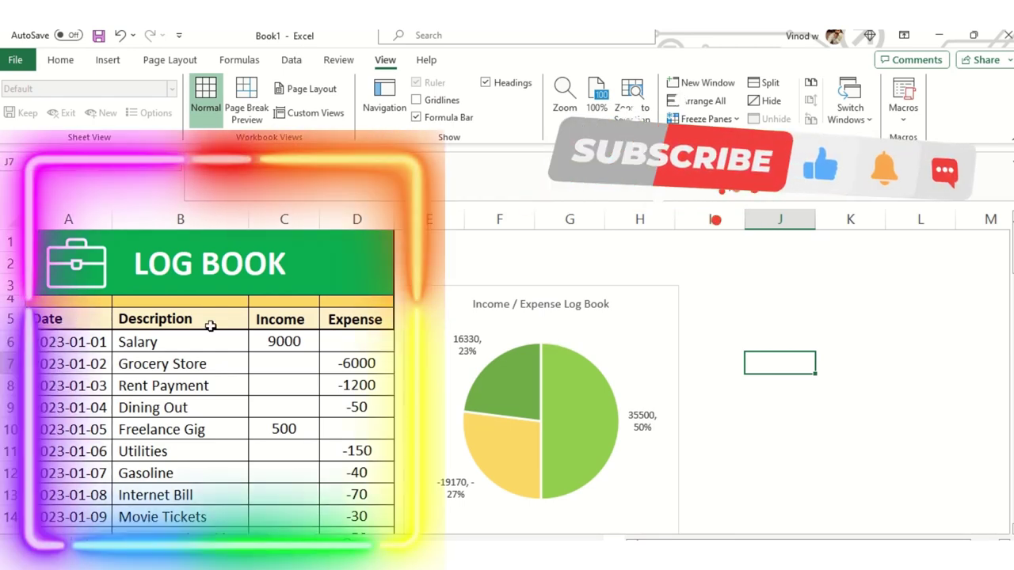
- Review the log's Date, Description, Income and Expense columns
{"action": "left_click", "coordinate": [71, 211]}
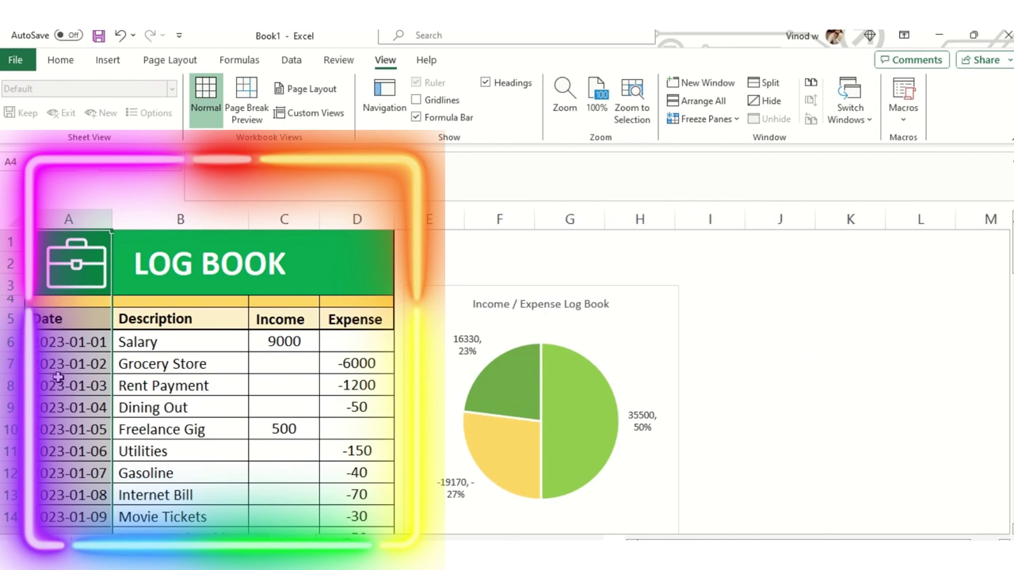
{"action": "left_click", "coordinate": [171, 220]}
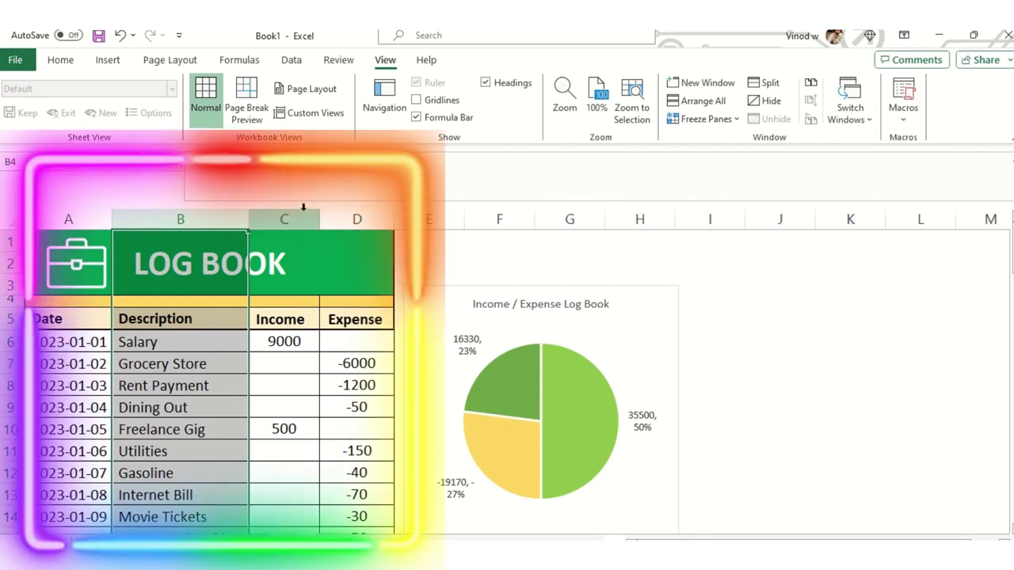
{"action": "left_click", "coordinate": [303, 207]}
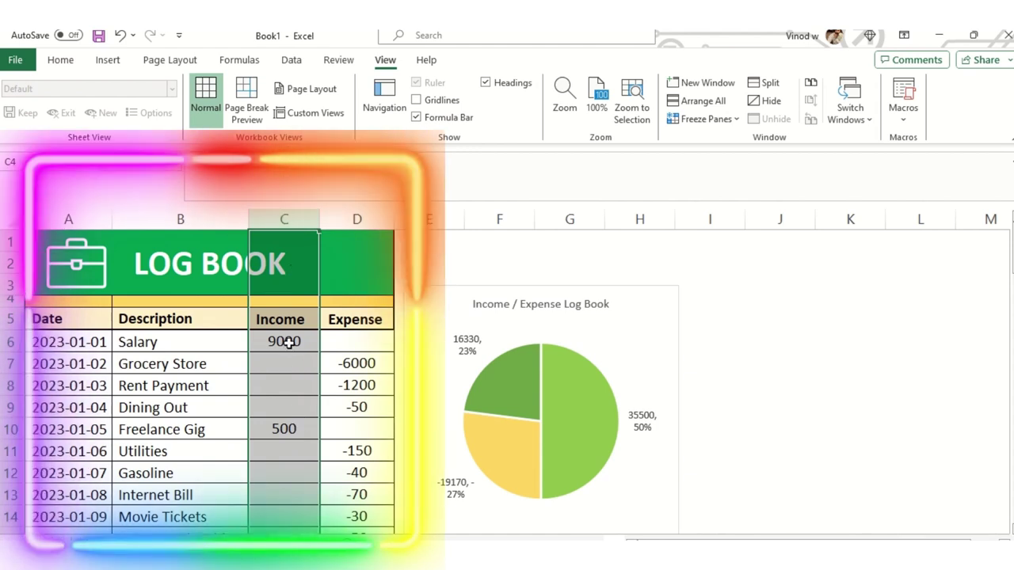
{"action": "left_click", "coordinate": [366, 222]}
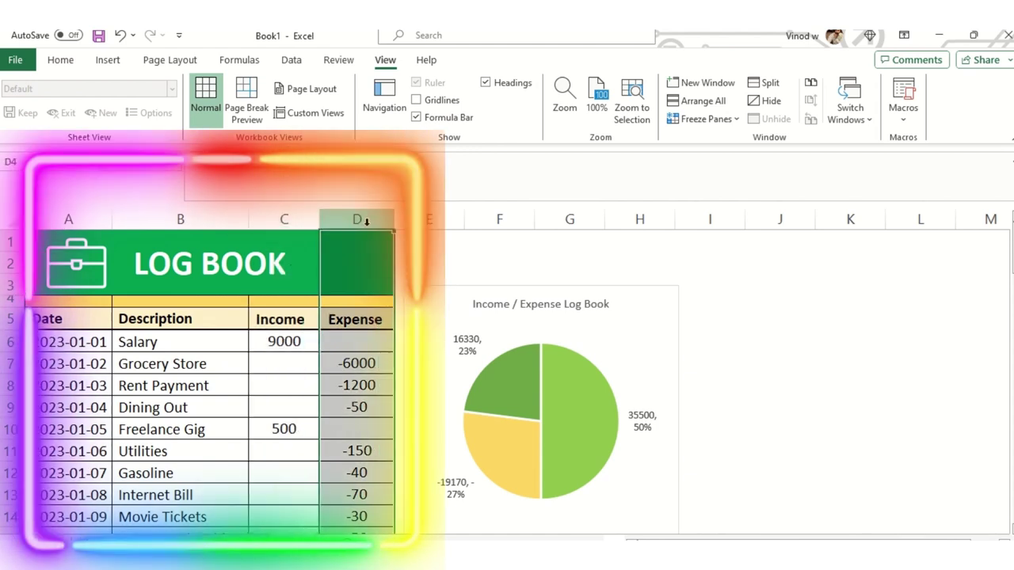
{"action": "left_click", "coordinate": [273, 363]}
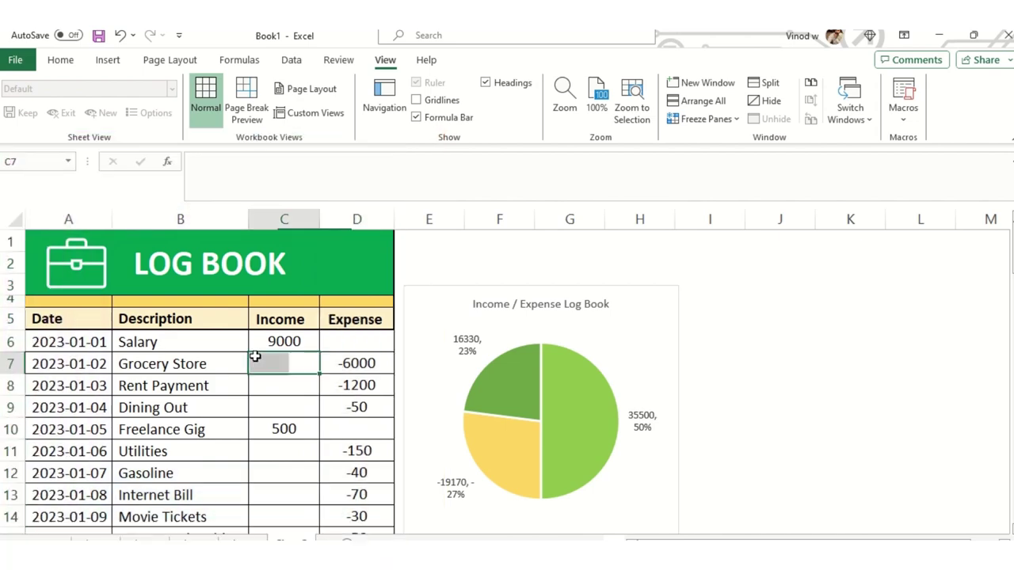
{"action": "scroll", "coordinate": [104, 364], "scroll_direction": "down", "scroll_amount": 12}
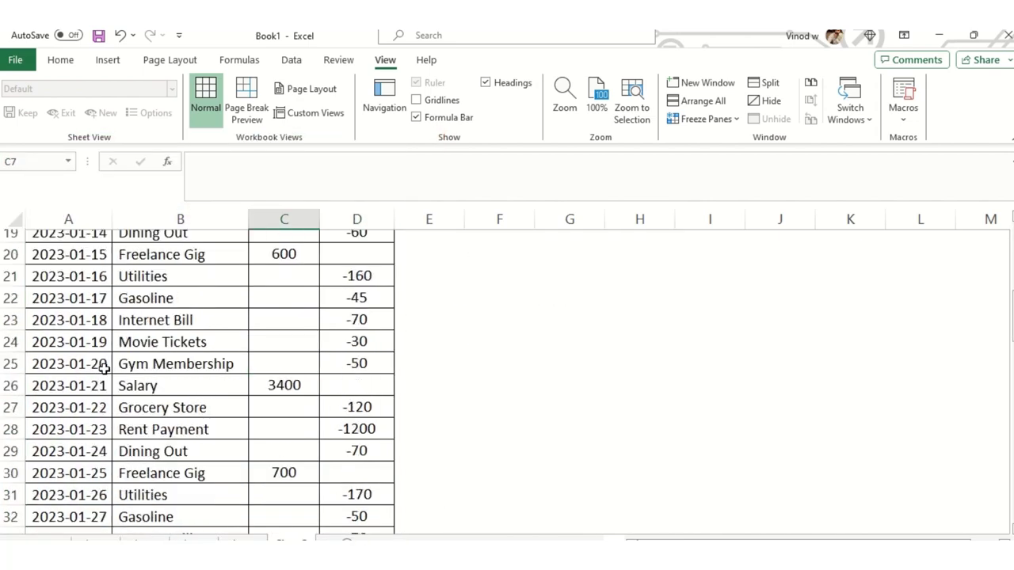
{"action": "scroll", "coordinate": [103, 368], "scroll_direction": "down", "scroll_amount": 11}
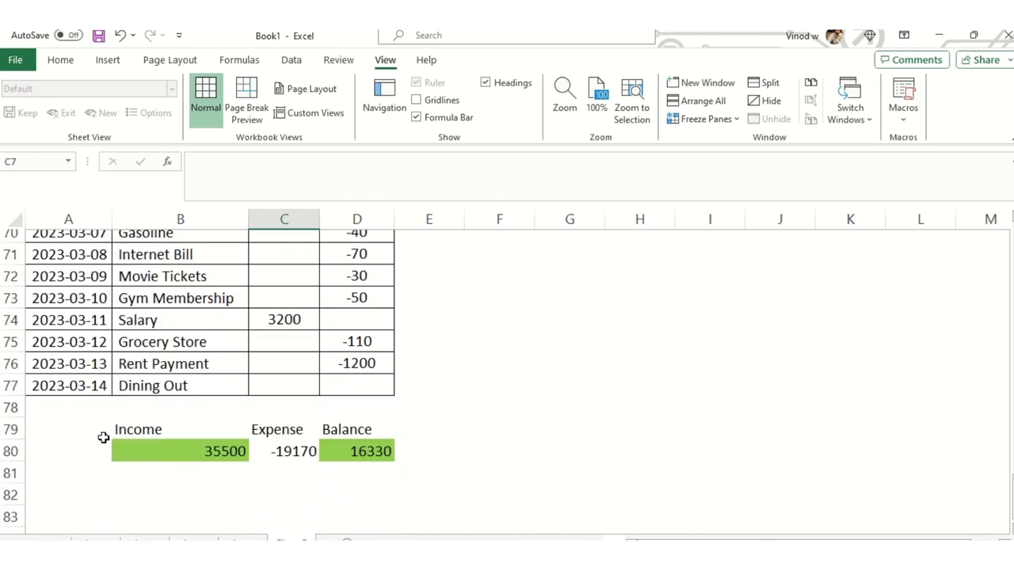
- Inspect the Income, Expense and Balance total blocks and the pie chart
{"action": "left_click", "coordinate": [162, 428]}
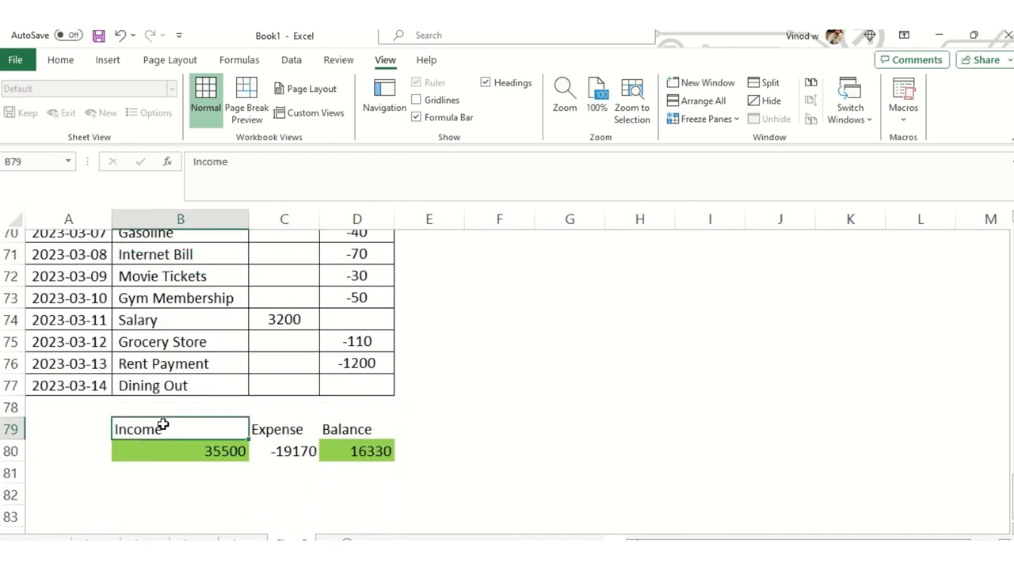
{"action": "left_click_drag", "start_coordinate": [163, 428], "coordinate": [182, 446]}
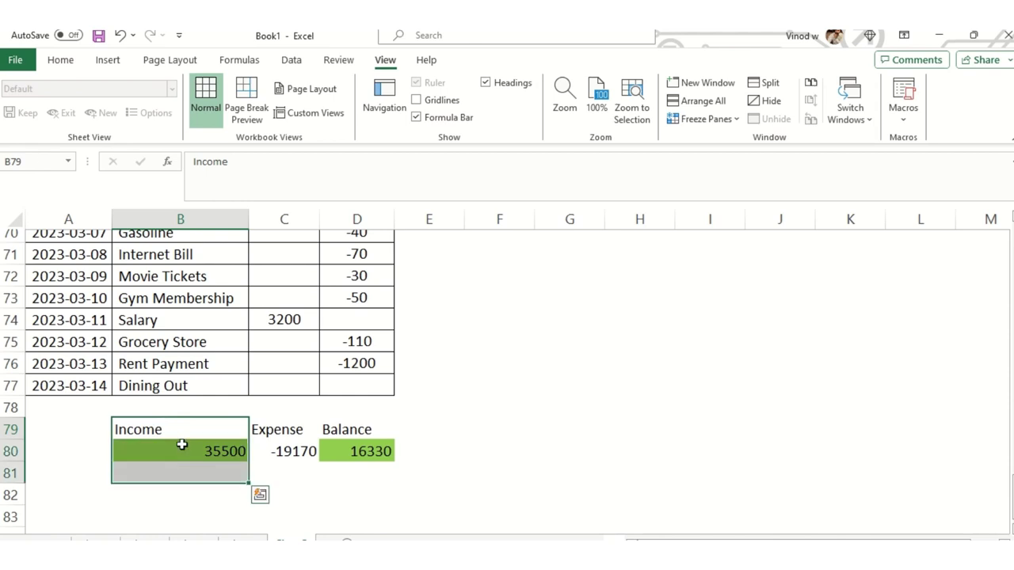
{"action": "left_click", "coordinate": [285, 427]}
{"action": "left_click_drag", "start_coordinate": [335, 428], "coordinate": [374, 454]}
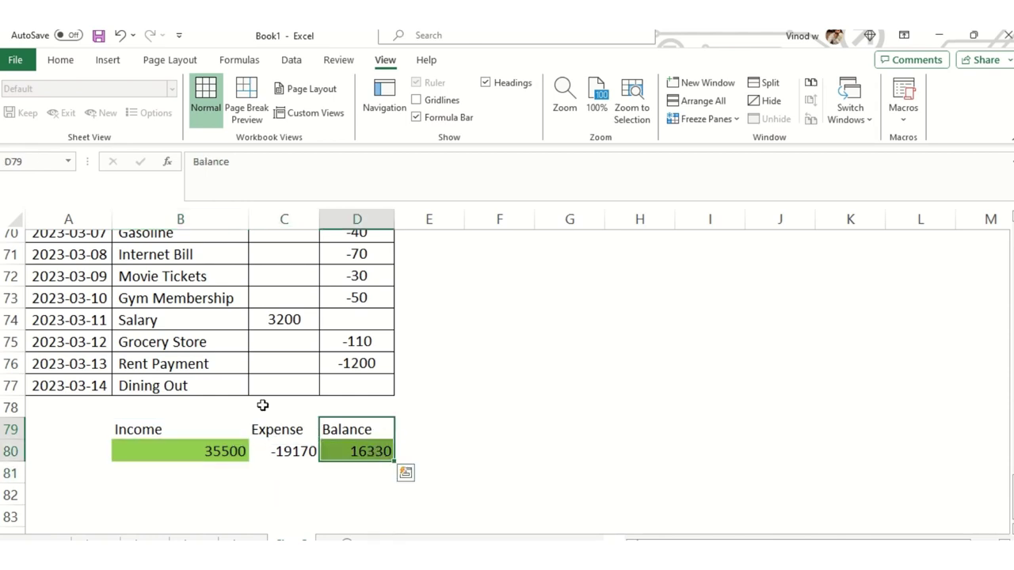
{"action": "scroll", "coordinate": [220, 428], "scroll_direction": "up", "scroll_amount": 5}
{"action": "scroll", "coordinate": [243, 404], "scroll_direction": "up", "scroll_amount": 18}
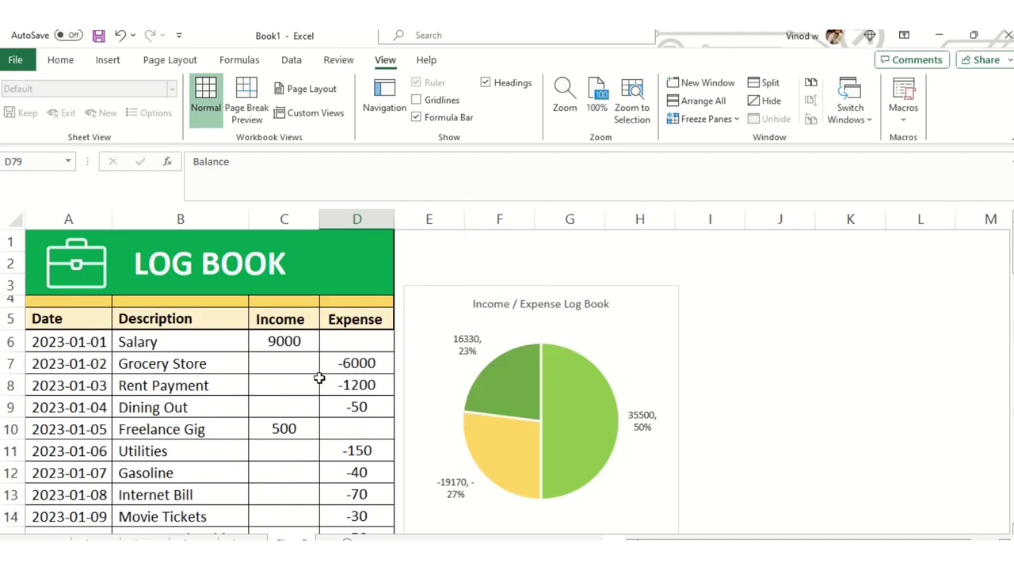
{"action": "left_click", "coordinate": [440, 297]}
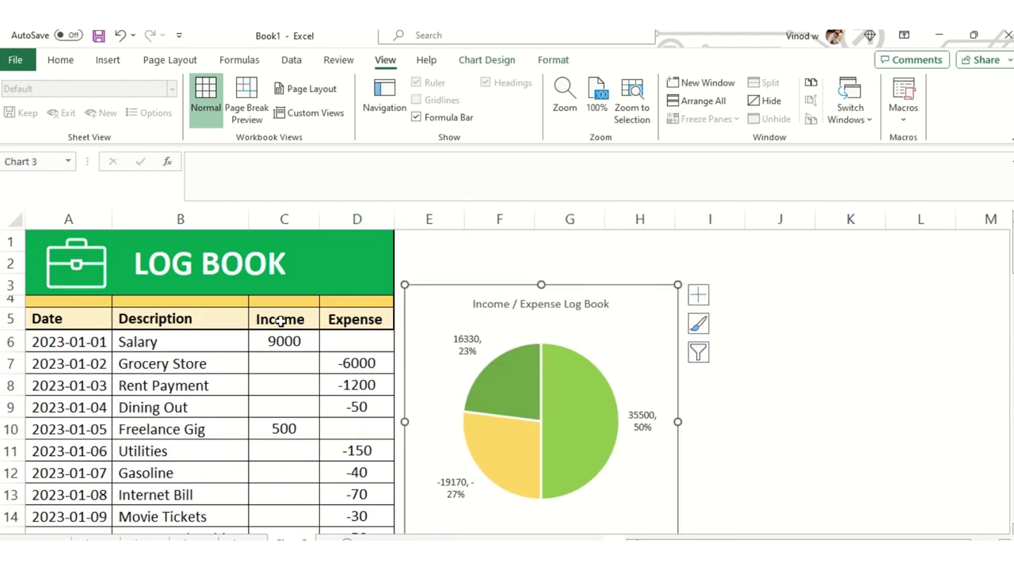
{"action": "left_click", "coordinate": [835, 387]}
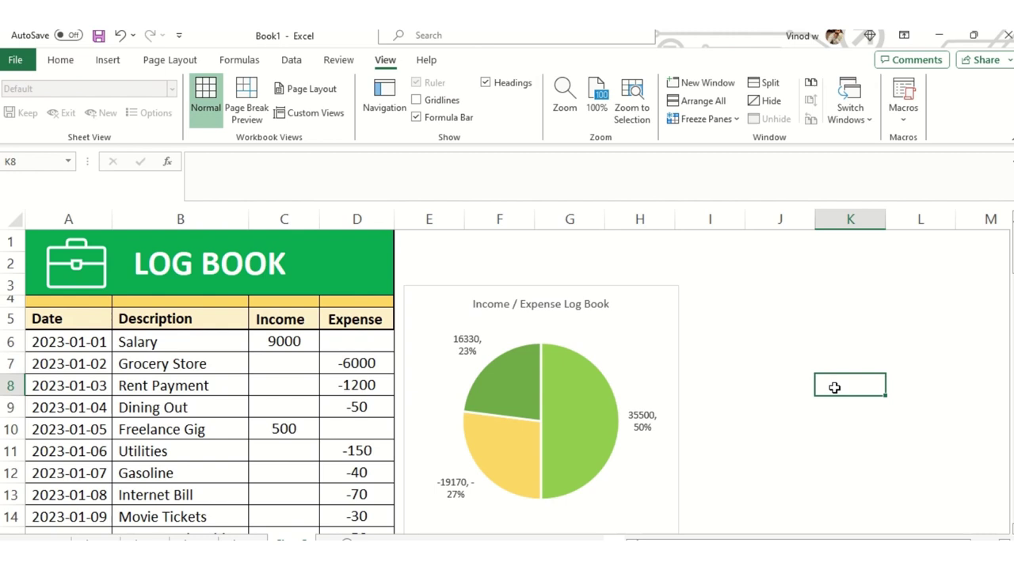
- Copy the log data from the Date header to the last entry, then move to an empty sheet
{"action": "left_click", "coordinate": [79, 320]}
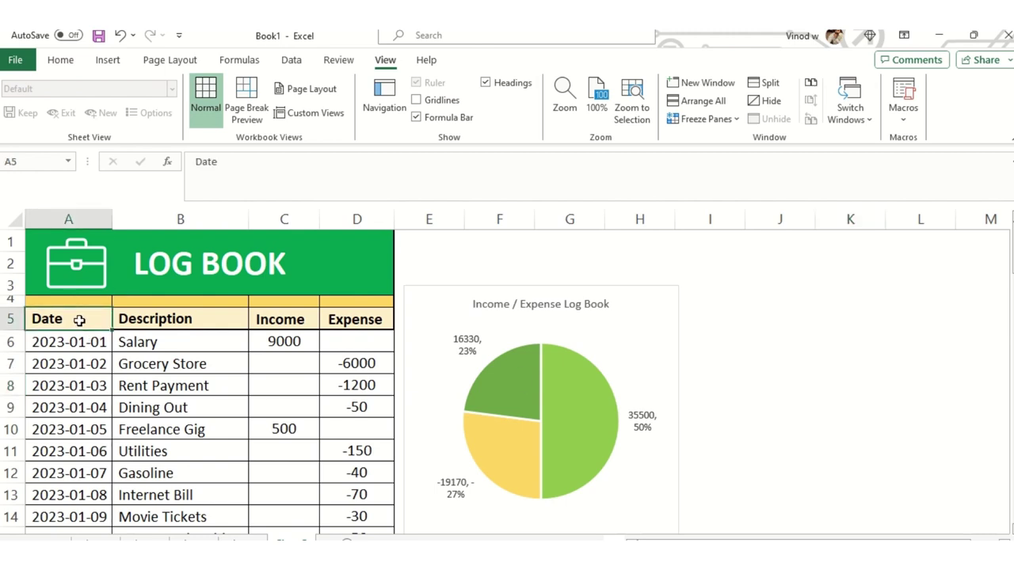
{"action": "key", "text": "shift+Right"}
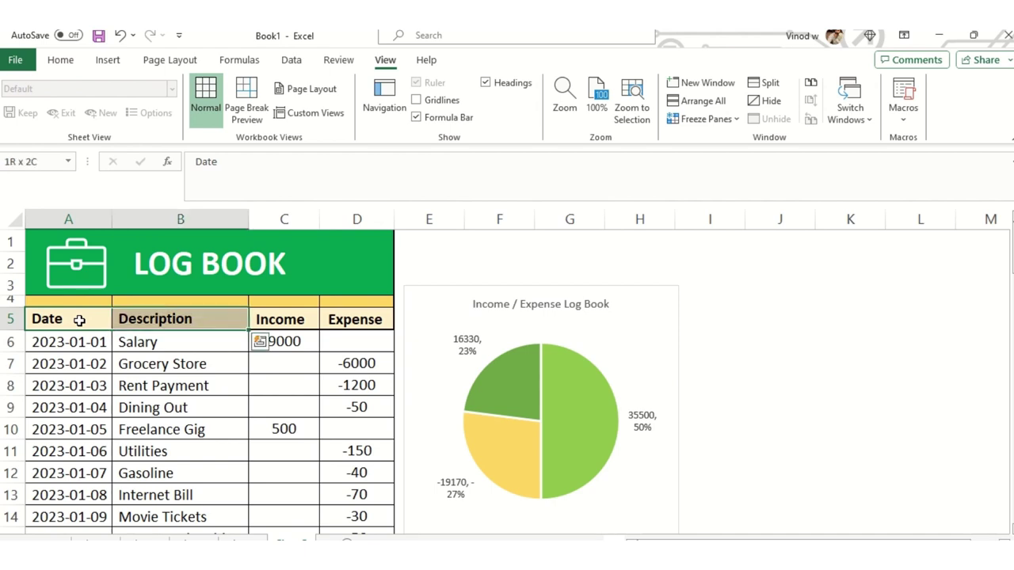
{"action": "key", "text": "shift+Right"}
{"action": "key", "text": "shift+Right"}
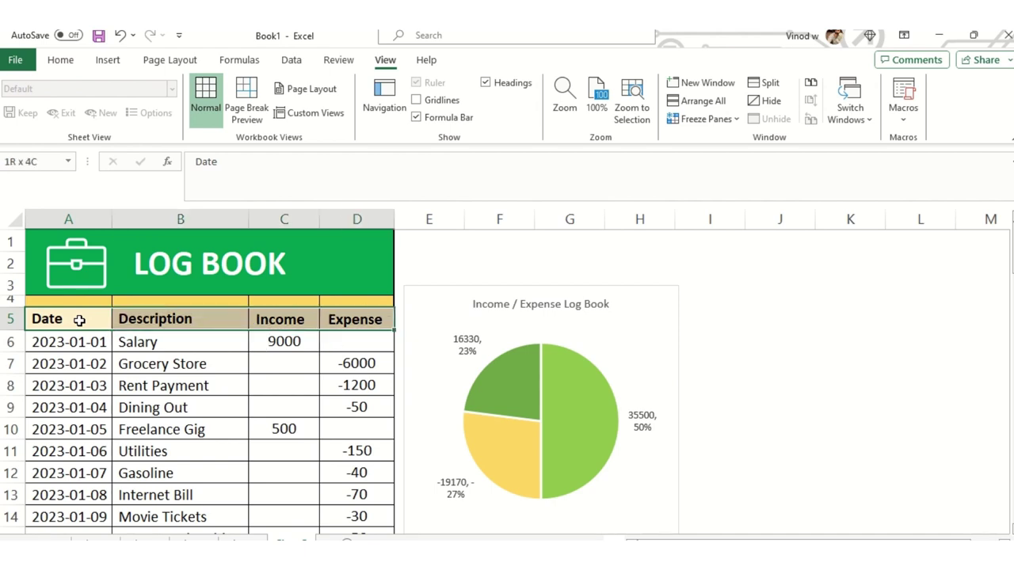
{"action": "key", "text": "ctrl+shift+Down"}
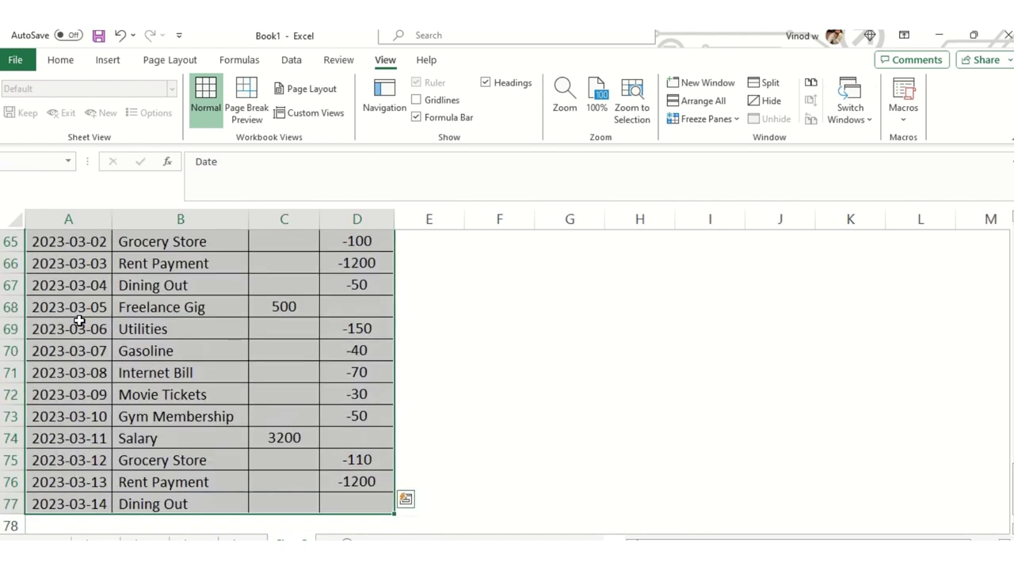
{"action": "key", "text": "ctrl+c"}
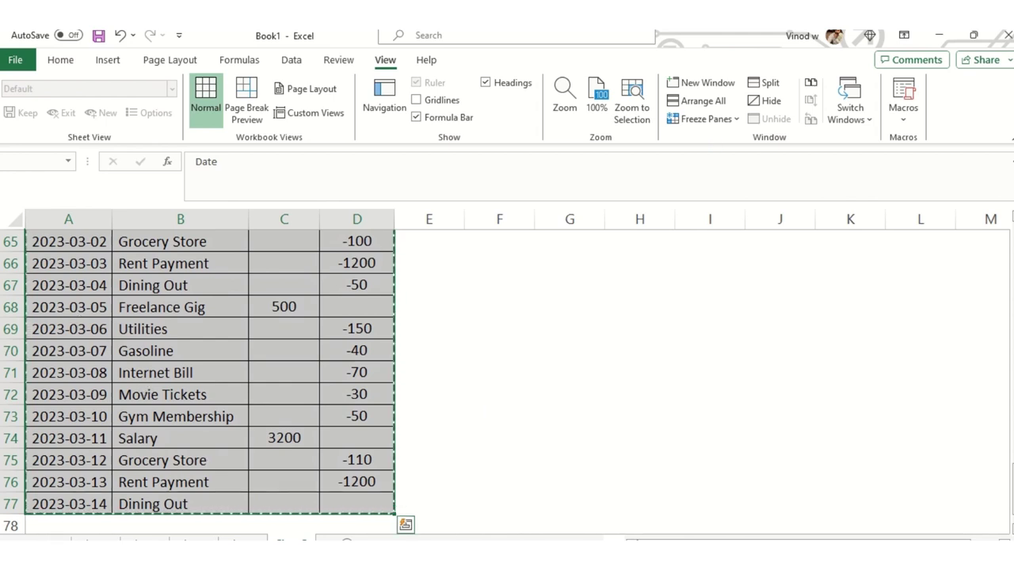
{"action": "left_click", "coordinate": [341, 542]}
{"action": "key", "text": "ctrl+alt+v"}
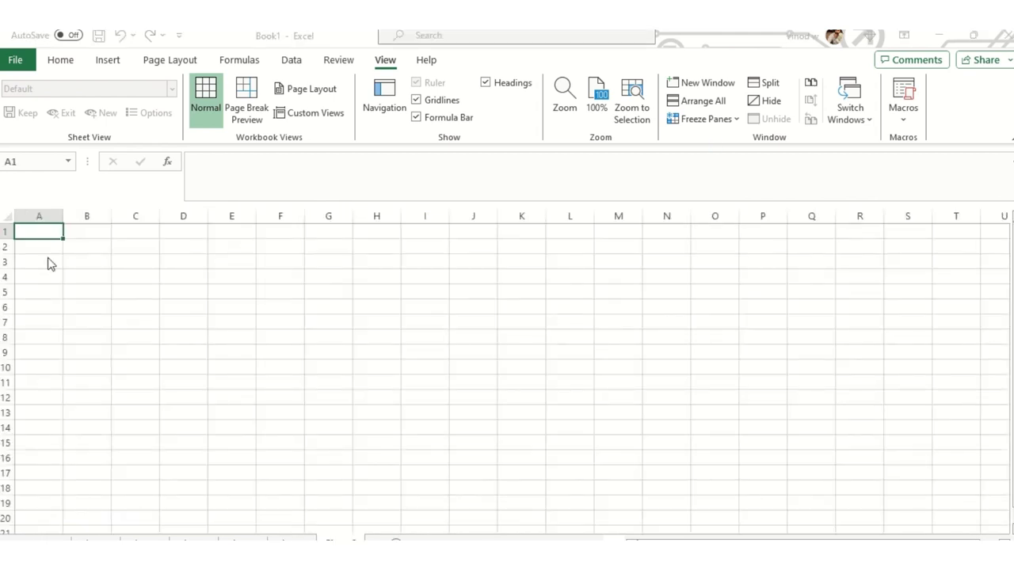
- Paste the log data as values only and auto-fit every column
{"action": "left_click", "coordinate": [387, 225]}
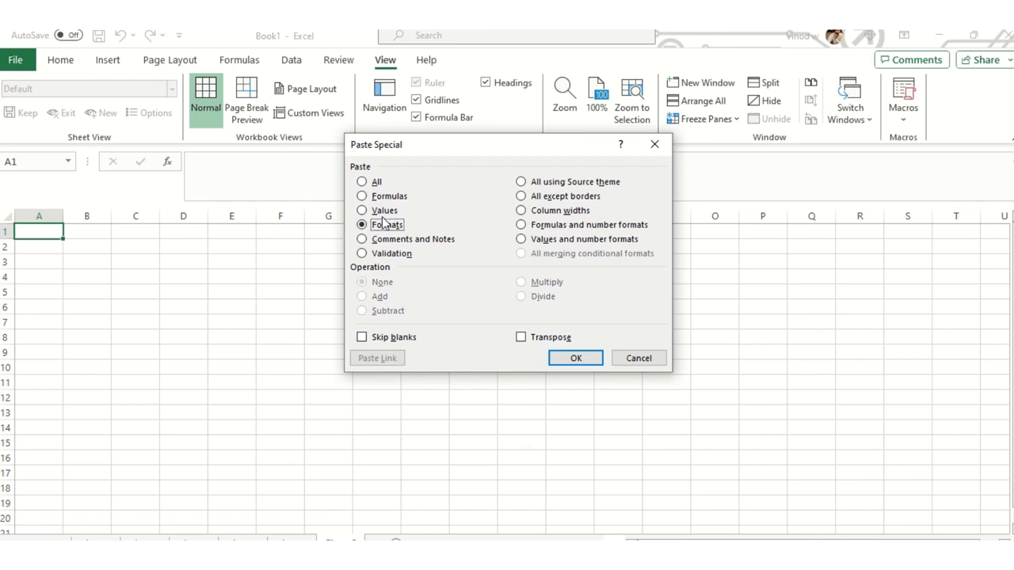
{"action": "left_click", "coordinate": [385, 210]}
{"action": "left_click", "coordinate": [576, 358]}
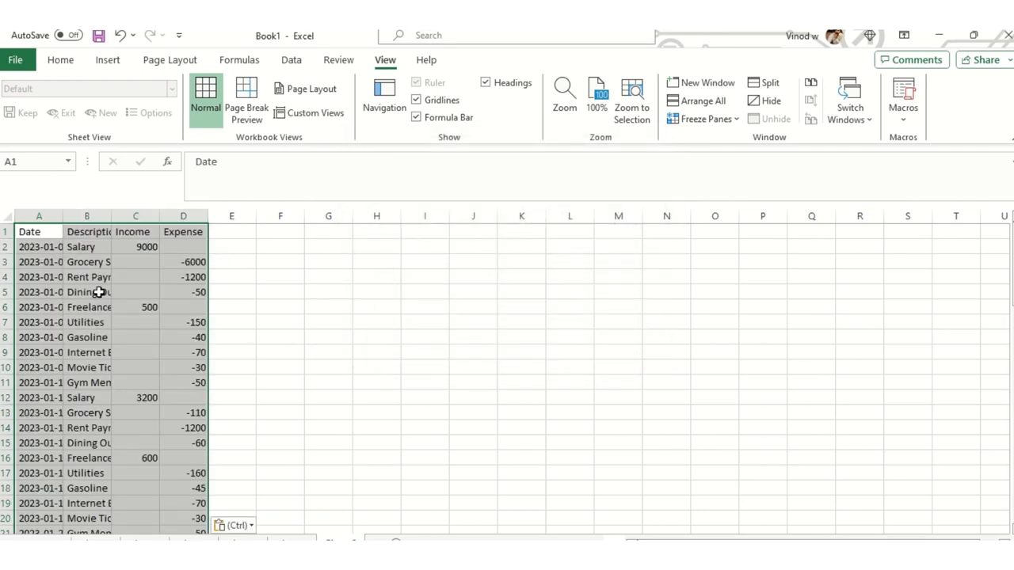
{"action": "left_click", "coordinate": [87, 252]}
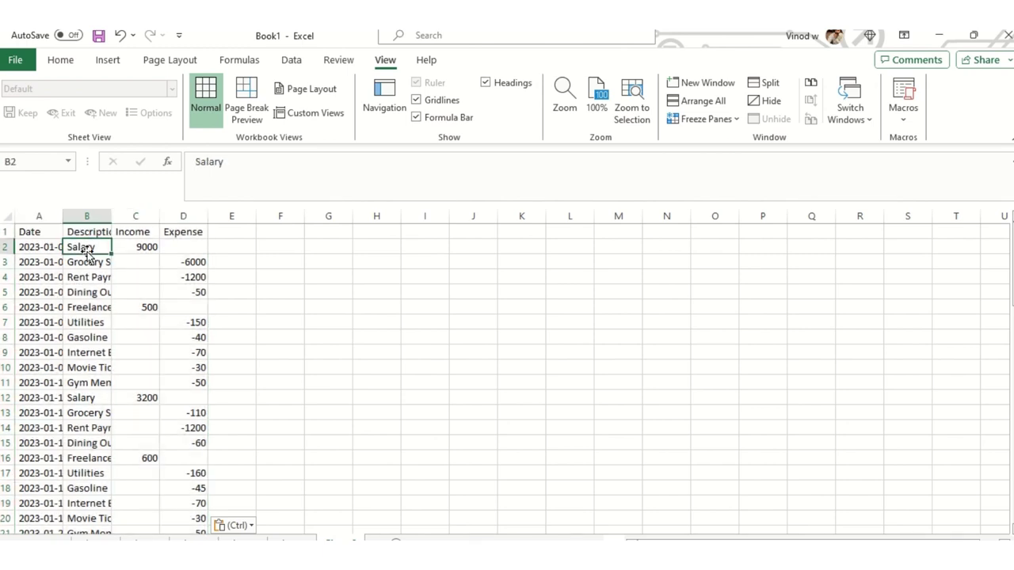
{"action": "left_click", "coordinate": [6, 216]}
{"action": "double_click", "coordinate": [66, 213]}
- Make the header row A1:D1 bold
{"action": "left_click_drag", "start_coordinate": [111, 262], "coordinate": [59, 277]}
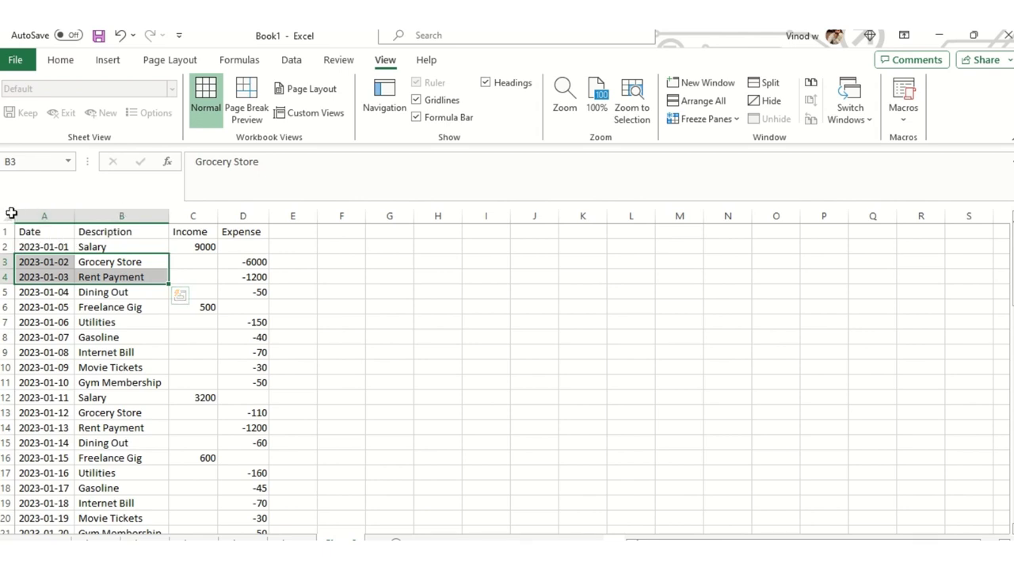
{"action": "left_click", "coordinate": [8, 220]}
{"action": "left_click", "coordinate": [39, 259]}
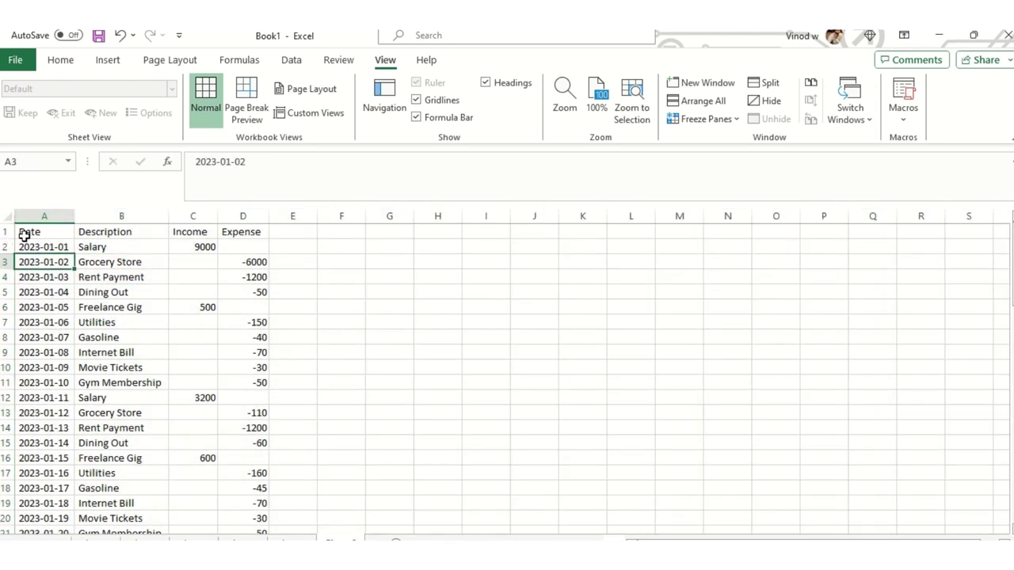
{"action": "left_click_drag", "start_coordinate": [32, 231], "coordinate": [241, 231]}
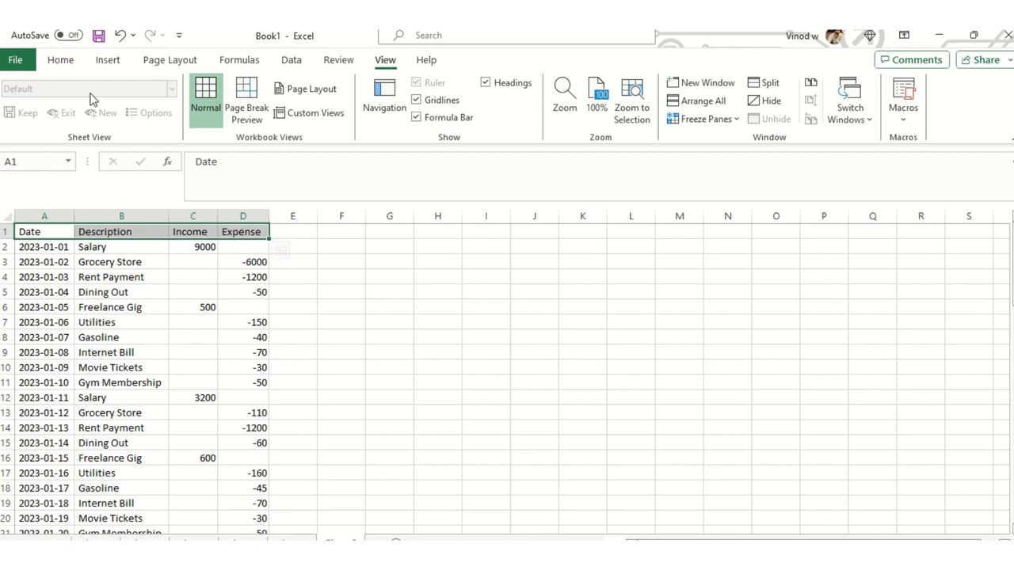
{"action": "left_click", "coordinate": [62, 62]}
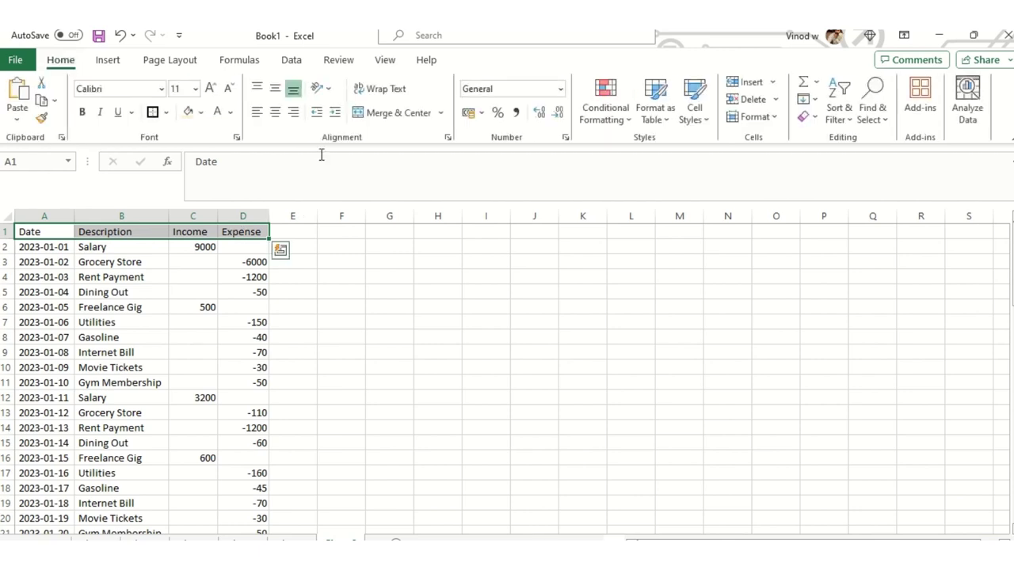
{"action": "left_click", "coordinate": [81, 112]}
- Insert three empty rows above the header row
{"action": "left_click", "coordinate": [243, 308]}
{"action": "left_click", "coordinate": [5, 231]}
{"action": "right_click", "coordinate": [6, 231]}
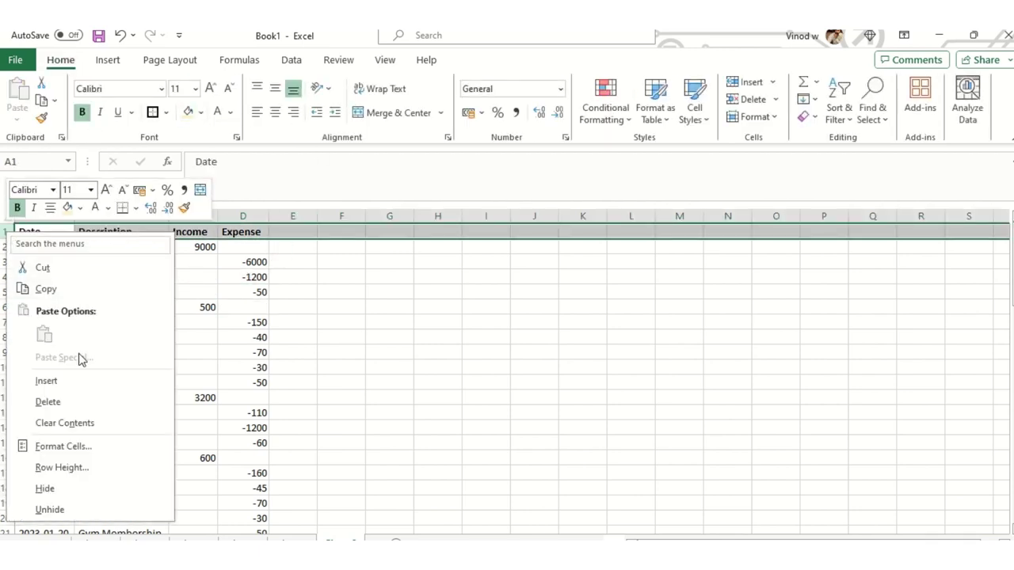
{"action": "left_click", "coordinate": [80, 378]}
{"action": "right_click", "coordinate": [5, 229]}
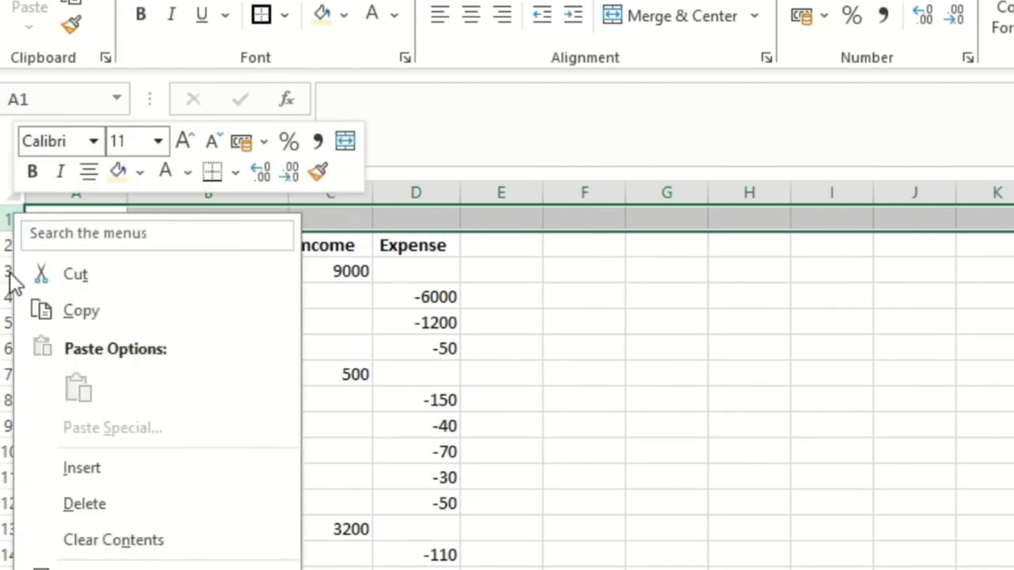
{"action": "left_click", "coordinate": [165, 468]}
{"action": "right_click", "coordinate": [15, 223]}
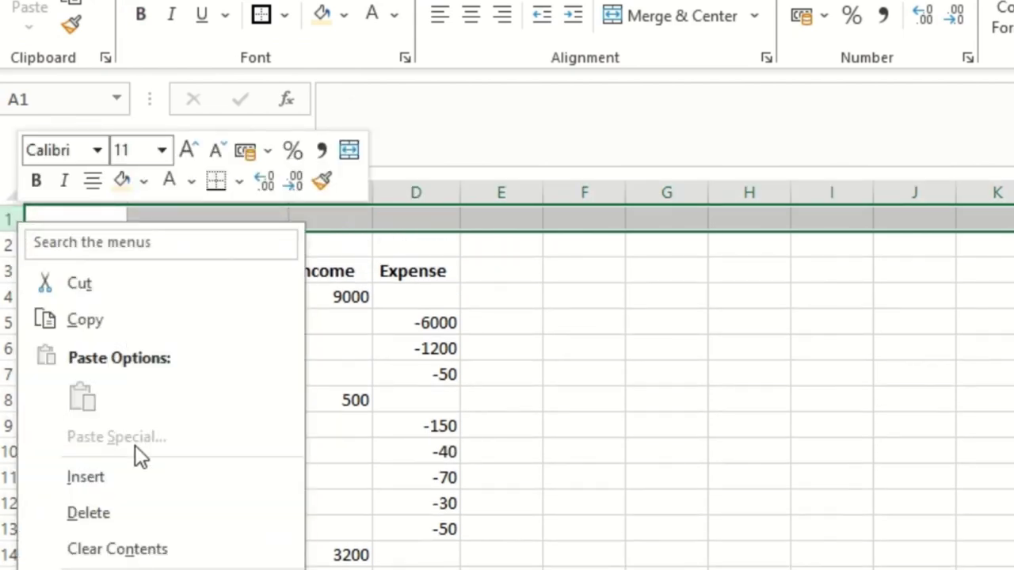
{"action": "left_click", "coordinate": [134, 475]}
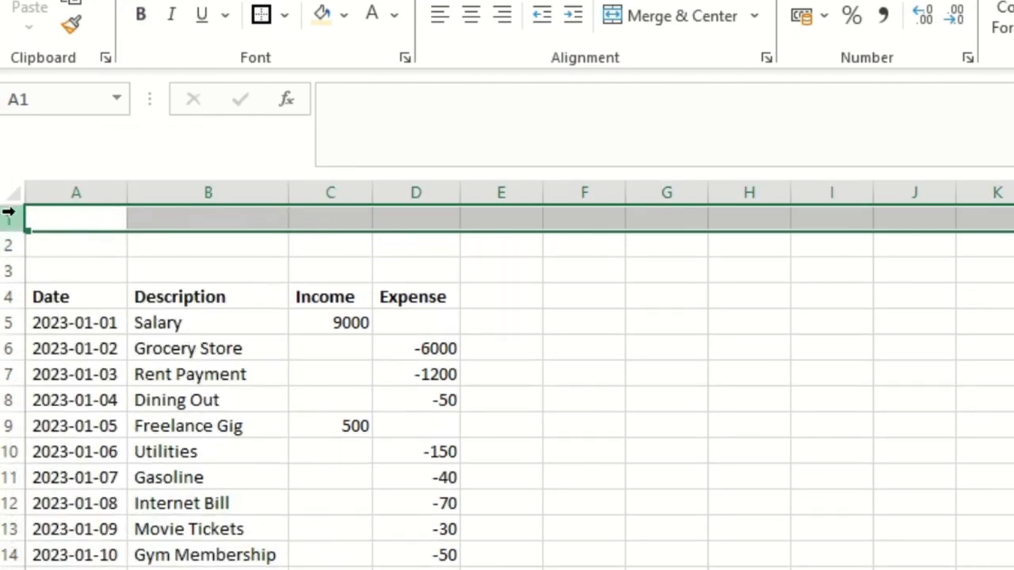
{"action": "right_click", "coordinate": [8, 214]}
- Add a fourth blank row above the headers and enter a Balance heading in E5
{"action": "left_click", "coordinate": [139, 482]}
{"action": "left_click", "coordinate": [430, 477]}
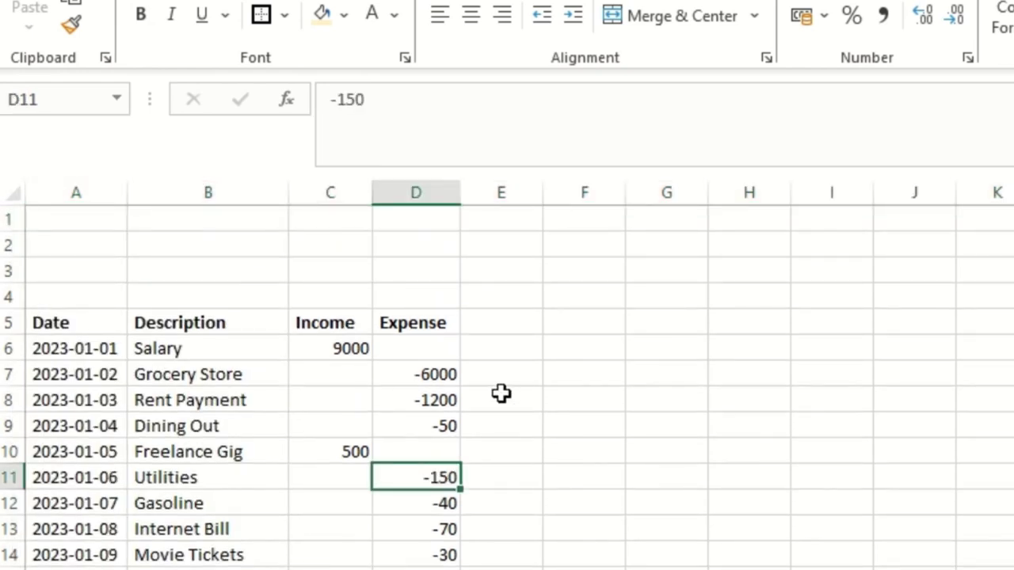
{"action": "left_click", "coordinate": [514, 340]}
{"action": "left_click", "coordinate": [528, 319]}
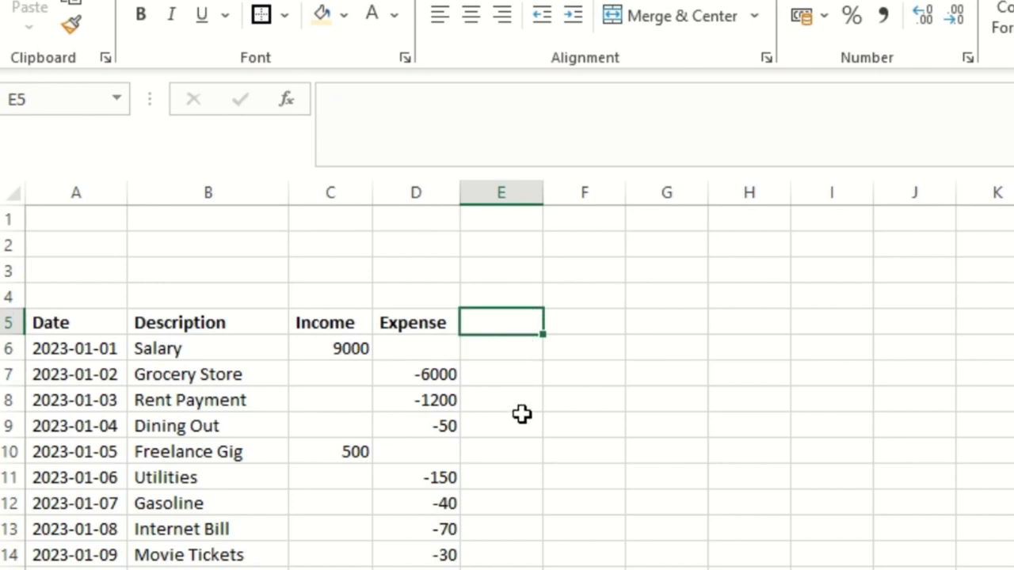
{"action": "type", "text": "Bl"}
{"action": "type", "text": "alanc"}
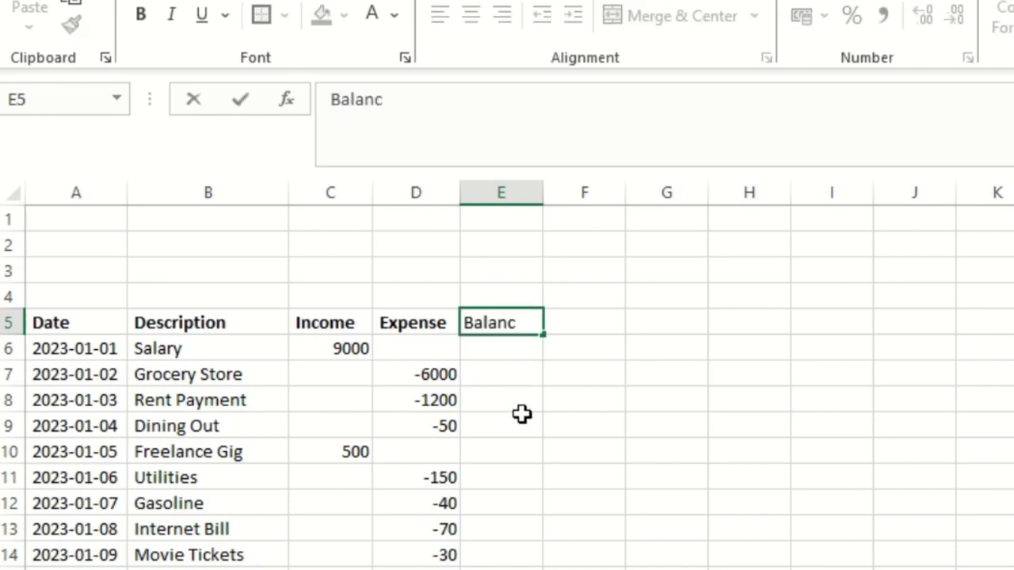
{"action": "type", "text": "e"}
{"action": "key", "text": "Return"}
- Enter the trial formula =C6+SUM(D7:D9) in E9
{"action": "key", "text": "Down"}
{"action": "key", "text": "Down"}
{"action": "key", "text": "Down"}
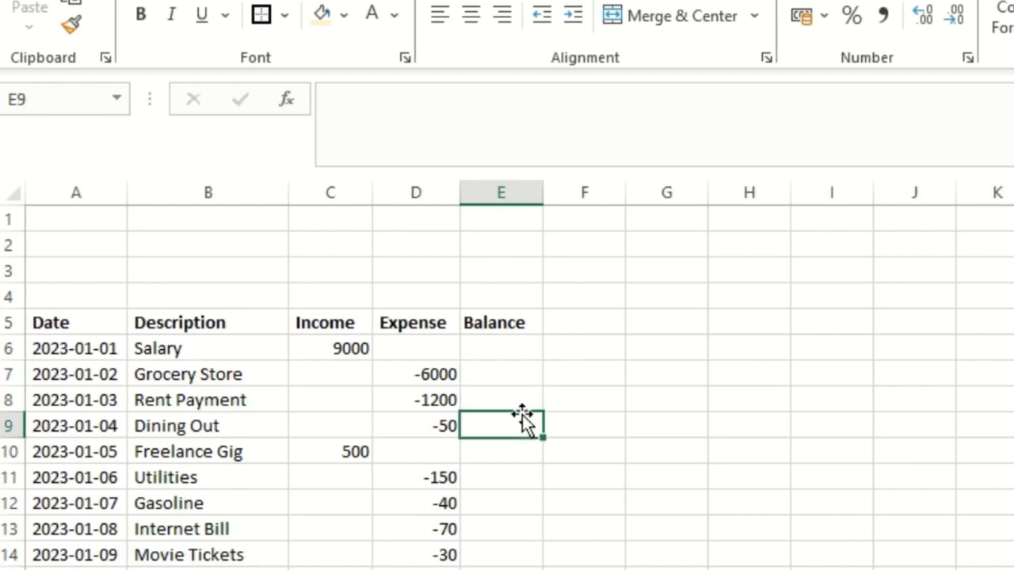
{"action": "type", "text": "="}
{"action": "left_click", "coordinate": [366, 353]}
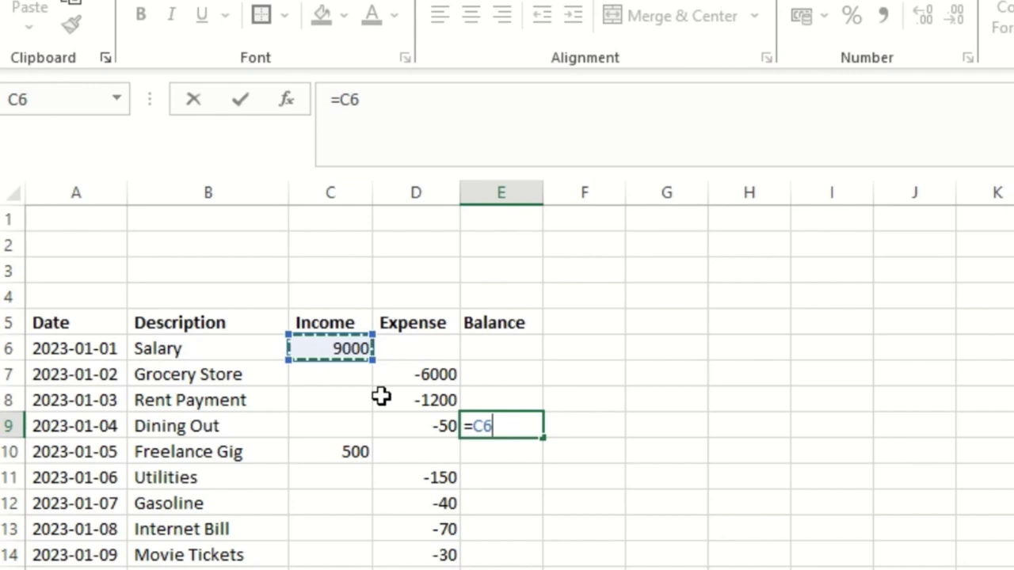
{"action": "type", "text": "+"}
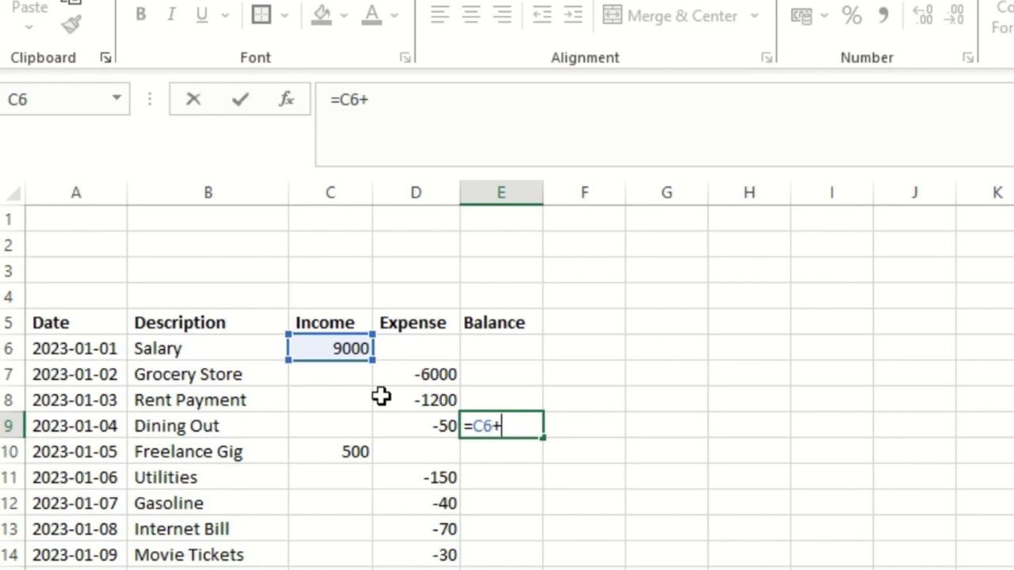
{"action": "type", "text": "("}
{"action": "key", "text": "BackSpace"}
{"action": "type", "text": "sum("}
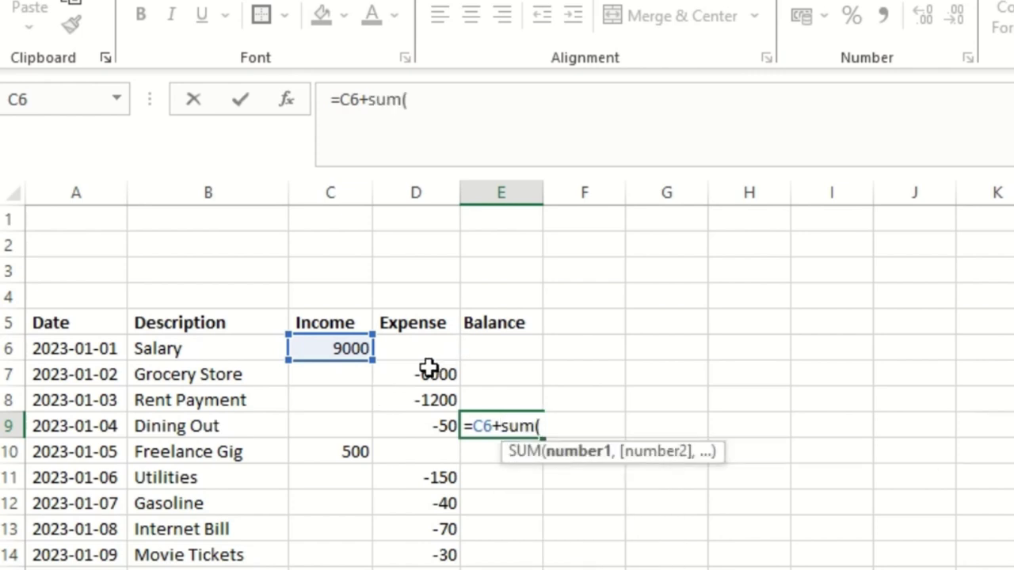
{"action": "left_click_drag", "start_coordinate": [428, 371], "coordinate": [422, 417]}
{"action": "type", "text": ")"}
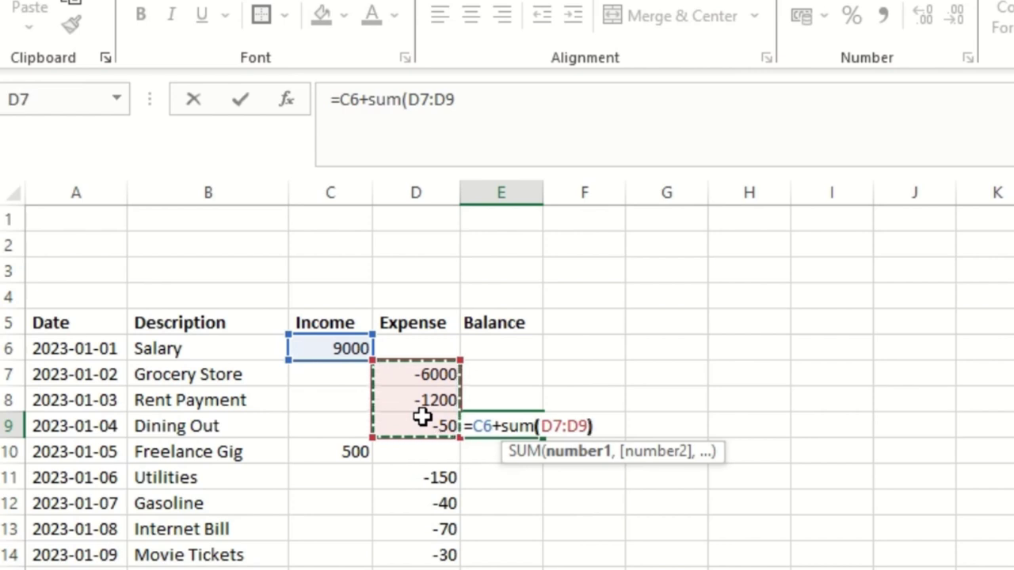
{"action": "key", "text": "Return"}
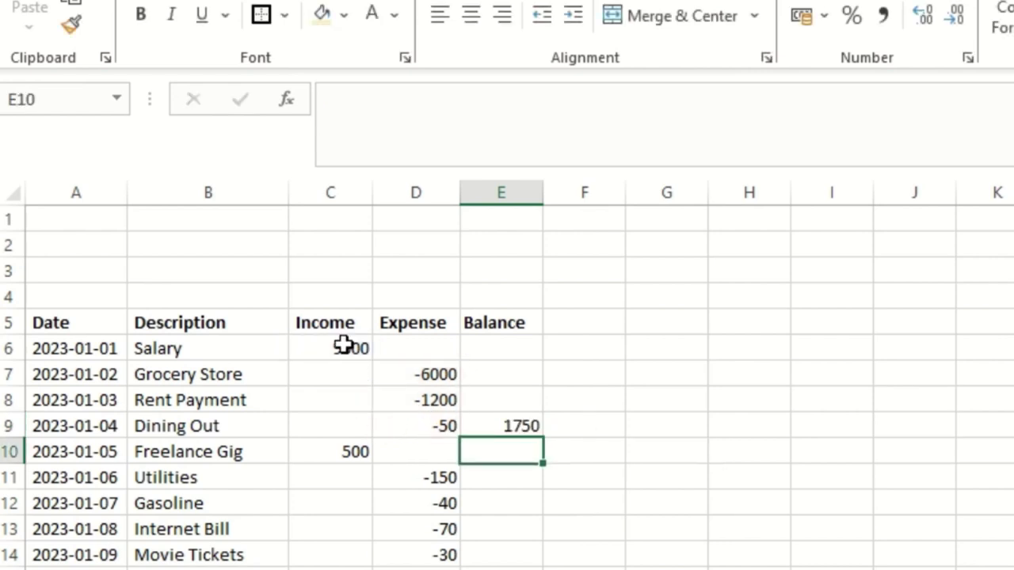
- Clear the trial 1750 result from E9
{"action": "left_click", "coordinate": [504, 425]}
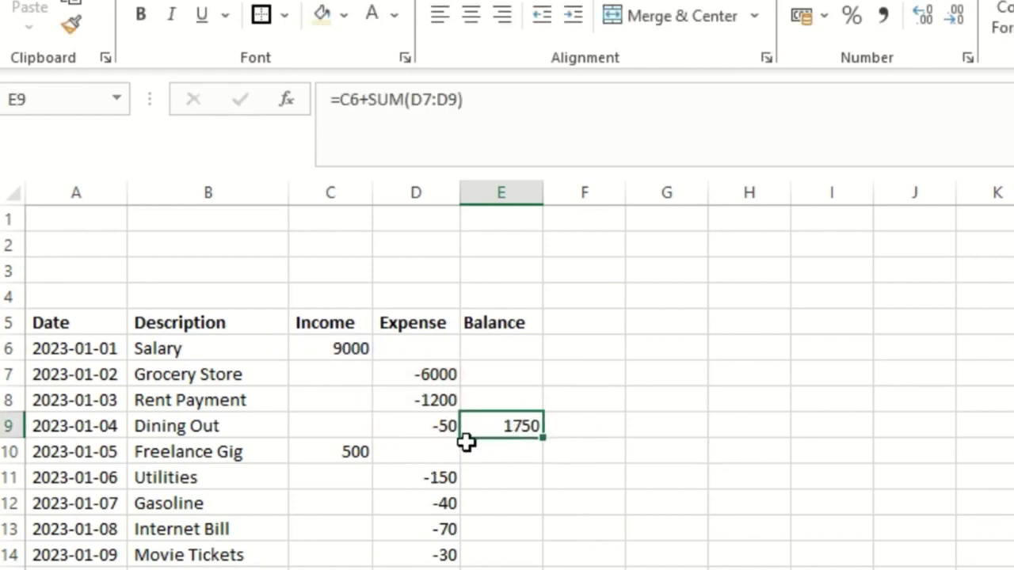
{"action": "key", "text": "Delete"}
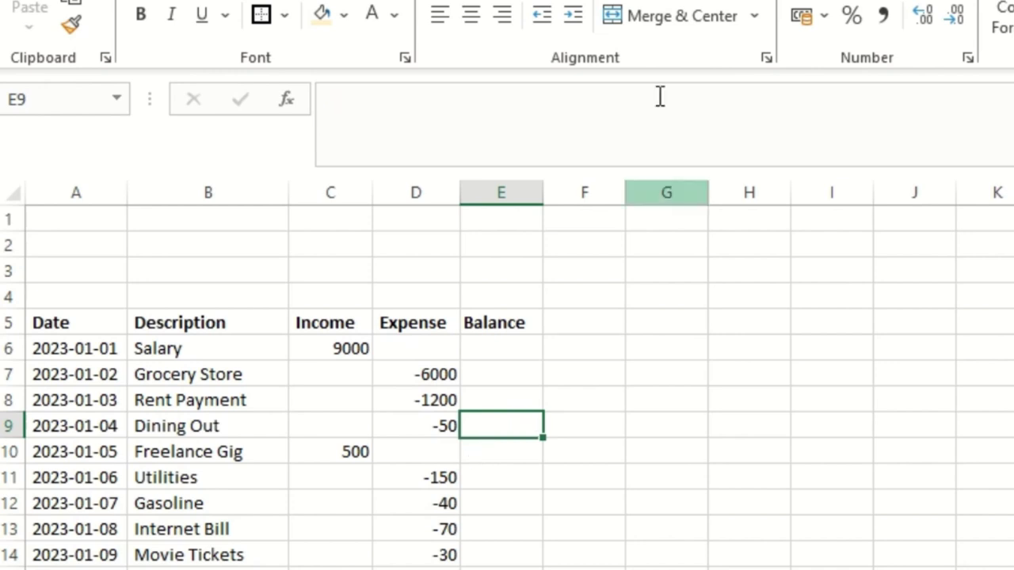
{"action": "right_click", "coordinate": [511, 191]}
- Delete column E with the Balance heading and deselect it
{"action": "left_click", "coordinate": [626, 490]}
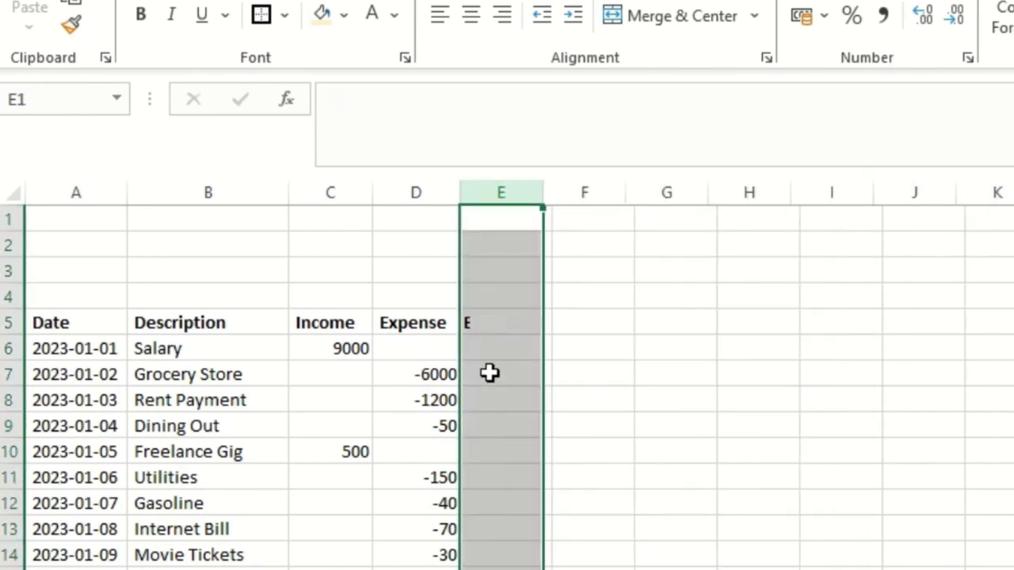
{"action": "left_click", "coordinate": [491, 373]}
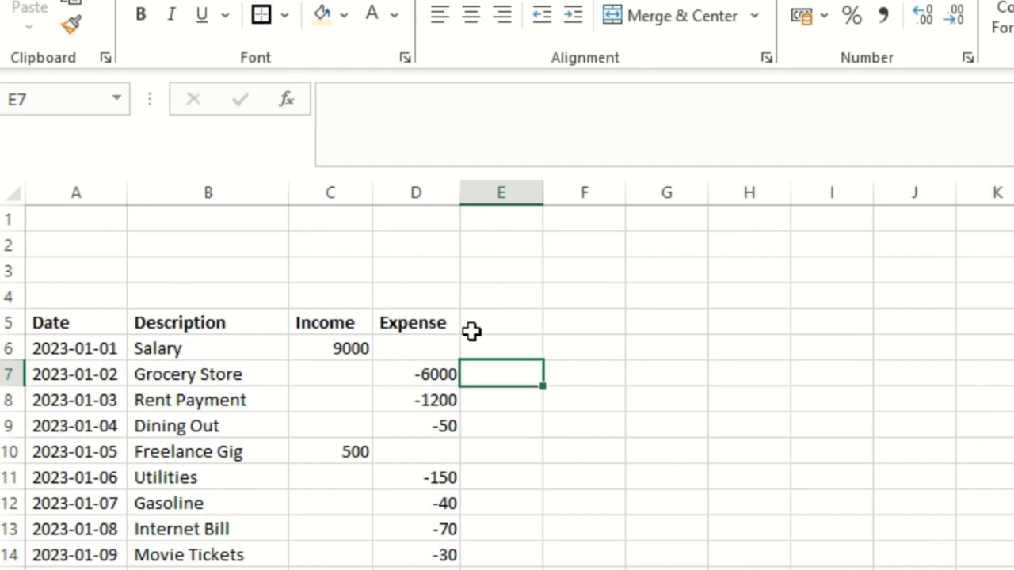
- Centre the values in the Income and Expense columns
{"action": "left_click_drag", "start_coordinate": [342, 187], "coordinate": [411, 188]}
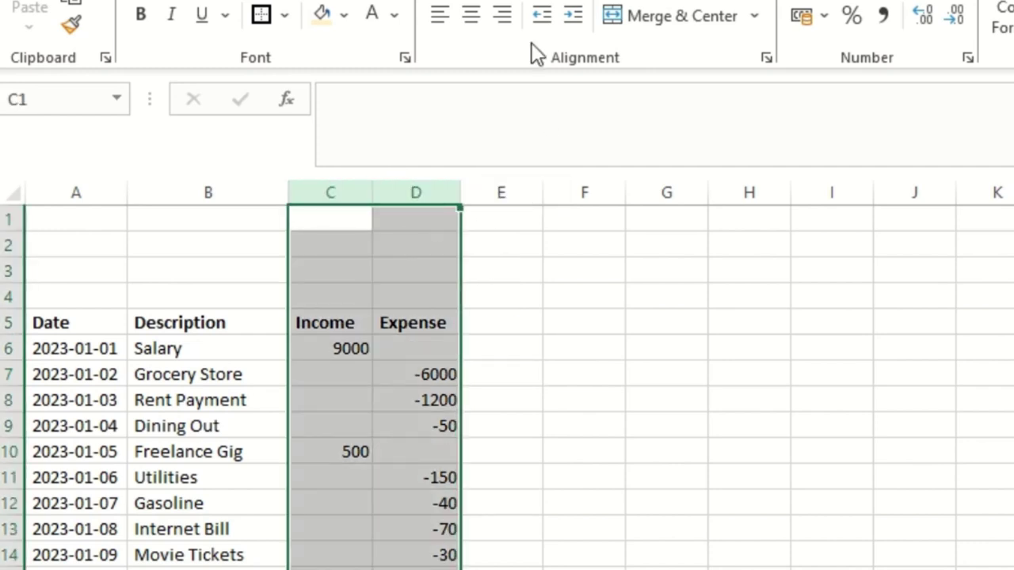
{"action": "left_click", "coordinate": [475, 17]}
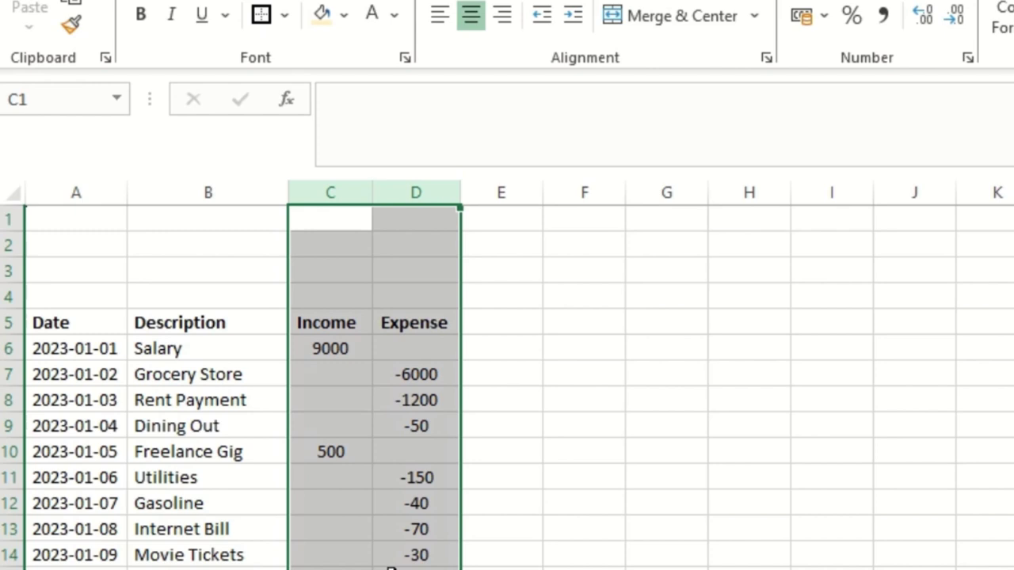
{"action": "left_click", "coordinate": [375, 453]}
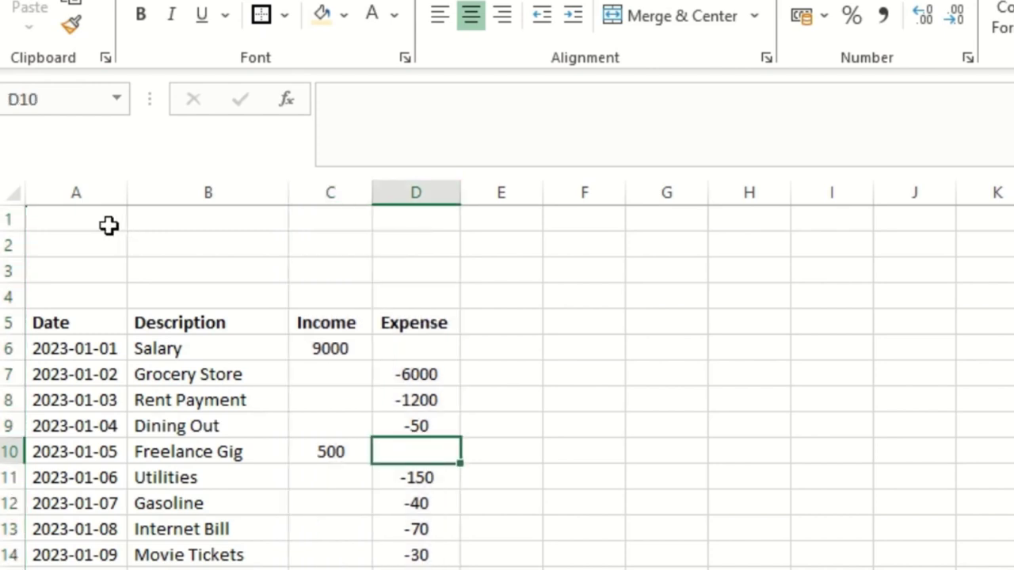
- Merge A1:D3 into one banner cell and shrink row 4 to a thin strip
{"action": "left_click_drag", "start_coordinate": [84, 223], "coordinate": [412, 265]}
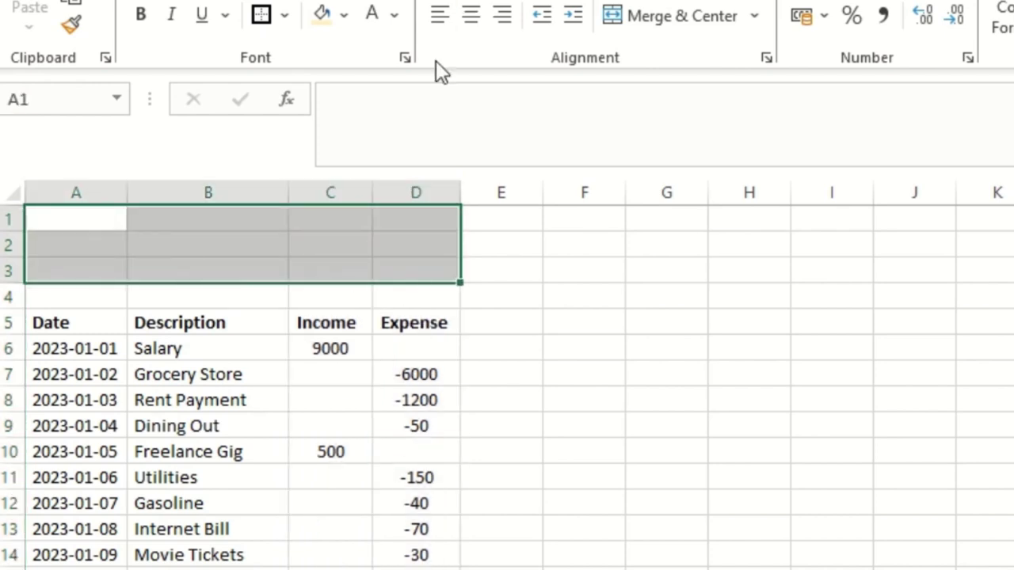
{"action": "left_click", "coordinate": [686, 33]}
{"action": "left_click", "coordinate": [81, 313]}
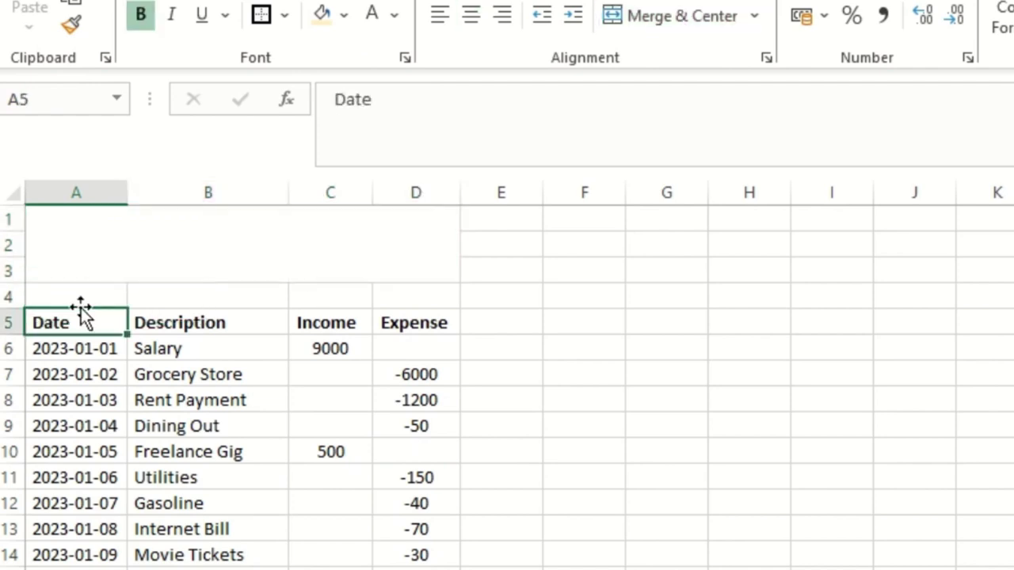
{"action": "left_click_drag", "start_coordinate": [12, 305], "coordinate": [8, 288]}
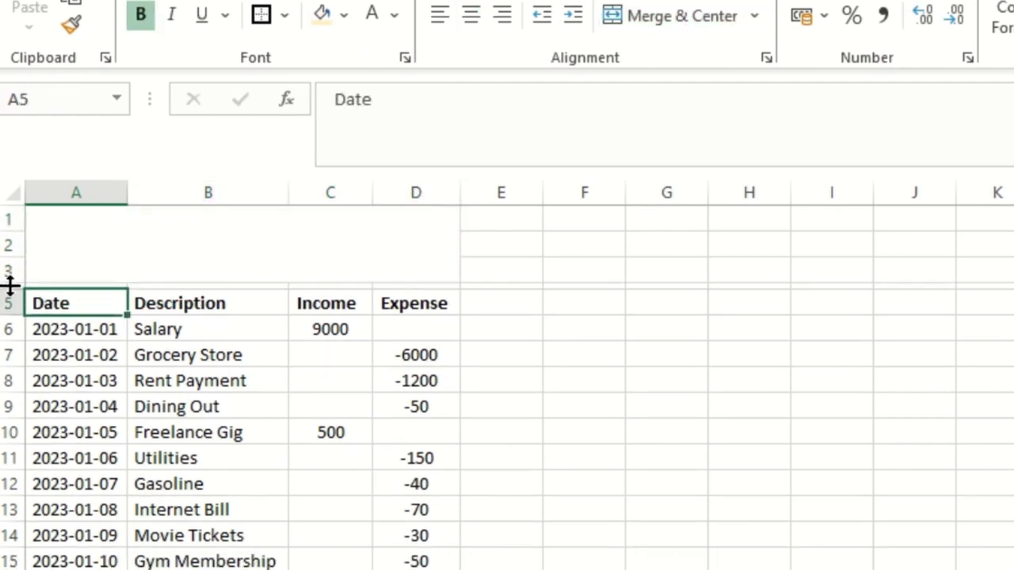
{"action": "left_click", "coordinate": [145, 339]}
- Fill the merged banner light gold
{"action": "left_click", "coordinate": [139, 239]}
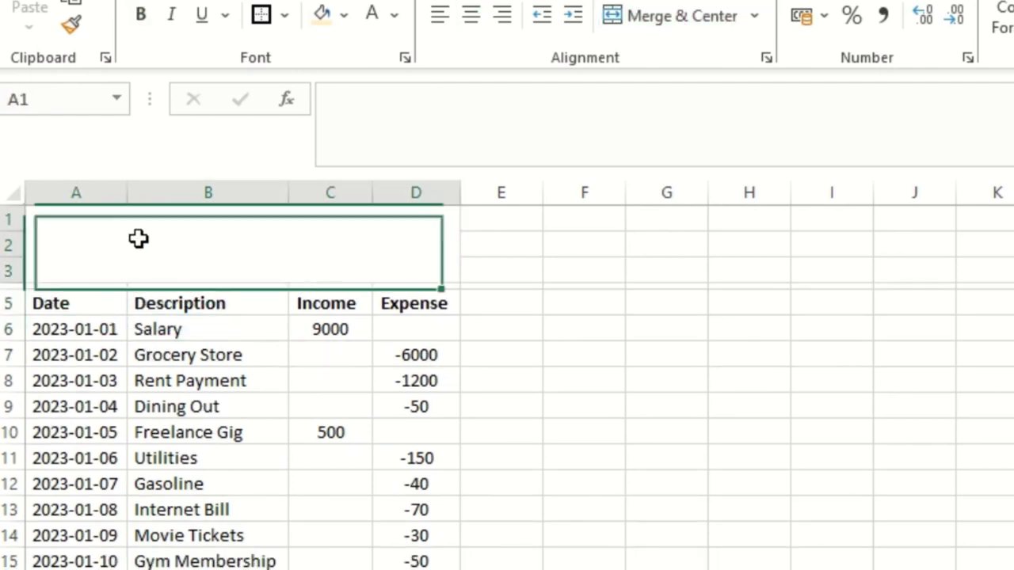
{"action": "left_click", "coordinate": [351, 21]}
{"action": "left_click", "coordinate": [473, 126]}
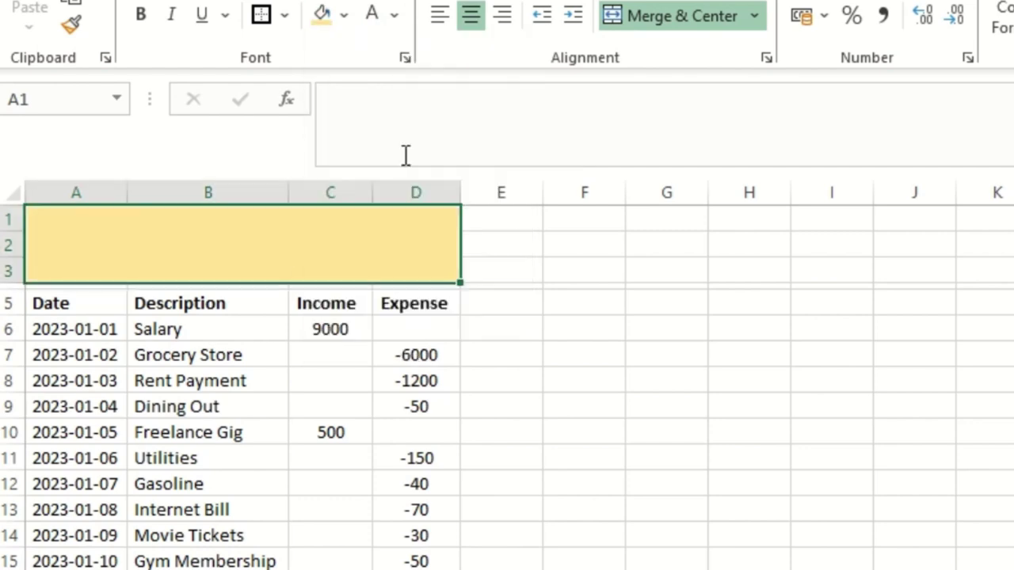
{"action": "left_click", "coordinate": [362, 328]}
- Merge the thin row 4 across columns A to D
{"action": "left_click", "coordinate": [329, 284]}
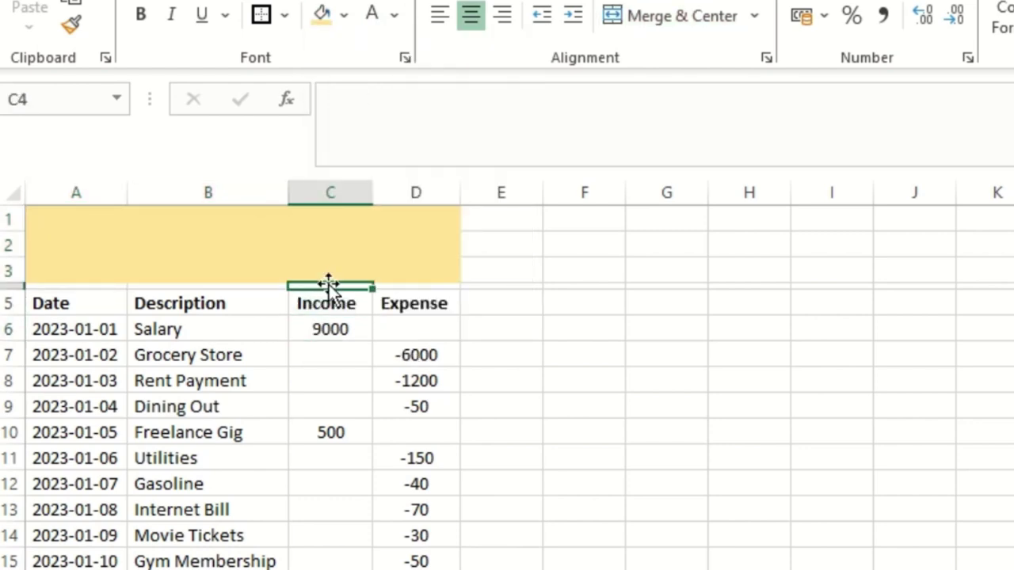
{"action": "left_click", "coordinate": [95, 281]}
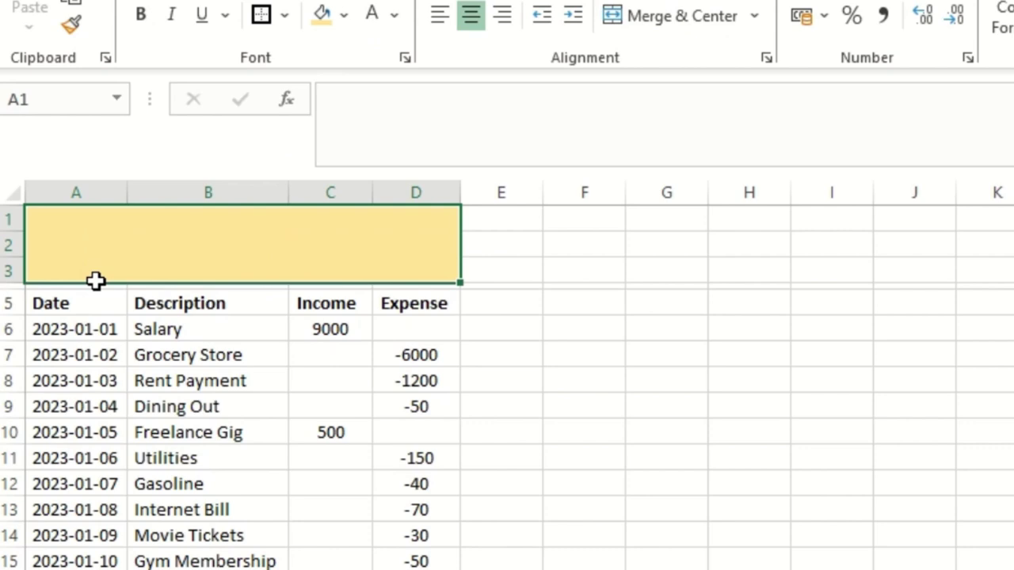
{"action": "left_click", "coordinate": [147, 293]}
{"action": "left_click_drag", "start_coordinate": [38, 284], "coordinate": [404, 285]}
{"action": "left_click", "coordinate": [680, 19]}
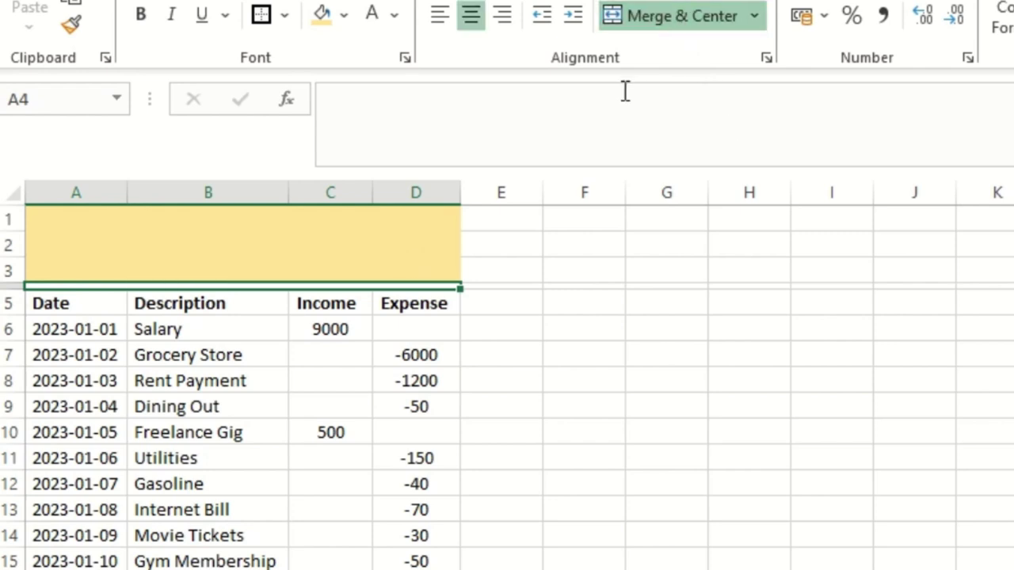
- Fill the thin row 4 strip green
{"action": "left_click", "coordinate": [344, 16]}
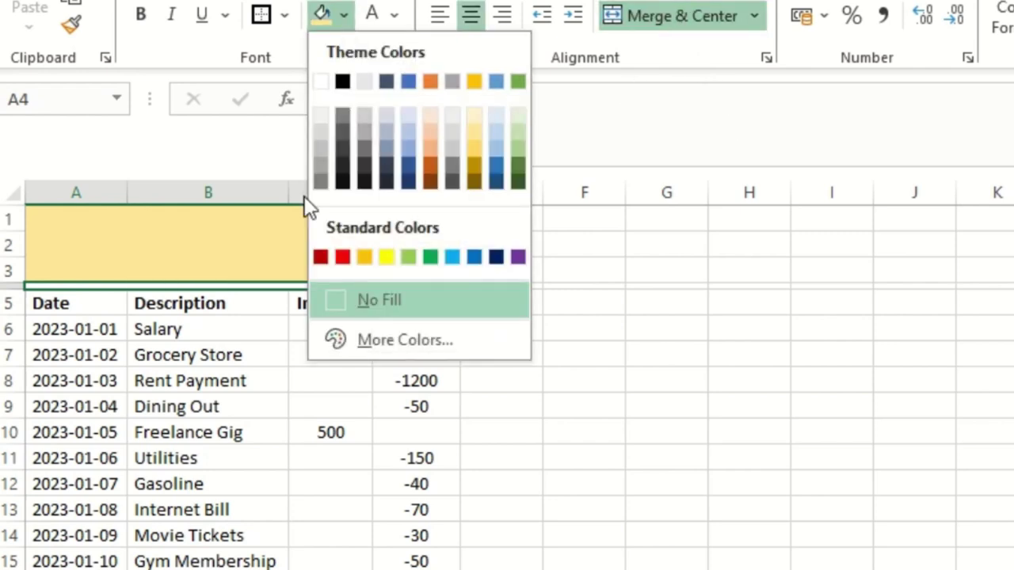
{"action": "left_click", "coordinate": [436, 253]}
{"action": "left_click", "coordinate": [243, 402]}
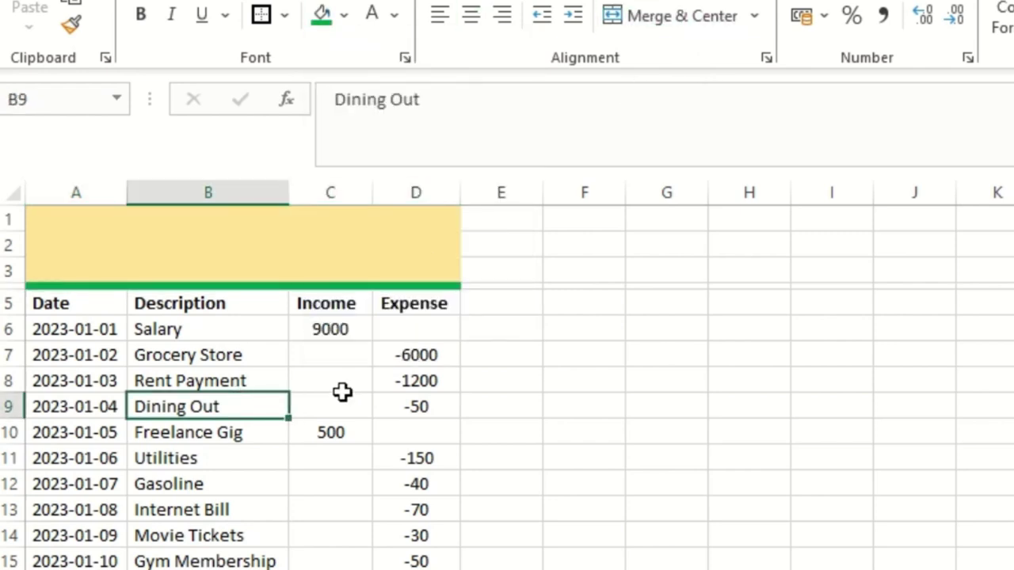
- Give the header row A5:D5 a light blue fill and black text
{"action": "left_click_drag", "start_coordinate": [79, 308], "coordinate": [410, 306]}
{"action": "left_click", "coordinate": [366, 28]}
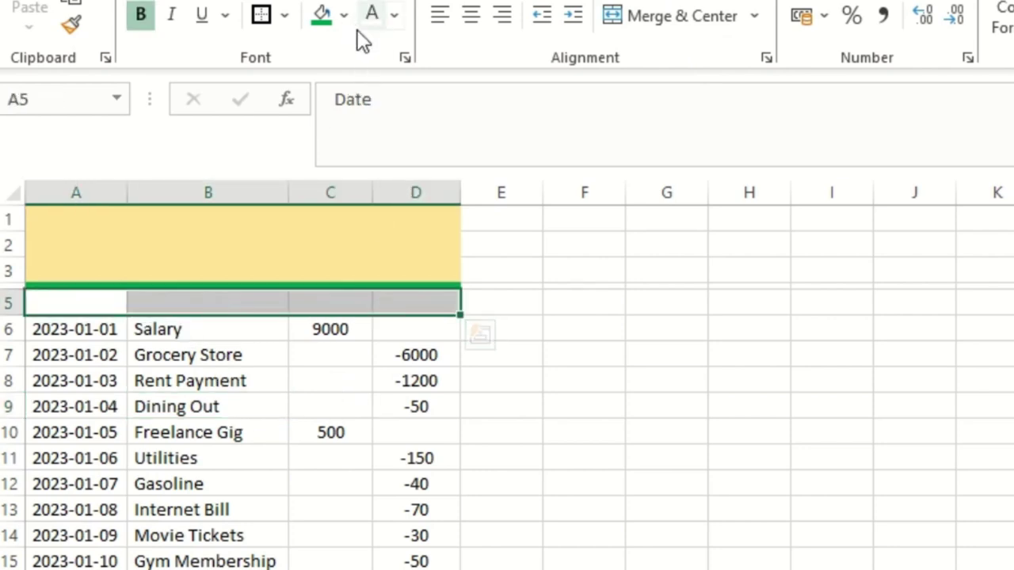
{"action": "left_click", "coordinate": [350, 21]}
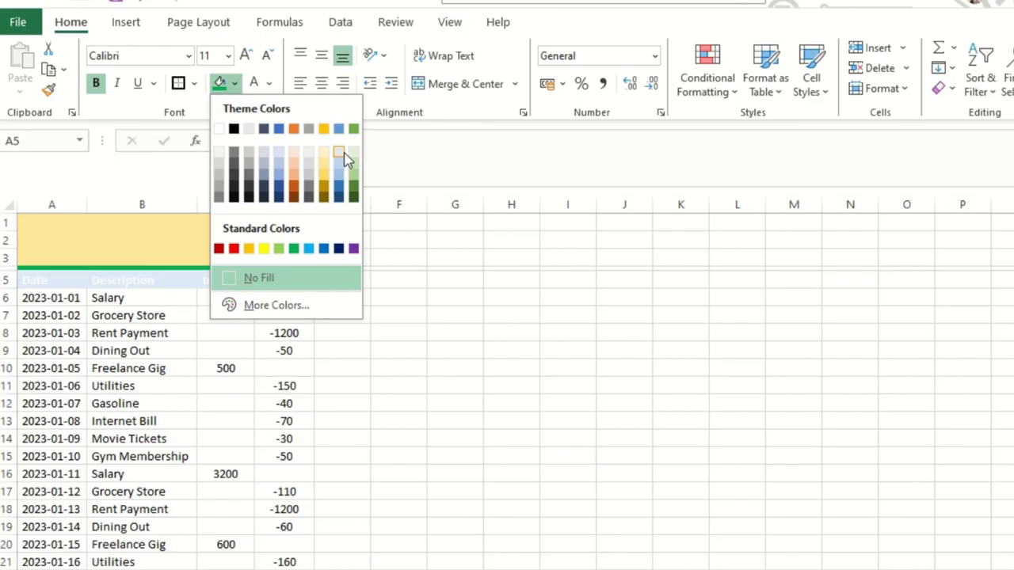
{"action": "left_click", "coordinate": [499, 119]}
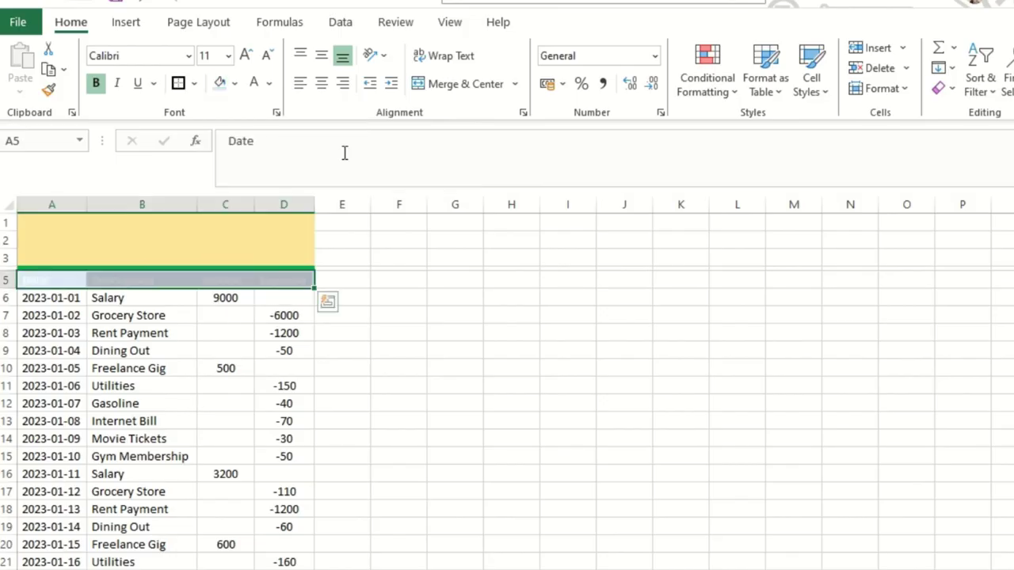
{"action": "left_click", "coordinate": [269, 82]}
{"action": "left_click", "coordinate": [270, 154]}
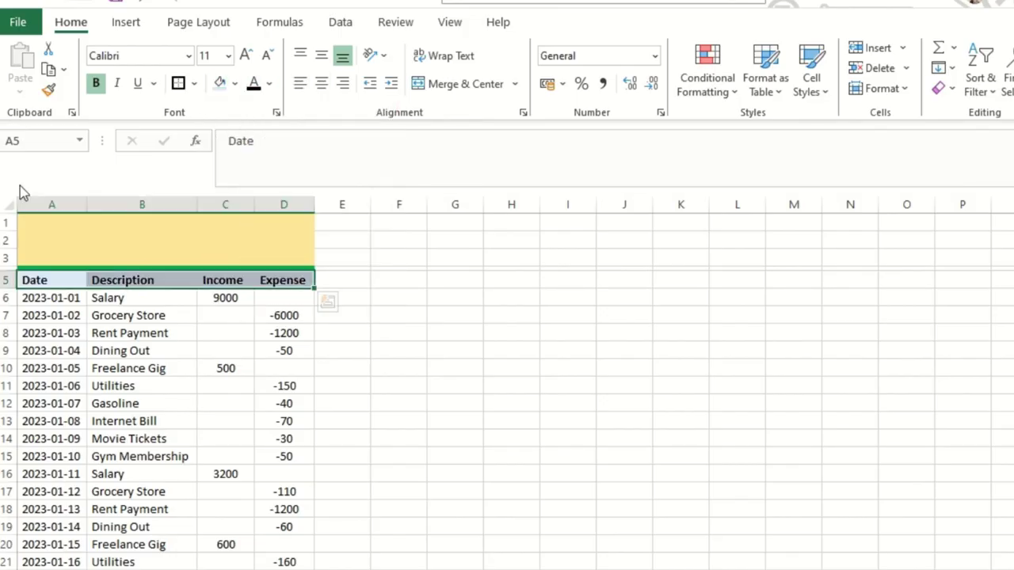
{"action": "left_click", "coordinate": [190, 314]}
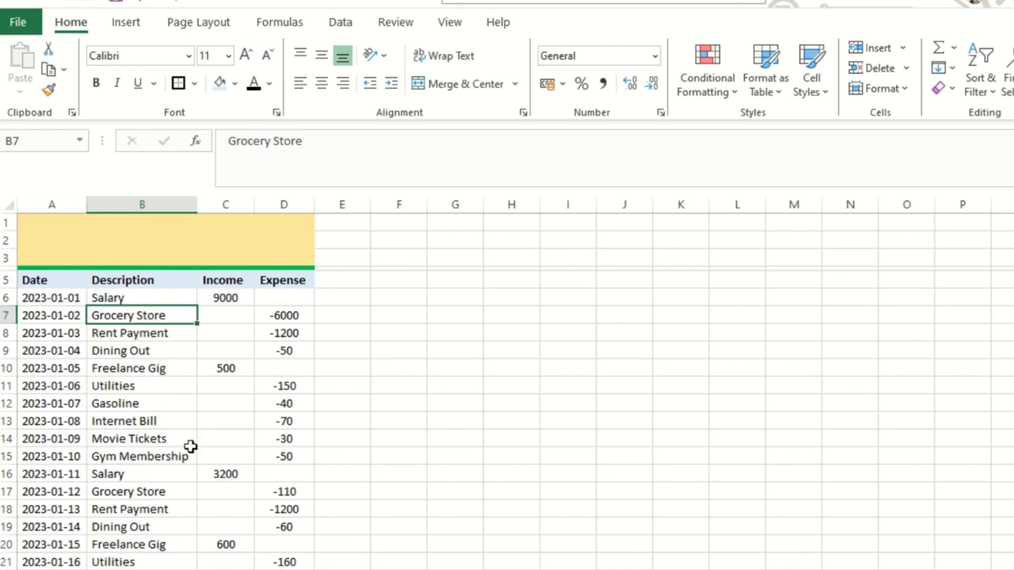
{"action": "scroll", "coordinate": [101, 338], "scroll_direction": "up", "scroll_amount": 4}
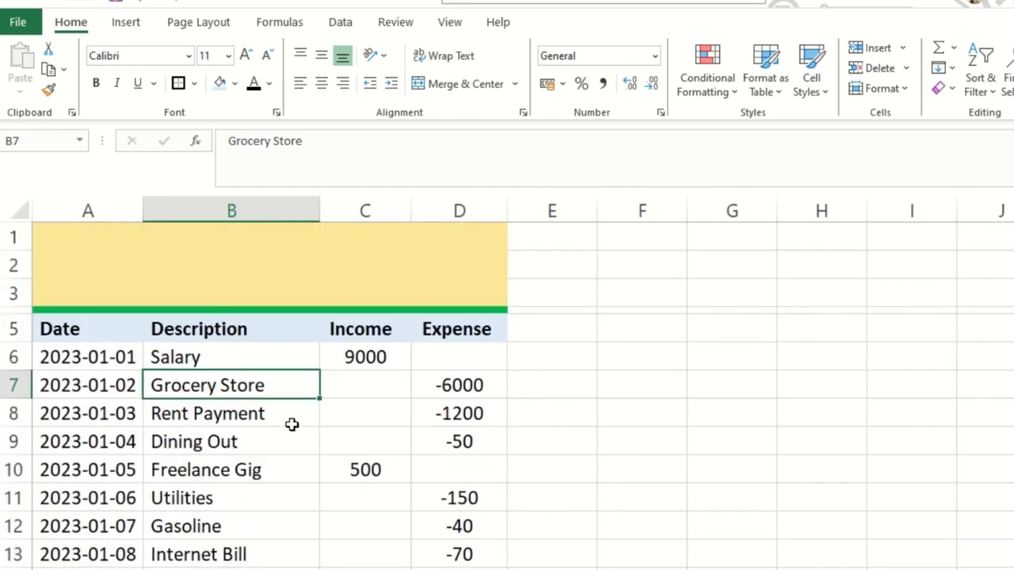
- Type the banner title 'LOG BOOK ( TRACKER )' in A1
{"action": "left_click", "coordinate": [185, 282]}
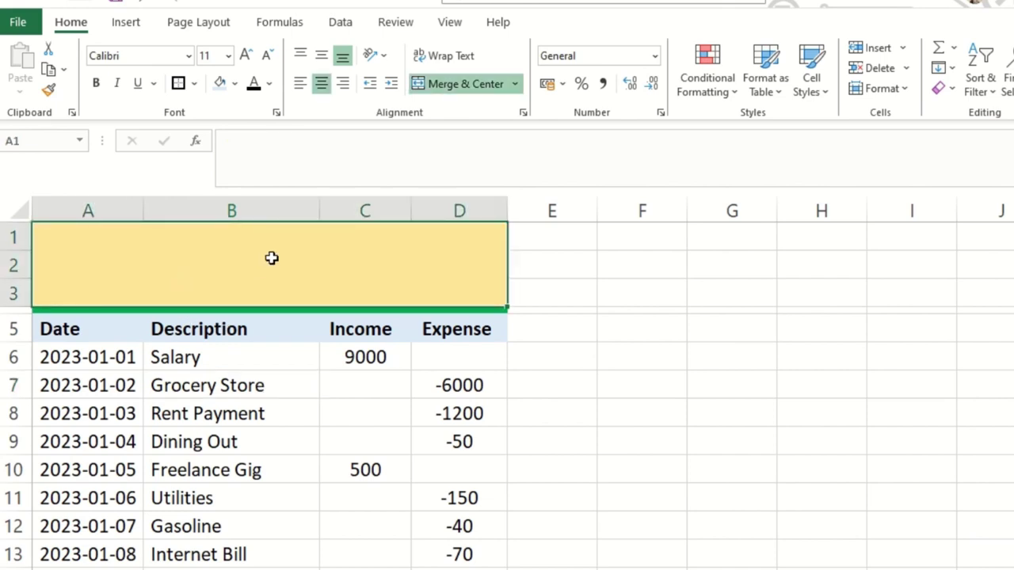
{"action": "type", "text": "LOG BOO"}
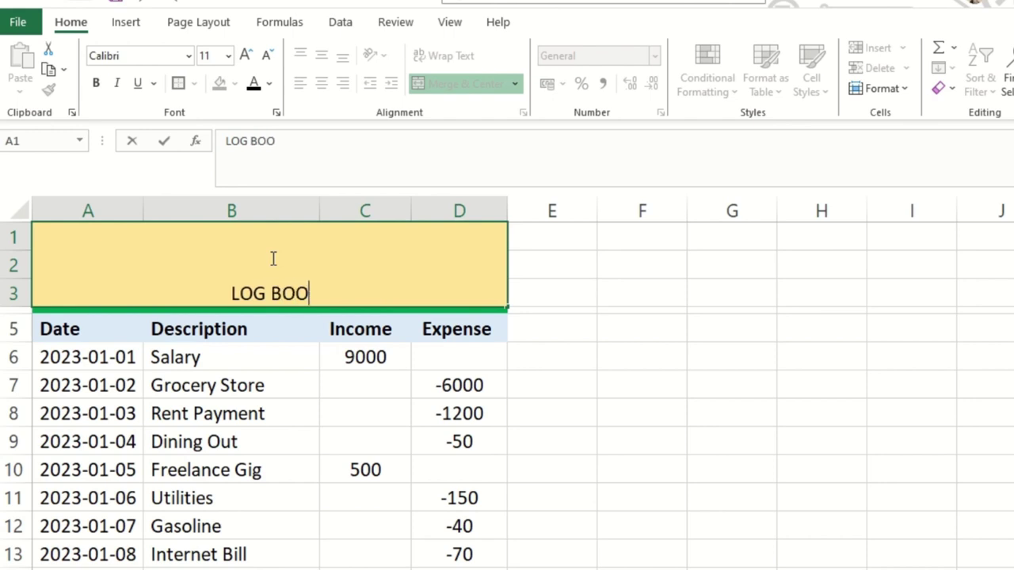
{"action": "type", "text": "K ( TRACKERT"}
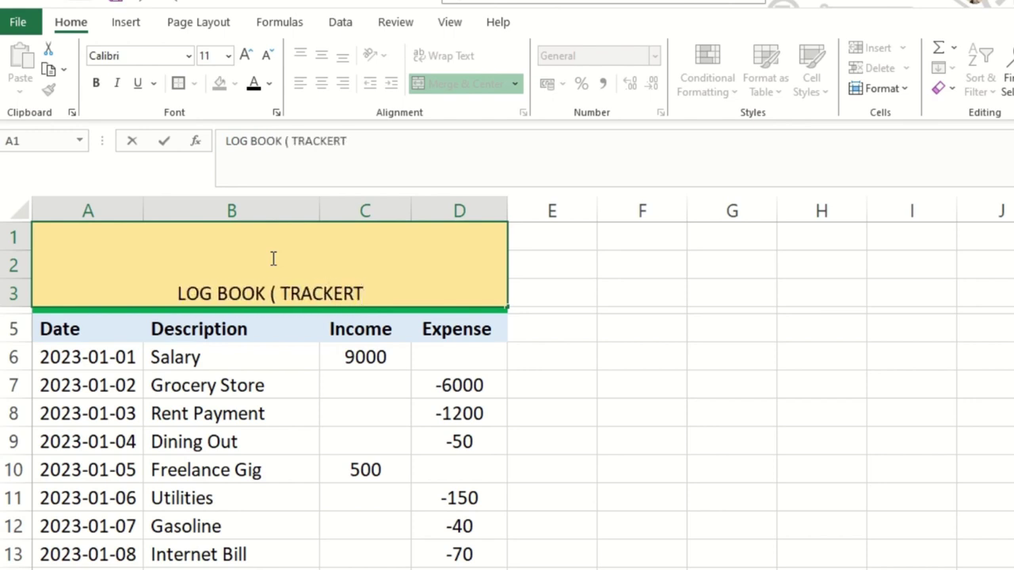
{"action": "key", "text": "BackSpace"}
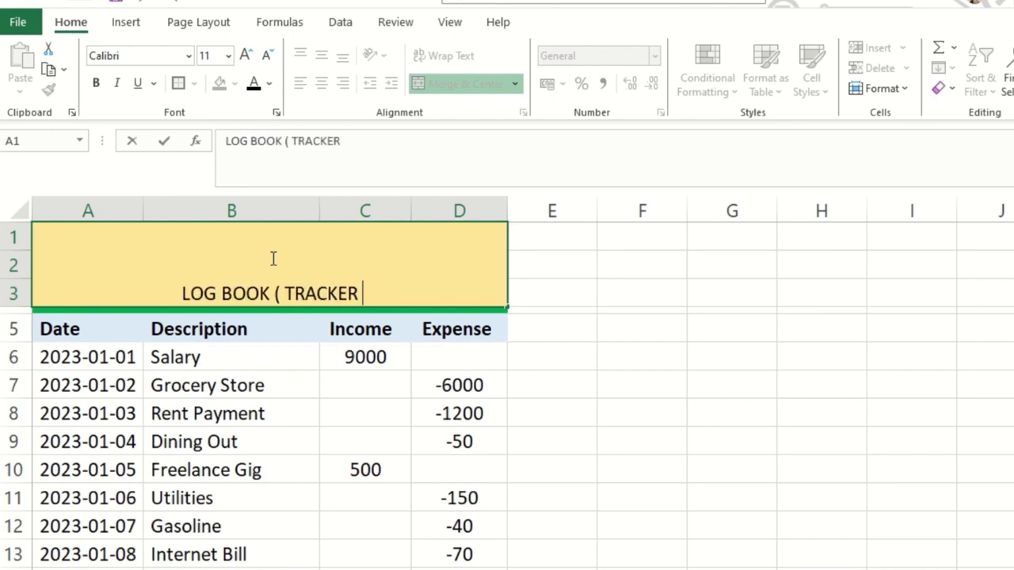
{"action": "type", "text": ")"}
{"action": "key", "text": "Return"}
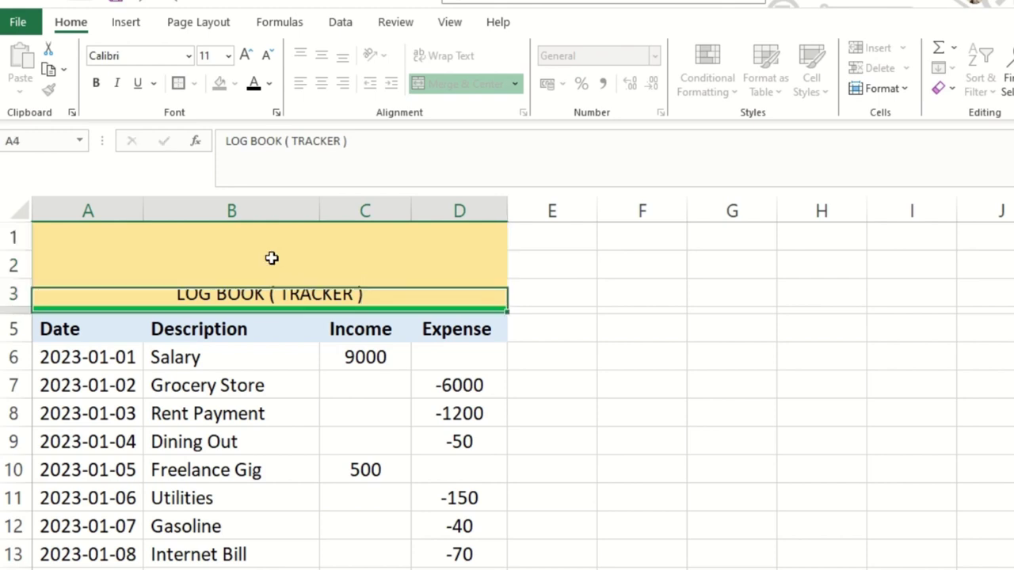
- Make the title bold, middle-aligned and enlarged to 22 points
{"action": "left_click", "coordinate": [268, 290]}
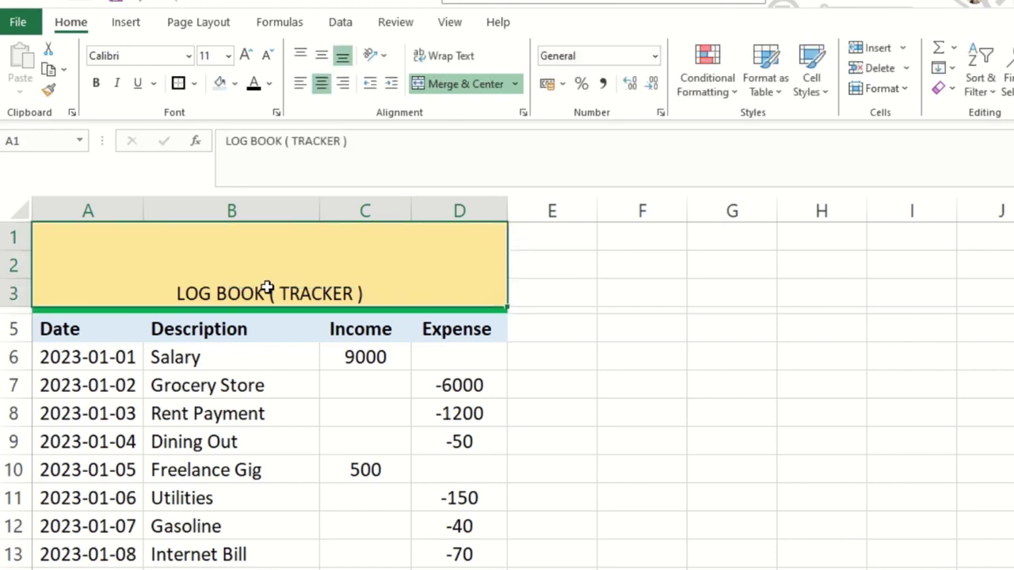
{"action": "left_click", "coordinate": [321, 55]}
{"action": "left_click", "coordinate": [96, 83]}
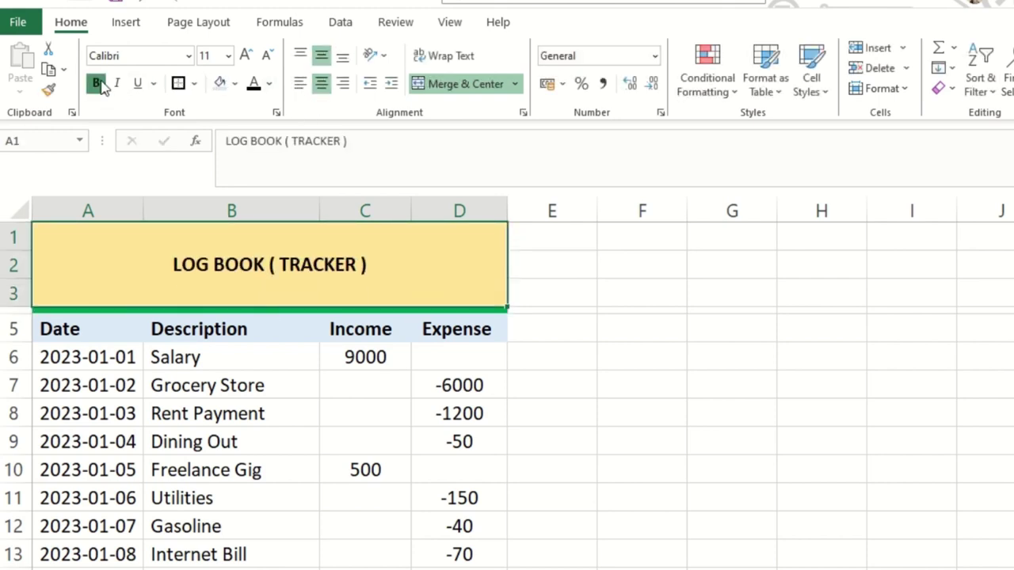
{"action": "left_click", "coordinate": [246, 56]}
{"action": "left_click", "coordinate": [245, 55]}
{"action": "left_click", "coordinate": [246, 55]}
{"action": "left_click", "coordinate": [246, 55]}
{"action": "left_click", "coordinate": [246, 56]}
{"action": "left_click", "coordinate": [246, 56]}
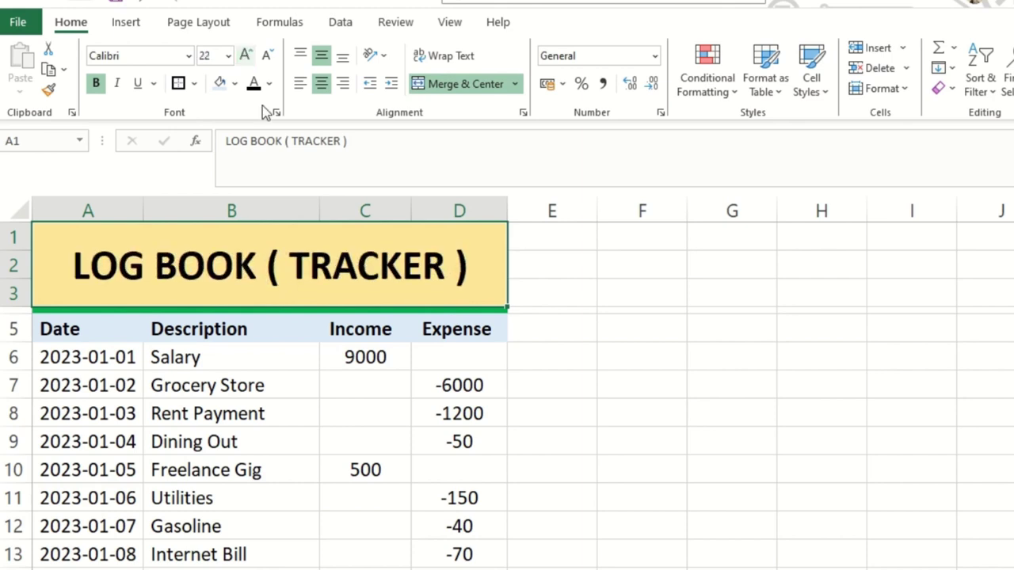
- Delete '( TRACKER )' so the title reads LOG BOOK
{"action": "double_click", "coordinate": [269, 255]}
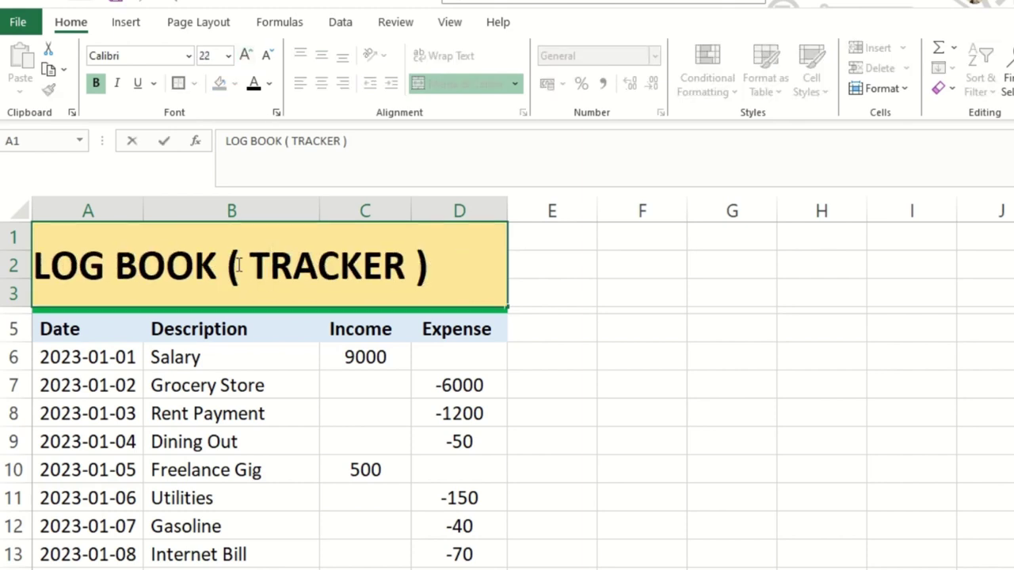
{"action": "left_click_drag", "start_coordinate": [269, 258], "coordinate": [551, 283]}
{"action": "key", "text": "BackSpace"}
{"action": "key", "text": "BackSpace"}
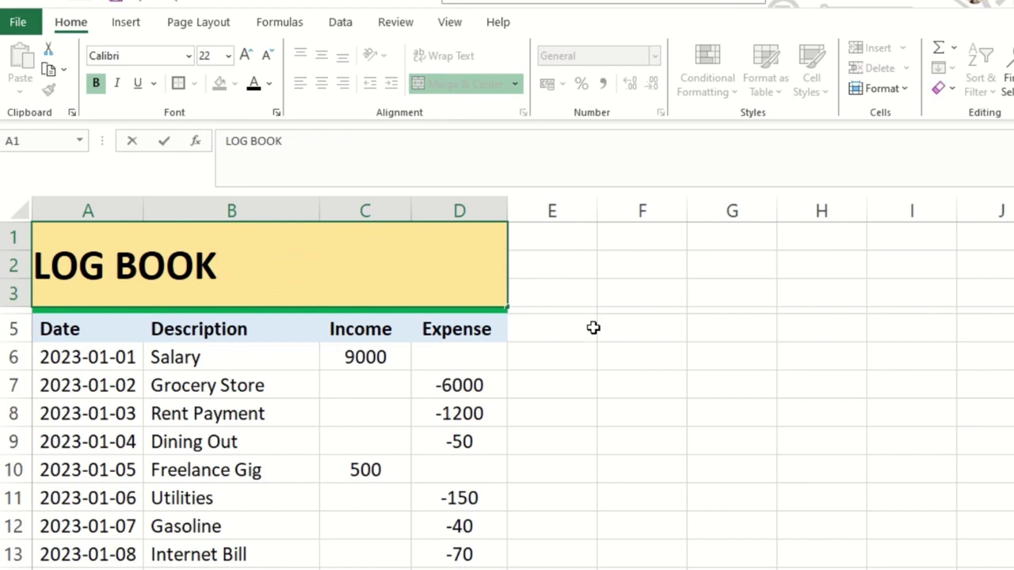
{"action": "left_click", "coordinate": [659, 367]}
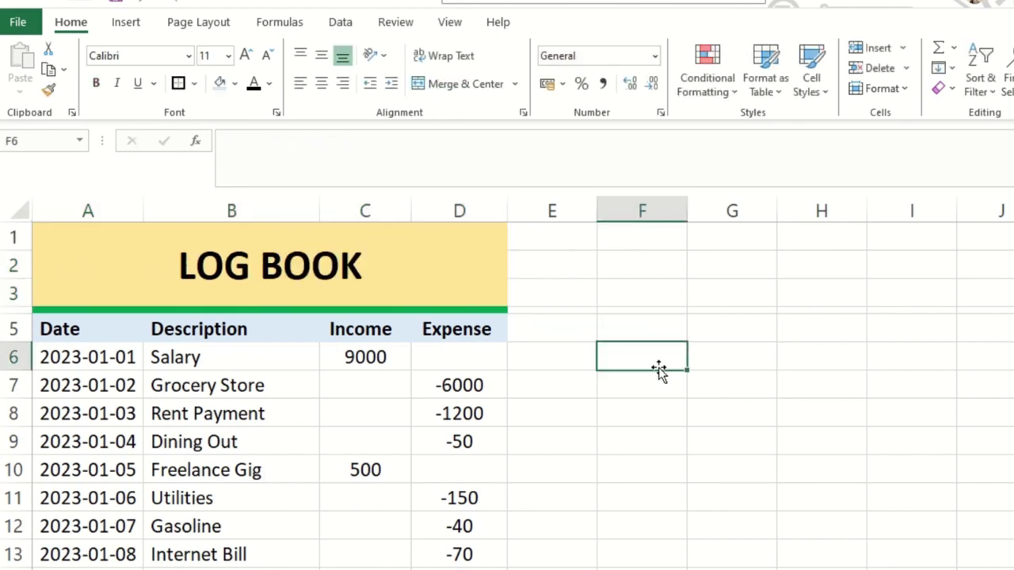
- Open the stock Icons library from the Insert ribbon's Illustrations group
{"action": "left_click", "coordinate": [128, 24]}
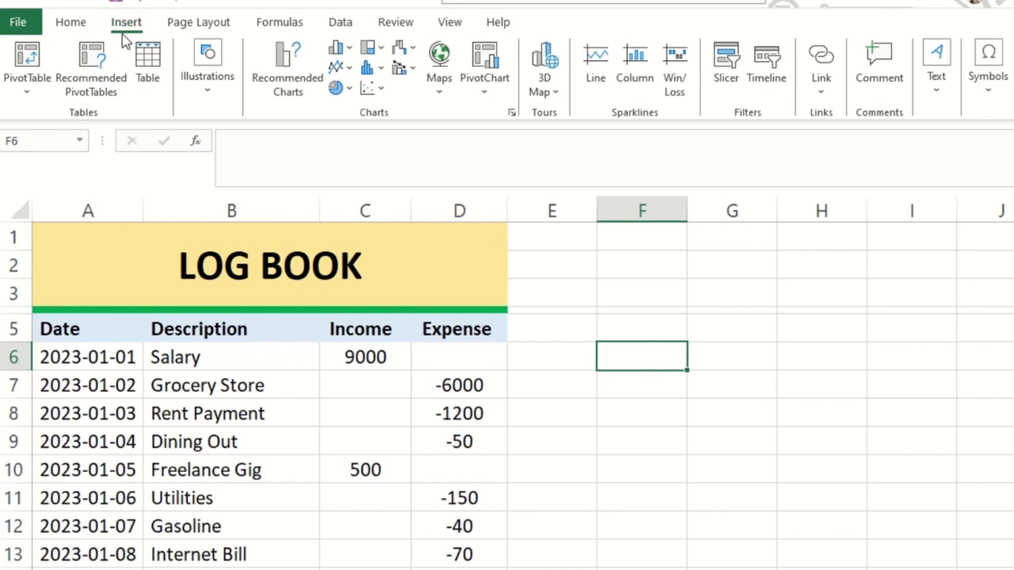
{"action": "left_click", "coordinate": [73, 23]}
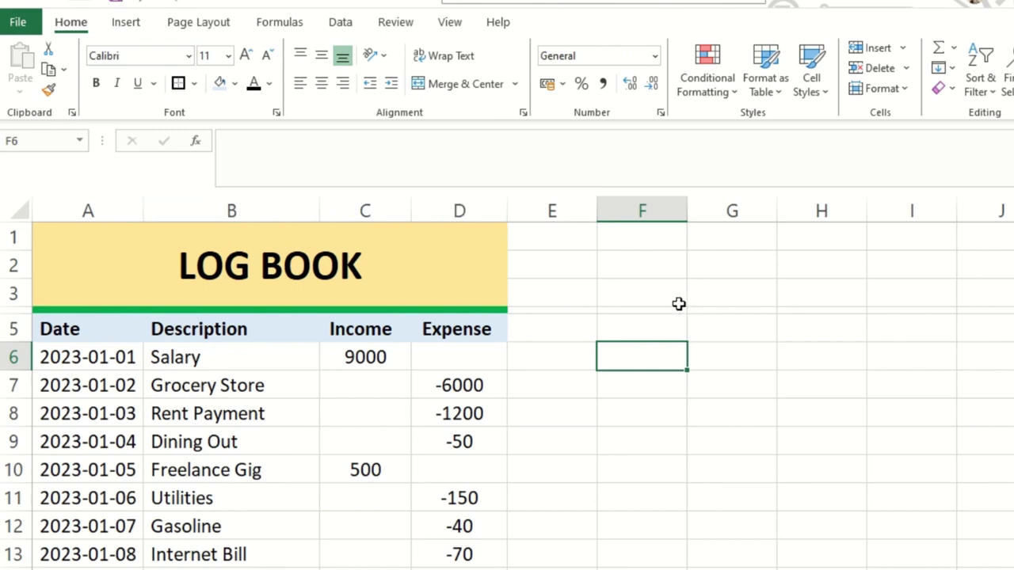
{"action": "left_click", "coordinate": [126, 23]}
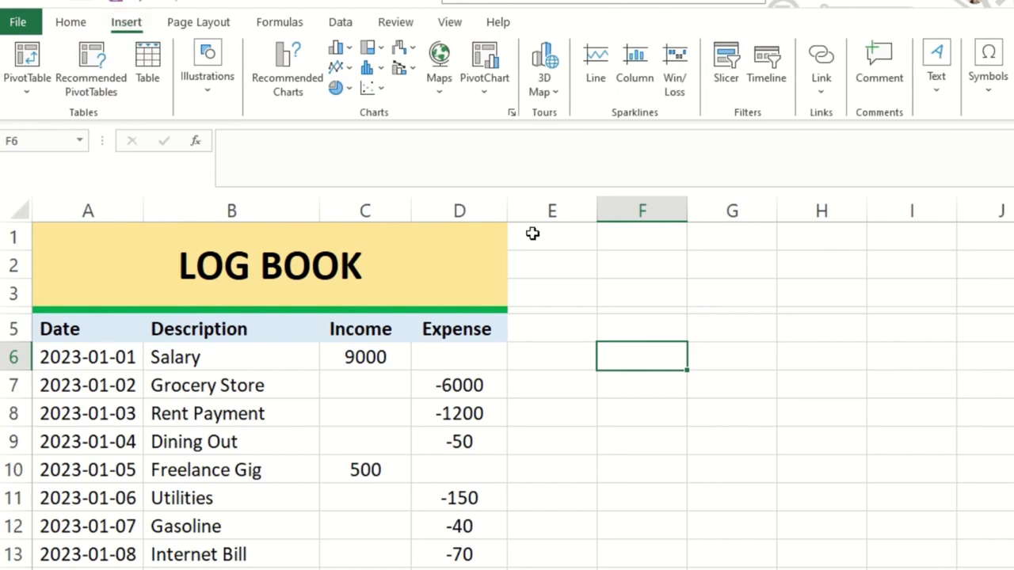
{"action": "left_click", "coordinate": [218, 102]}
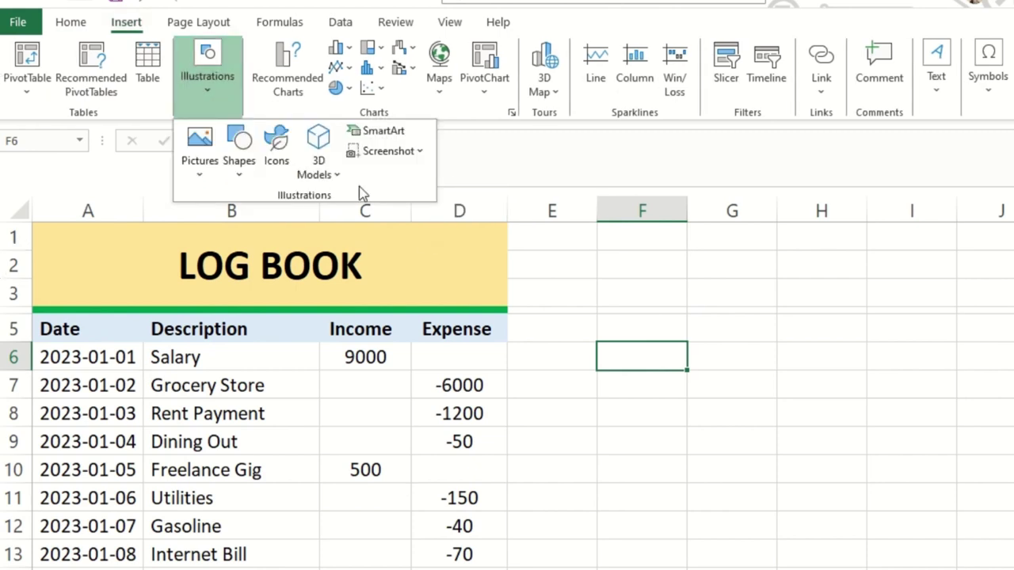
{"action": "left_click", "coordinate": [275, 141]}
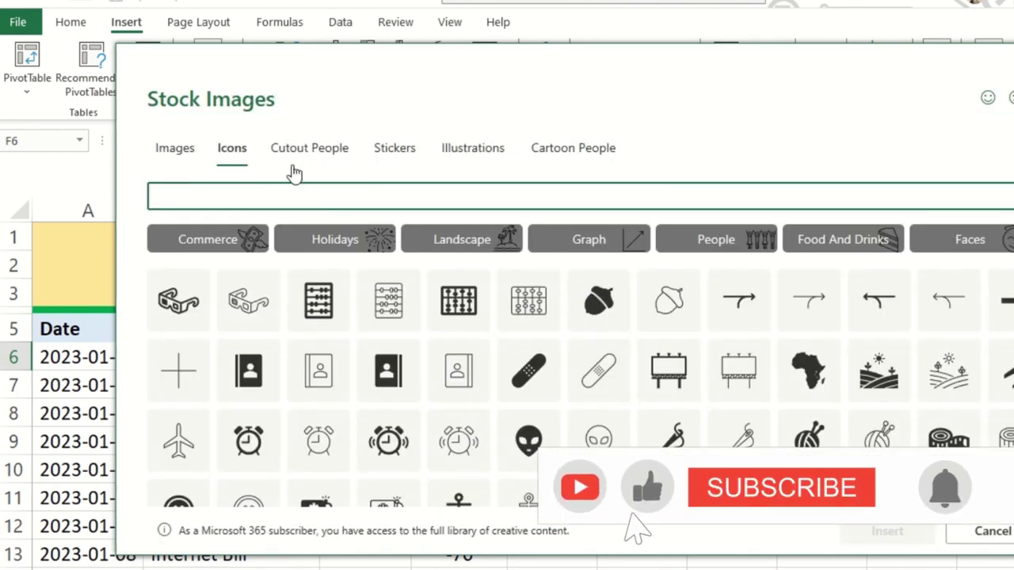
- Browse the Stock Images categories and pick the open-book illustration
{"action": "left_click", "coordinate": [350, 161]}
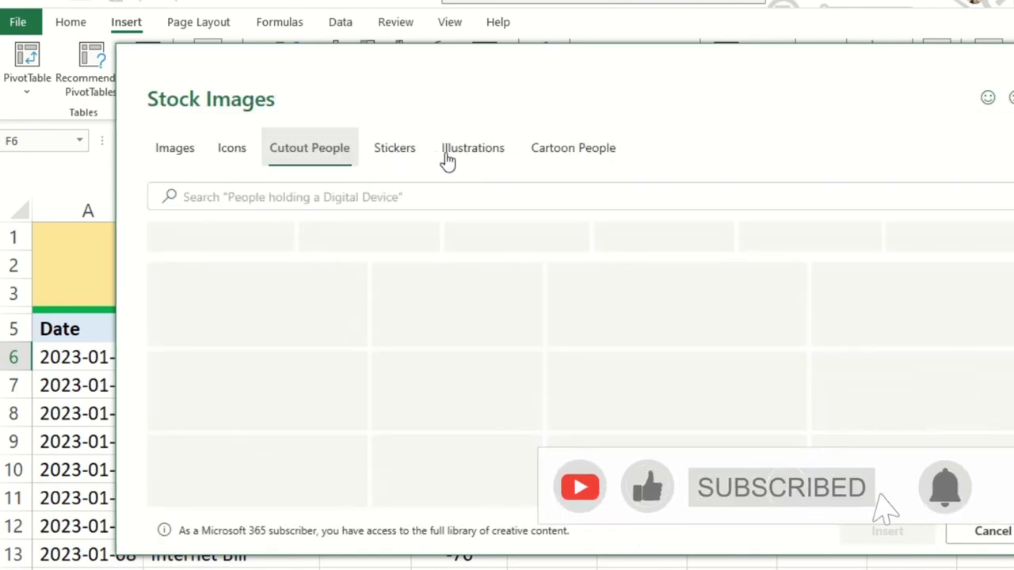
{"action": "key", "text": "Right"}
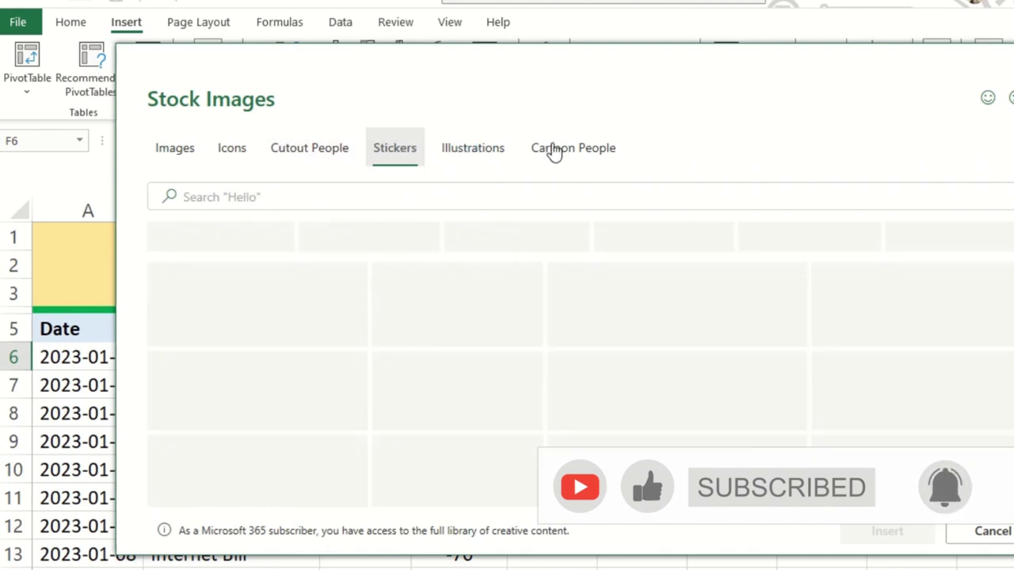
{"action": "key", "text": "Right"}
{"action": "key", "text": "Right"}
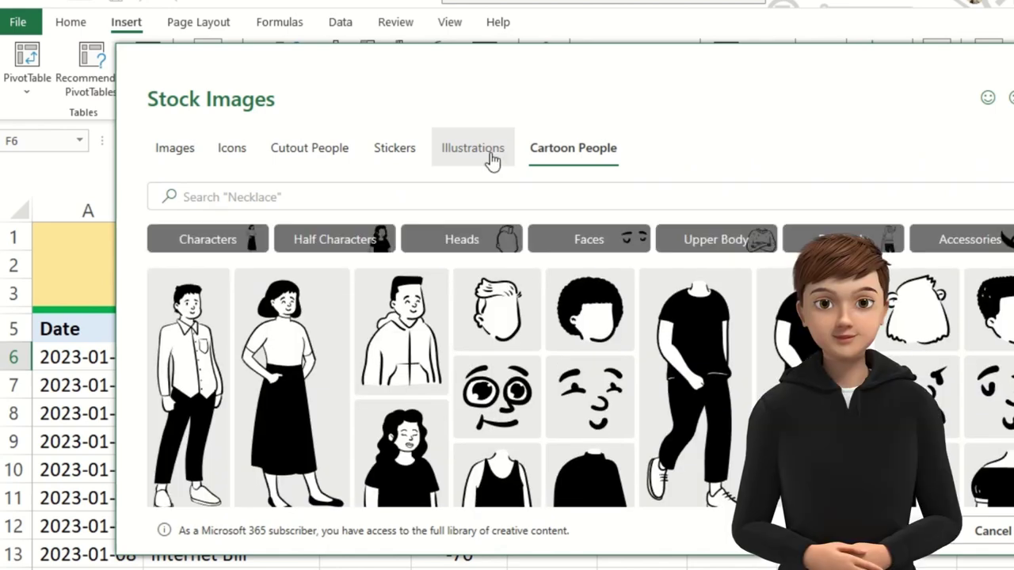
{"action": "left_click", "coordinate": [489, 153]}
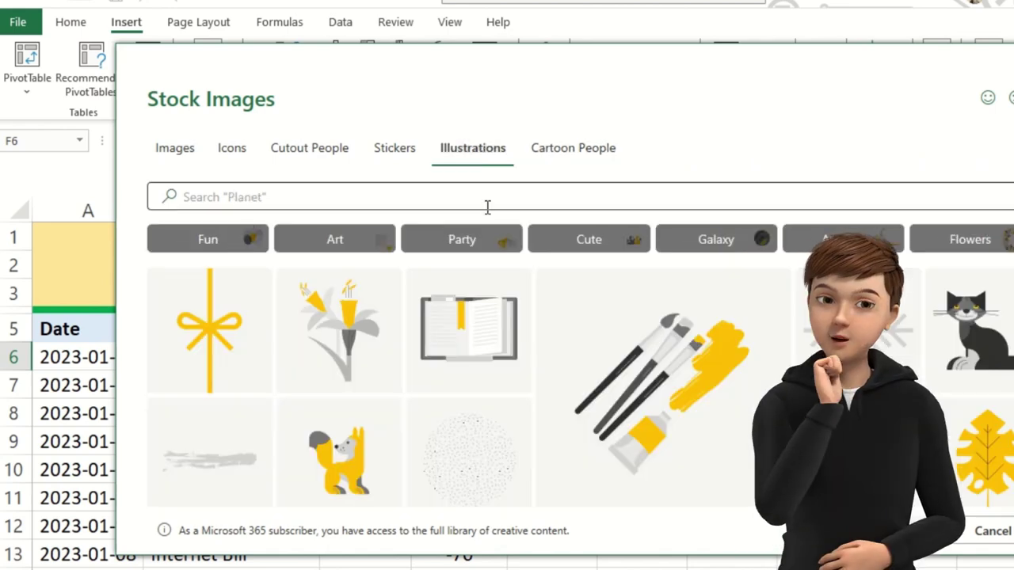
{"action": "left_click", "coordinate": [482, 355]}
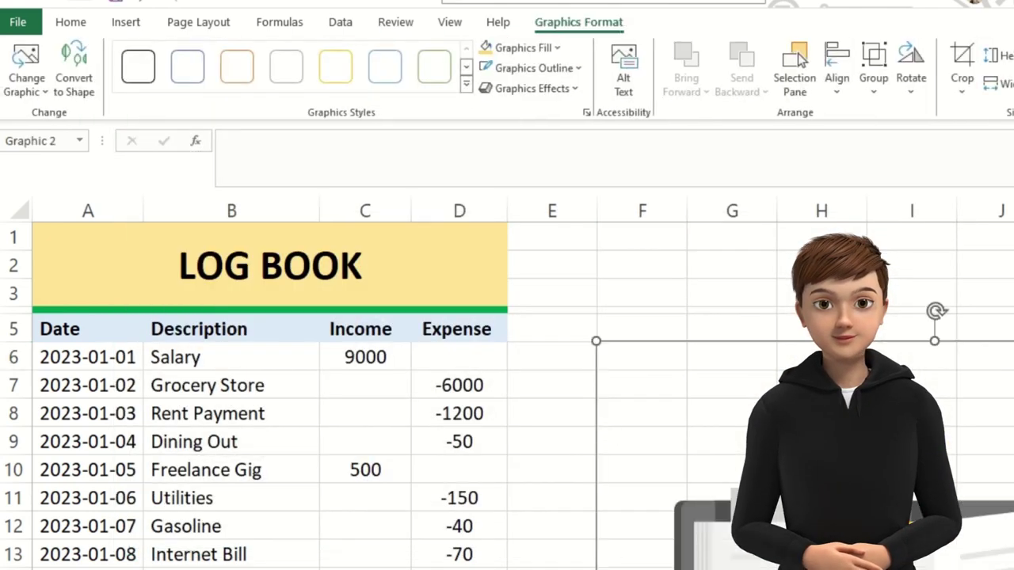
- Move the book picture toward the table and shrink it
{"action": "left_click_drag", "start_coordinate": [911, 498], "coordinate": [460, 357]}
{"action": "left_click", "coordinate": [958, 535]}
{"action": "left_click_drag", "start_coordinate": [959, 535], "coordinate": [686, 389]}
{"action": "left_click_drag", "start_coordinate": [844, 232], "coordinate": [523, 462]}
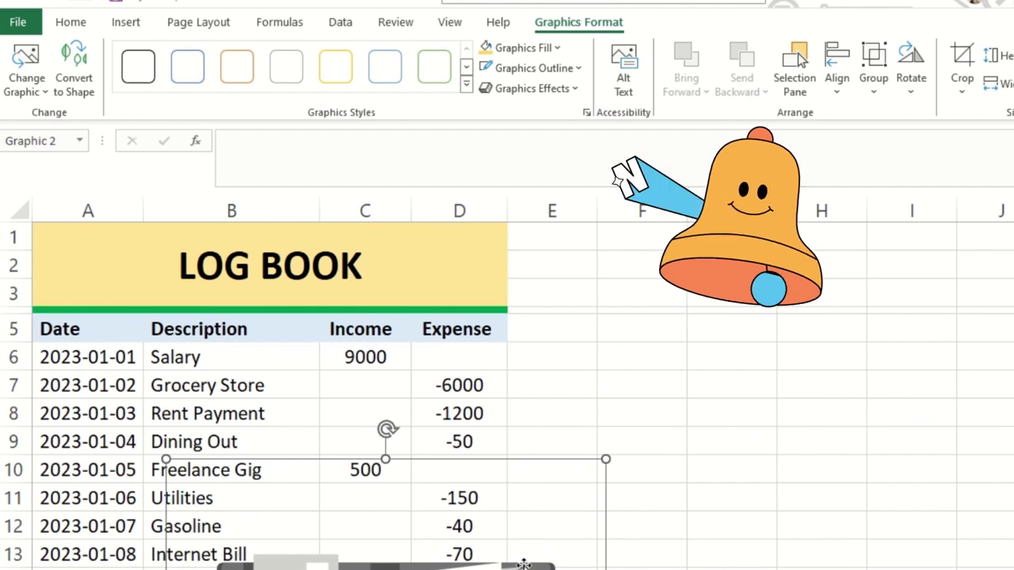
{"action": "left_click_drag", "start_coordinate": [537, 549], "coordinate": [516, 326]}
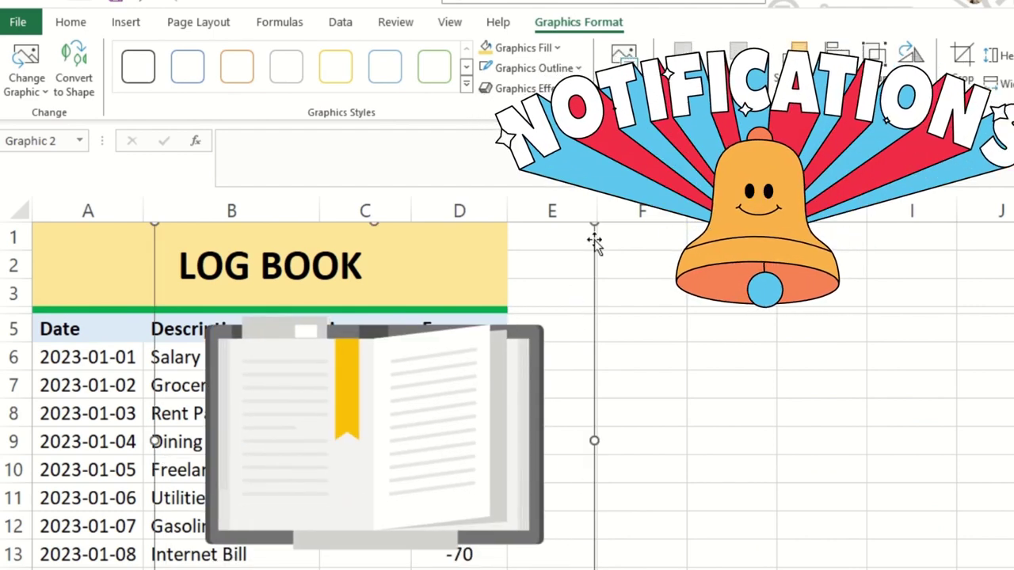
{"action": "left_click_drag", "start_coordinate": [594, 226], "coordinate": [360, 467]}
- Fit the book picture into the banner's left end beside LOG BOOK
{"action": "left_click_drag", "start_coordinate": [285, 495], "coordinate": [159, 265]}
{"action": "left_click_drag", "start_coordinate": [236, 425], "coordinate": [109, 308]}
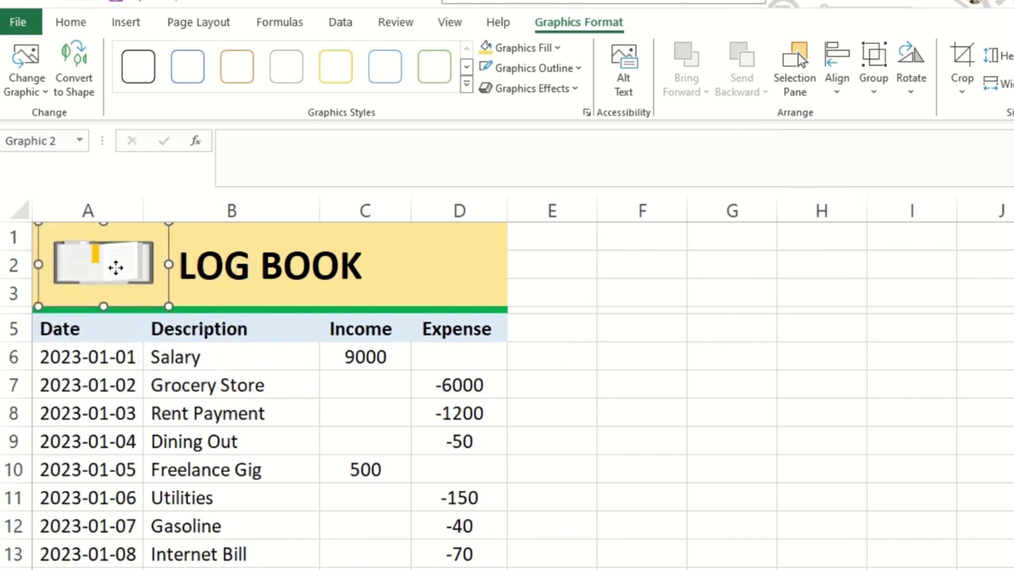
{"action": "left_click_drag", "start_coordinate": [116, 267], "coordinate": [116, 276]}
{"action": "left_click_drag", "start_coordinate": [104, 312], "coordinate": [102, 329]}
{"action": "left_click_drag", "start_coordinate": [124, 294], "coordinate": [124, 289]}
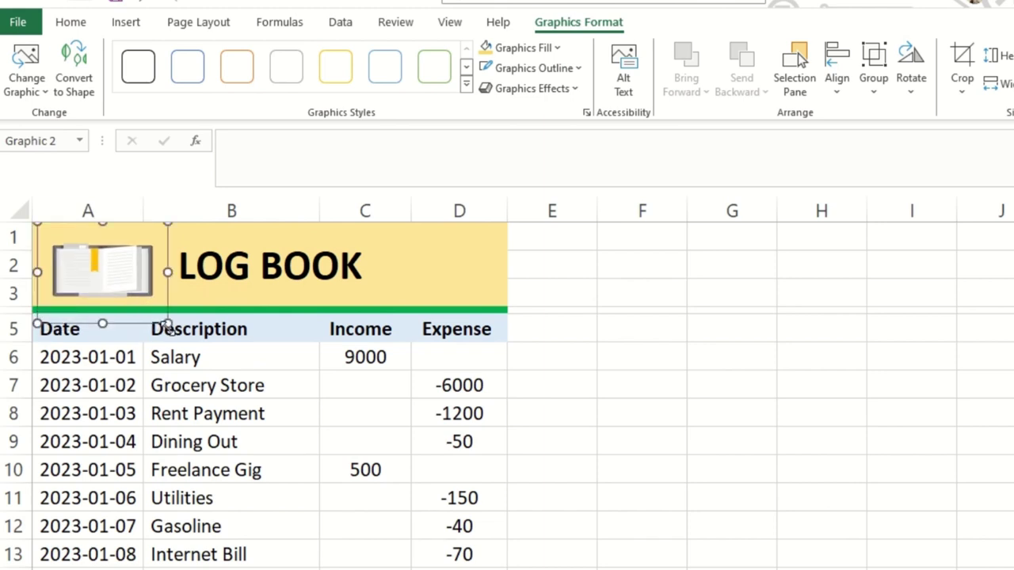
{"action": "left_click_drag", "start_coordinate": [167, 324], "coordinate": [176, 331]}
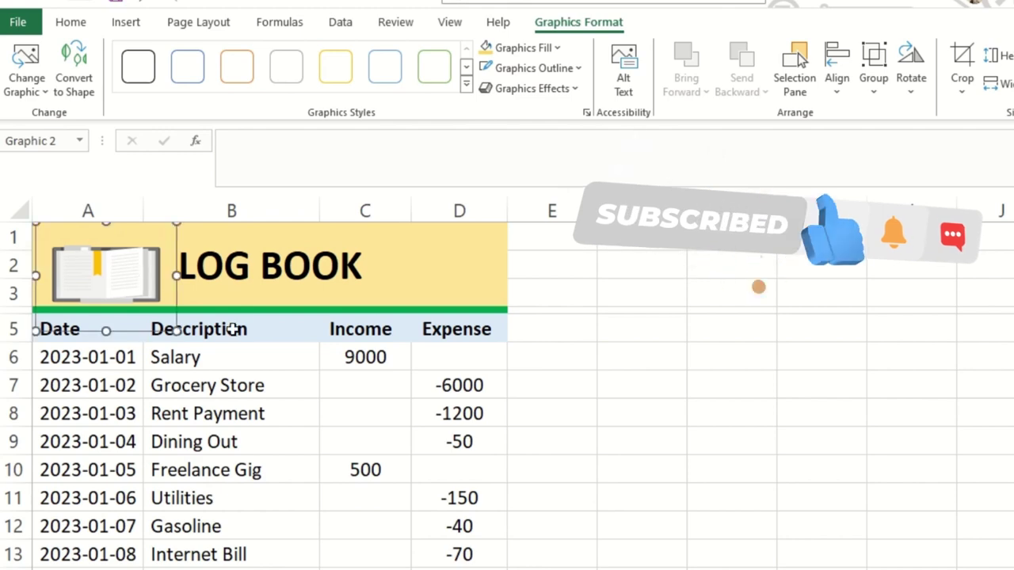
{"action": "left_click", "coordinate": [600, 352]}
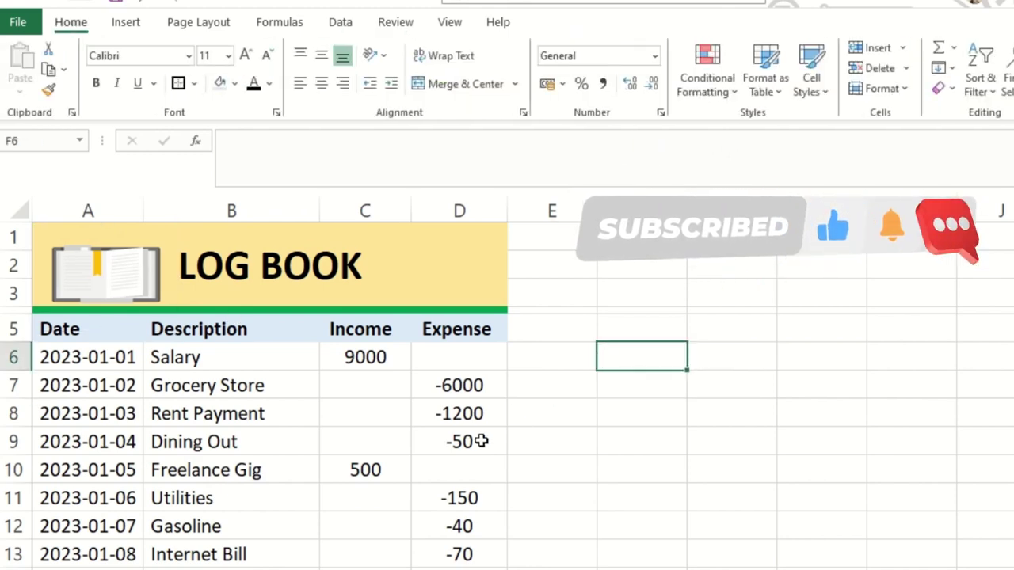
{"action": "scroll", "coordinate": [483, 449], "scroll_direction": "down", "scroll_amount": 8}
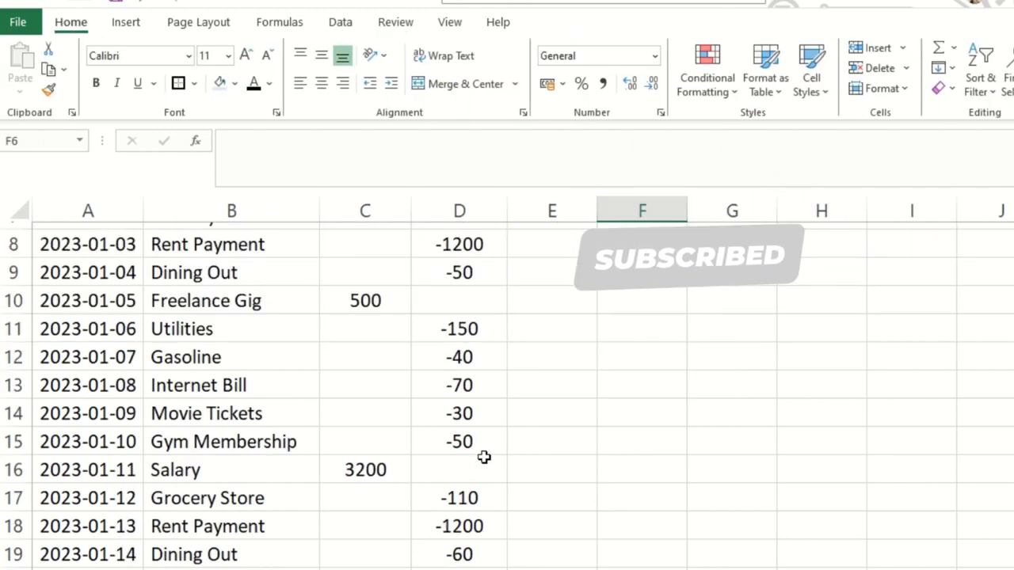
{"action": "scroll", "coordinate": [488, 457], "scroll_direction": "down", "scroll_amount": 19}
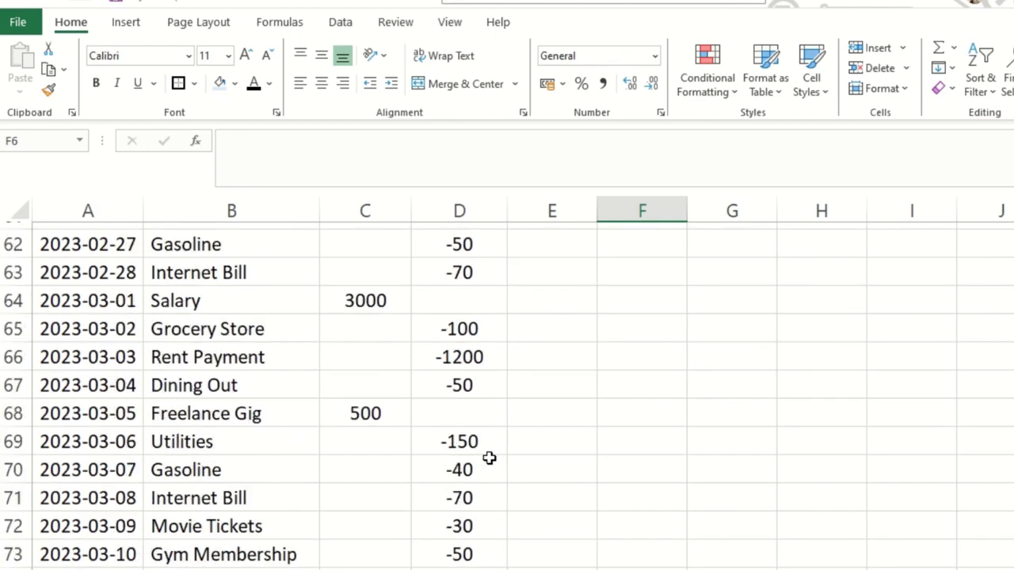
{"action": "scroll", "coordinate": [489, 458], "scroll_direction": "up", "scroll_amount": 4}
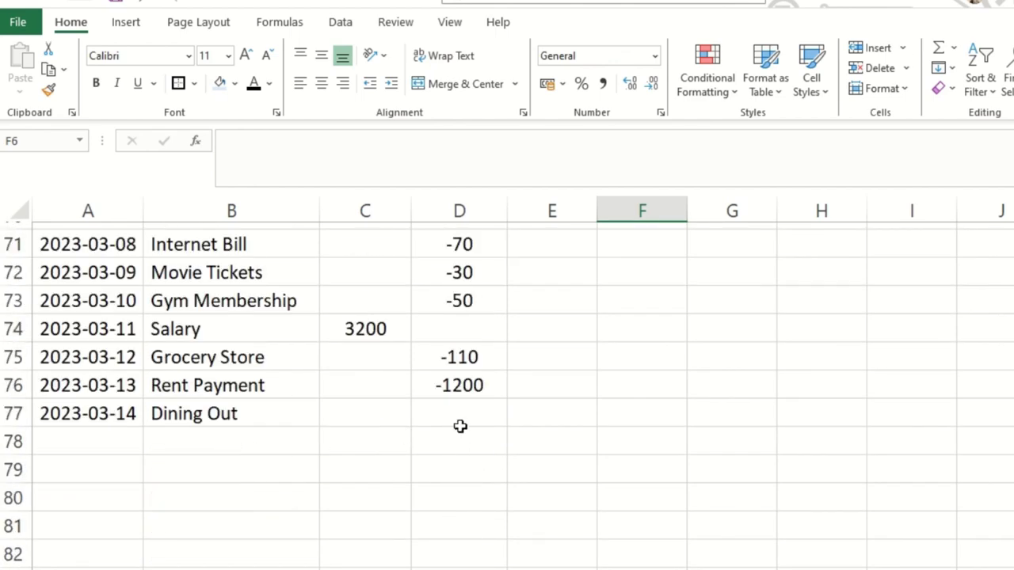
{"action": "left_click_drag", "start_coordinate": [460, 427], "coordinate": [32, 317]}
{"action": "left_click", "coordinate": [193, 83]}
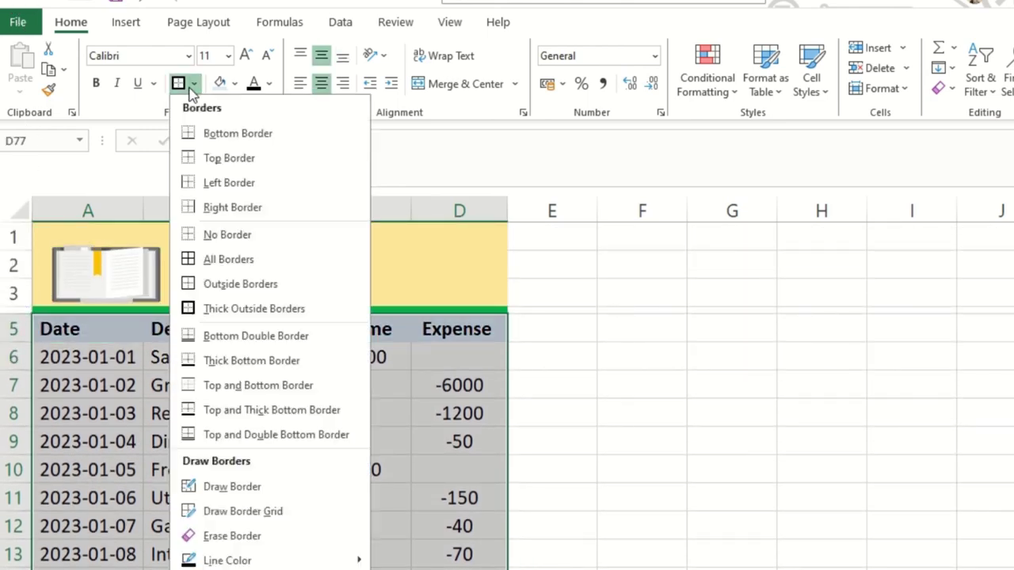
{"action": "left_click", "coordinate": [232, 259]}
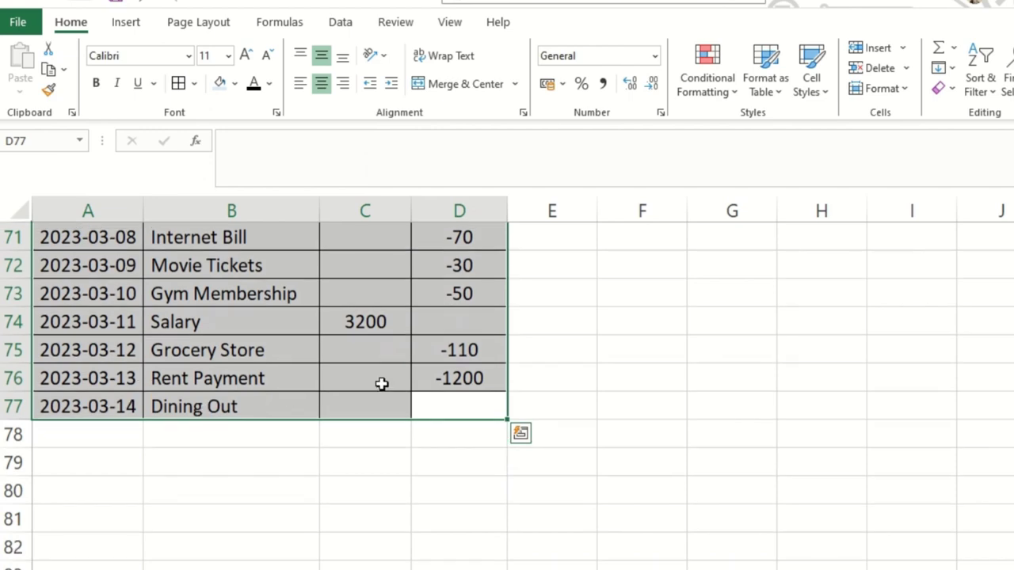
{"action": "left_click", "coordinate": [382, 383]}
{"action": "scroll", "coordinate": [396, 436], "scroll_direction": "up", "scroll_amount": 20}
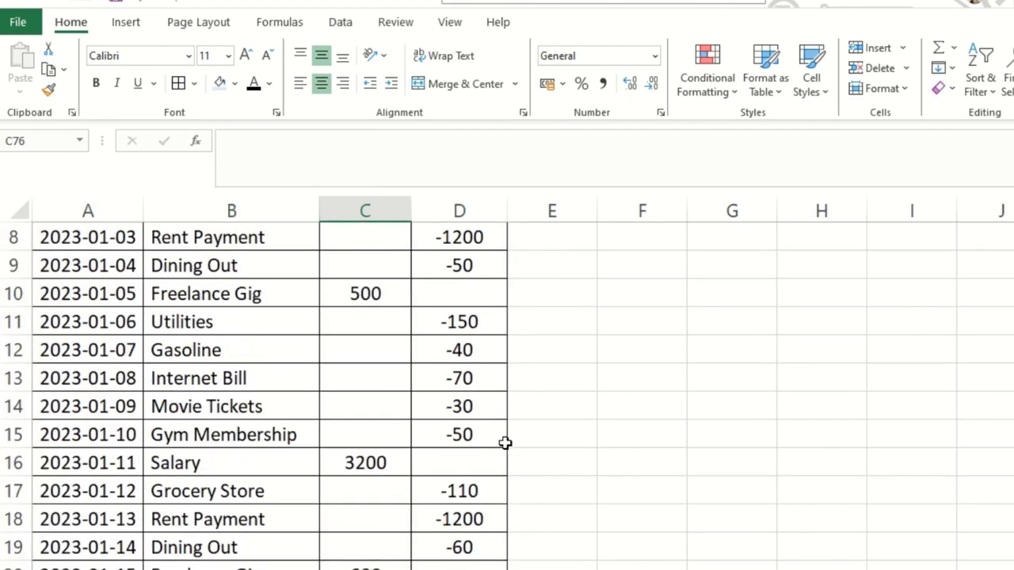
{"action": "scroll", "coordinate": [507, 443], "scroll_direction": "up", "scroll_amount": 3}
{"action": "left_click", "coordinate": [624, 364]}
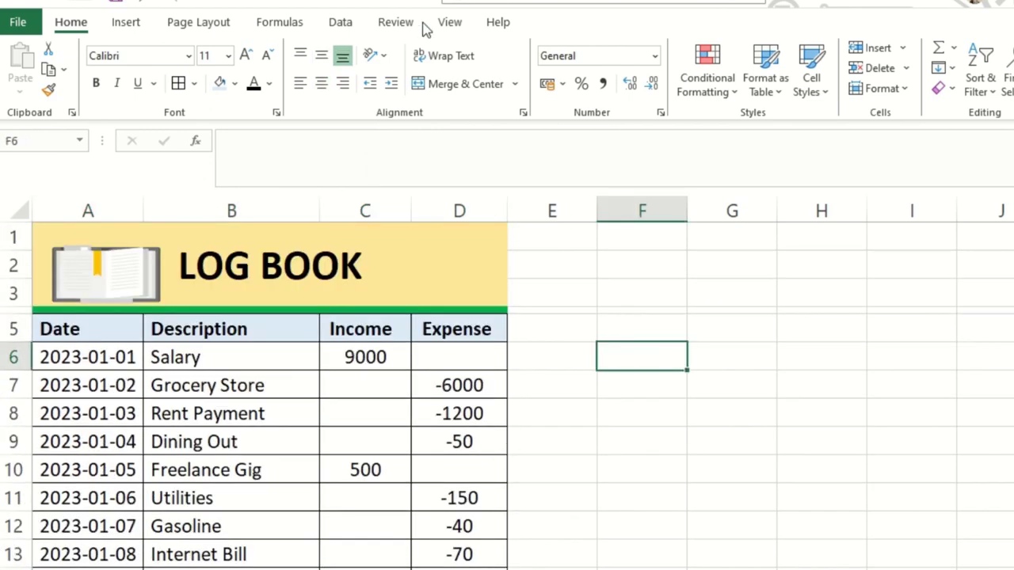
- Hide the worksheet gridlines so only the table's own borders show
{"action": "left_click", "coordinate": [448, 25]}
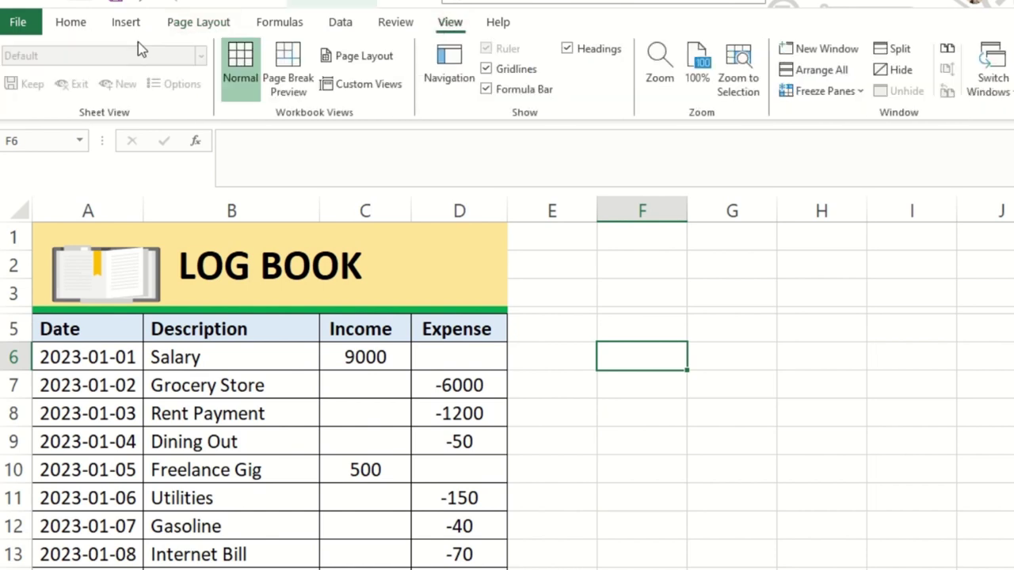
{"action": "left_click", "coordinate": [511, 70]}
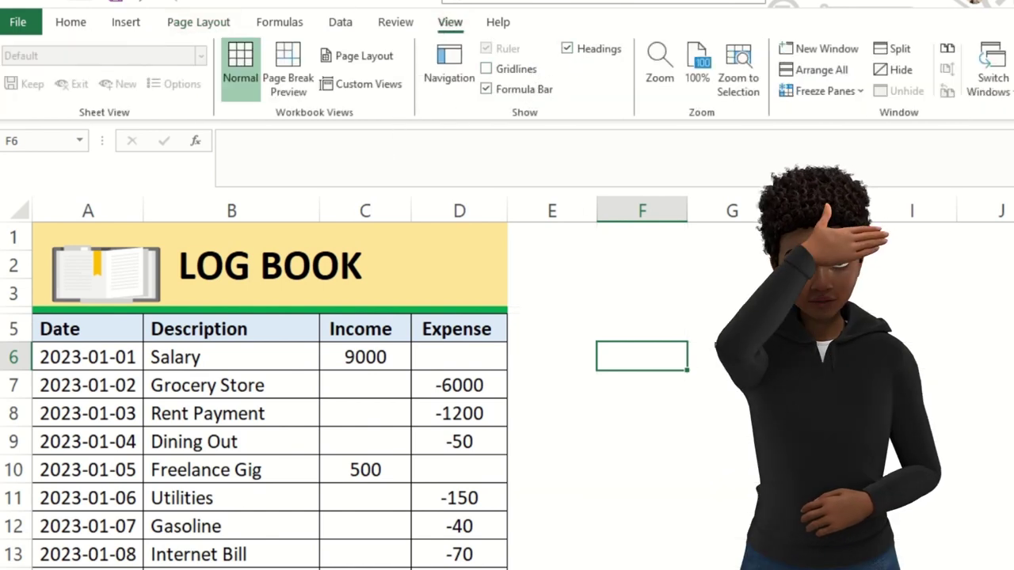
{"action": "left_click", "coordinate": [824, 442]}
- Review the log down to its last entry without gridlines, then select cell F6
{"action": "scroll", "coordinate": [546, 403], "scroll_direction": "down", "scroll_amount": 11}
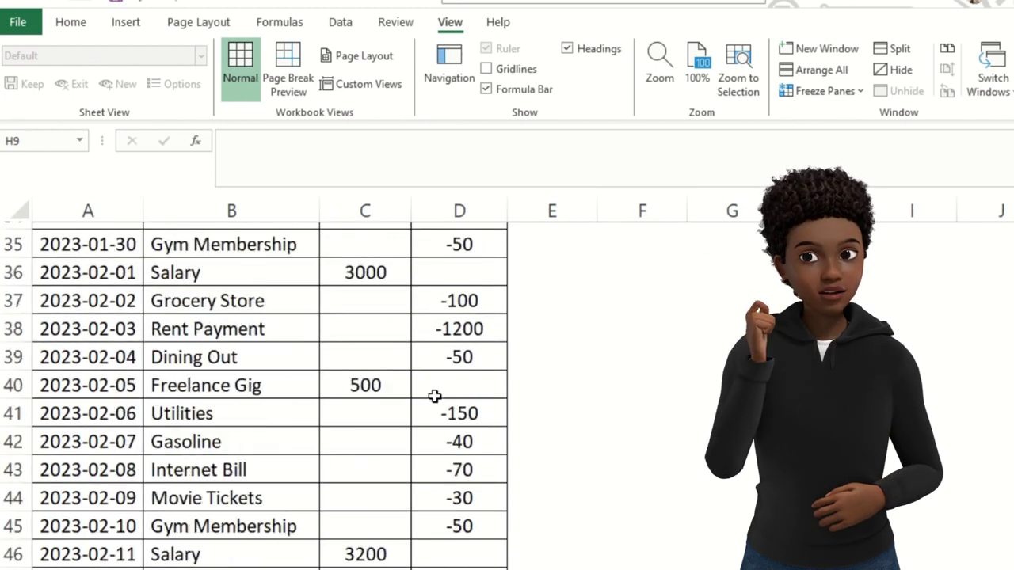
{"action": "scroll", "coordinate": [434, 396], "scroll_direction": "down", "scroll_amount": 6}
{"action": "scroll", "coordinate": [440, 420], "scroll_direction": "down", "scroll_amount": 6}
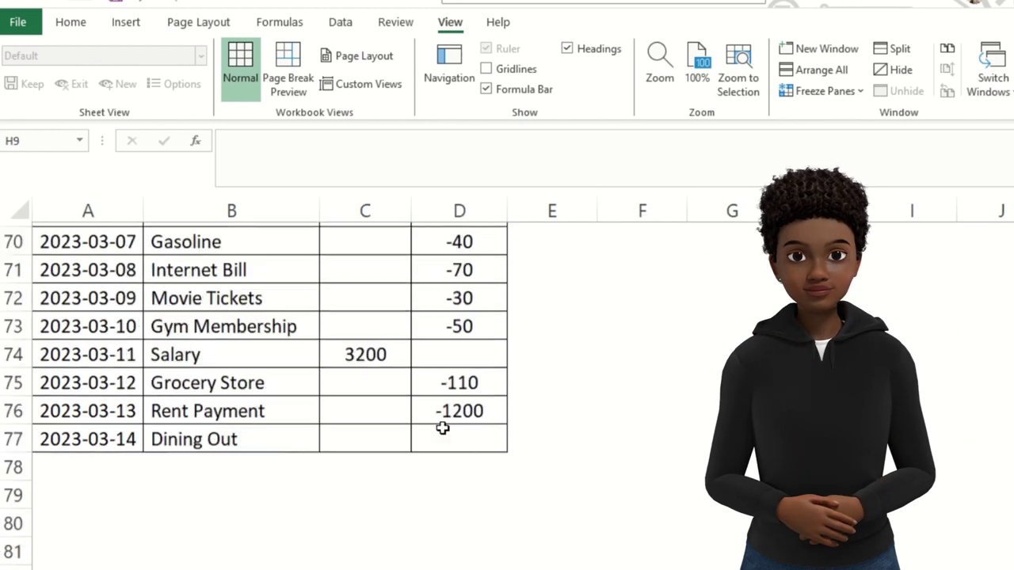
{"action": "scroll", "coordinate": [442, 428], "scroll_direction": "down", "scroll_amount": 3}
{"action": "scroll", "coordinate": [381, 369], "scroll_direction": "up", "scroll_amount": 3}
{"action": "left_click", "coordinate": [373, 441]}
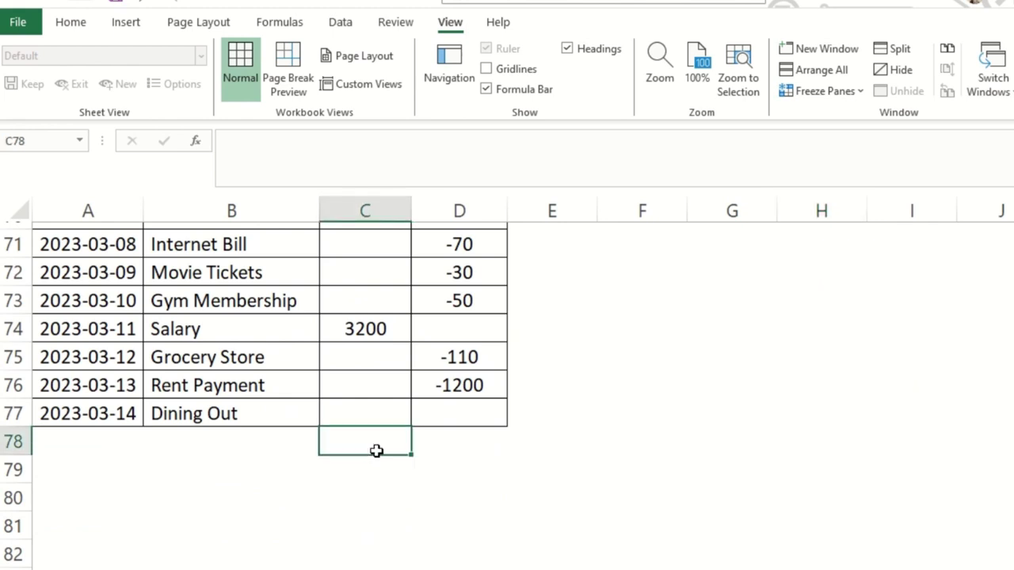
{"action": "scroll", "coordinate": [523, 475], "scroll_direction": "up", "scroll_amount": 10}
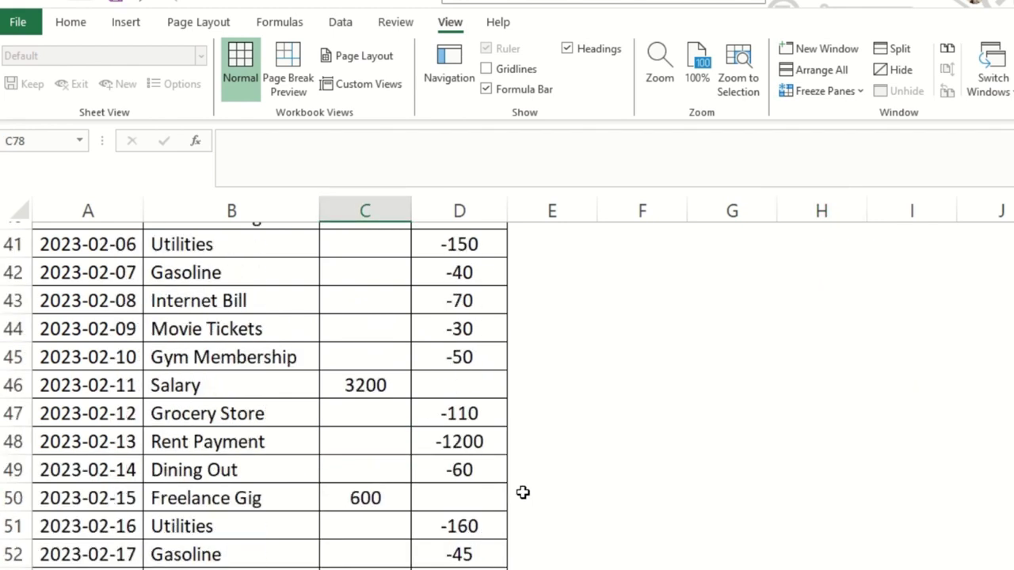
{"action": "scroll", "coordinate": [521, 491], "scroll_direction": "down", "scroll_amount": 5}
{"action": "scroll", "coordinate": [531, 487], "scroll_direction": "up", "scroll_amount": 6}
{"action": "scroll", "coordinate": [550, 481], "scroll_direction": "up", "scroll_amount": 12}
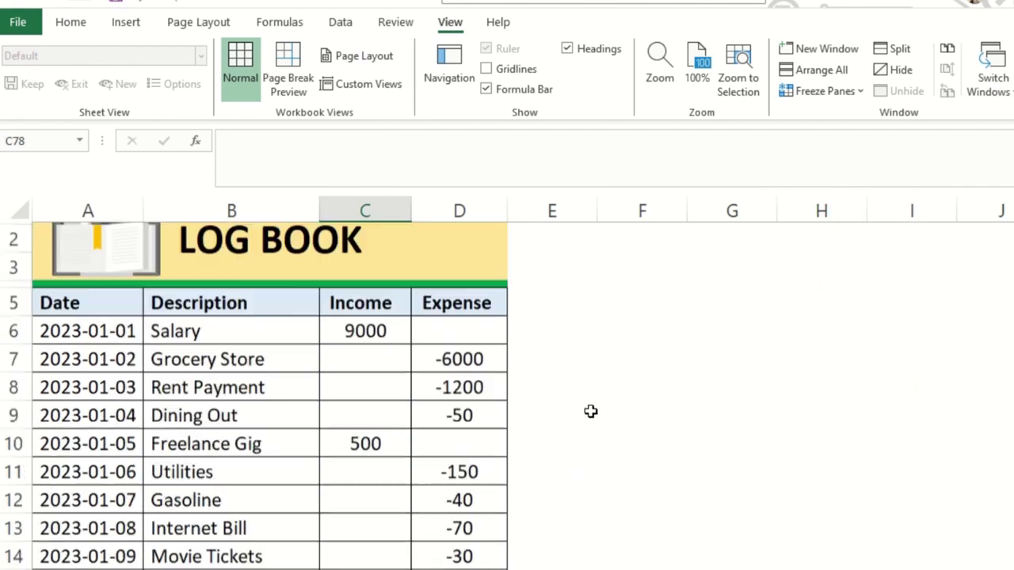
{"action": "left_click", "coordinate": [636, 362]}
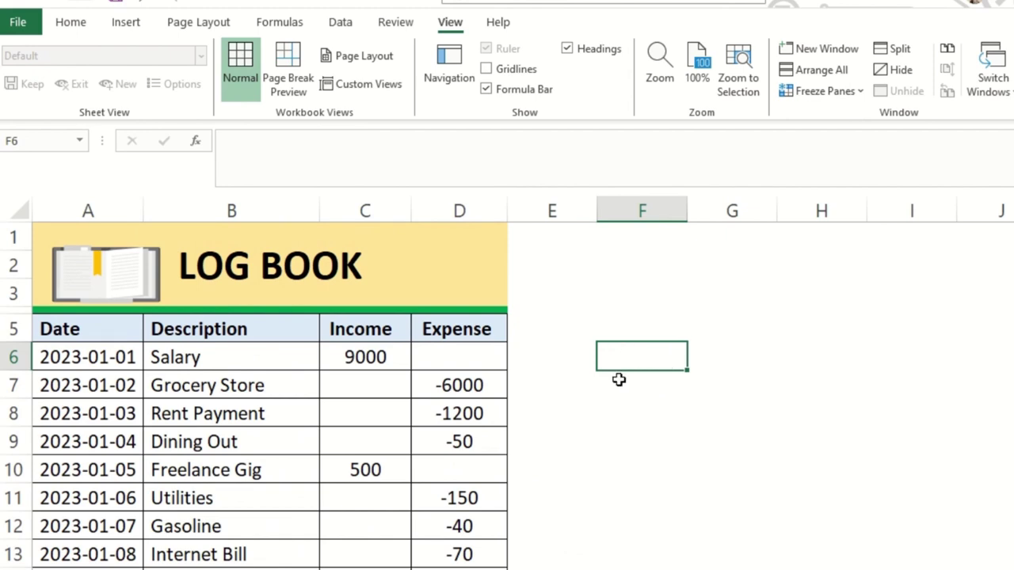
- Enter =SUM(C6:C77) in F6 for a total income of 35500
{"action": "type", "text": "-"}
{"action": "type", "text": "SUM("}
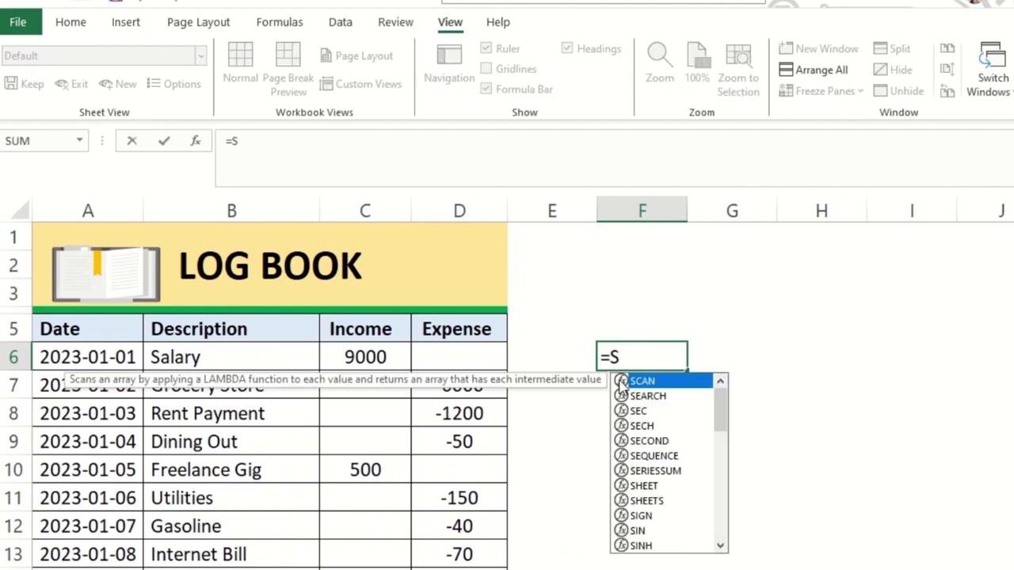
{"action": "left_click", "coordinate": [343, 350]}
{"action": "key", "text": "ctrl+shift+Down"}
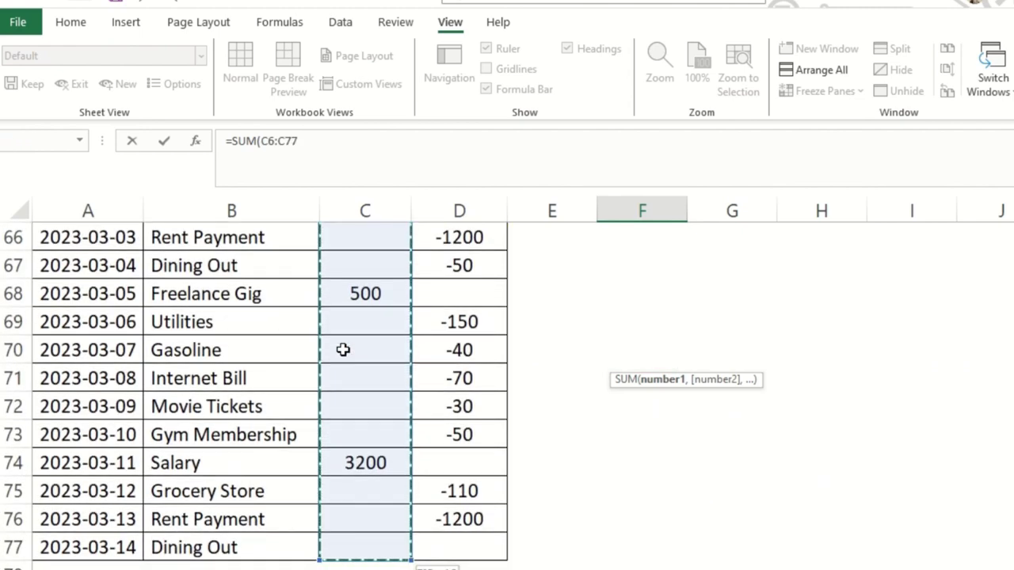
{"action": "key", "text": "Return"}
- Enter a SUM of the Expense column from D6 in G6, giving -19170
{"action": "key", "text": "Up"}
{"action": "key", "text": "Up"}
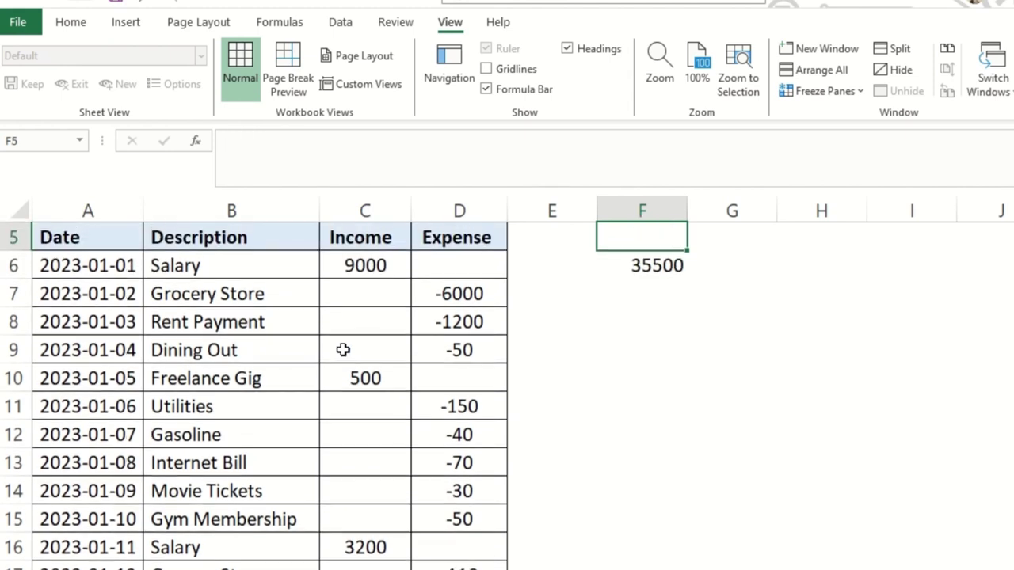
{"action": "key", "text": "Right"}
{"action": "key", "text": "Down"}
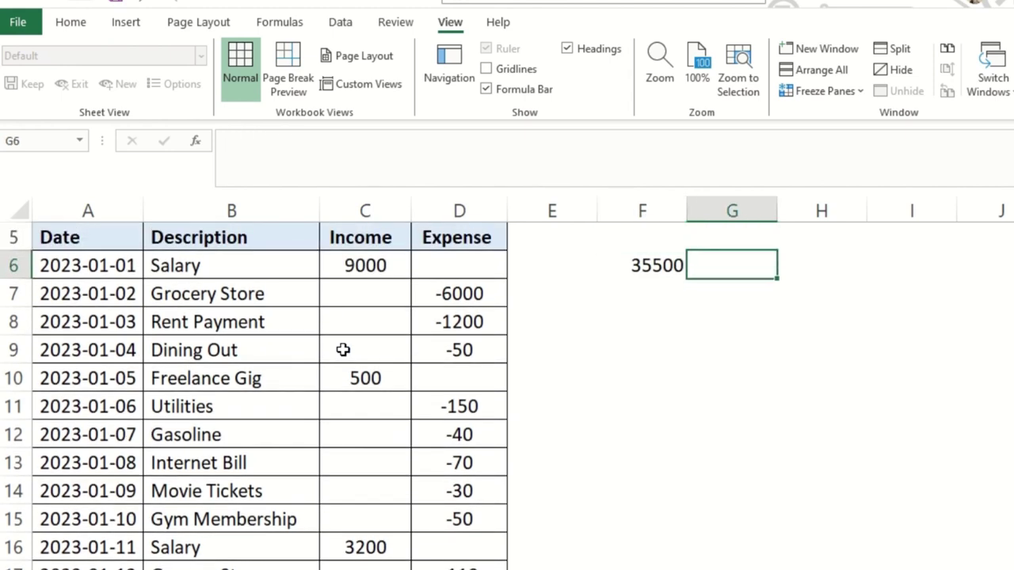
{"action": "type", "text": "=SUM"}
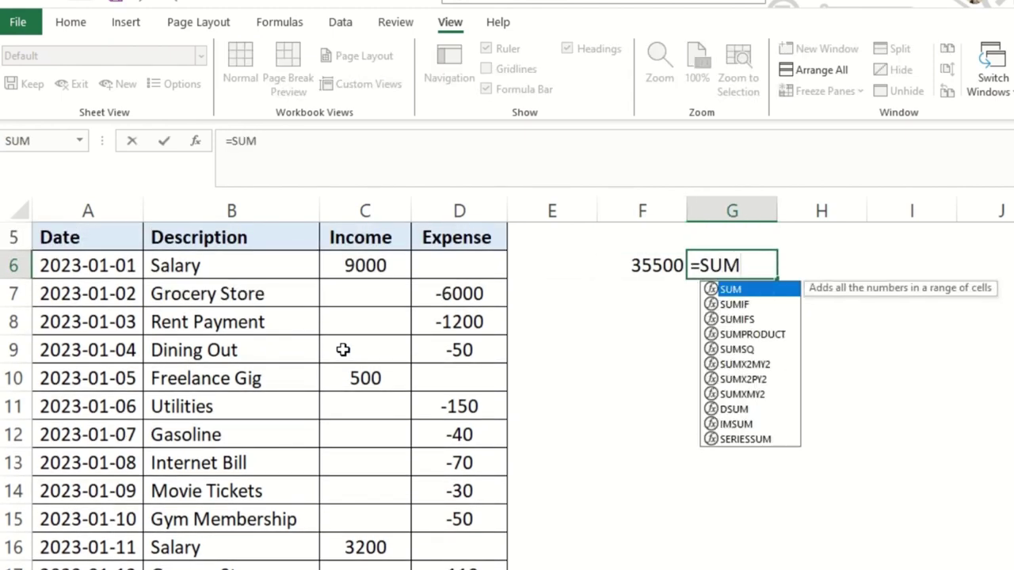
{"action": "type", "text": "("}
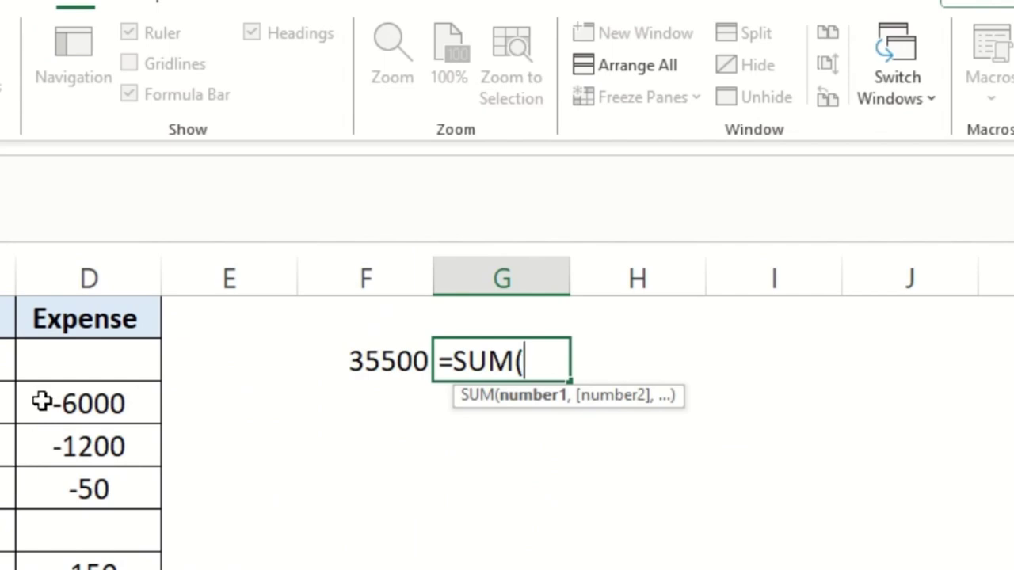
{"action": "left_click", "coordinate": [64, 358]}
{"action": "key", "text": "ctrl+shift+Down"}
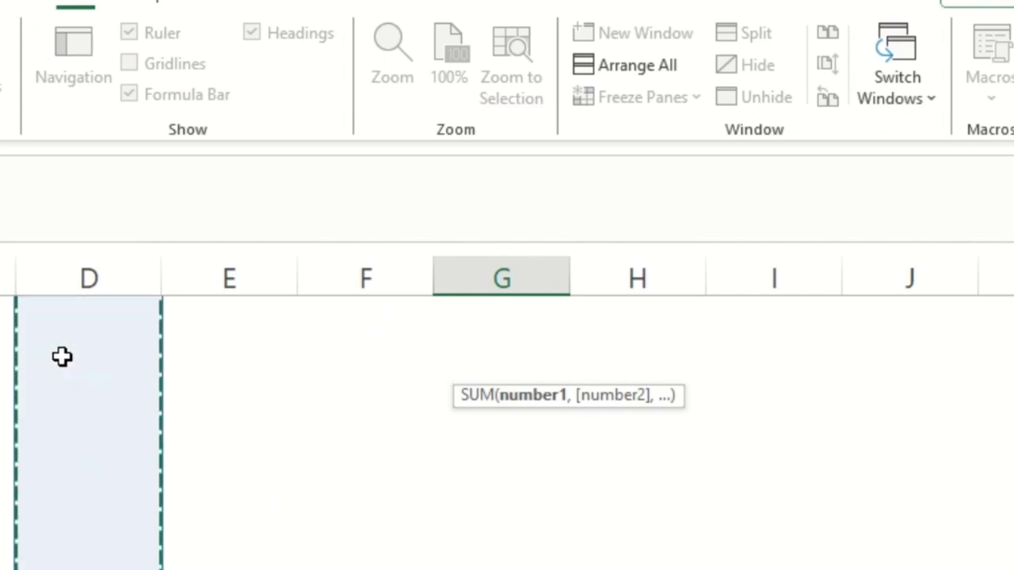
{"action": "scroll", "coordinate": [61, 358], "scroll_direction": "up", "scroll_amount": 10}
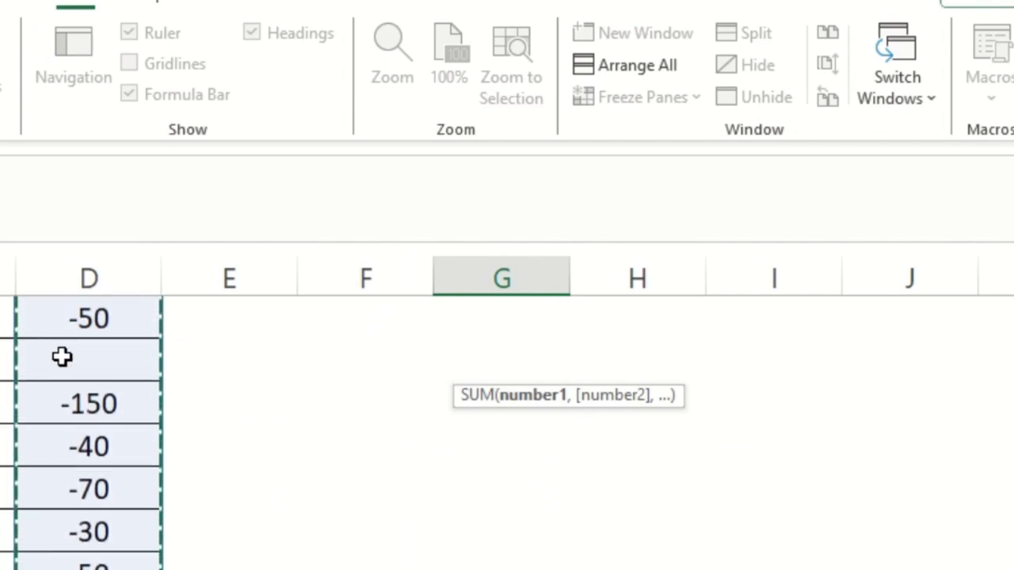
{"action": "key", "text": "Escape"}
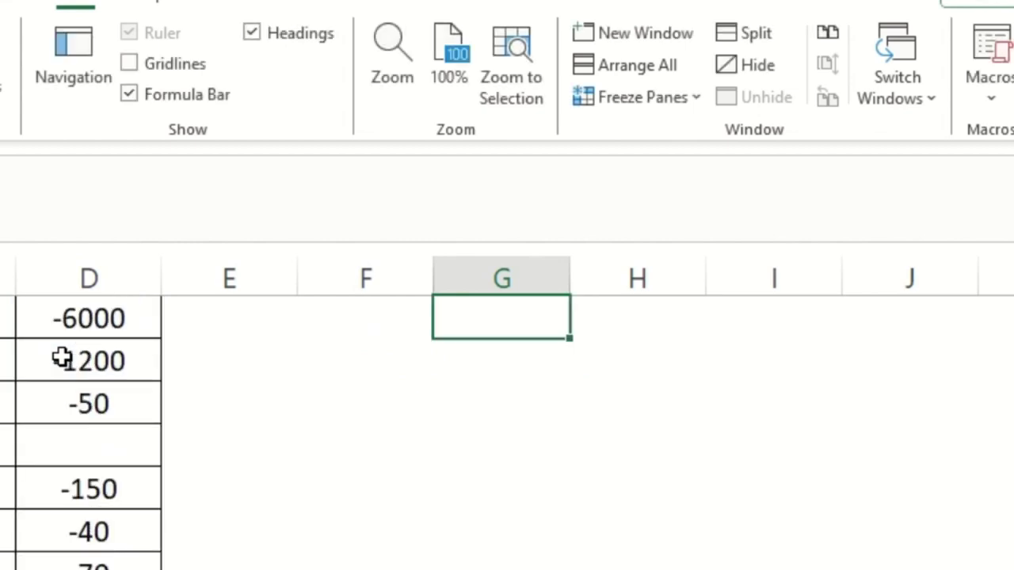
{"action": "scroll", "coordinate": [819, 564], "scroll_direction": "up", "scroll_amount": 2}
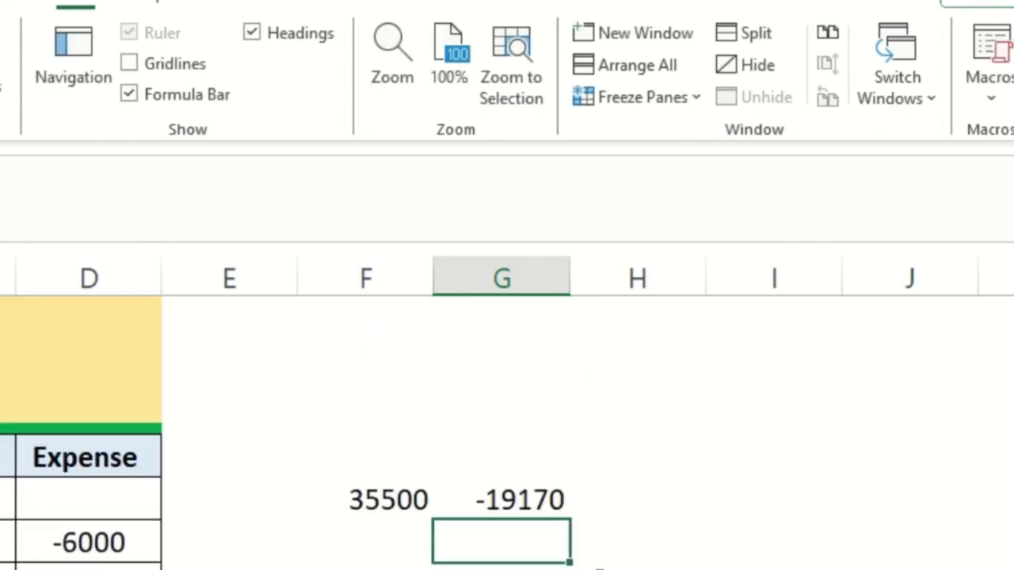
{"action": "left_click", "coordinate": [541, 507]}
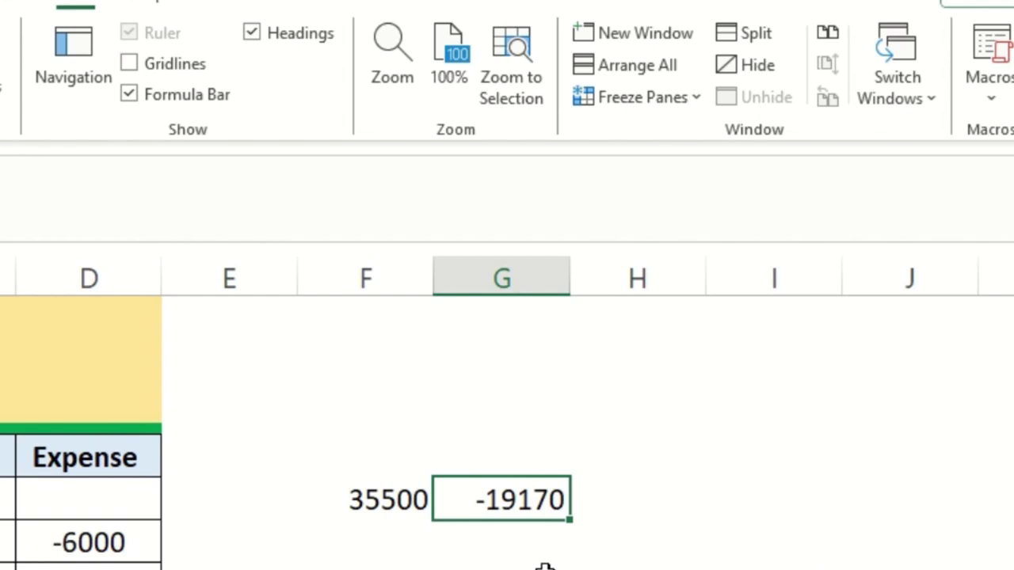
- Copy the Income and Expense headers above the totals in F5:G5
{"action": "left_click", "coordinate": [0, 457]}
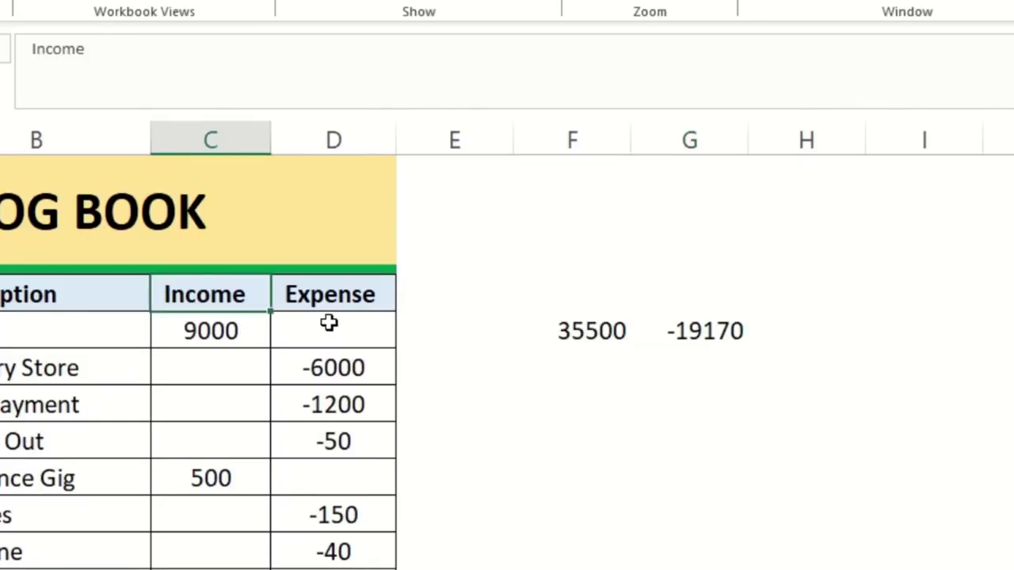
{"action": "left_click", "coordinate": [341, 297], "text": "shift"}
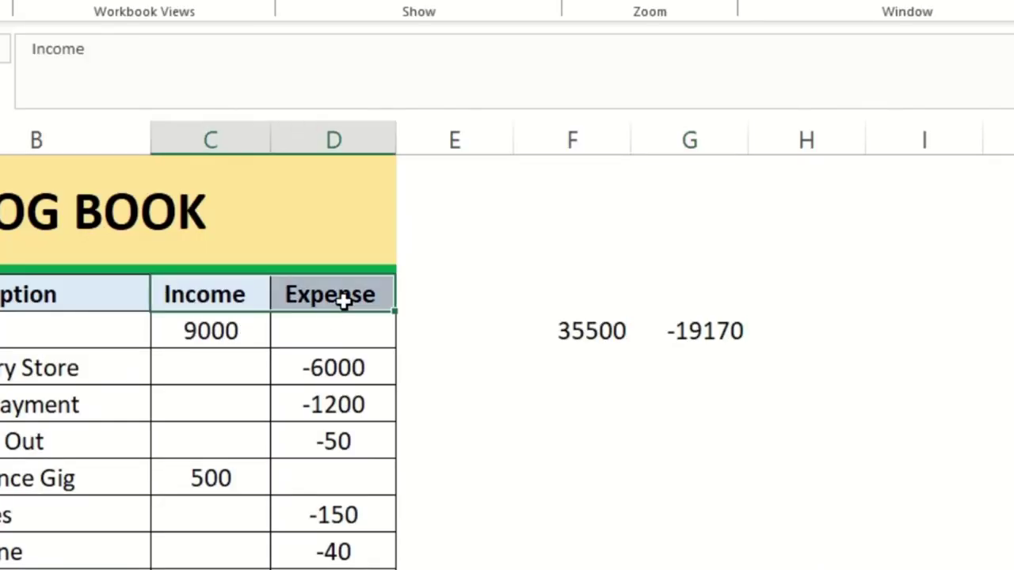
{"action": "key", "text": "ctrl+c"}
{"action": "left_click", "coordinate": [599, 296]}
{"action": "key", "text": "ctrl+v"}
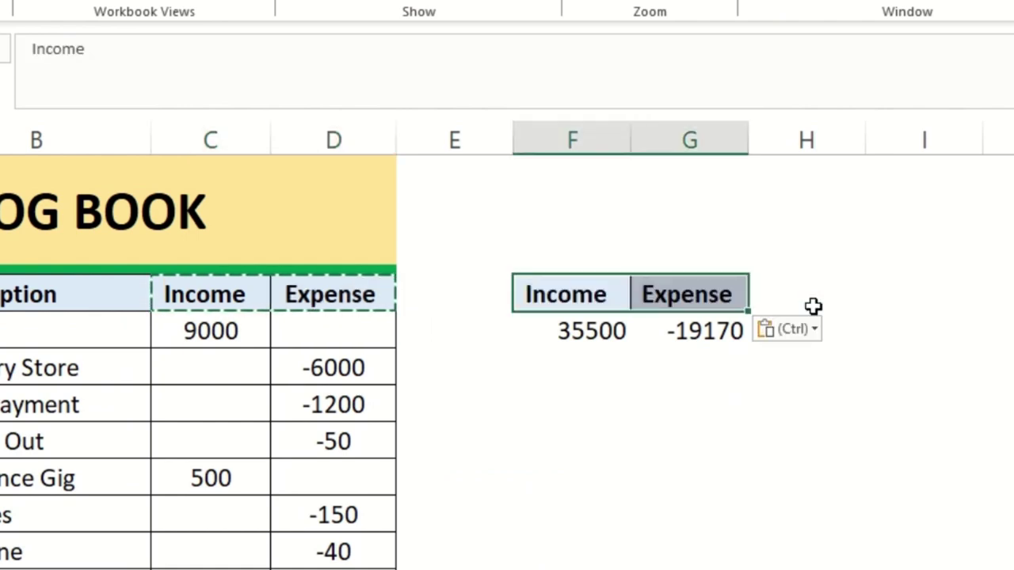
{"action": "key", "text": "Escape"}
- Add a 'Balance' header in H5 formatted like the Expense header
{"action": "left_click", "coordinate": [786, 294]}
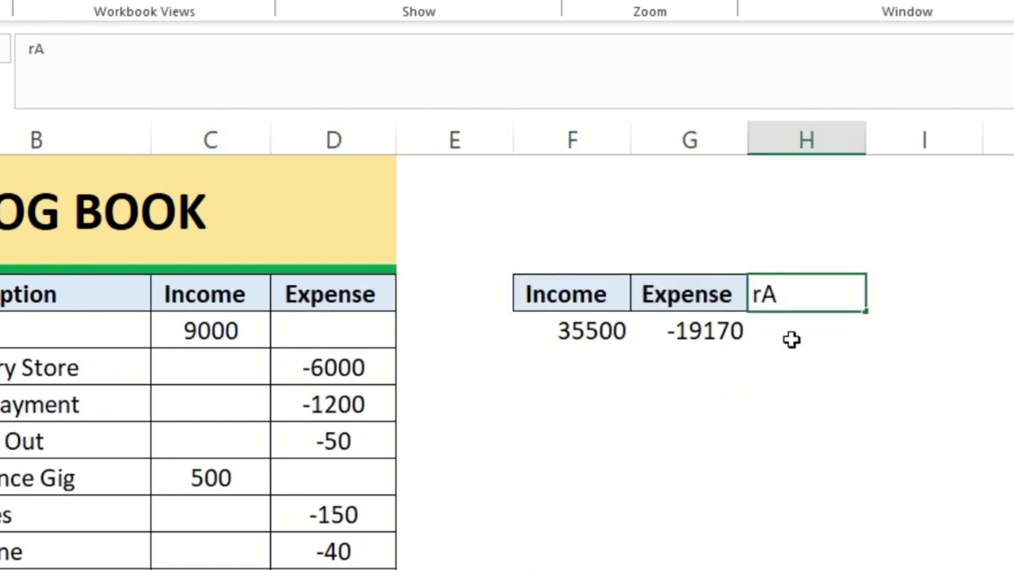
{"action": "type", "text": "Balance"}
{"action": "key", "text": "Return"}
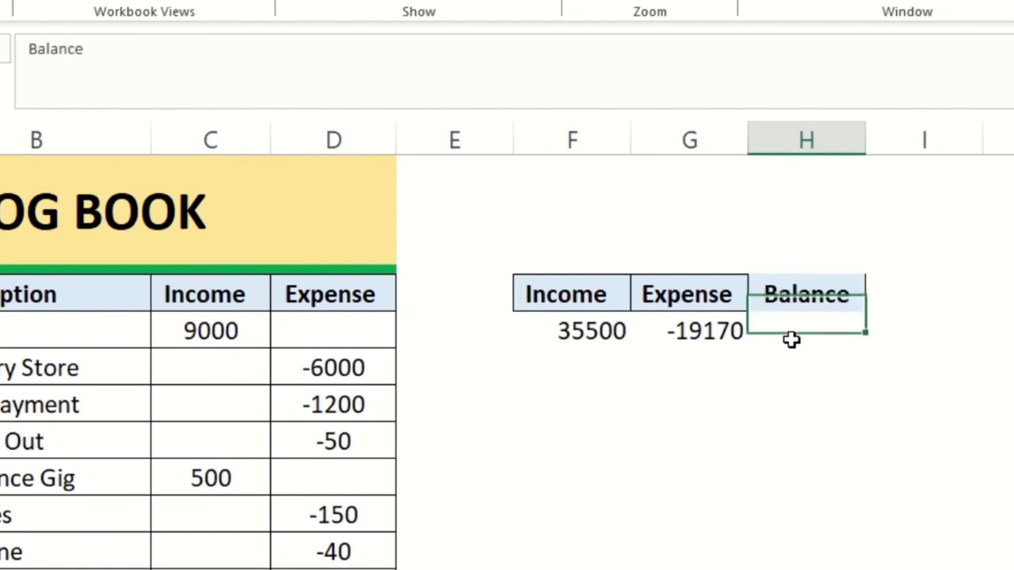
{"action": "left_click", "coordinate": [724, 293]}
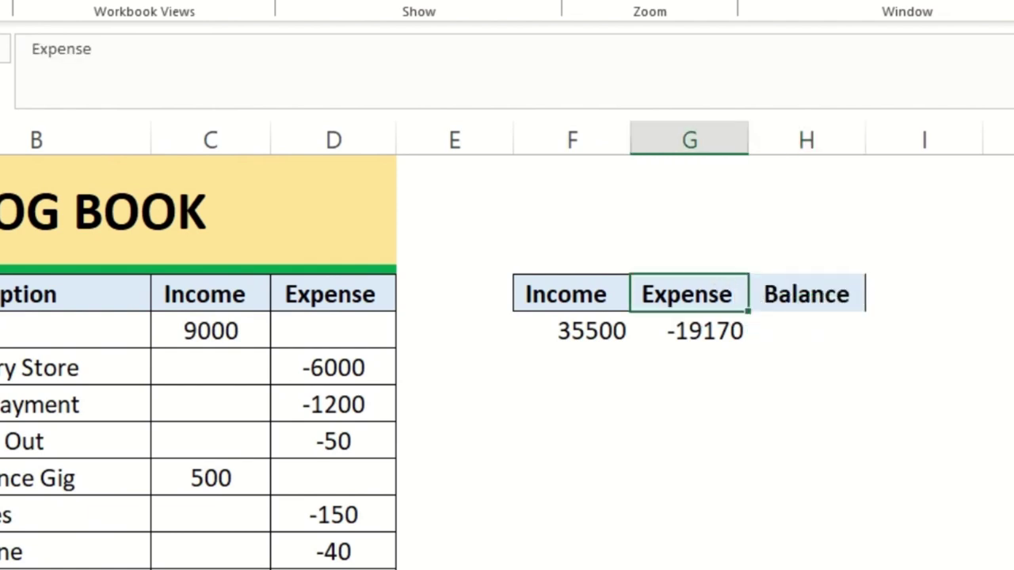
{"action": "key", "text": "alt+h"}
{"action": "key", "text": "ctrl+c"}
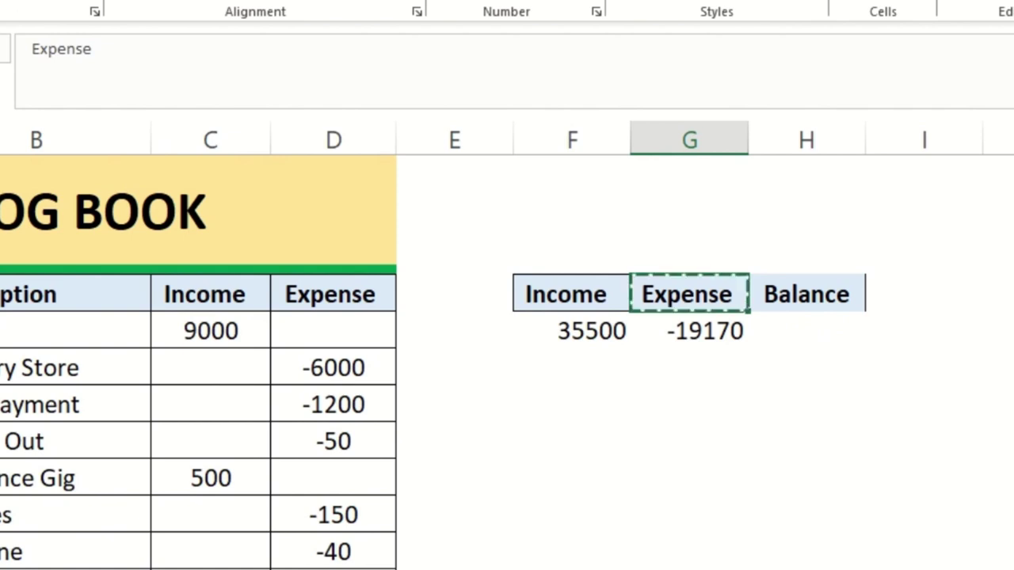
{"action": "left_click", "coordinate": [788, 276]}
{"action": "left_click", "coordinate": [798, 297]}
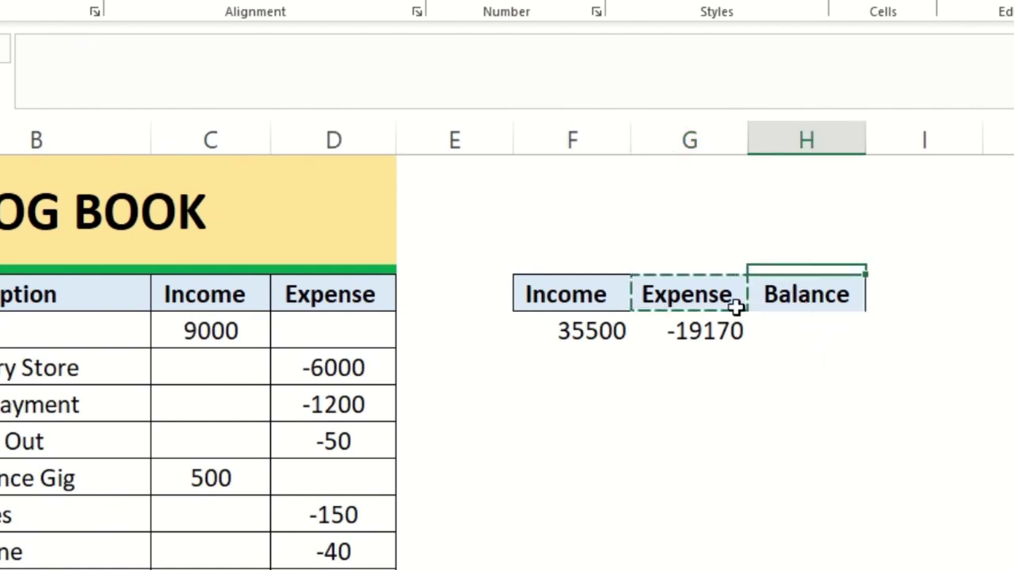
{"action": "left_click", "coordinate": [708, 279]}
{"action": "left_click", "coordinate": [810, 290]}
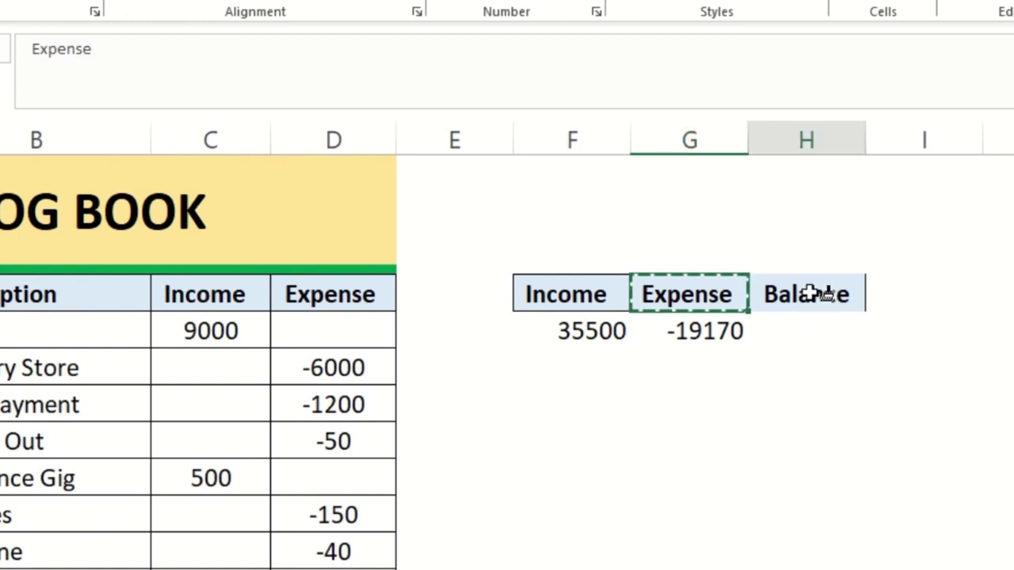
- Compute the balance in H6 as =F6+G6 (16330) and select the summary F5:H6
{"action": "left_click", "coordinate": [774, 337]}
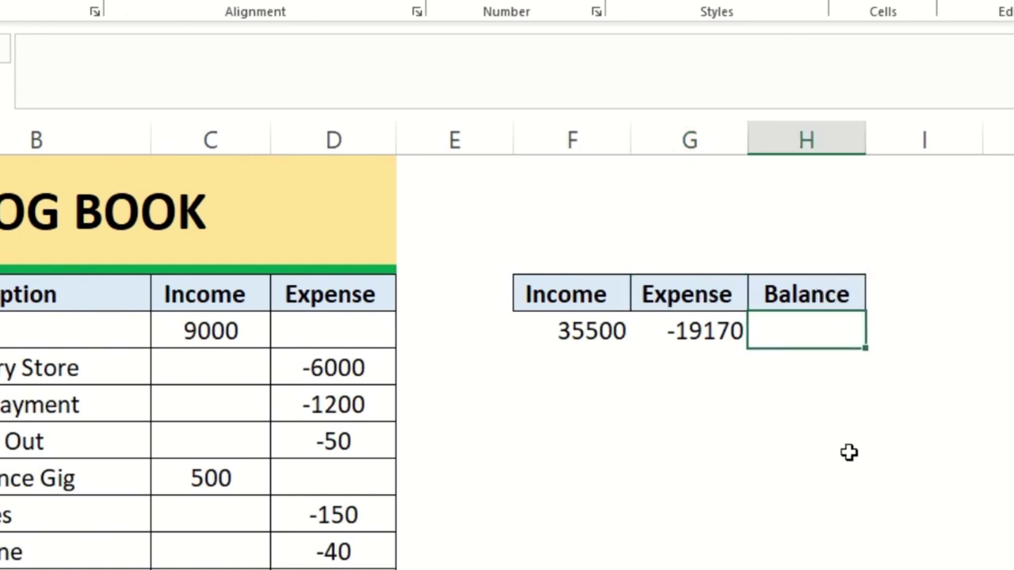
{"action": "type", "text": "="}
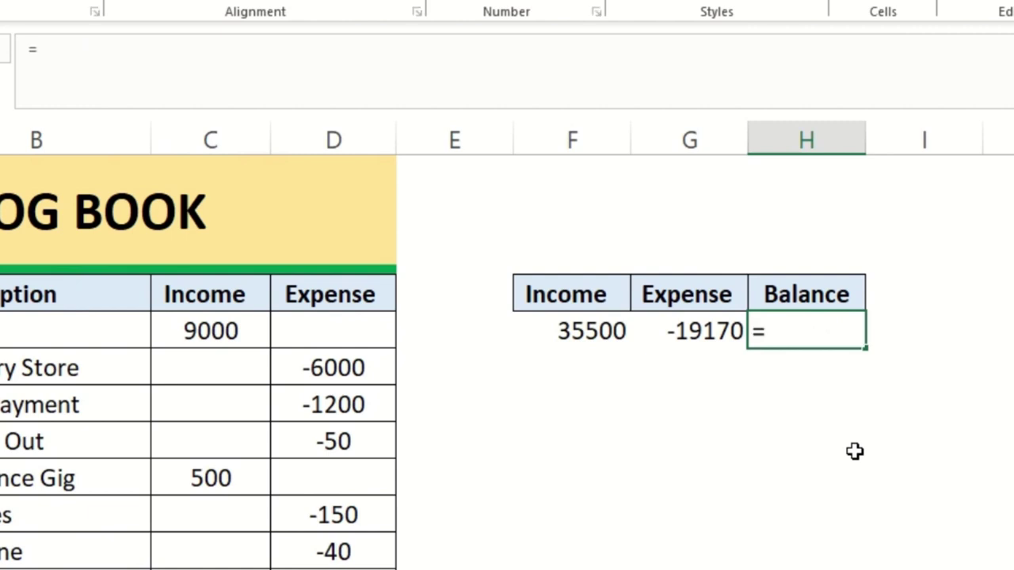
{"action": "key", "text": "Left"}
{"action": "key", "text": "Left"}
{"action": "type", "text": "+"}
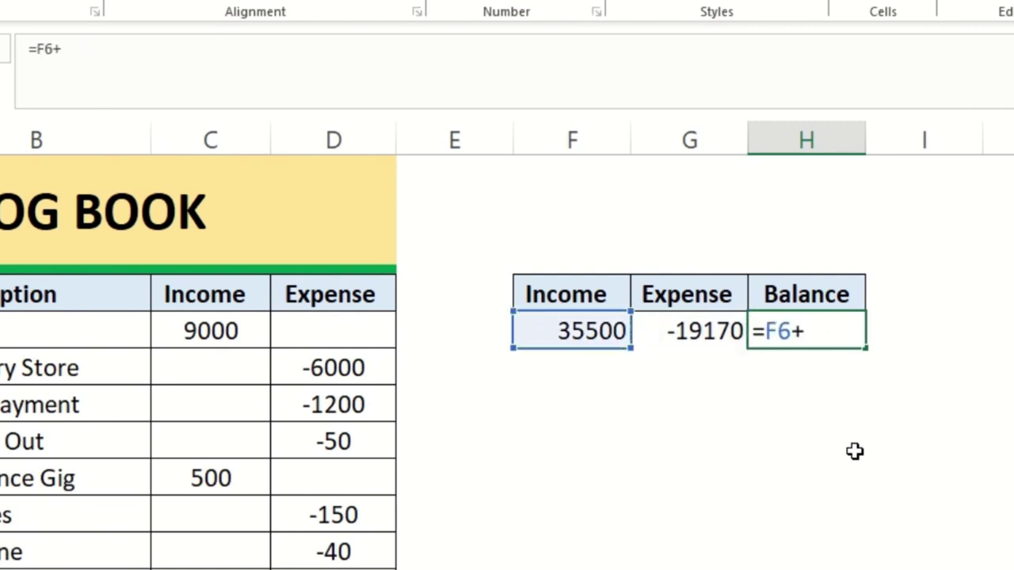
{"action": "key", "text": "Left"}
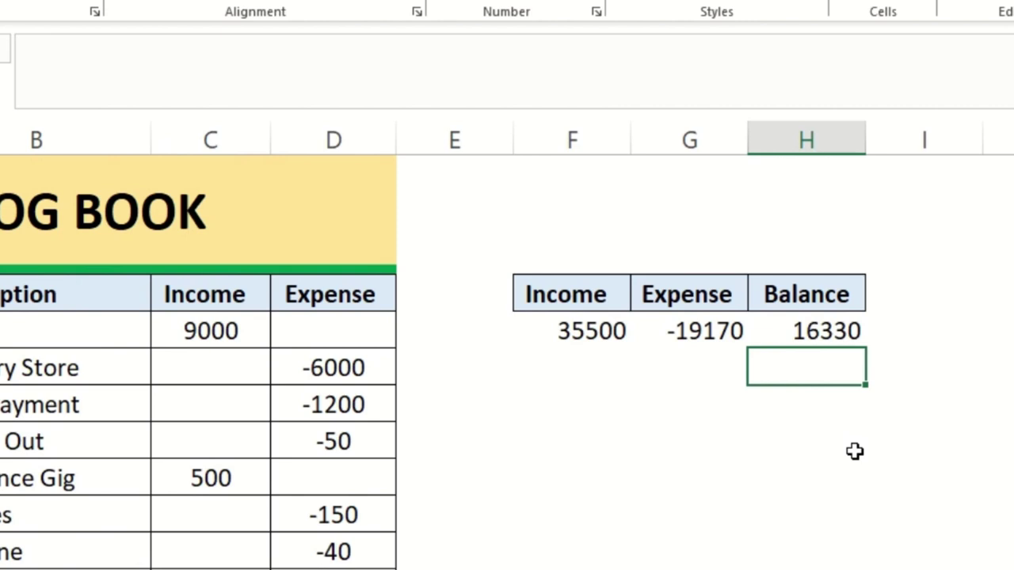
{"action": "left_click", "coordinate": [844, 332]}
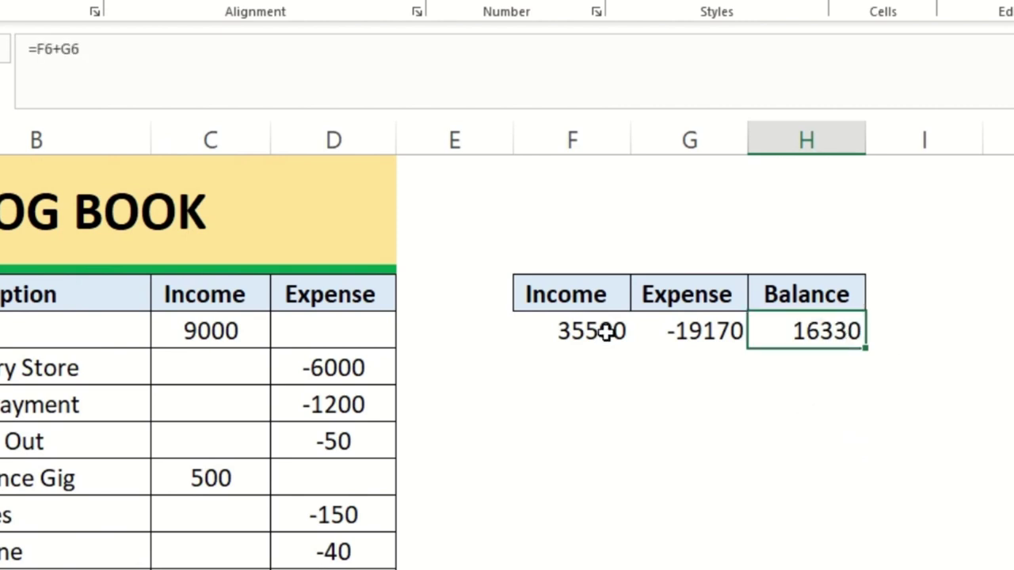
{"action": "left_click_drag", "start_coordinate": [598, 297], "coordinate": [778, 331]}
{"action": "left_click_drag", "start_coordinate": [689, 358], "coordinate": [705, 374]}
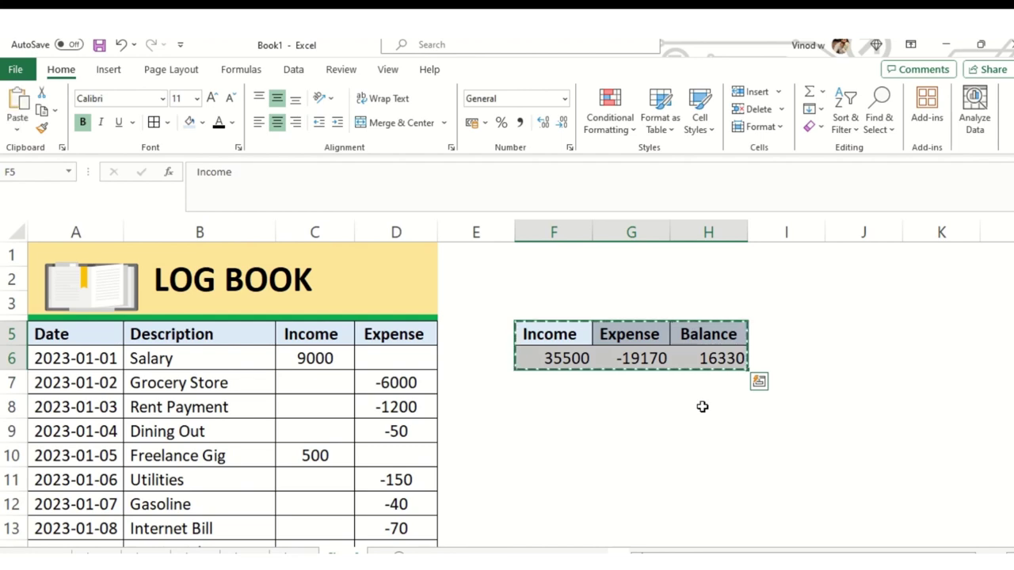
- Paste the copied summary table into B79, just below the log
{"action": "scroll", "coordinate": [276, 445], "scroll_direction": "down", "scroll_amount": 4}
{"action": "scroll", "coordinate": [276, 445], "scroll_direction": "down", "scroll_amount": 20}
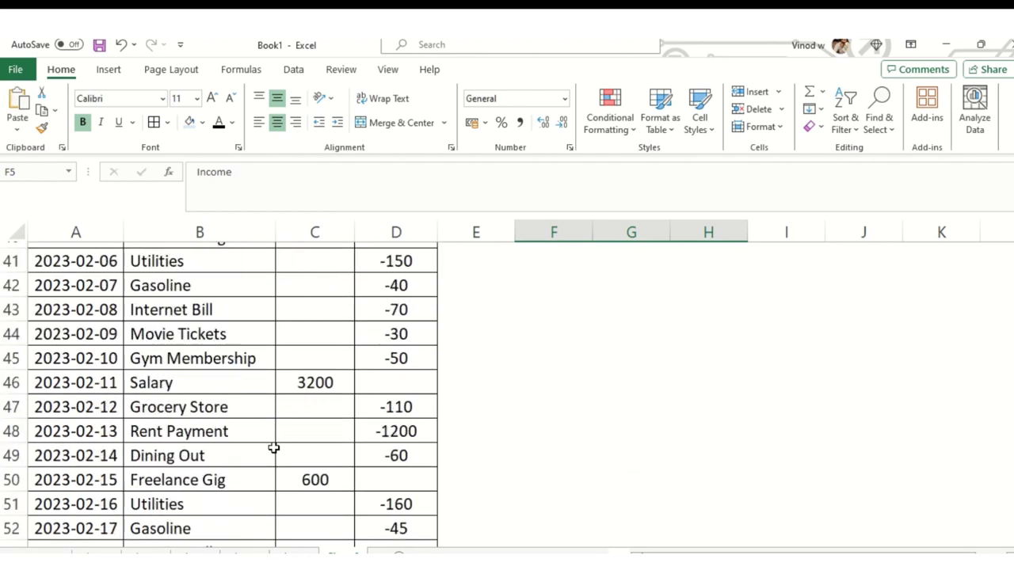
{"action": "scroll", "coordinate": [272, 436], "scroll_direction": "down", "scroll_amount": 1}
{"action": "scroll", "coordinate": [283, 438], "scroll_direction": "up", "scroll_amount": 4}
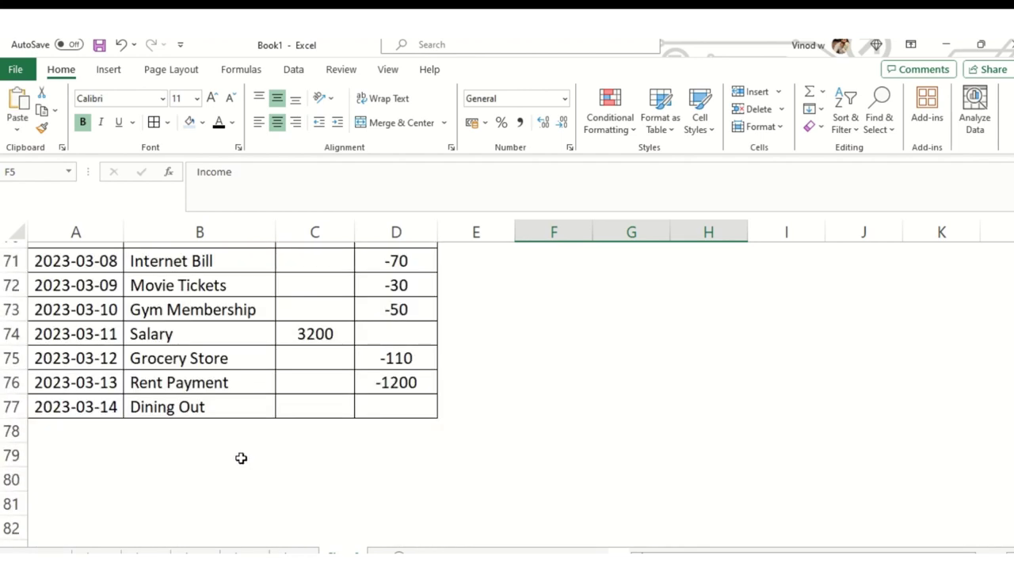
{"action": "left_click", "coordinate": [199, 446]}
{"action": "left_click", "coordinate": [213, 454]}
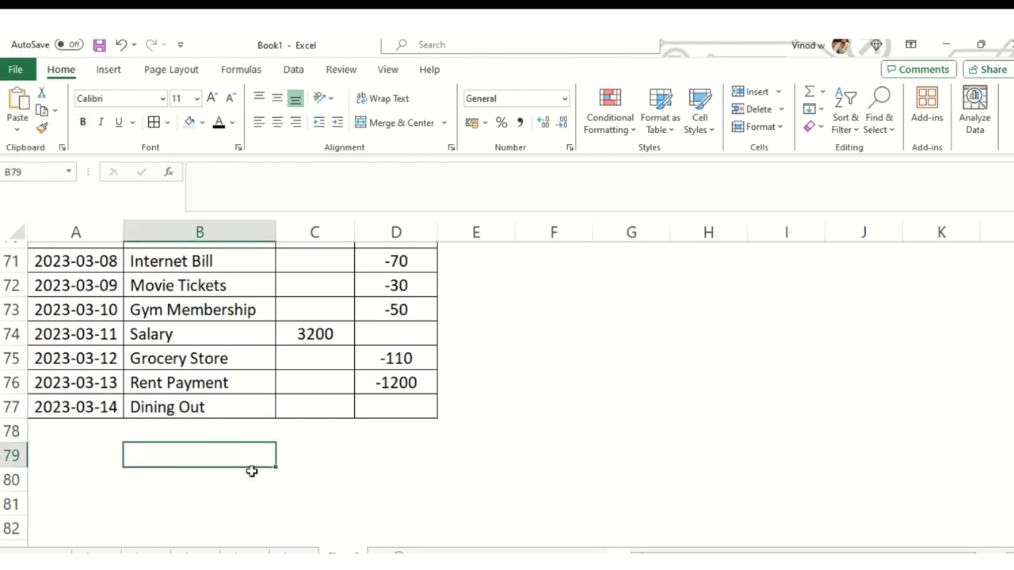
{"action": "key", "text": "Return"}
- Check the pasted Expense total in C80 and select the summary range B79:D80
{"action": "left_click", "coordinate": [314, 480]}
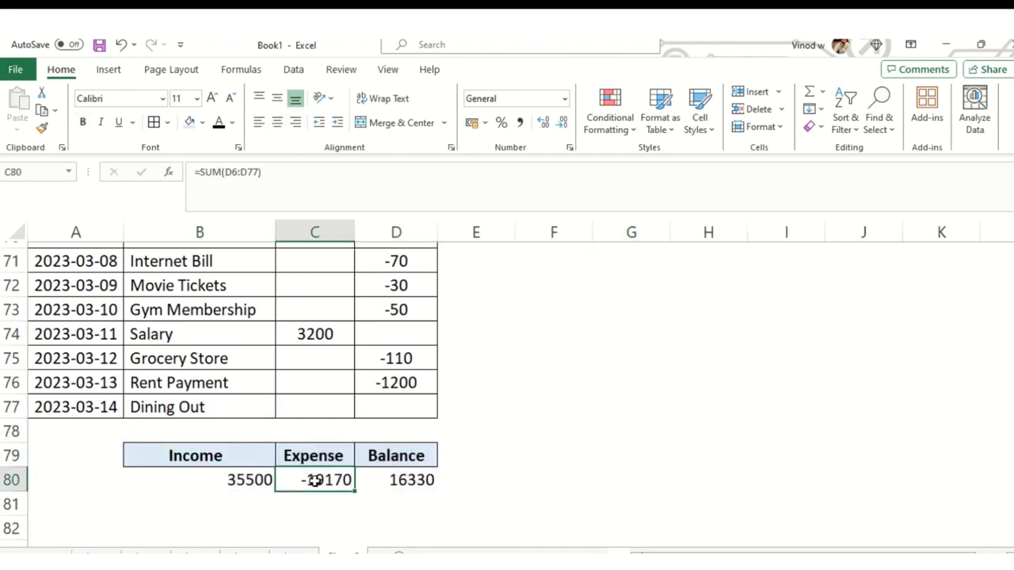
{"action": "left_click_drag", "start_coordinate": [234, 464], "coordinate": [391, 475]}
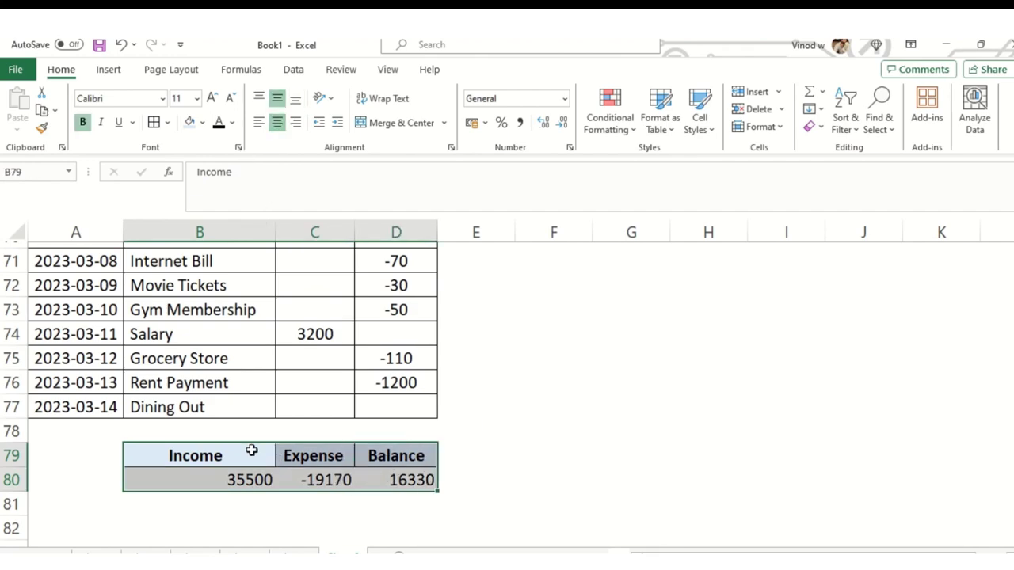
{"action": "scroll", "coordinate": [586, 462], "scroll_direction": "up", "scroll_amount": 20}
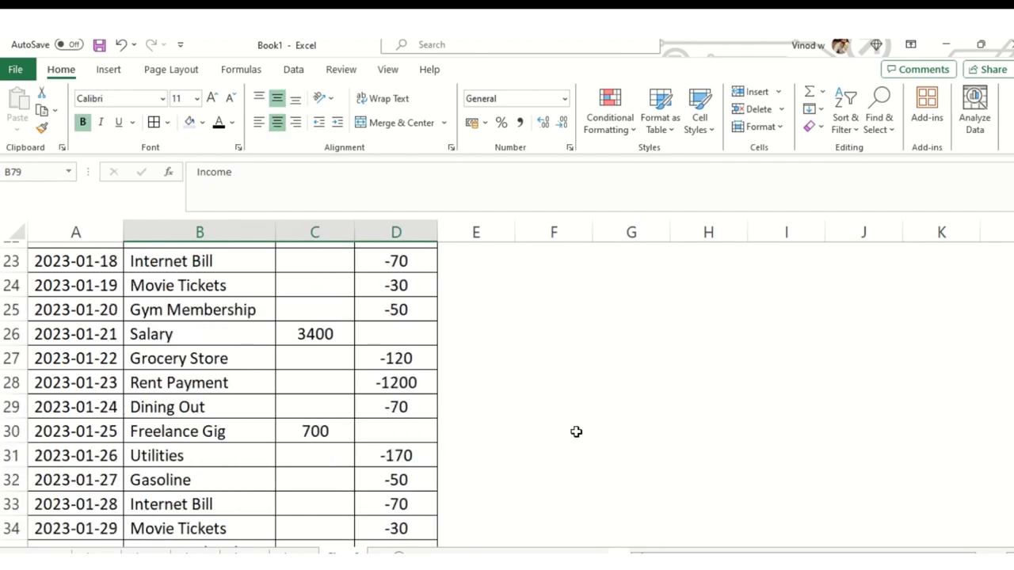
{"action": "scroll", "coordinate": [578, 434], "scroll_direction": "up", "scroll_amount": 3}
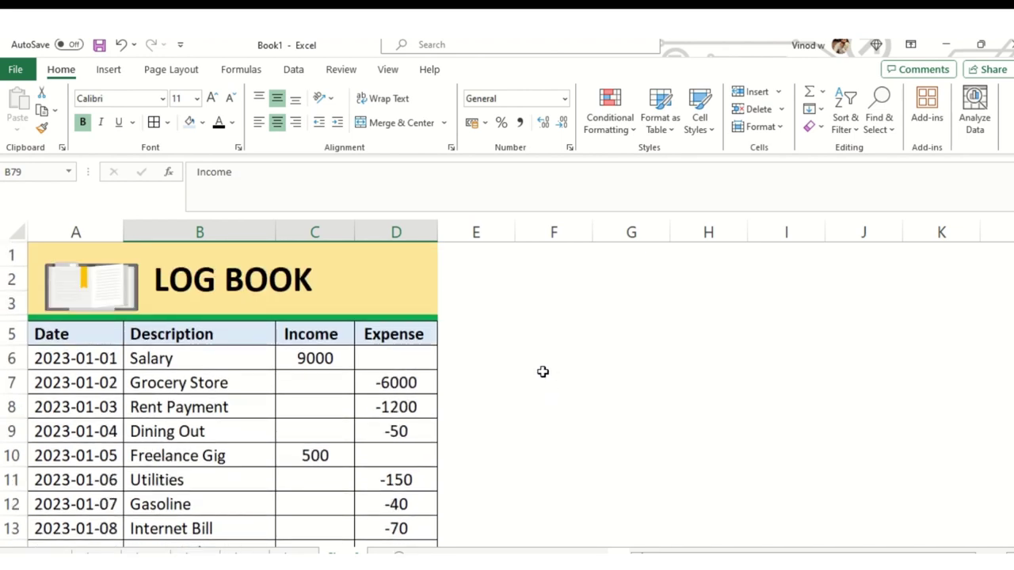
{"action": "scroll", "coordinate": [185, 443], "scroll_direction": "down", "scroll_amount": 20}
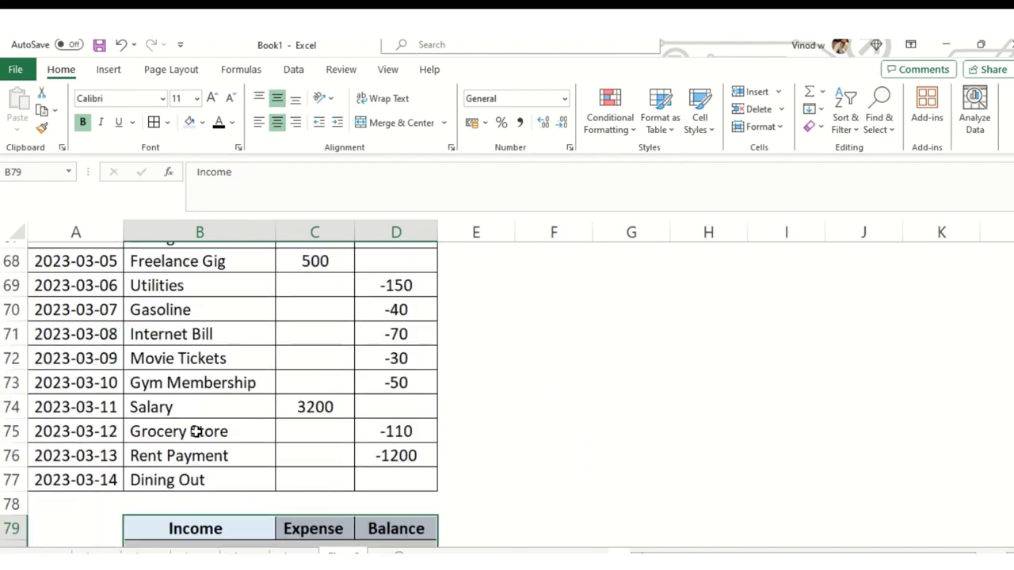
{"action": "scroll", "coordinate": [195, 431], "scroll_direction": "down", "scroll_amount": 5}
{"action": "scroll", "coordinate": [258, 464], "scroll_direction": "up", "scroll_amount": 2}
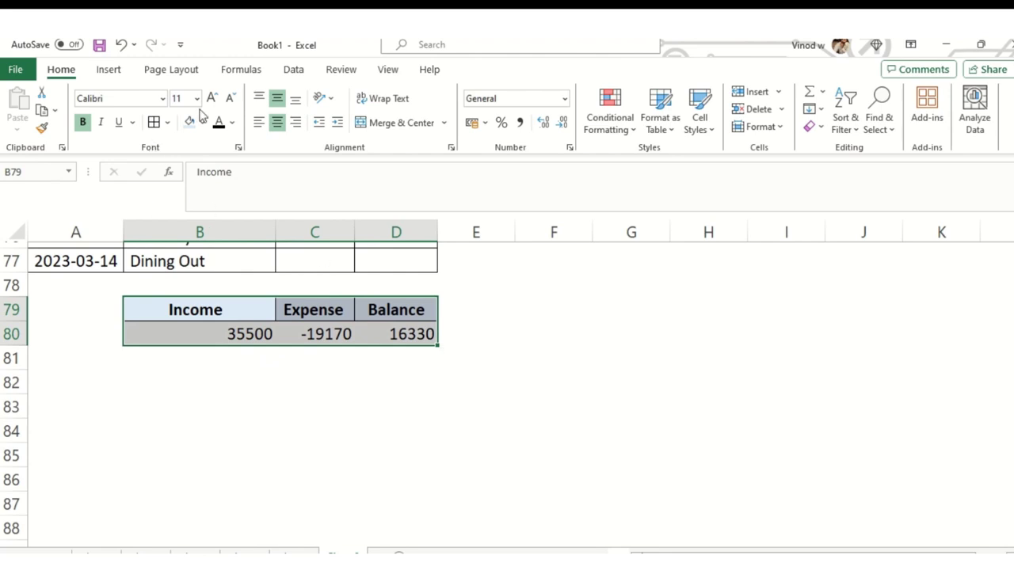
- Insert a 2-D pie chart of Income, Expense and Balance, then shrink it and place it beside the table
{"action": "left_click", "coordinate": [103, 70]}
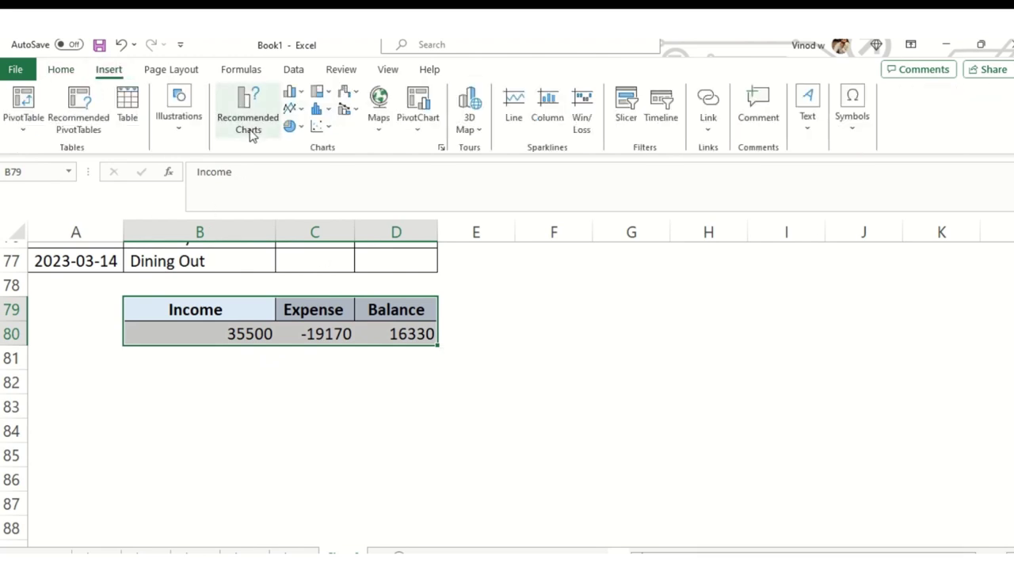
{"action": "left_click", "coordinate": [291, 126]}
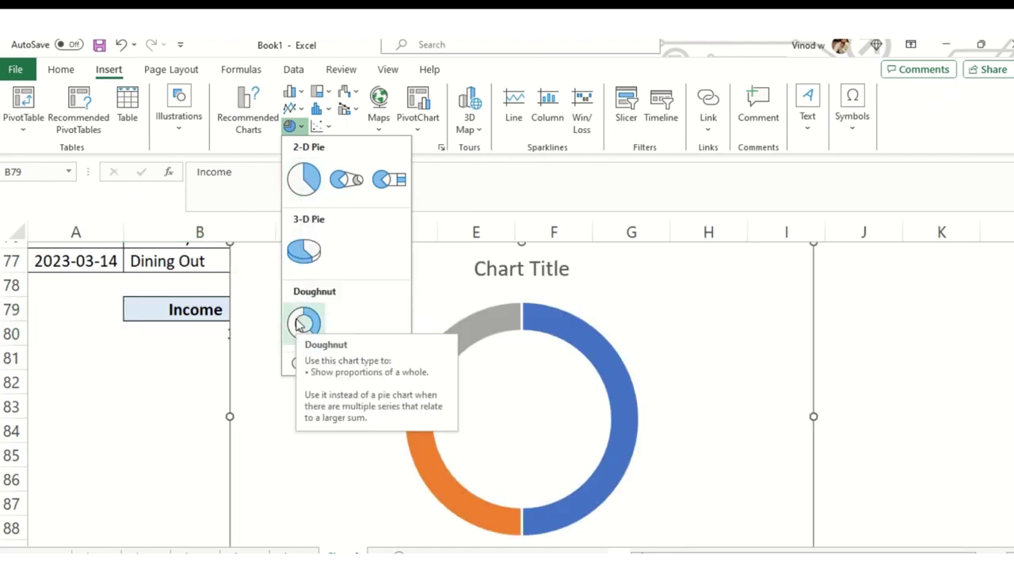
{"action": "left_click", "coordinate": [305, 182]}
{"action": "scroll", "coordinate": [769, 261], "scroll_direction": "up", "scroll_amount": 1}
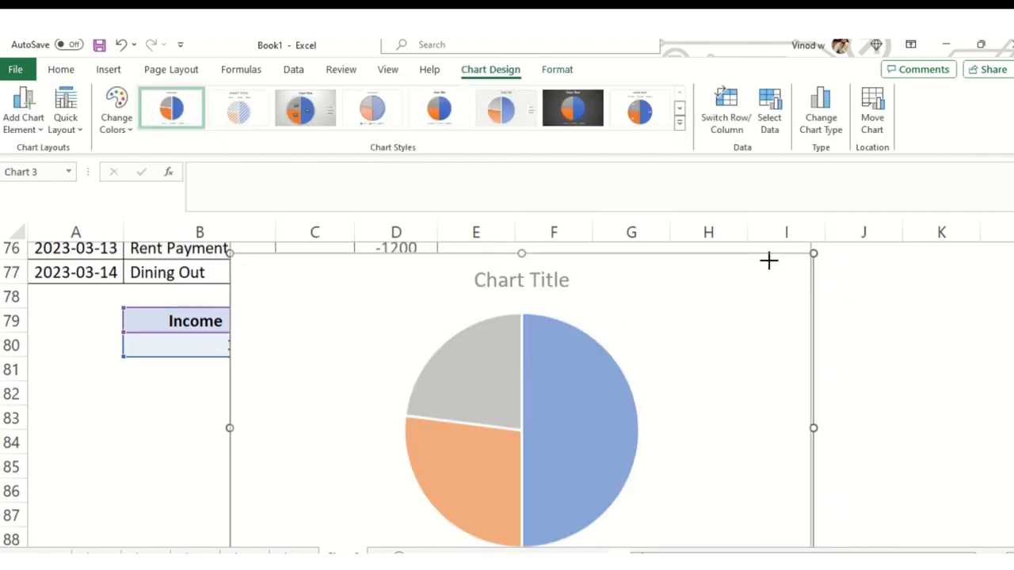
{"action": "left_click_drag", "start_coordinate": [813, 284], "coordinate": [438, 400]}
{"action": "left_click_drag", "start_coordinate": [403, 446], "coordinate": [590, 306]}
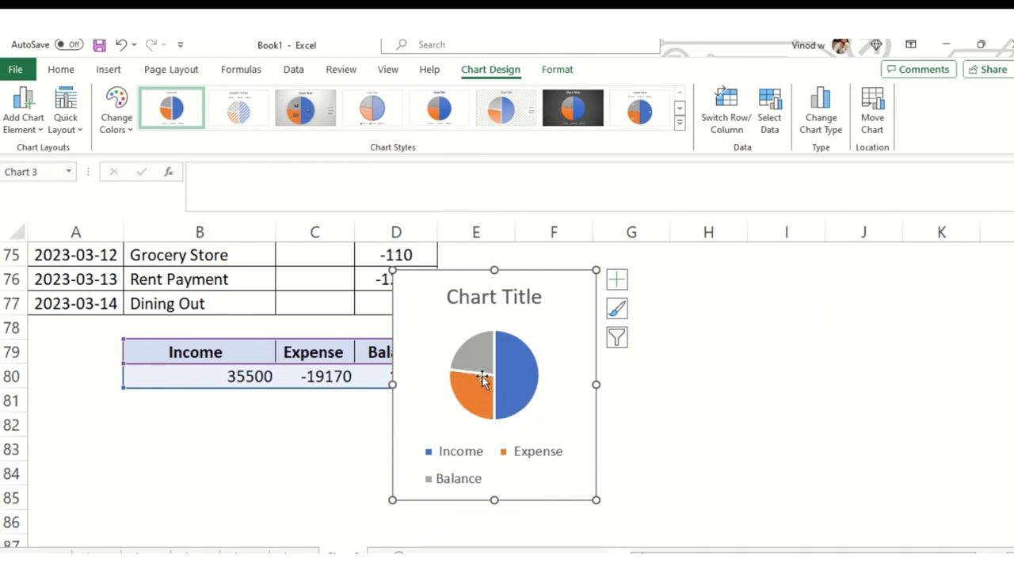
- Replace the 'Chart Title' placeholder with 'Income / Expense Log Book'
{"action": "left_click", "coordinate": [486, 298]}
{"action": "left_click_drag", "start_coordinate": [447, 297], "coordinate": [545, 292]}
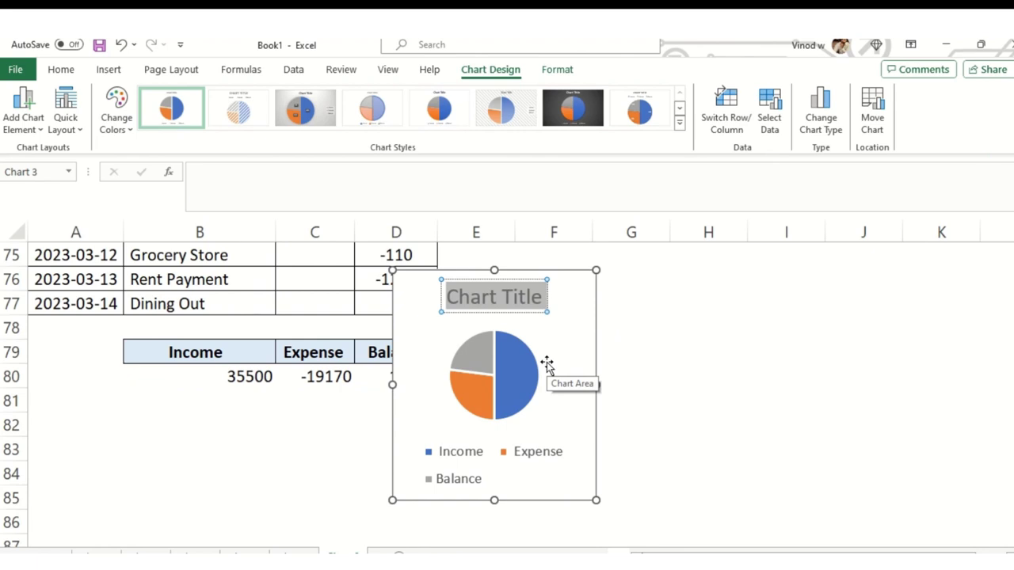
{"action": "type", "text": "Income / E"}
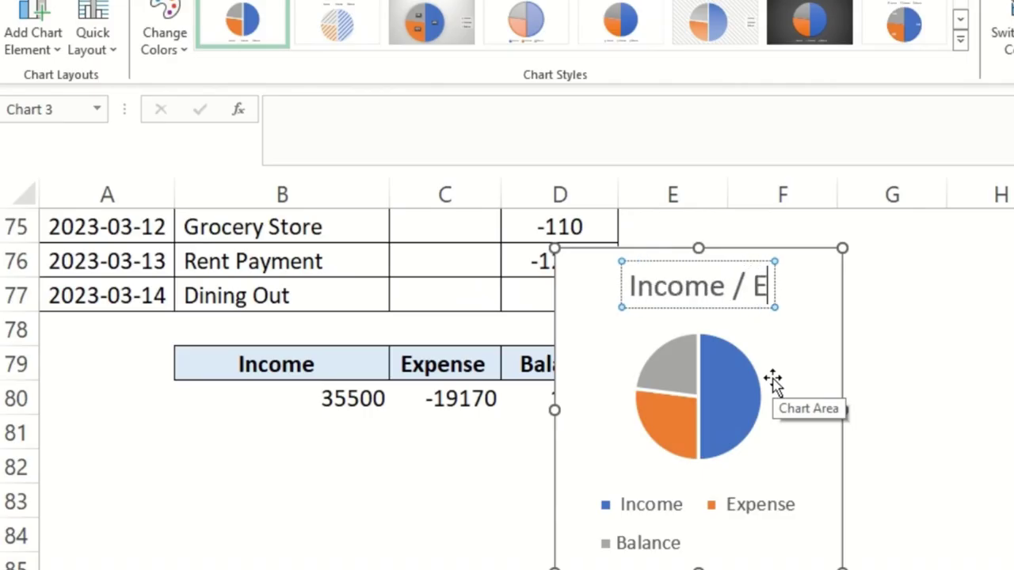
{"action": "type", "text": "xpresen"}
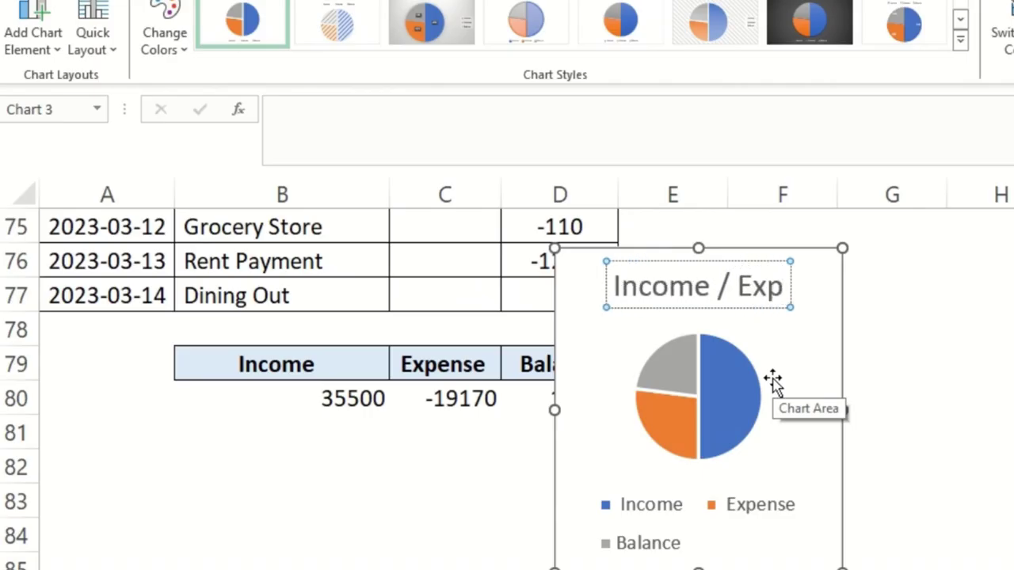
{"action": "key", "text": "BackSpace"}
{"action": "key", "text": "BackSpace"}
{"action": "key", "text": "BackSpace"}
{"action": "key", "text": "BackSpace"}
{"action": "key", "text": "BackSpace"}
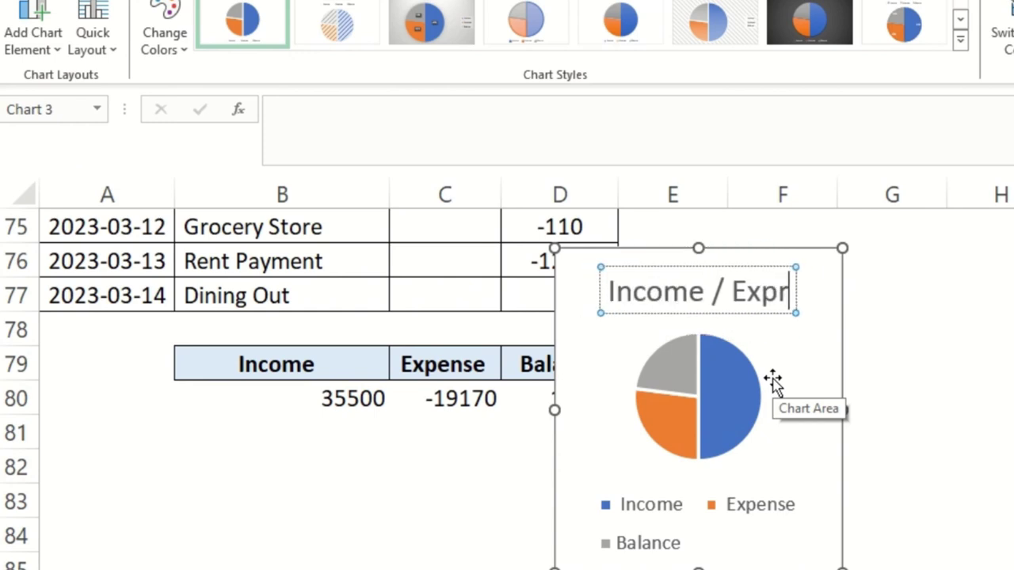
{"action": "type", "text": "ense T"}
{"action": "key", "text": "BackSpace"}
{"action": "type", "text": "Log Book"}
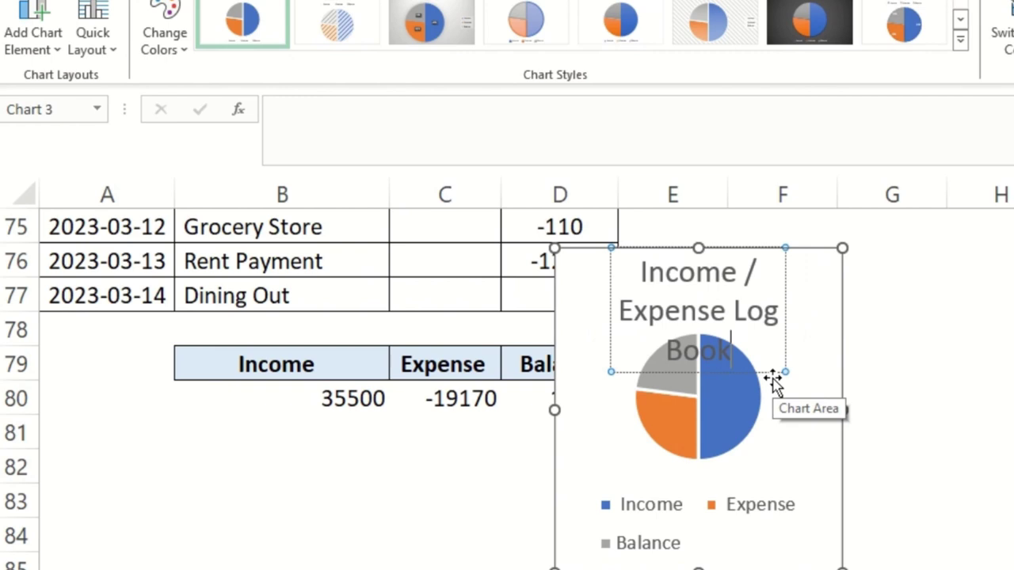
- Shrink the chart title to 9-point with three Decrease Font Size steps
{"action": "key", "text": "ctrl+a"}
{"action": "left_click", "coordinate": [87, 2]}
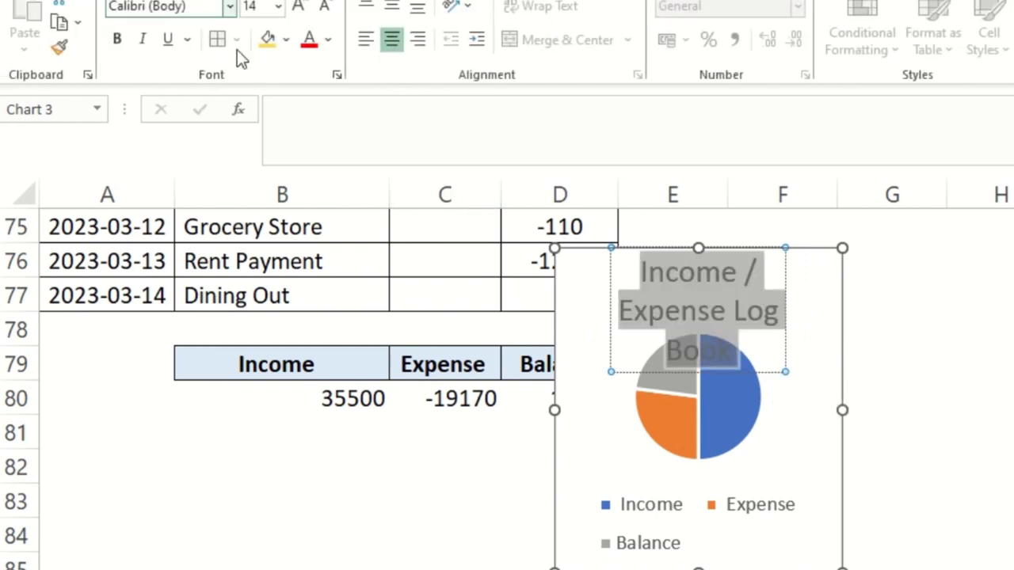
{"action": "left_click", "coordinate": [324, 7]}
{"action": "left_click", "coordinate": [324, 6]}
{"action": "left_click", "coordinate": [324, 6]}
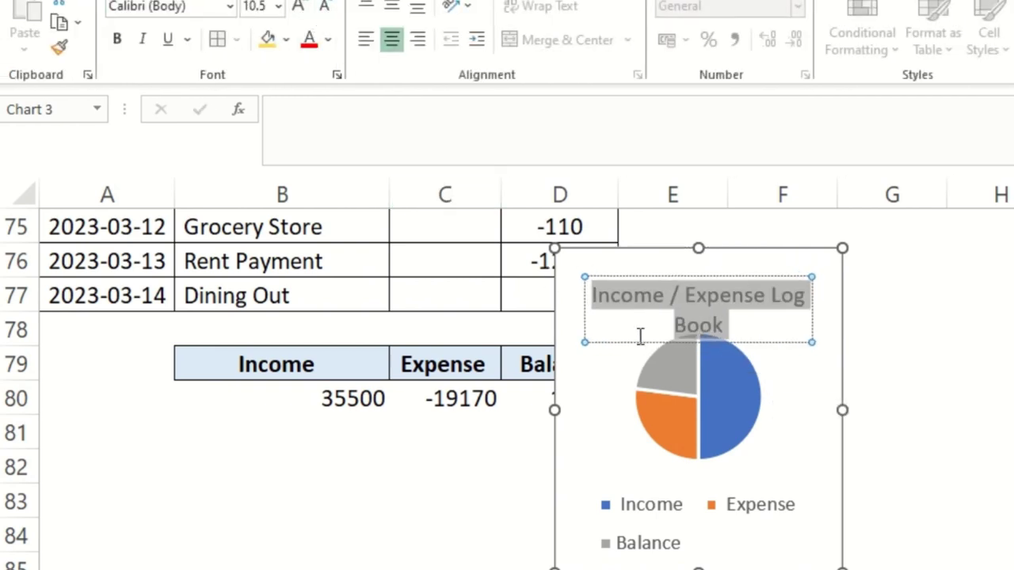
{"action": "left_click", "coordinate": [781, 396]}
{"action": "left_click", "coordinate": [873, 263]}
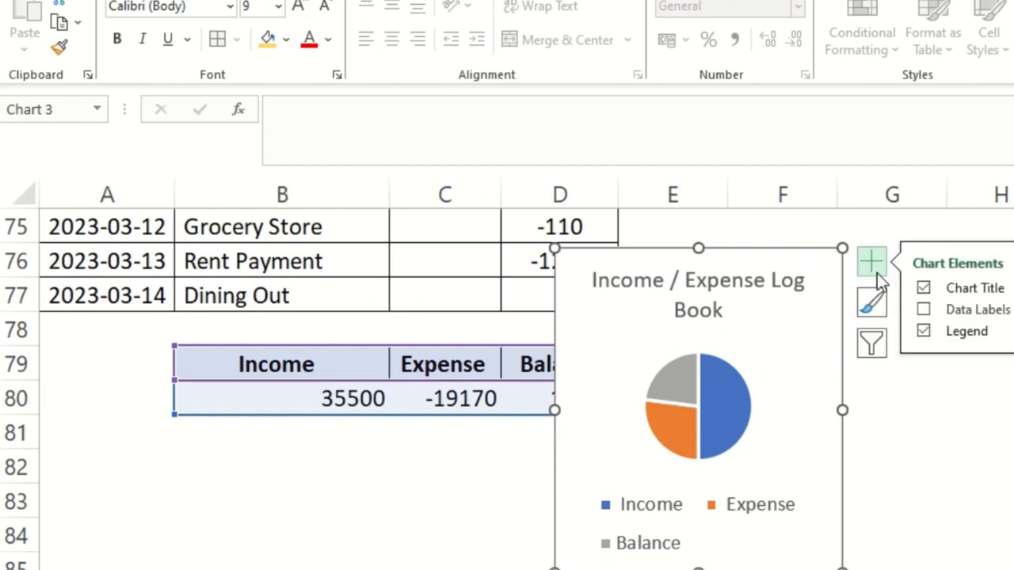
- Nudge the chart left and turn on value data labels for the pie slices
{"action": "left_click", "coordinate": [1008, 445]}
{"action": "left_click_drag", "start_coordinate": [674, 419], "coordinate": [742, 407]}
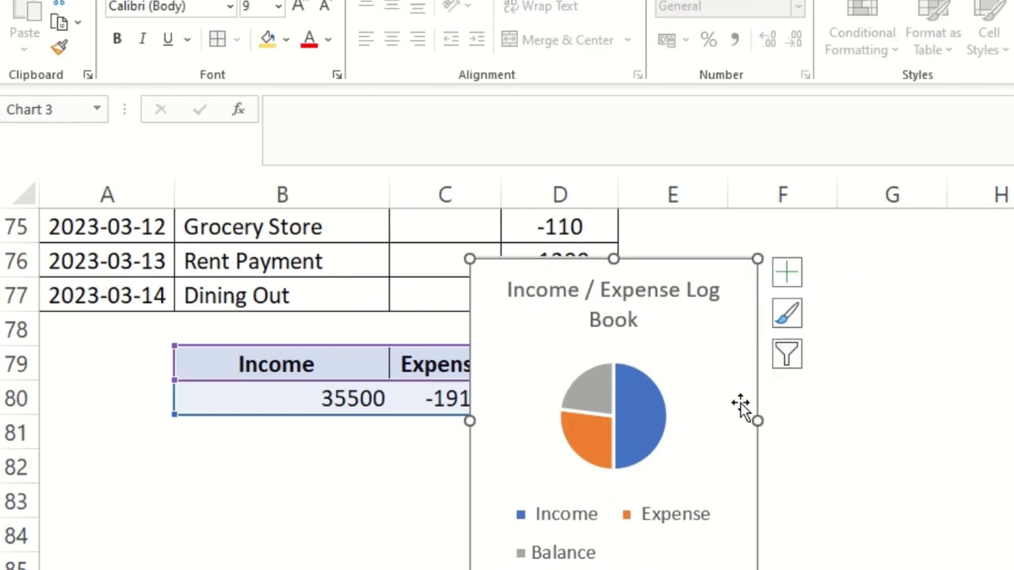
{"action": "left_click", "coordinate": [790, 279]}
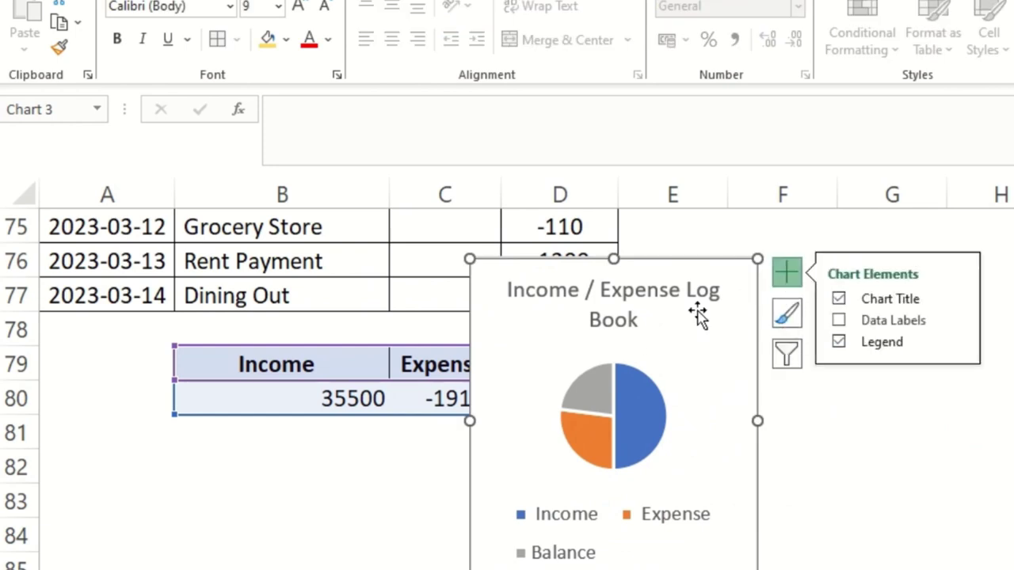
{"action": "left_click", "coordinate": [838, 320]}
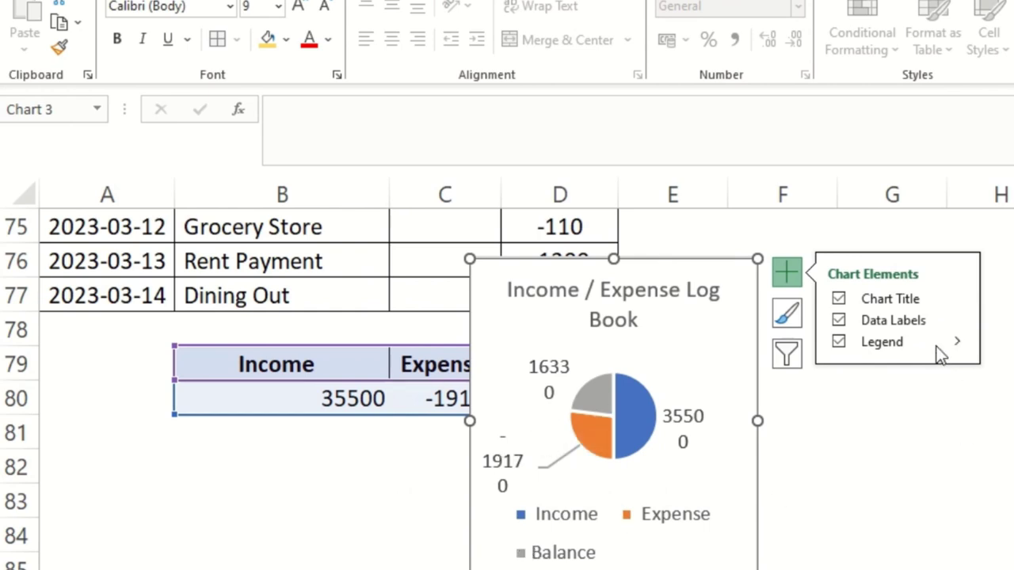
{"action": "mouse_move", "coordinate": [960, 340]}
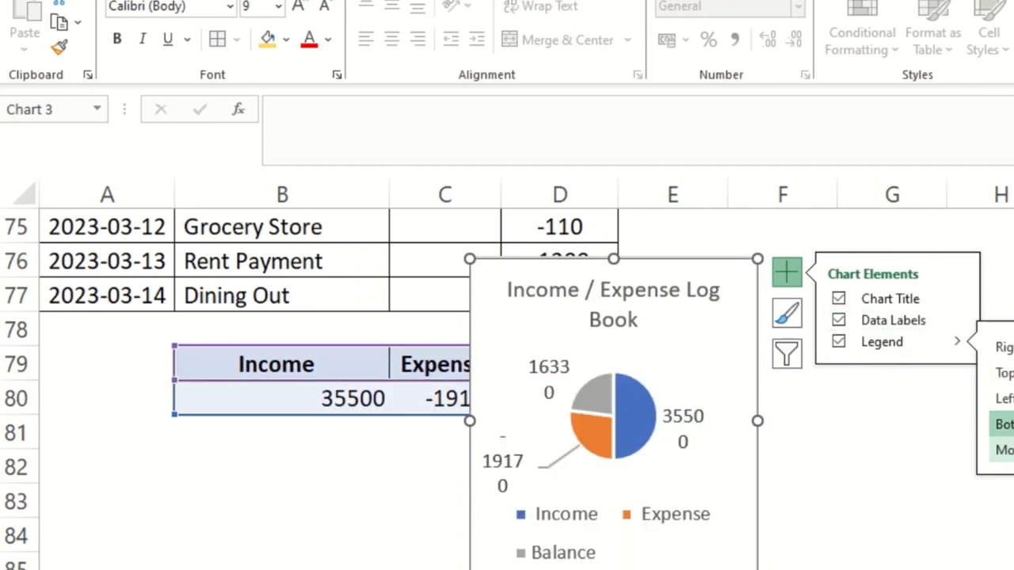
{"action": "key", "text": "Escape"}
{"action": "key", "text": "Down"}
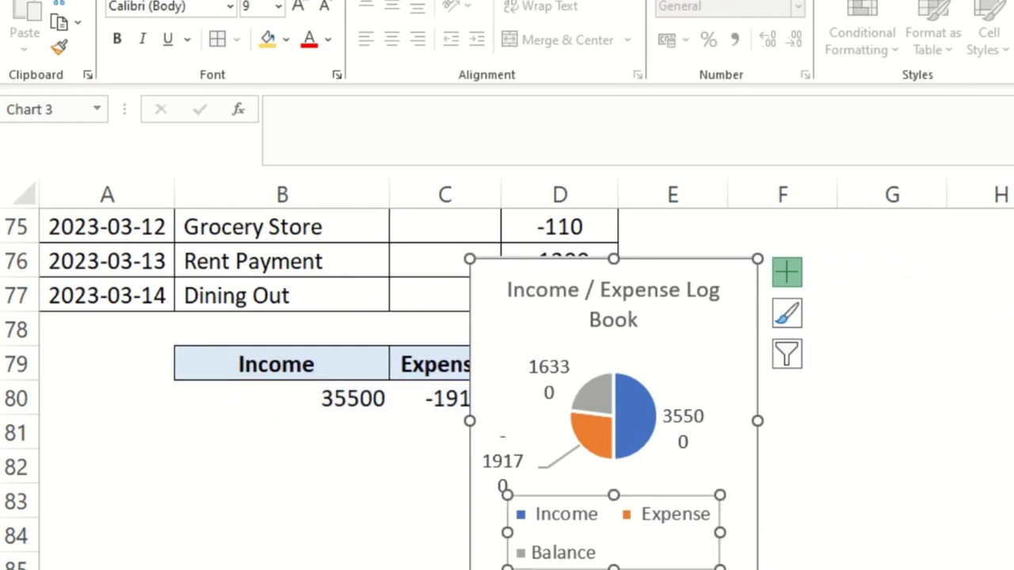
{"action": "key", "text": "Down"}
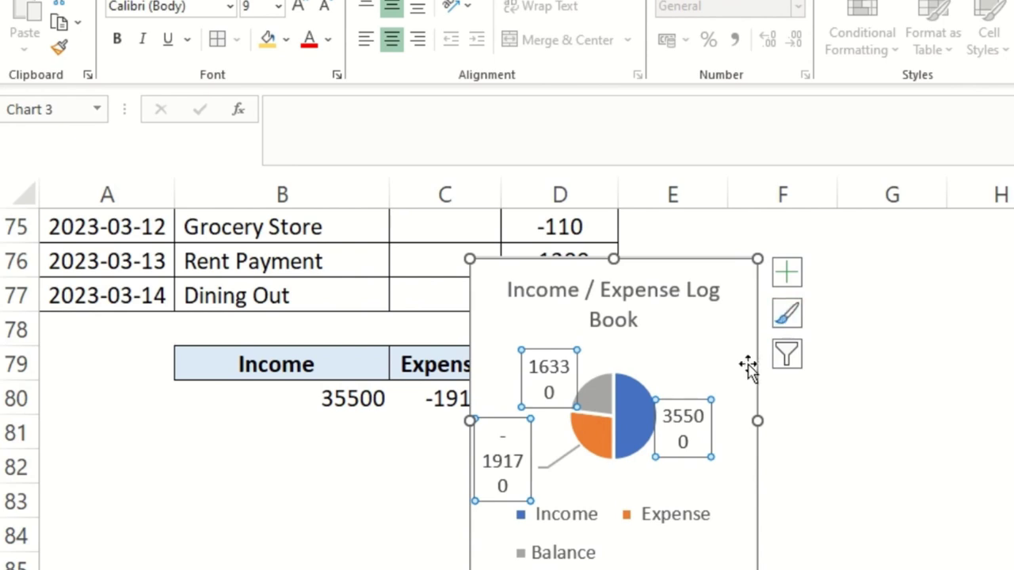
- Add percentages to the data labels, showing 50%, -27% and 23%
{"action": "left_click_drag", "start_coordinate": [727, 267], "coordinate": [615, 232]}
{"action": "left_click", "coordinate": [840, 370]}
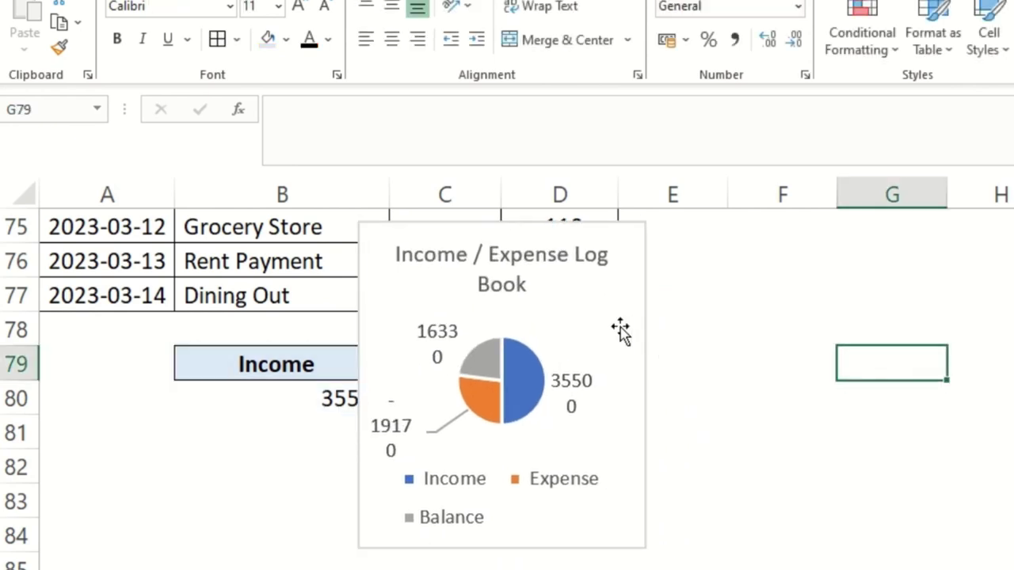
{"action": "left_click", "coordinate": [626, 323]}
{"action": "left_click", "coordinate": [675, 237]}
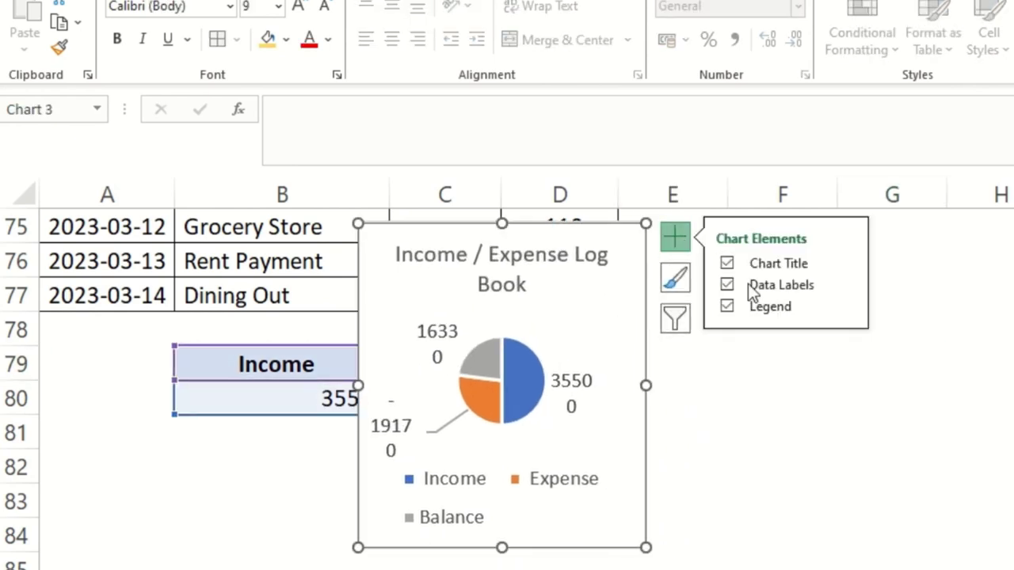
{"action": "mouse_move", "coordinate": [846, 289]}
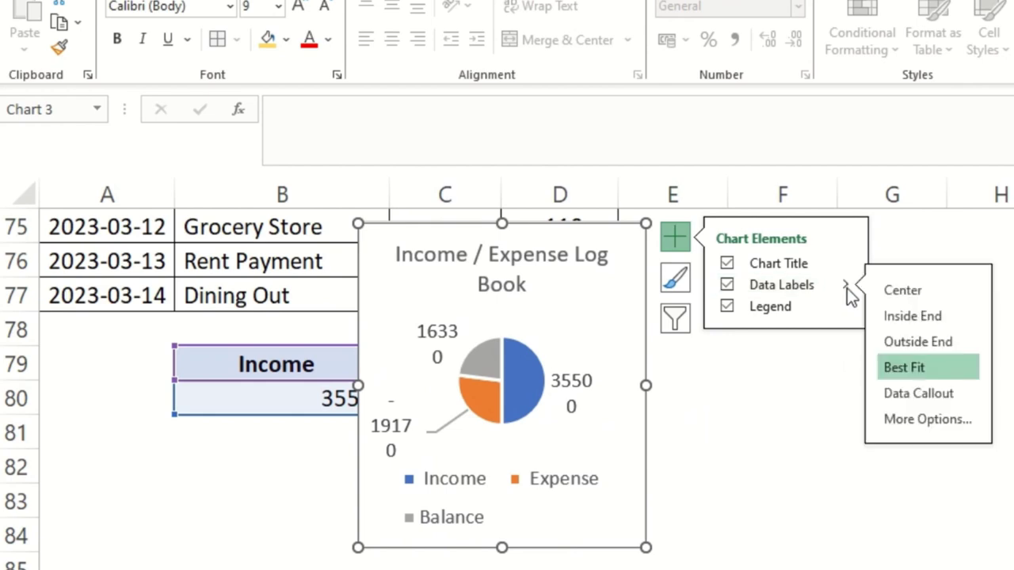
{"action": "left_click", "coordinate": [928, 413]}
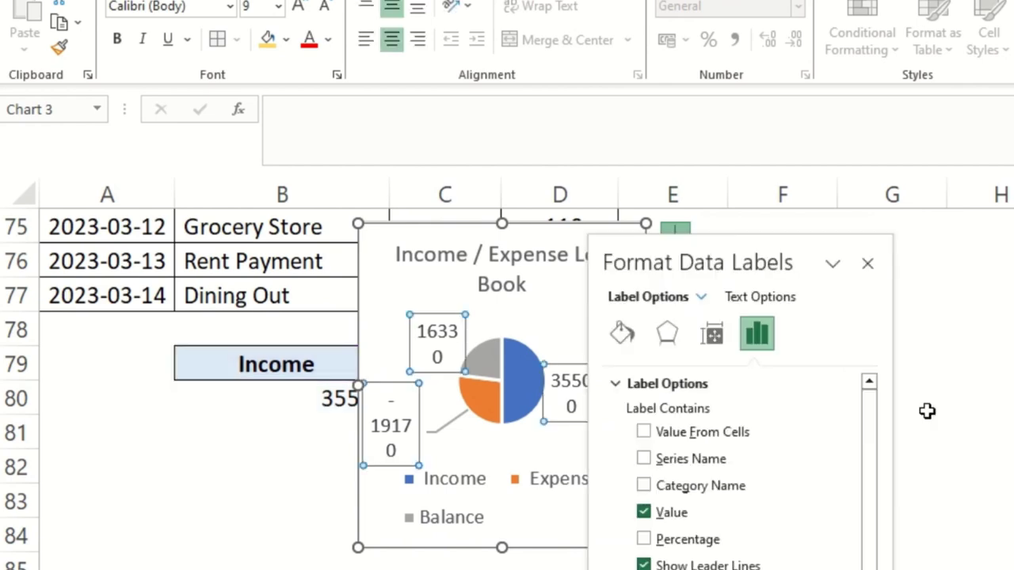
{"action": "left_click", "coordinate": [643, 540]}
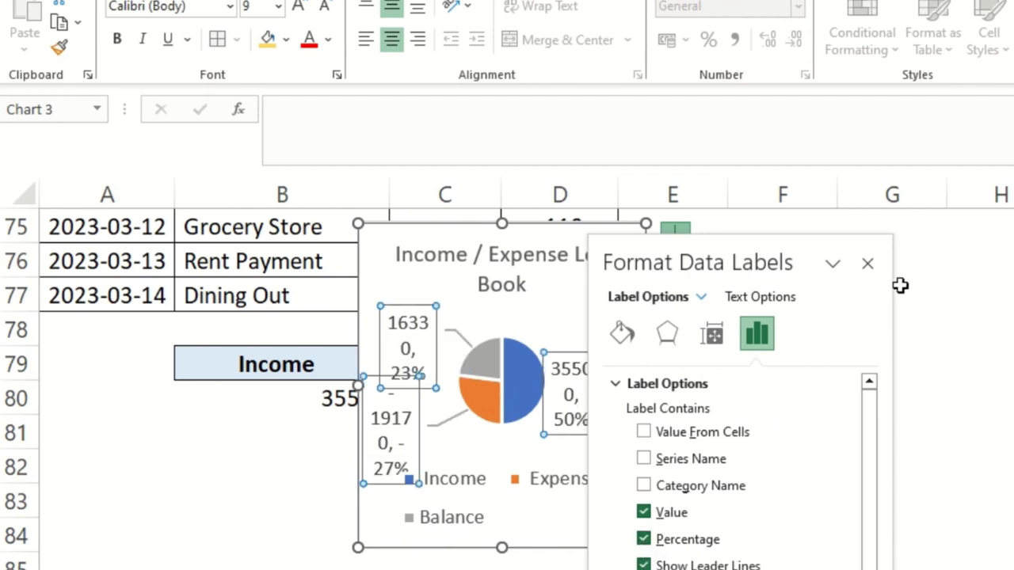
{"action": "left_click", "coordinate": [868, 265]}
- Move the chart off the summary table and up beside the log rows
{"action": "left_click_drag", "start_coordinate": [610, 235], "coordinate": [761, 247]}
{"action": "scroll", "coordinate": [832, 445], "scroll_direction": "up", "scroll_amount": 2}
{"action": "left_click_drag", "start_coordinate": [781, 462], "coordinate": [747, 297]}
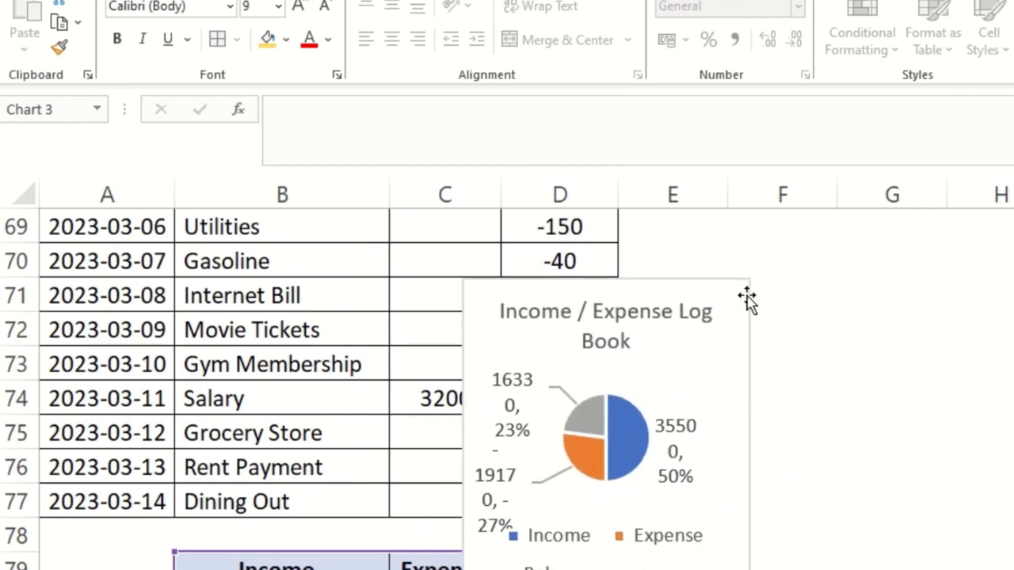
{"action": "scroll", "coordinate": [760, 537], "scroll_direction": "up", "scroll_amount": 6}
{"action": "scroll", "coordinate": [717, 560], "scroll_direction": "down", "scroll_amount": 2}
{"action": "scroll", "coordinate": [713, 539], "scroll_direction": "down", "scroll_amount": 4}
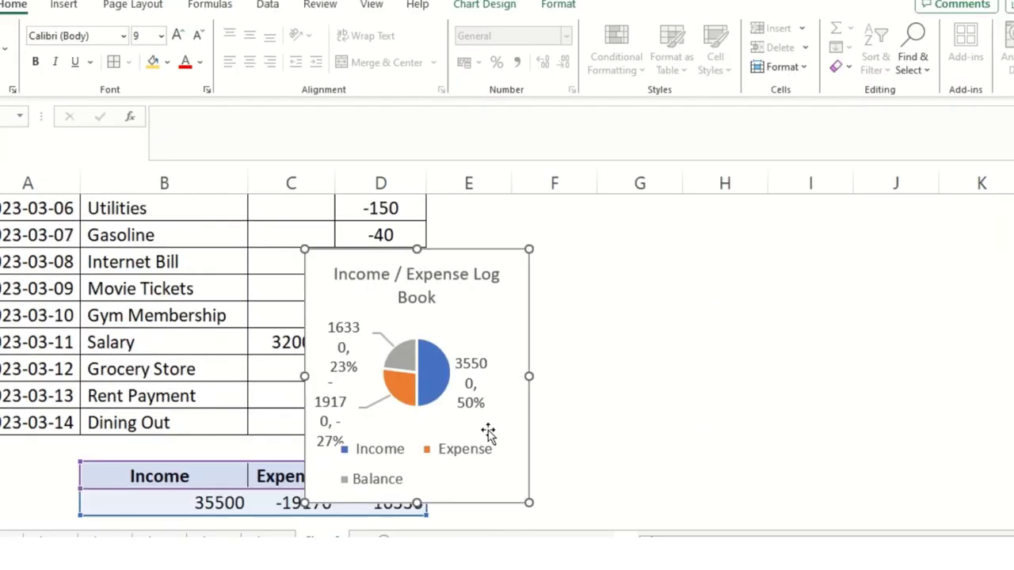
- Cut the pie chart and paste it in column F beside the LOG BOOK banner
{"action": "scroll", "coordinate": [697, 506], "scroll_direction": "down", "scroll_amount": 3}
{"action": "scroll", "coordinate": [705, 508], "scroll_direction": "up", "scroll_amount": 3}
{"action": "left_click", "coordinate": [495, 428]}
{"action": "key", "text": "Delete"}
{"action": "left_click", "coordinate": [593, 410]}
{"action": "scroll", "coordinate": [586, 412], "scroll_direction": "up", "scroll_amount": 11}
{"action": "scroll", "coordinate": [575, 412], "scroll_direction": "up", "scroll_amount": 10}
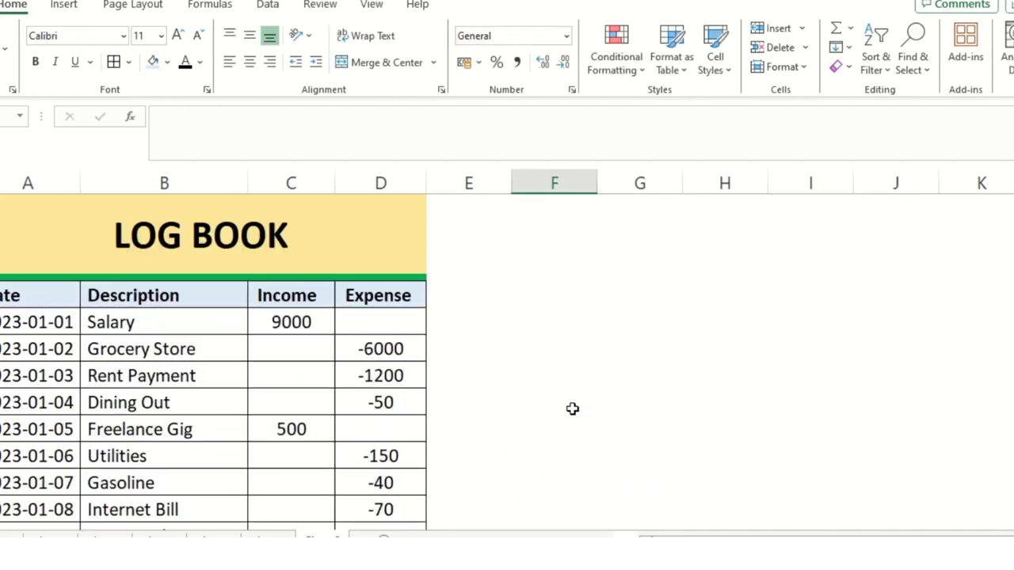
{"action": "left_click_drag", "start_coordinate": [544, 332], "coordinate": [514, 326]}
{"action": "left_click", "coordinate": [673, 298]}
{"action": "left_click", "coordinate": [560, 293]}
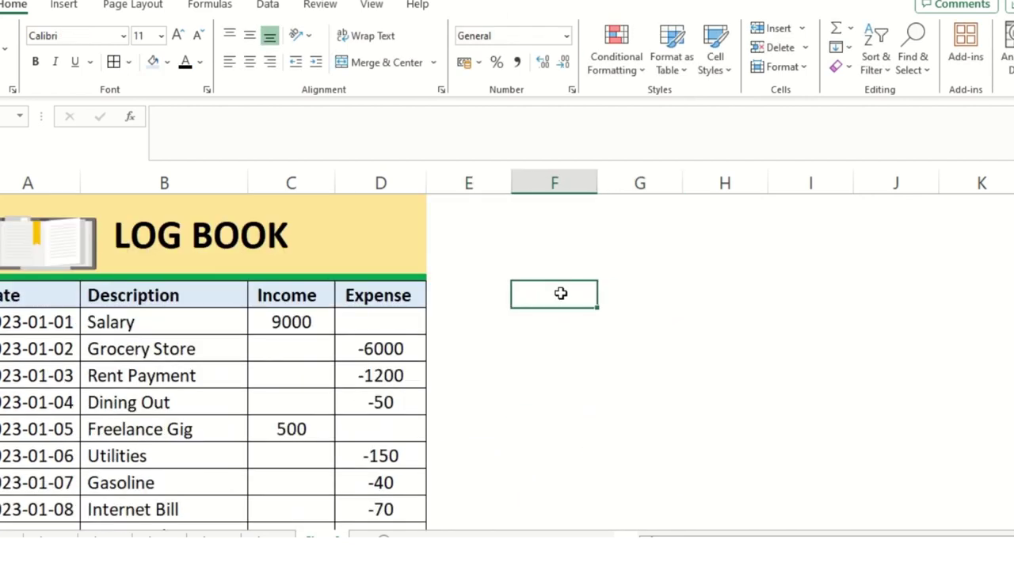
{"action": "key", "text": "ctrl+v"}
- Position and enlarge the pasted chart beside the top of the log table
{"action": "left_click_drag", "start_coordinate": [704, 287], "coordinate": [866, 352]}
{"action": "scroll", "coordinate": [649, 321], "scroll_direction": "down", "scroll_amount": 2}
{"action": "scroll", "coordinate": [715, 358], "scroll_direction": "up", "scroll_amount": 3}
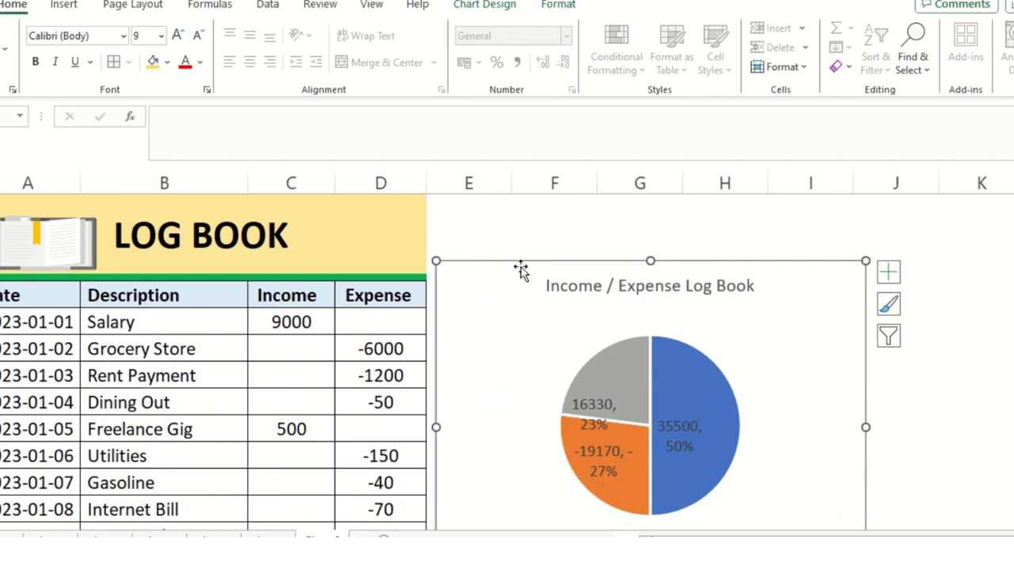
{"action": "left_click_drag", "start_coordinate": [521, 269], "coordinate": [518, 291]}
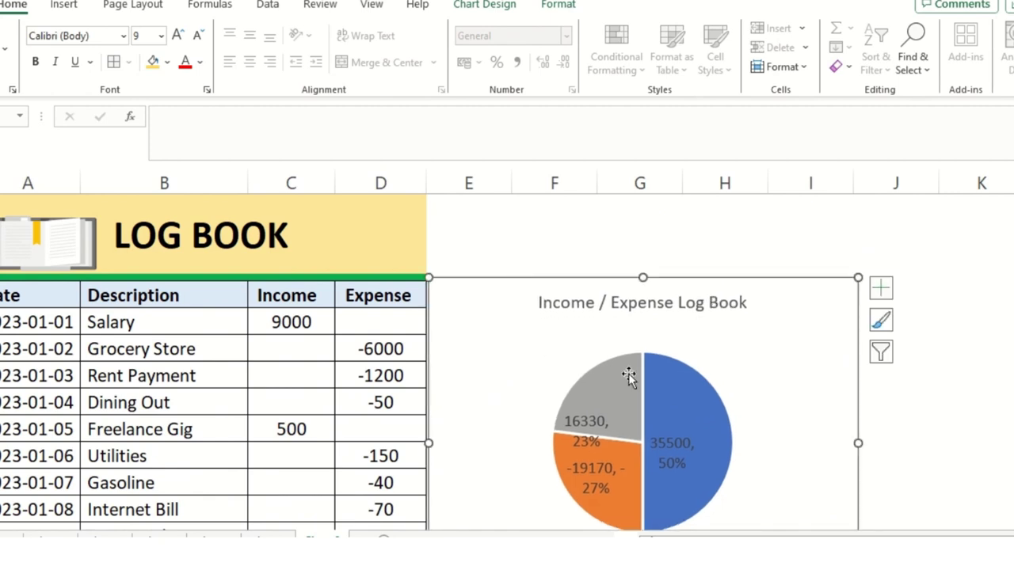
{"action": "left_click", "coordinate": [559, 7]}
- Give the chart No Fill and No Outline
{"action": "left_click", "coordinate": [412, 28]}
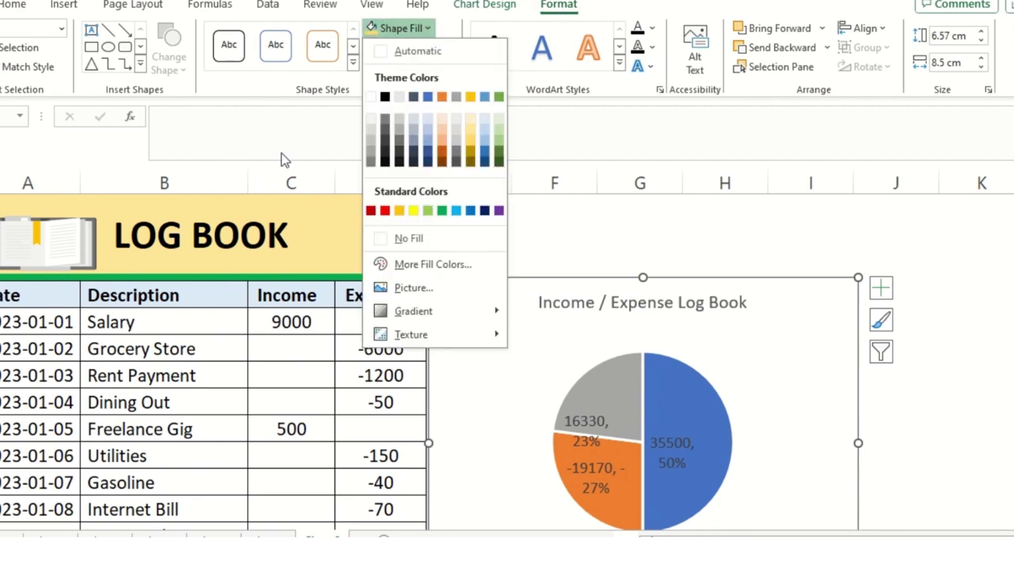
{"action": "left_click", "coordinate": [429, 230]}
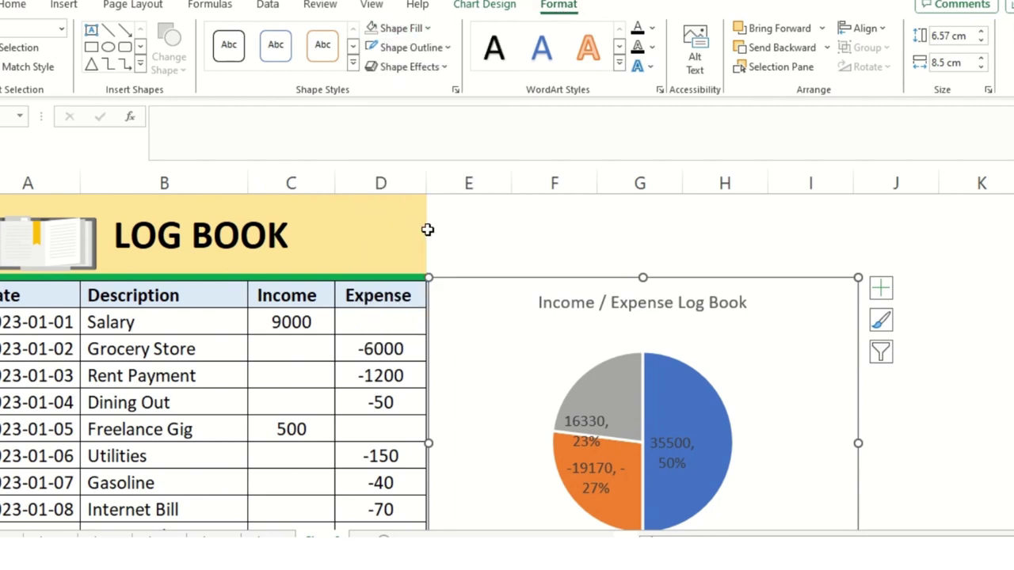
{"action": "left_click", "coordinate": [402, 28]}
{"action": "left_click", "coordinate": [474, 241]}
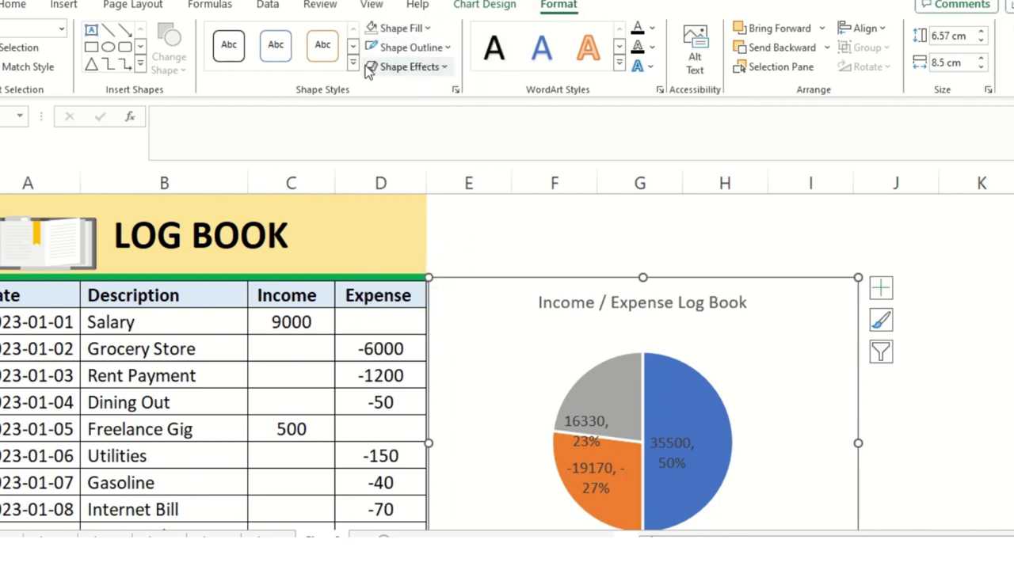
{"action": "left_click", "coordinate": [445, 48]}
{"action": "left_click", "coordinate": [467, 259]}
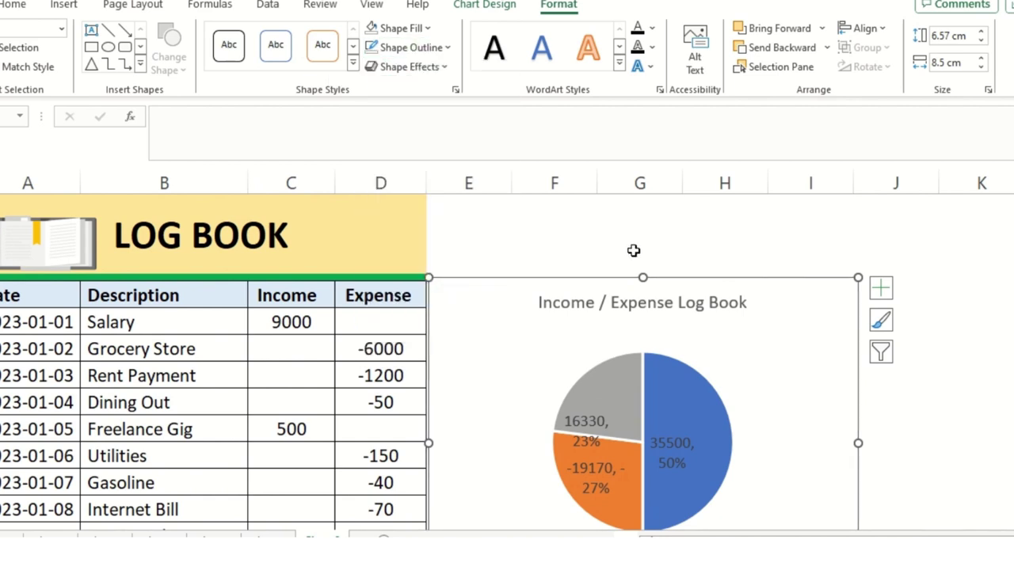
{"action": "left_click", "coordinate": [636, 257]}
- Shift the pie chart slightly left, closer to the log table
{"action": "left_click", "coordinate": [691, 363]}
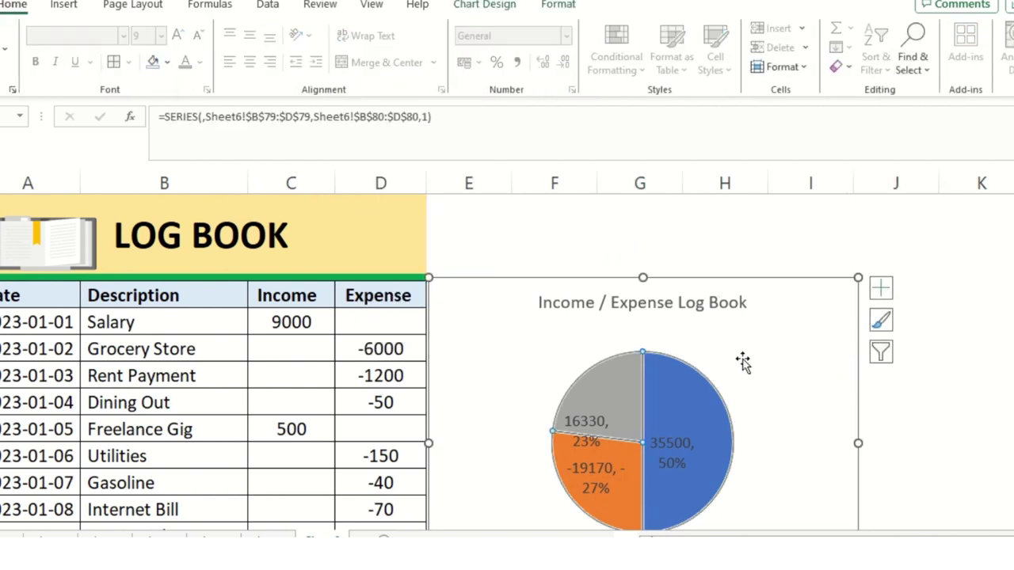
{"action": "left_click_drag", "start_coordinate": [740, 362], "coordinate": [719, 382]}
{"action": "scroll", "coordinate": [642, 448], "scroll_direction": "down", "scroll_amount": 2}
{"action": "scroll", "coordinate": [713, 455], "scroll_direction": "up", "scroll_amount": 2}
{"action": "scroll", "coordinate": [713, 456], "scroll_direction": "down", "scroll_amount": 2}
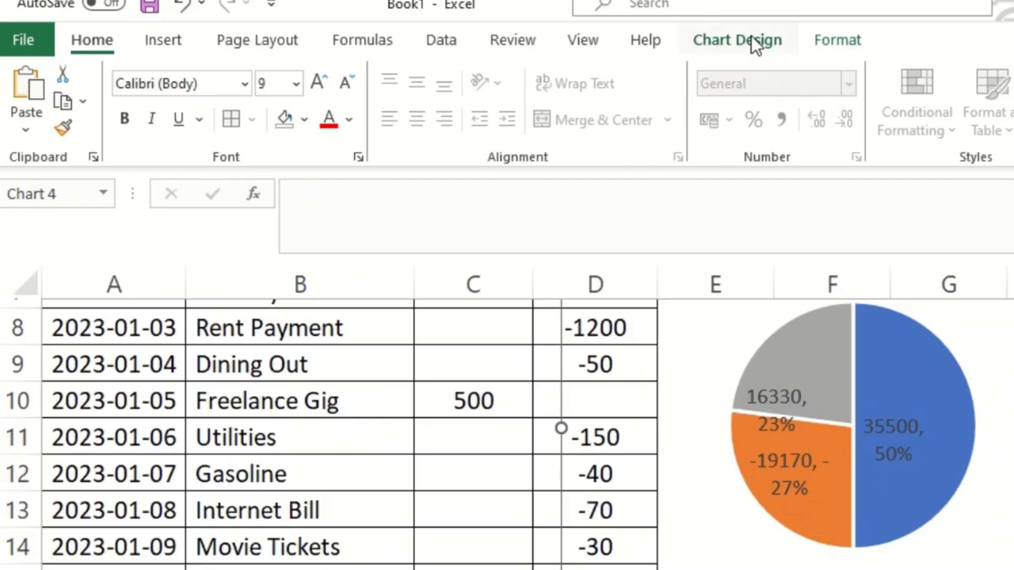
{"action": "left_click", "coordinate": [484, 4]}
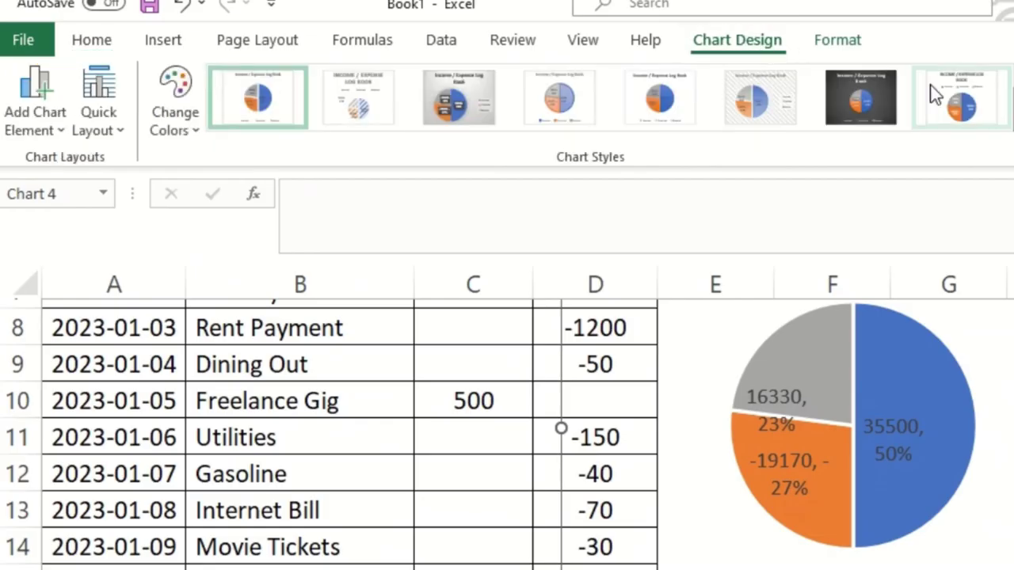
- Apply chart Style 3 for a grey gradient background, bold title and dark boxed data labels
{"action": "left_click", "coordinate": [1010, 115]}
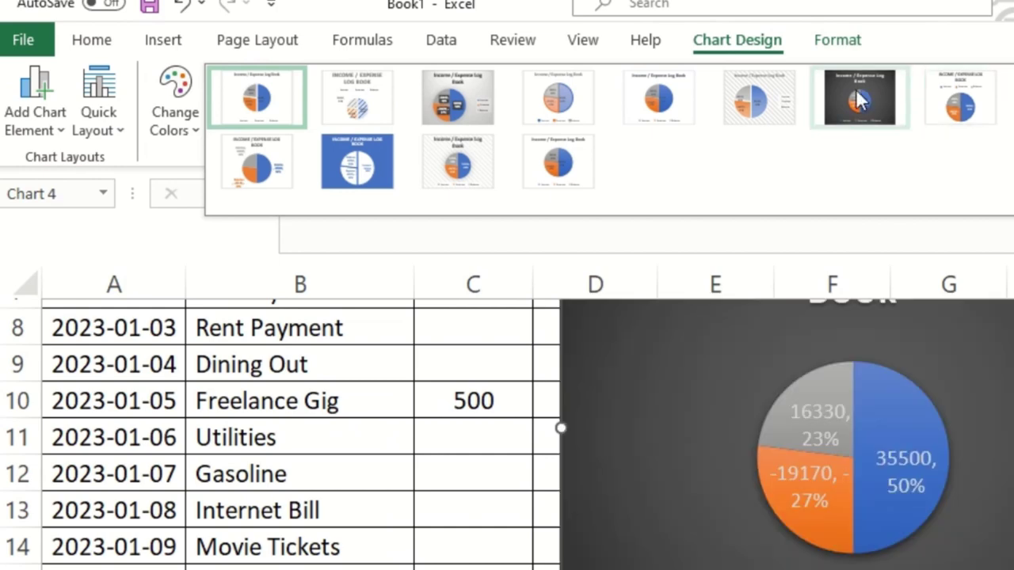
{"action": "left_click", "coordinate": [455, 101]}
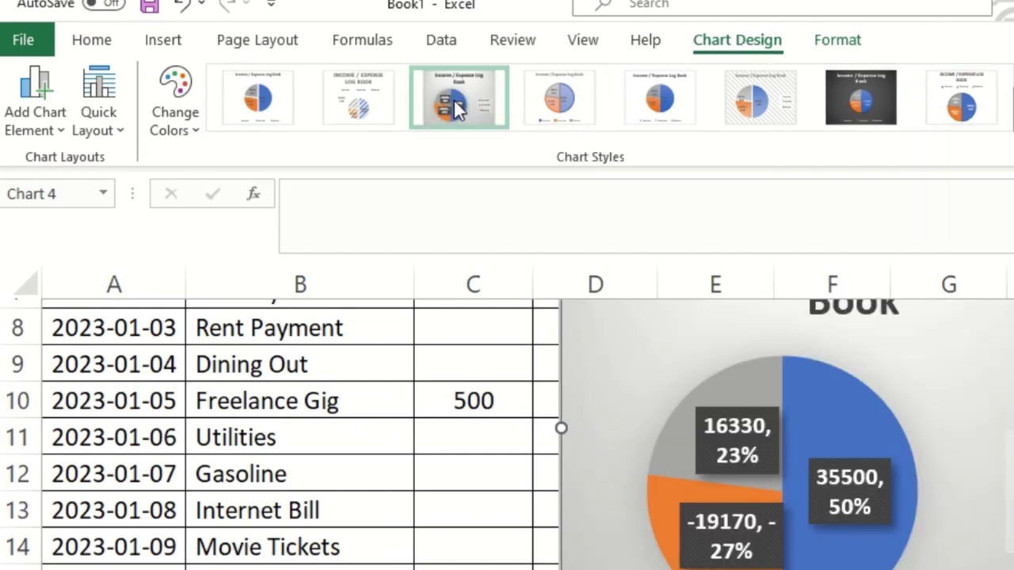
{"action": "scroll", "coordinate": [963, 513], "scroll_direction": "up", "scroll_amount": 3}
{"action": "scroll", "coordinate": [963, 513], "scroll_direction": "down", "scroll_amount": 3}
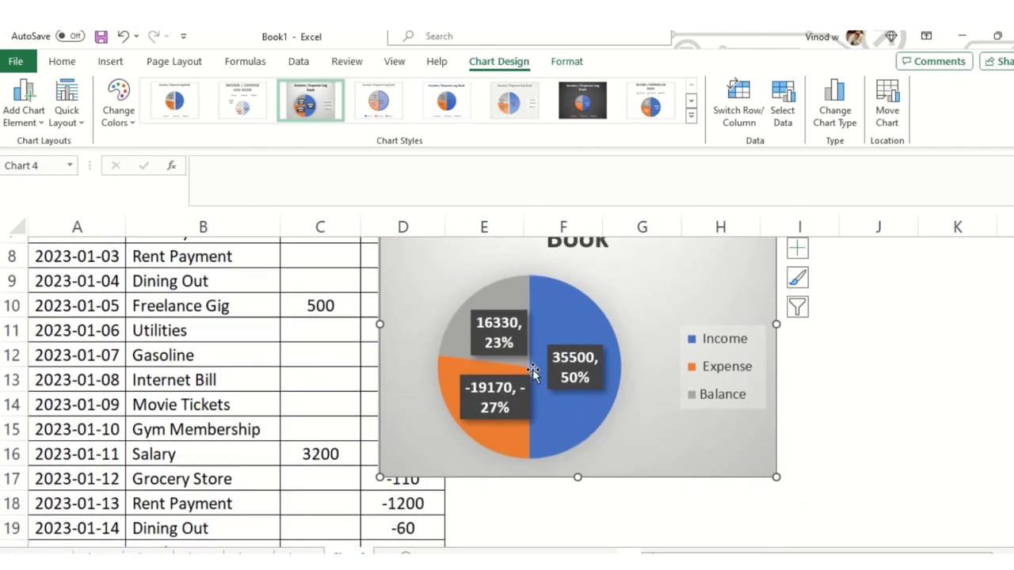
{"action": "scroll", "coordinate": [808, 325], "scroll_direction": "up", "scroll_amount": 1}
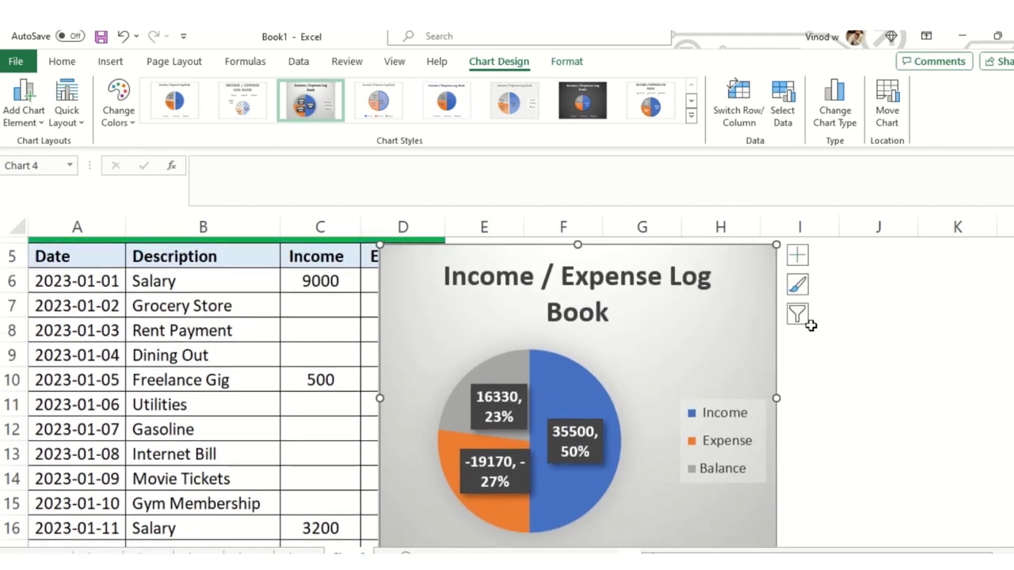
{"action": "left_click", "coordinate": [795, 259]}
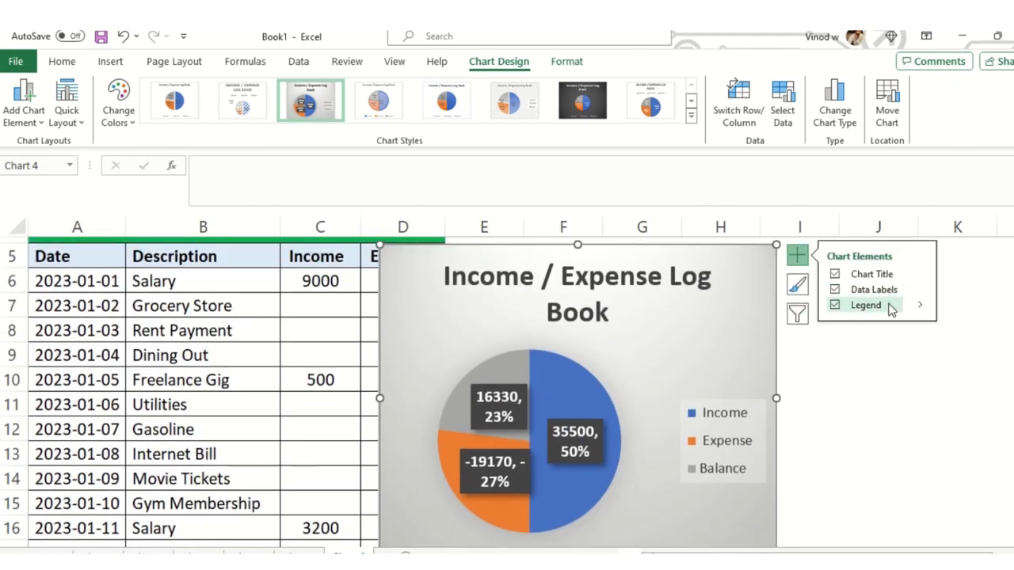
- Move the legend to the bottom and drag the 35500 label outside the pie
{"action": "left_click", "coordinate": [920, 305]}
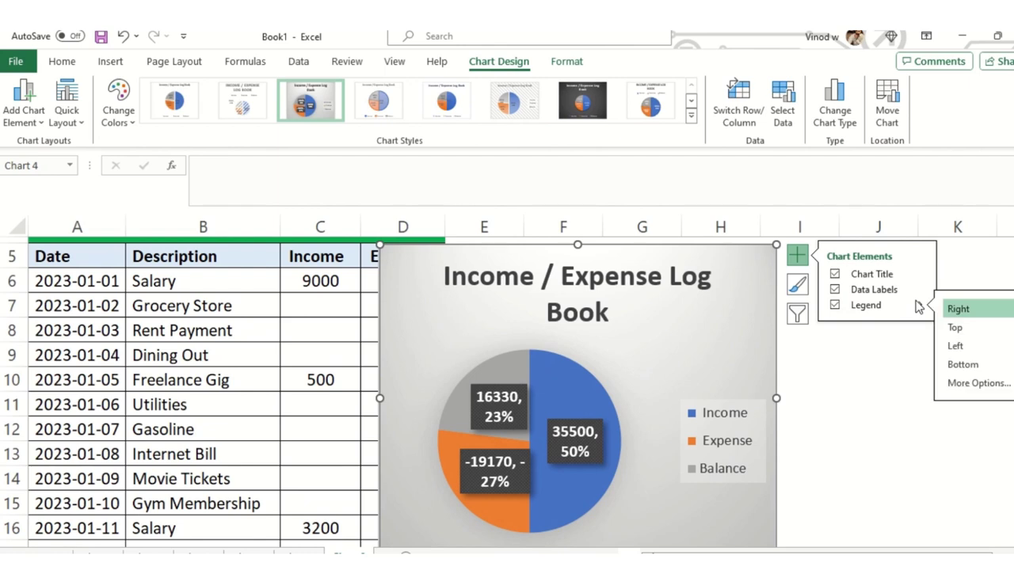
{"action": "left_click", "coordinate": [978, 366]}
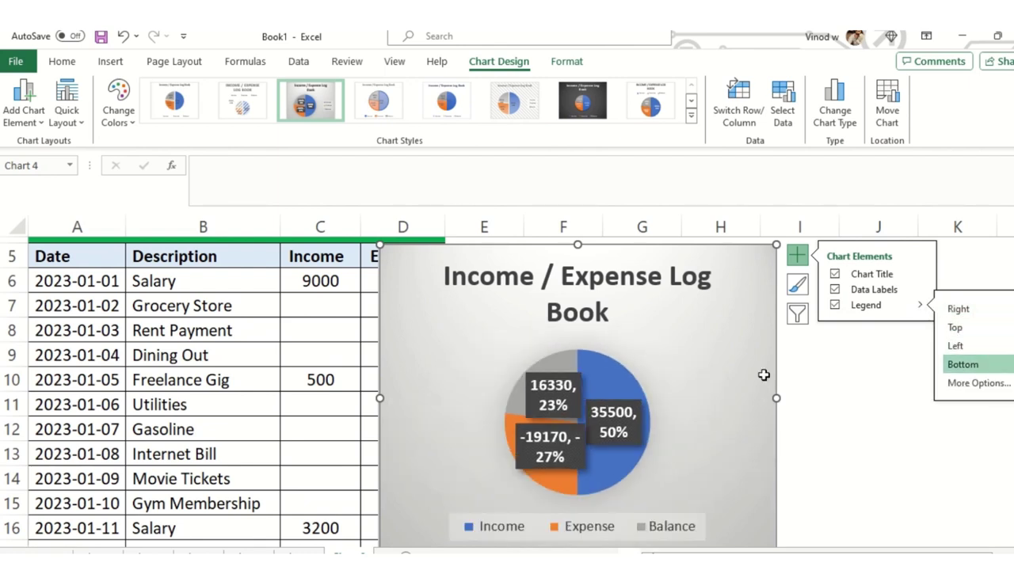
{"action": "left_click", "coordinate": [613, 404]}
{"action": "left_click", "coordinate": [614, 412]}
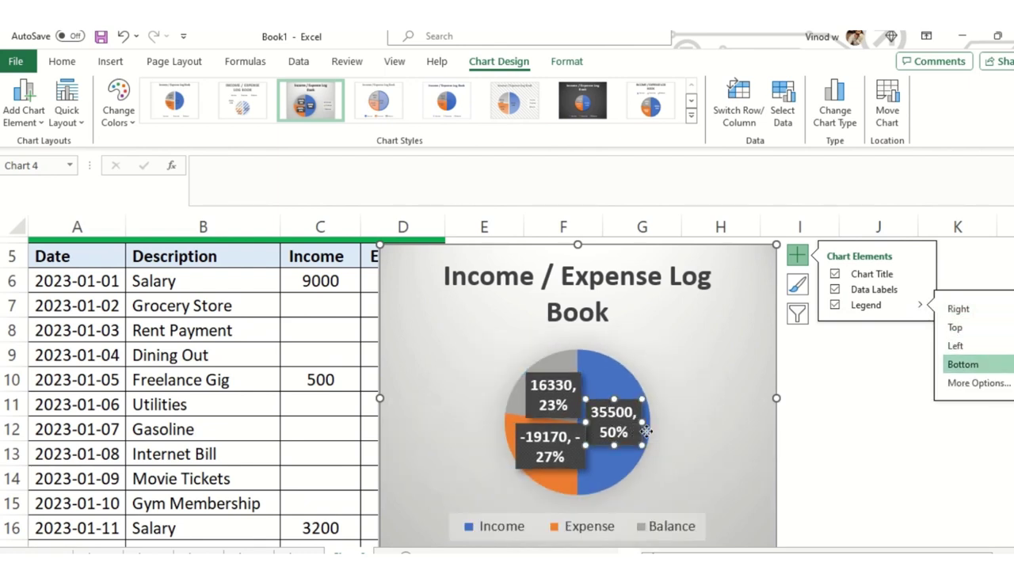
{"action": "left_click_drag", "start_coordinate": [614, 416], "coordinate": [742, 442]}
- Drag the -19170 and 16330 labels outside the pie onto leader lines
{"action": "left_click_drag", "start_coordinate": [557, 457], "coordinate": [447, 452]}
{"action": "left_click_drag", "start_coordinate": [566, 408], "coordinate": [489, 357]}
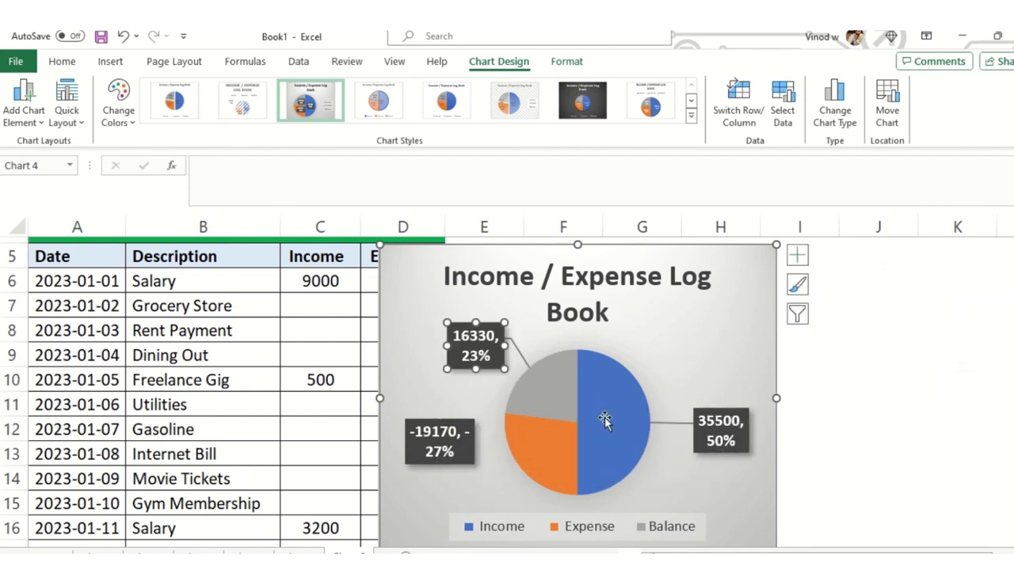
{"action": "left_click_drag", "start_coordinate": [468, 466], "coordinate": [479, 469]}
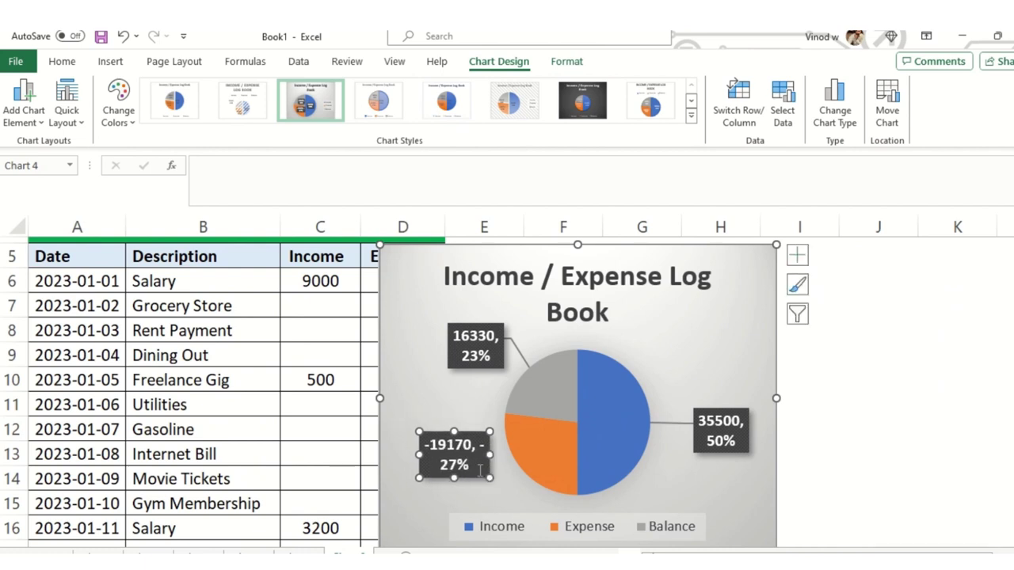
{"action": "left_click", "coordinate": [863, 386]}
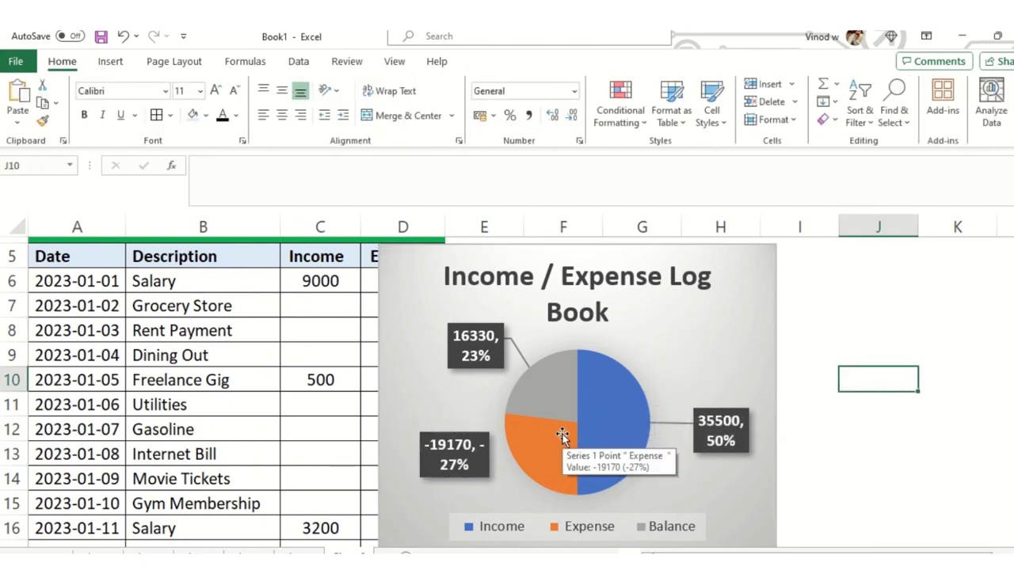
{"action": "scroll", "coordinate": [558, 443], "scroll_direction": "down", "scroll_amount": 1}
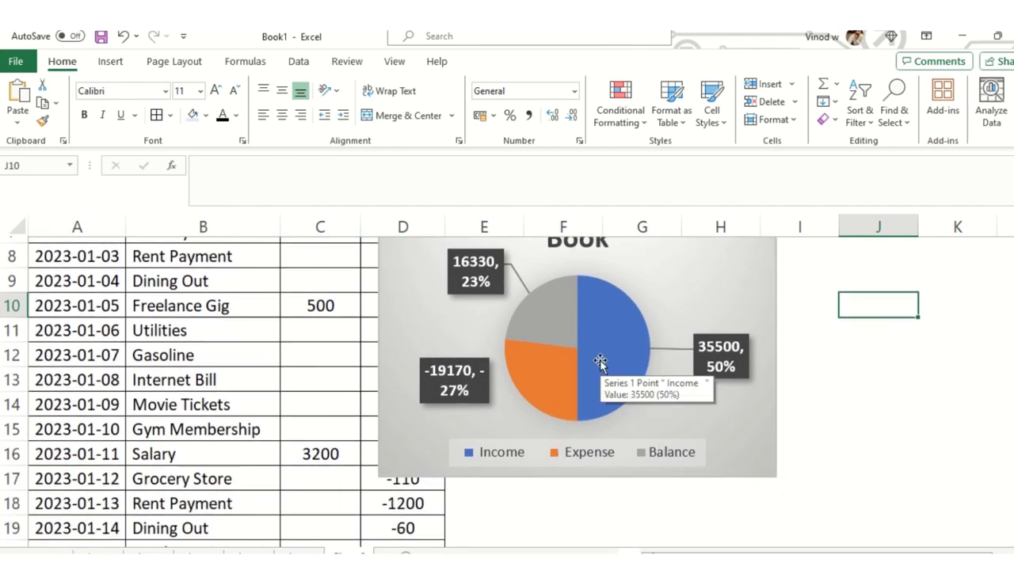
{"action": "mouse_move", "coordinate": [533, 392]}
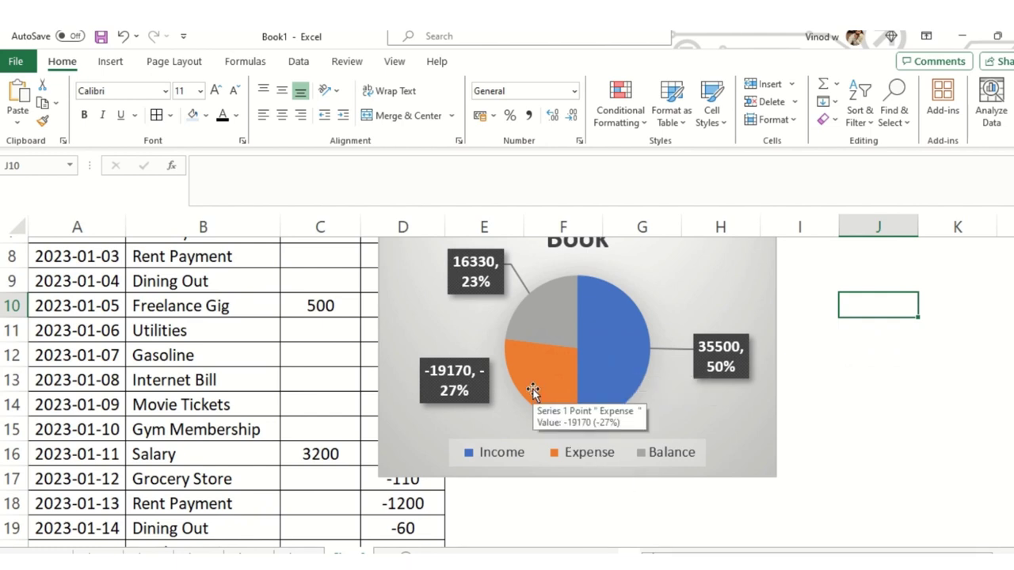
{"action": "left_click", "coordinate": [602, 324]}
{"action": "left_click", "coordinate": [843, 425]}
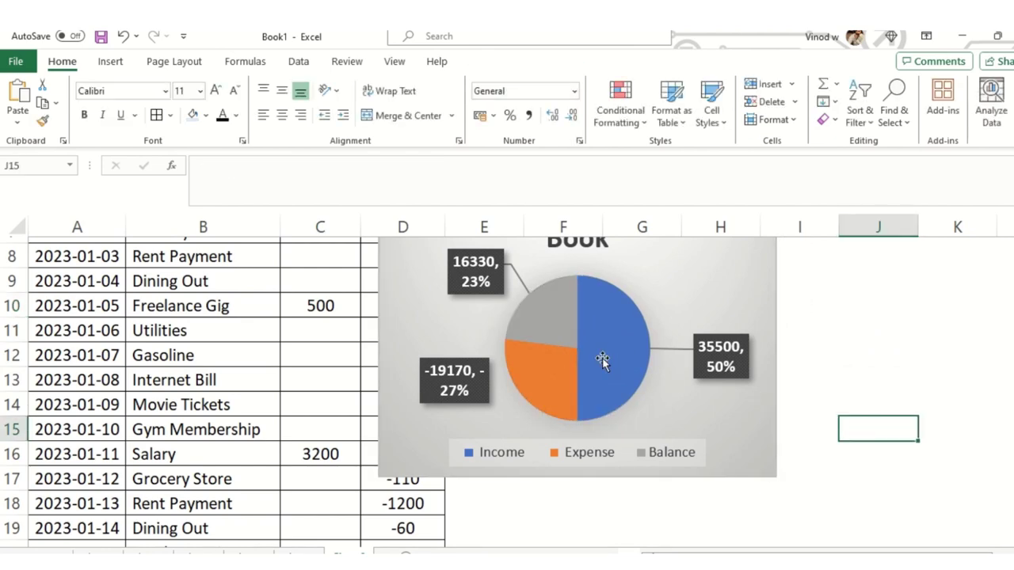
{"action": "left_click", "coordinate": [600, 358]}
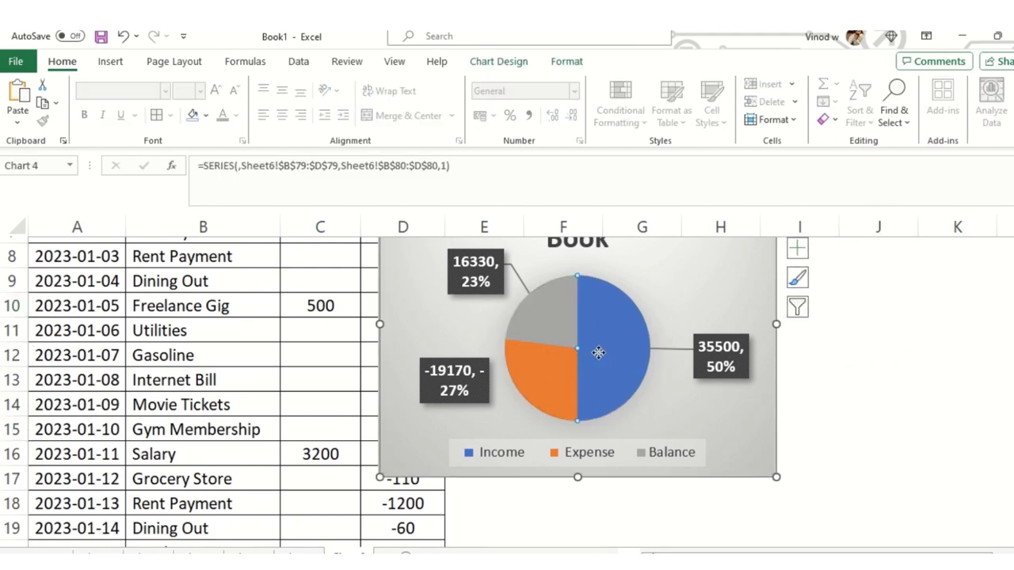
- Give the Income slice a solid Light Green fill
{"action": "double_click", "coordinate": [599, 352]}
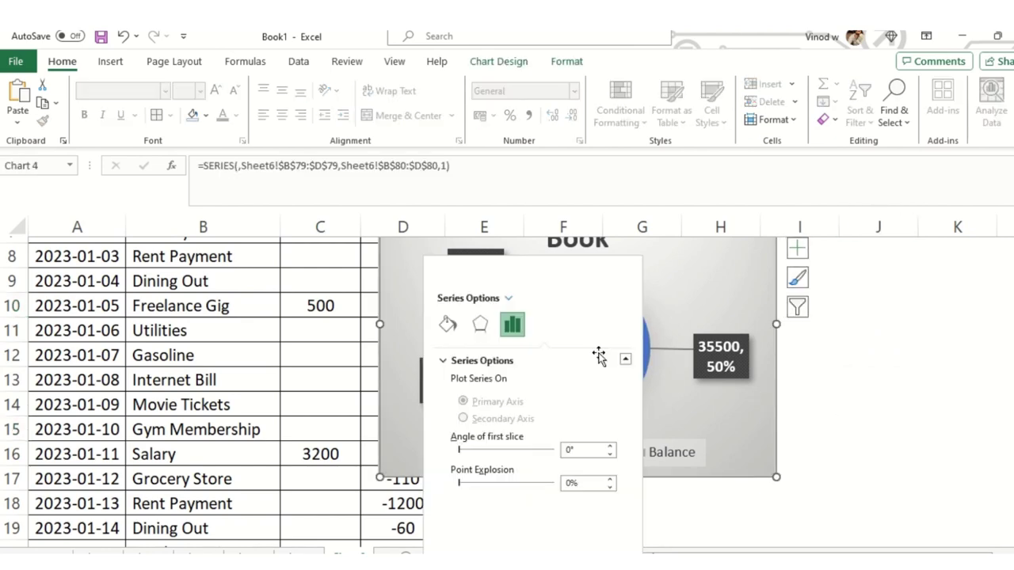
{"action": "left_click", "coordinate": [448, 325]}
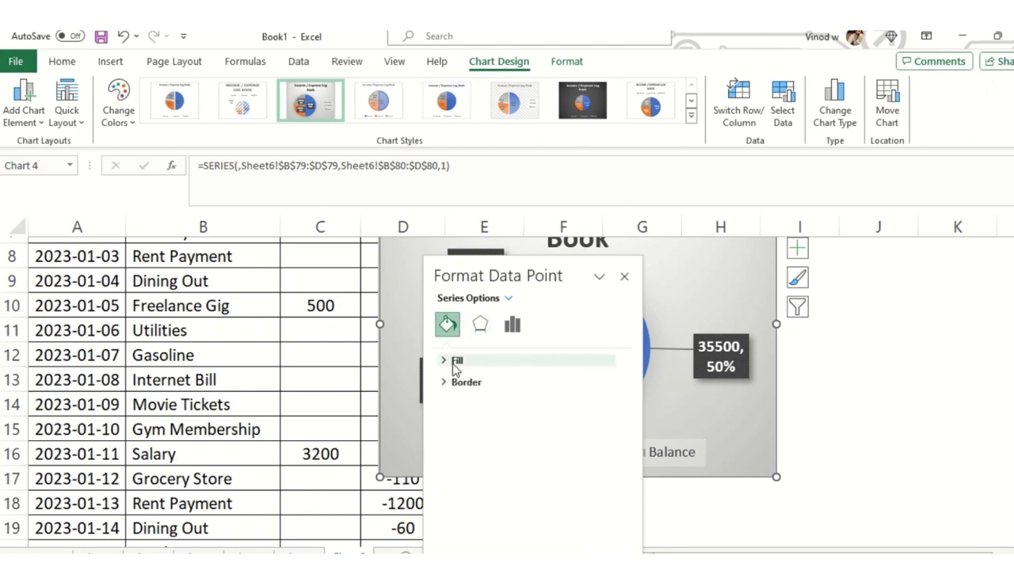
{"action": "left_click", "coordinate": [456, 363]}
{"action": "left_click", "coordinate": [490, 403]}
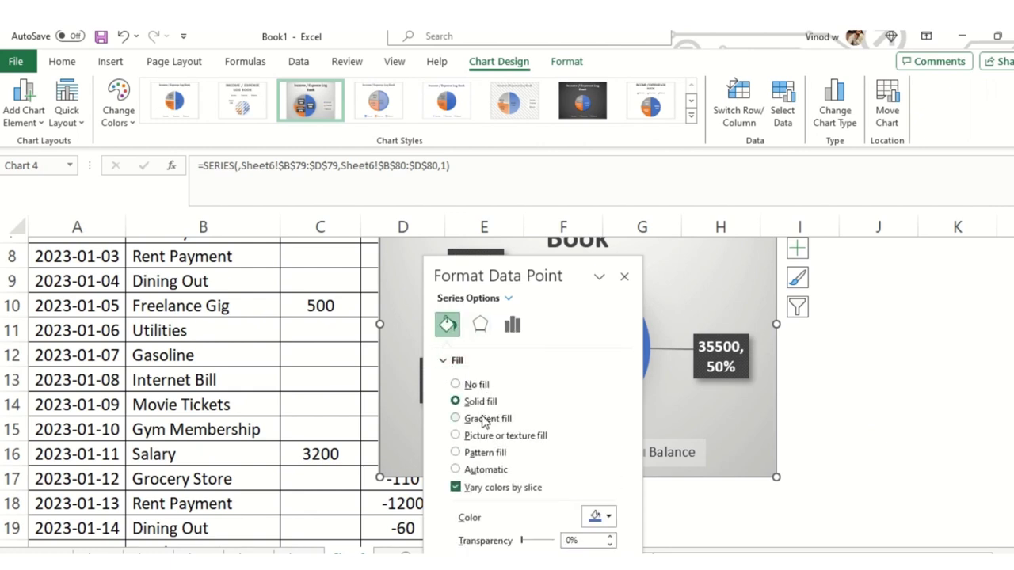
{"action": "left_click", "coordinate": [600, 516]}
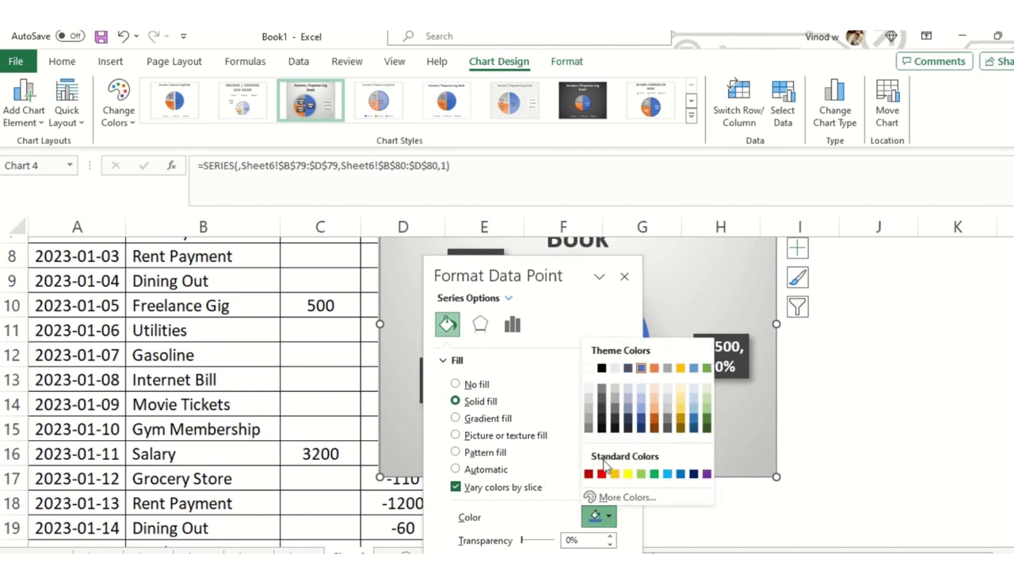
{"action": "left_click", "coordinate": [641, 474]}
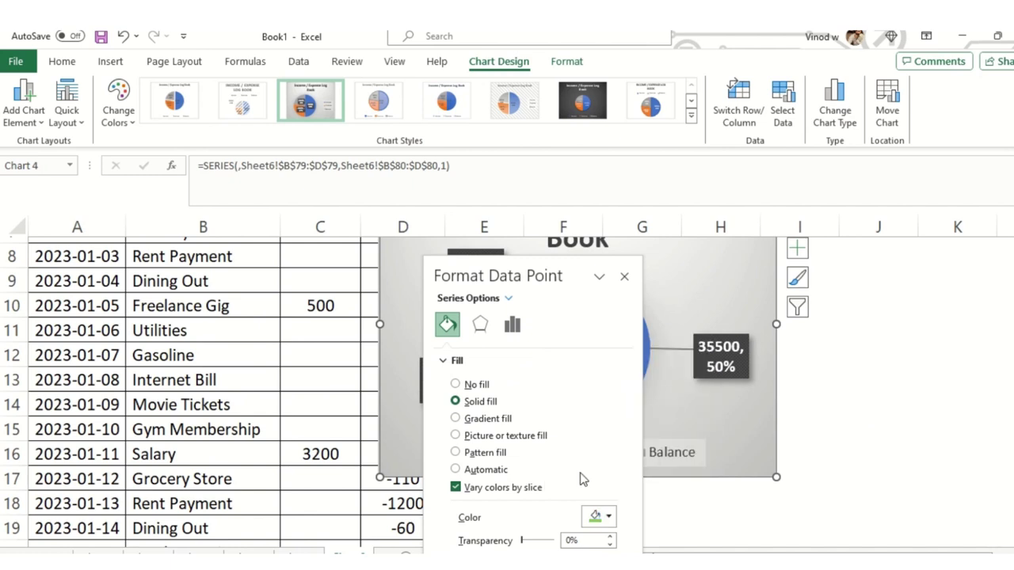
{"action": "left_click_drag", "start_coordinate": [557, 272], "coordinate": [341, 155]}
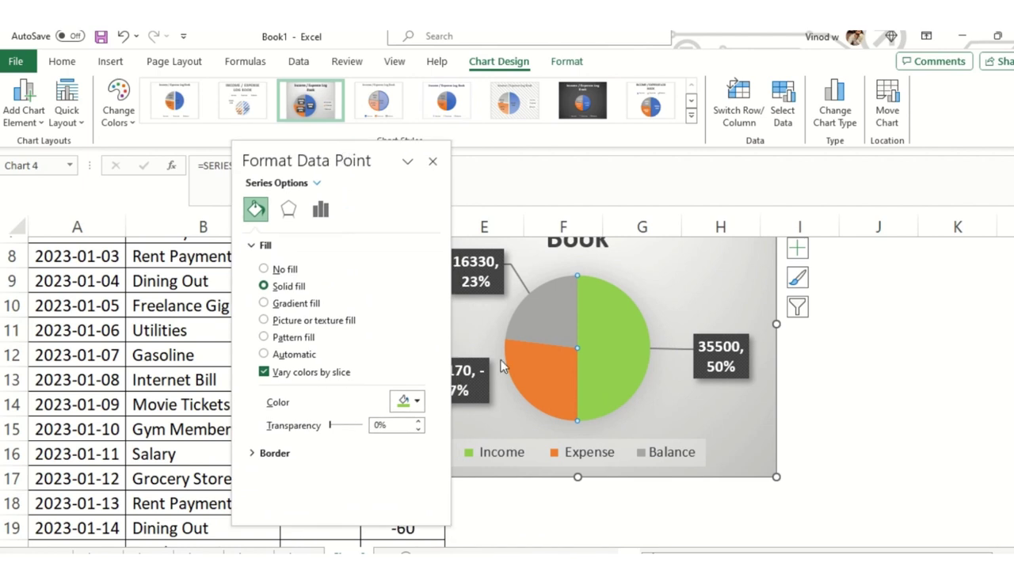
- Colour the Balance slice green and pull the Expense slice out of the pie
{"action": "left_click", "coordinate": [547, 324]}
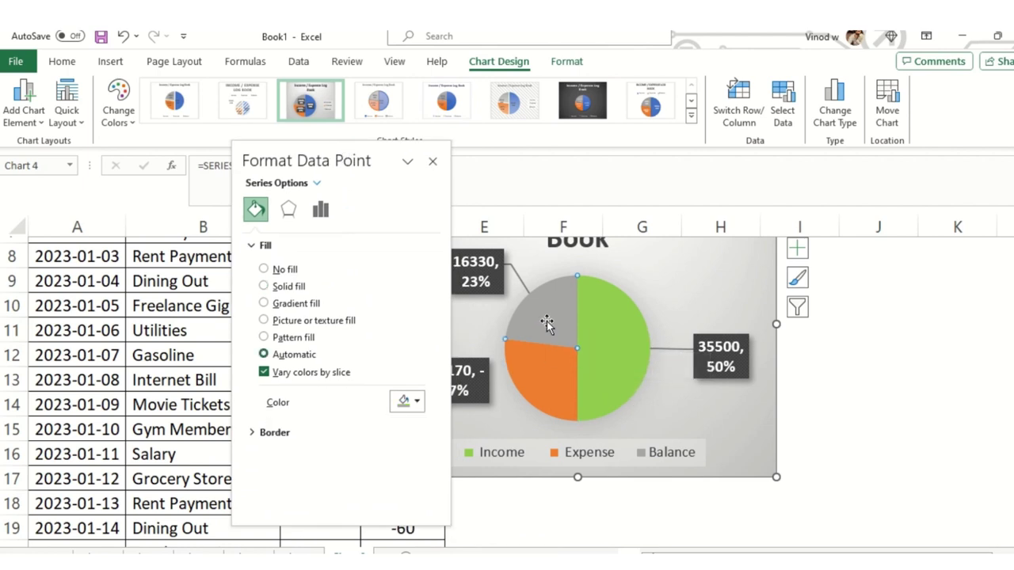
{"action": "left_click", "coordinate": [407, 400]}
{"action": "left_click", "coordinate": [462, 549]}
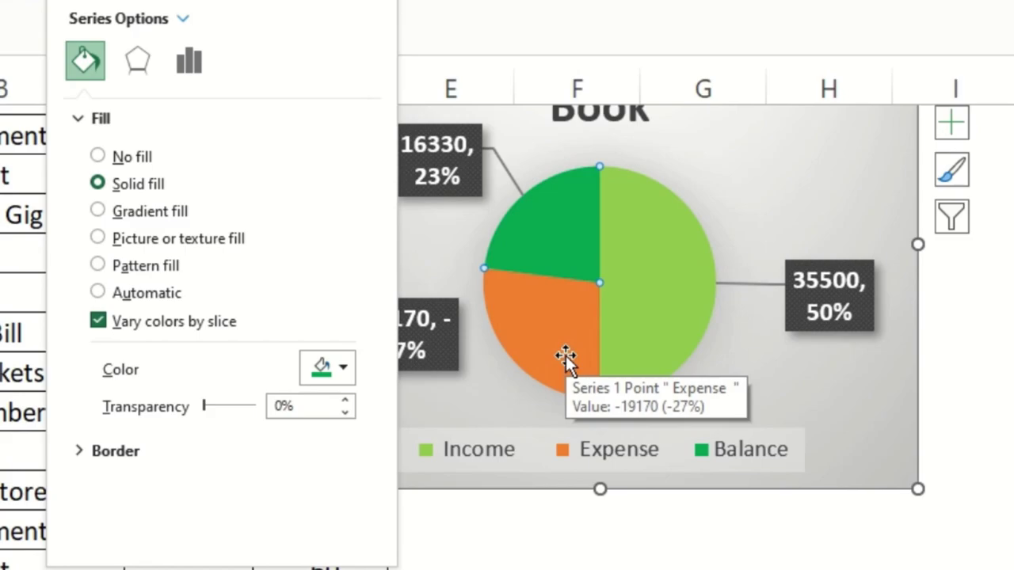
{"action": "key", "text": "ctrl+z"}
{"action": "left_click_drag", "start_coordinate": [564, 334], "coordinate": [550, 361]}
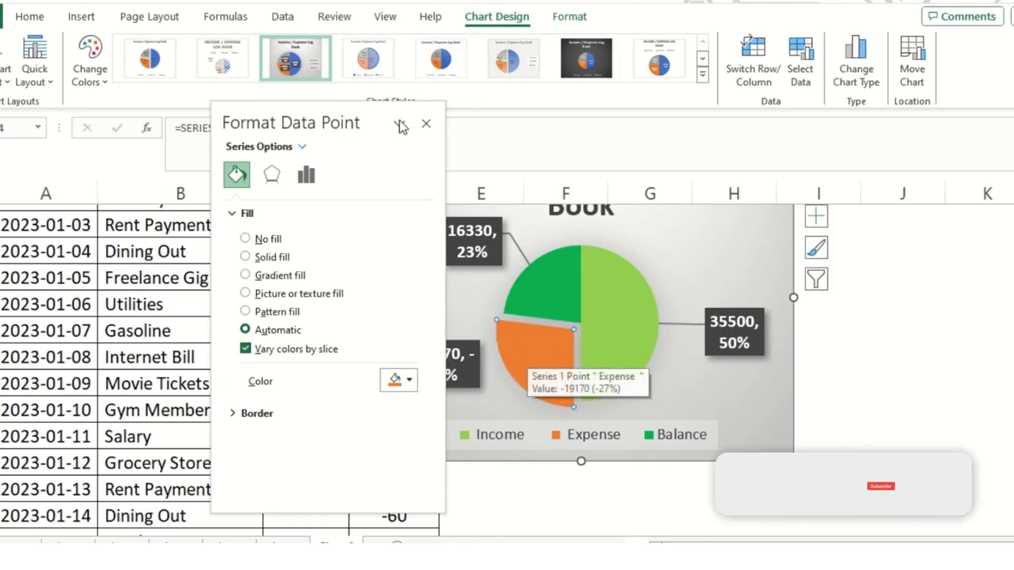
- Close the Format Data Point pane and move the pie chart further right
{"action": "left_click", "coordinate": [426, 122]}
{"action": "left_click", "coordinate": [959, 389]}
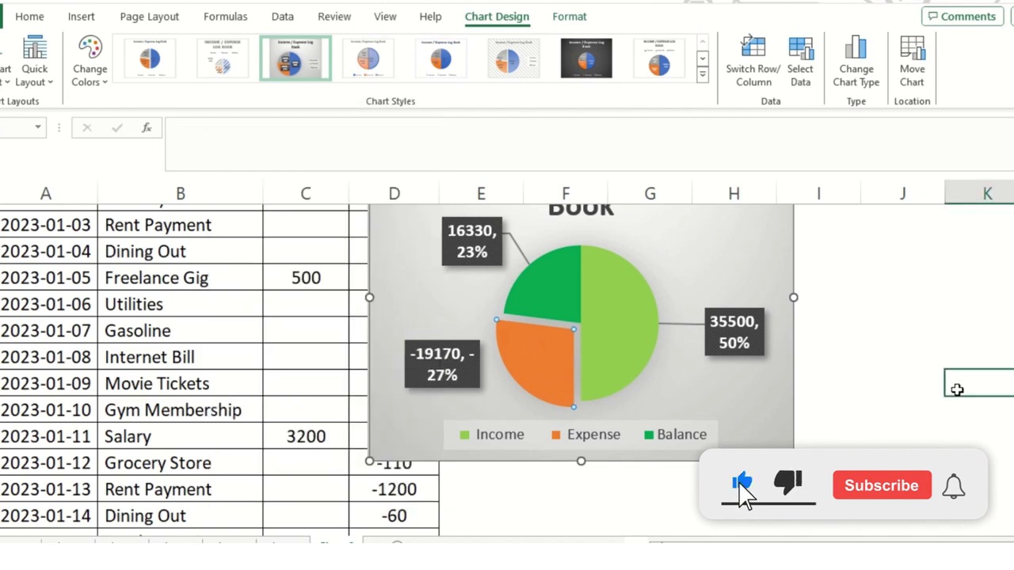
{"action": "scroll", "coordinate": [871, 357], "scroll_direction": "up", "scroll_amount": 2}
{"action": "left_click_drag", "start_coordinate": [750, 307], "coordinate": [828, 302]}
{"action": "left_click", "coordinate": [599, 335]}
- Decrease the title font three times so 'Income / Expense Log Book' fits one line
{"action": "left_click", "coordinate": [572, 325]}
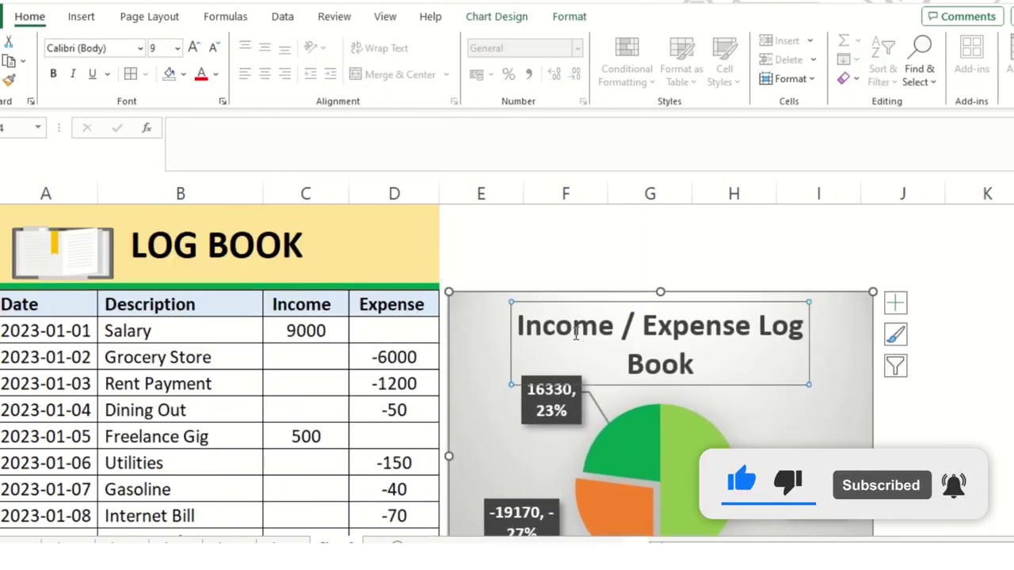
{"action": "left_click", "coordinate": [570, 325]}
{"action": "triple_click", "coordinate": [571, 324]}
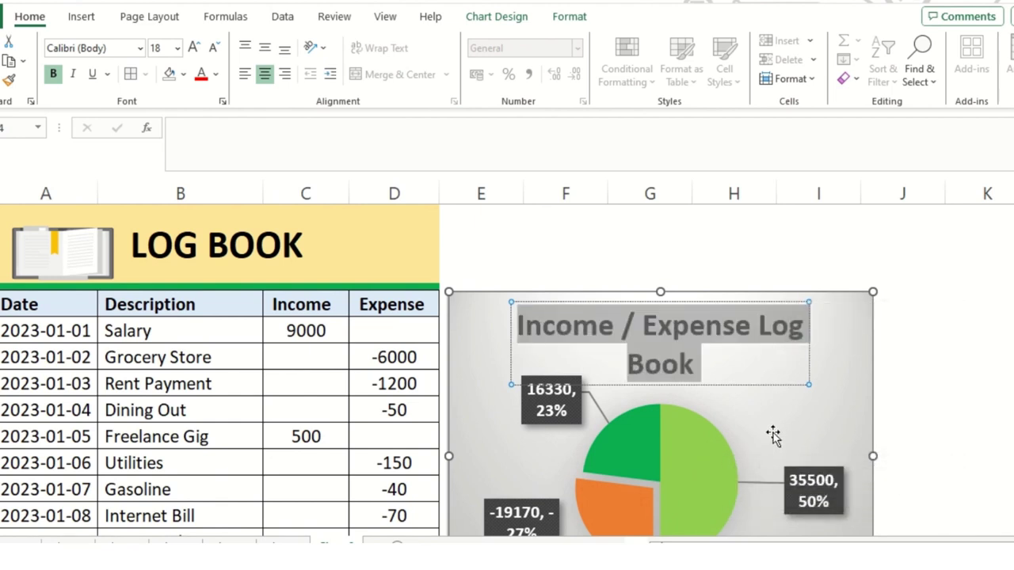
{"action": "left_click", "coordinate": [211, 48]}
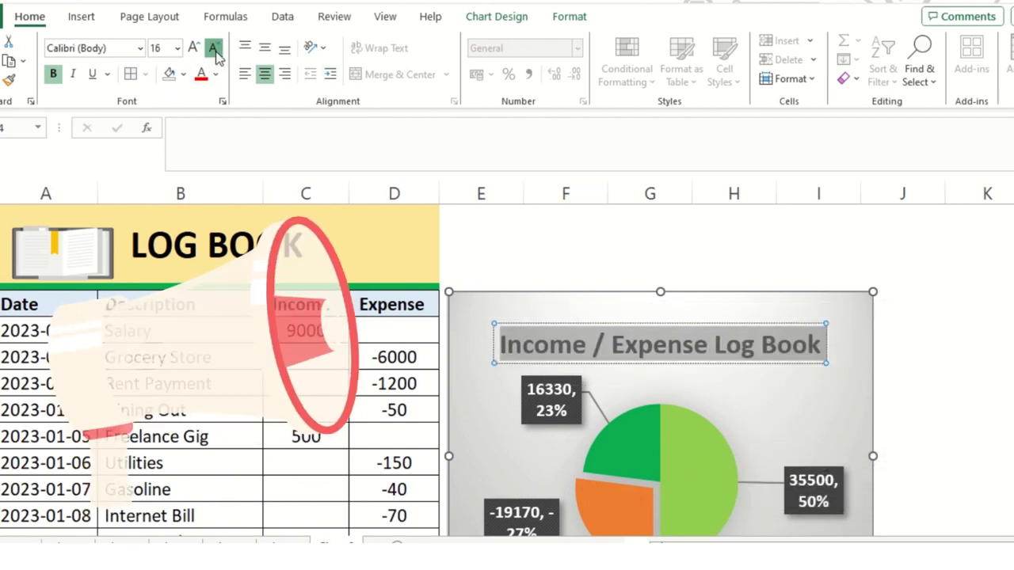
{"action": "left_click", "coordinate": [210, 48]}
{"action": "left_click", "coordinate": [211, 48]}
{"action": "left_click", "coordinate": [741, 292]}
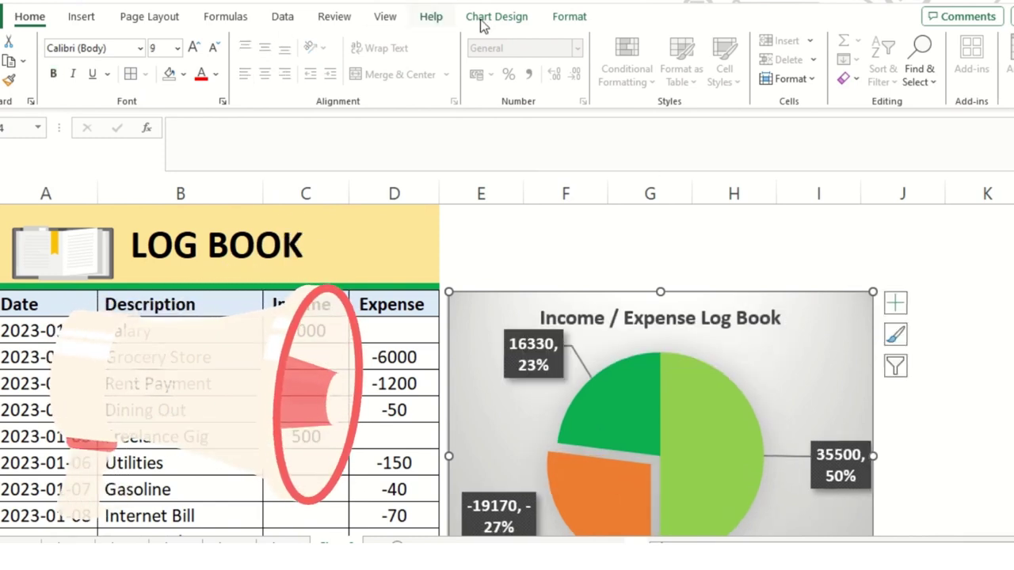
{"action": "left_click", "coordinate": [564, 18]}
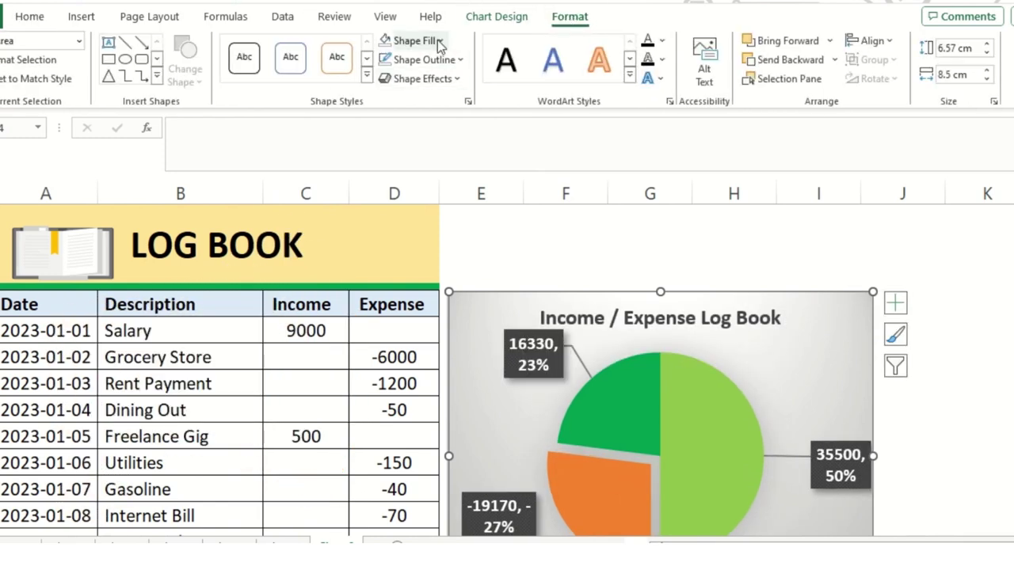
- Set the chart's Shape Fill to No Fill, removing the grey gradient background
{"action": "left_click", "coordinate": [390, 40]}
{"action": "left_click", "coordinate": [468, 248]}
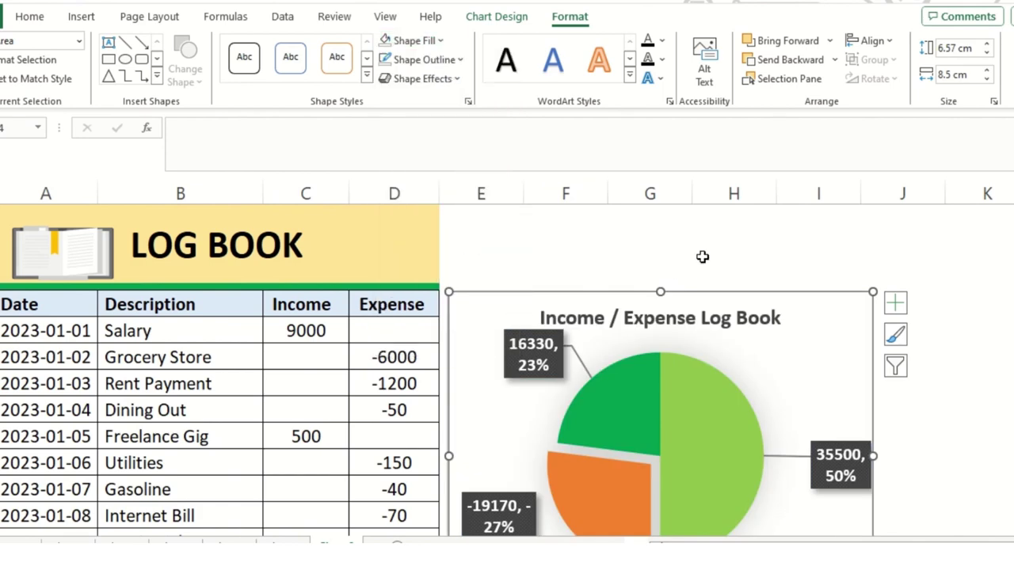
{"action": "scroll", "coordinate": [708, 256], "scroll_direction": "down", "scroll_amount": 2}
{"action": "scroll", "coordinate": [849, 439], "scroll_direction": "up", "scroll_amount": 1}
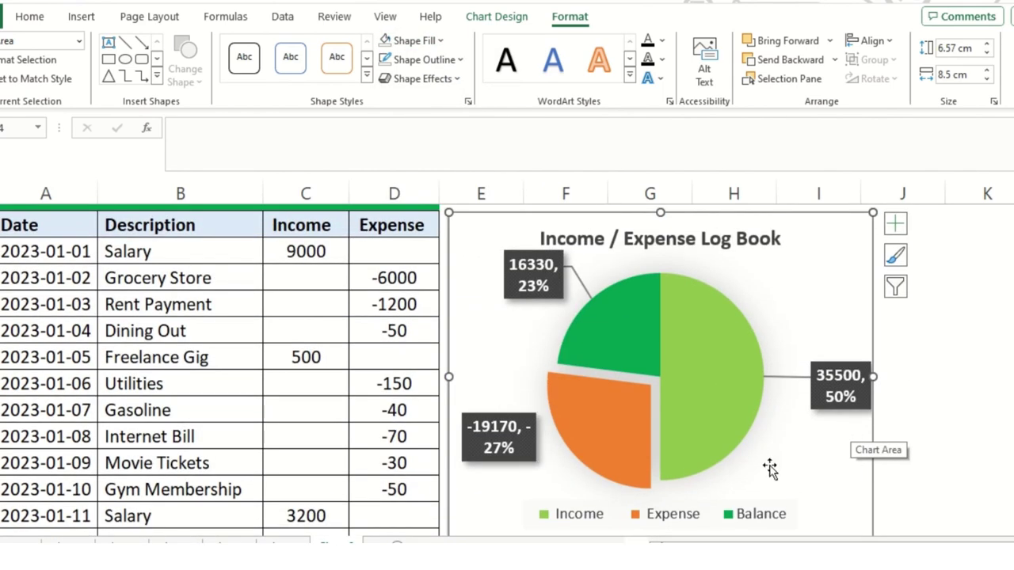
{"action": "scroll", "coordinate": [760, 448], "scroll_direction": "up", "scroll_amount": 1}
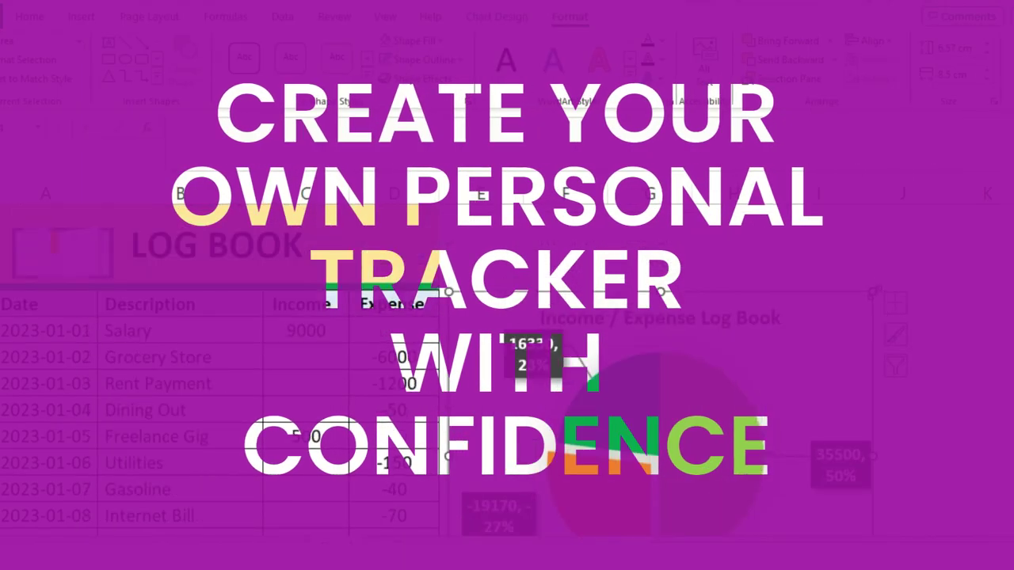
- Move the chart up beside the log table
{"action": "left_click_drag", "start_coordinate": [862, 328], "coordinate": [851, 261]}
{"action": "scroll", "coordinate": [829, 396], "scroll_direction": "down", "scroll_amount": 3}
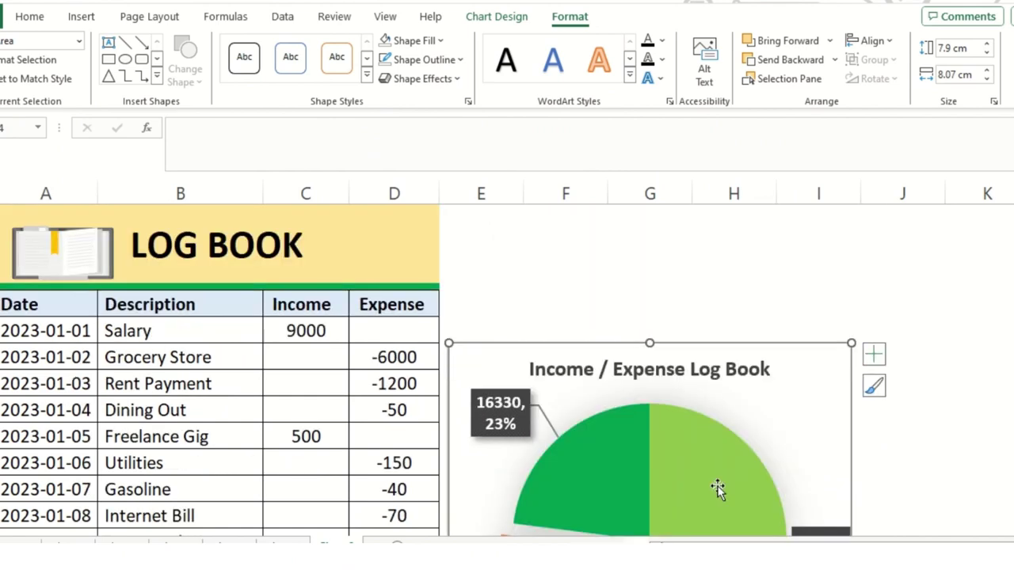
{"action": "left_click_drag", "start_coordinate": [724, 344], "coordinate": [722, 288]}
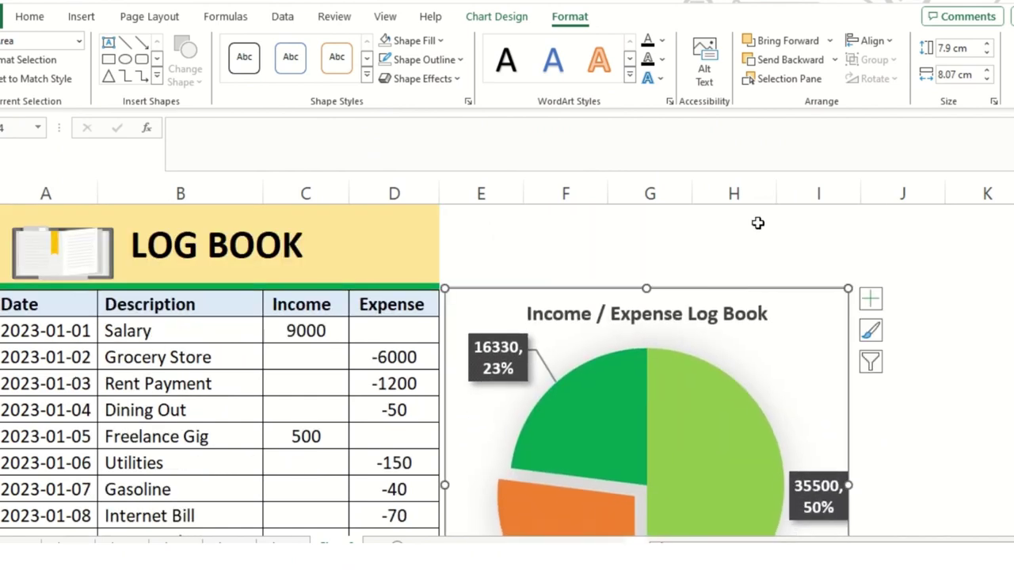
{"action": "left_click", "coordinate": [758, 222]}
{"action": "scroll", "coordinate": [756, 359], "scroll_direction": "down", "scroll_amount": 4}
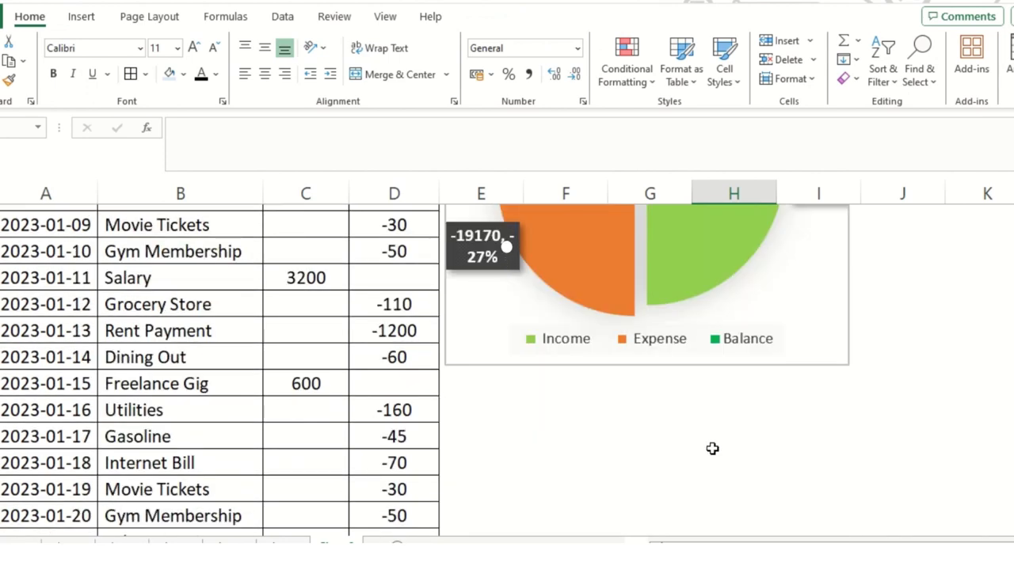
{"action": "scroll", "coordinate": [717, 444], "scroll_direction": "up", "scroll_amount": 4}
- Remove the chart's border outline and review the chart beside the table
{"action": "left_click", "coordinate": [835, 305]}
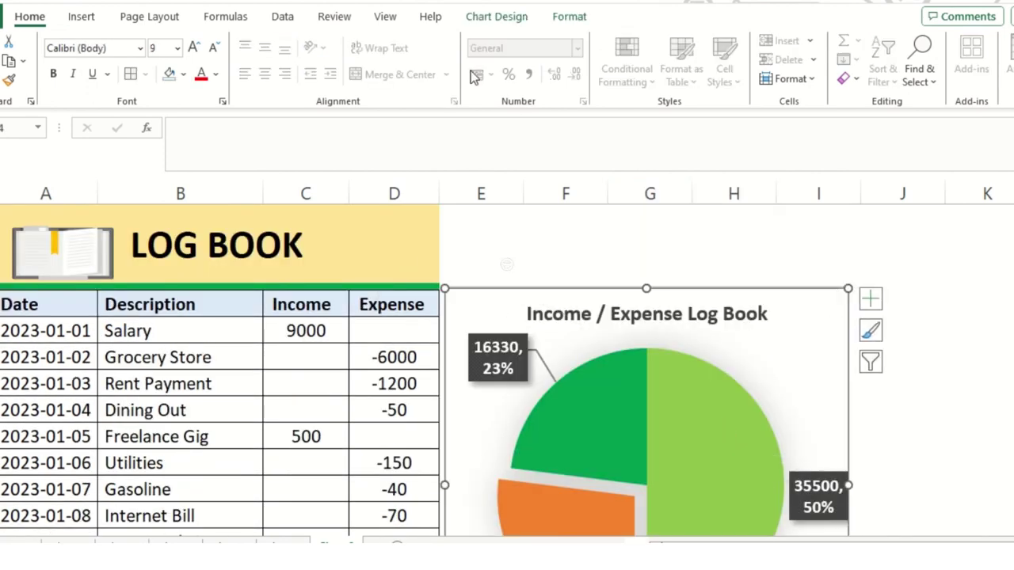
{"action": "left_click", "coordinate": [571, 18]}
{"action": "left_click", "coordinate": [520, 24]}
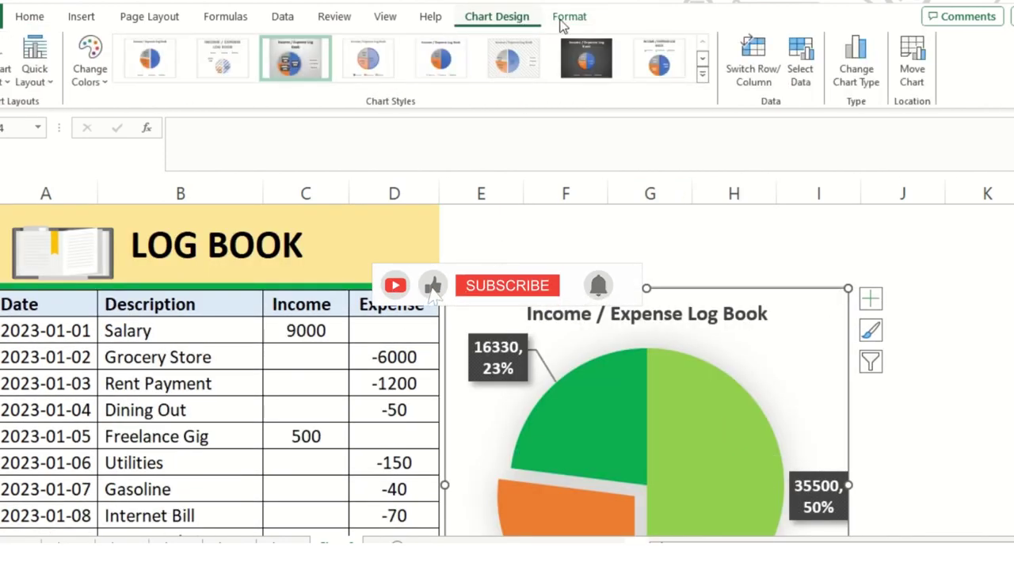
{"action": "left_click", "coordinate": [566, 21]}
{"action": "left_click", "coordinate": [424, 60]}
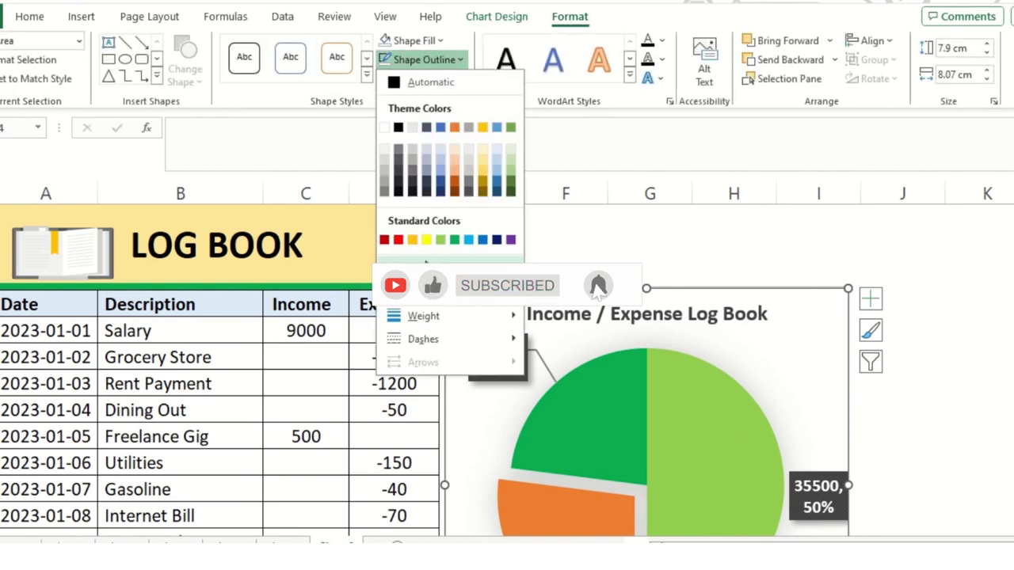
{"action": "key", "text": "Escape"}
{"action": "left_click", "coordinate": [903, 367]}
{"action": "scroll", "coordinate": [847, 380], "scroll_direction": "down", "scroll_amount": 2}
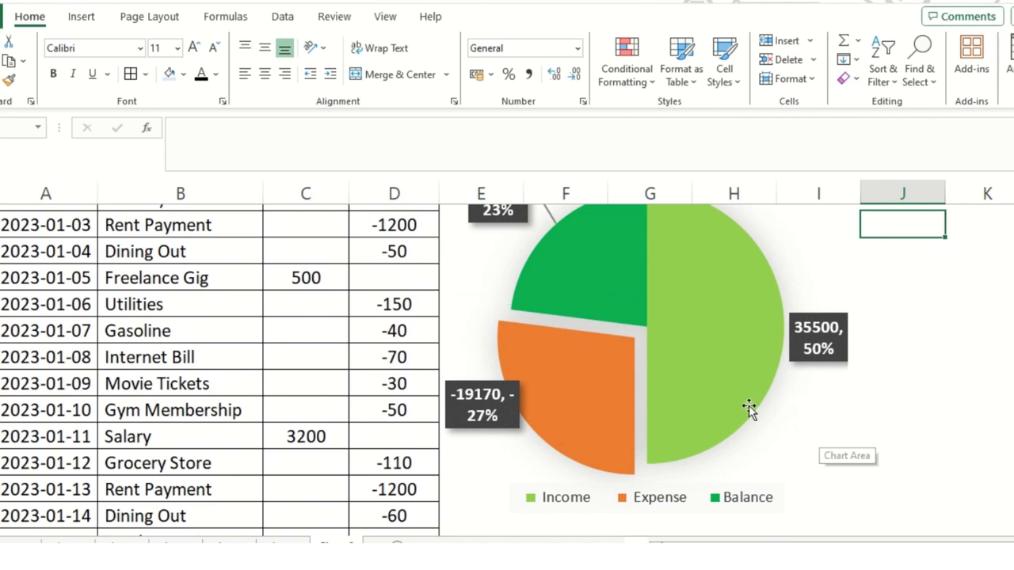
{"action": "scroll", "coordinate": [610, 356], "scroll_direction": "up", "scroll_amount": 2}
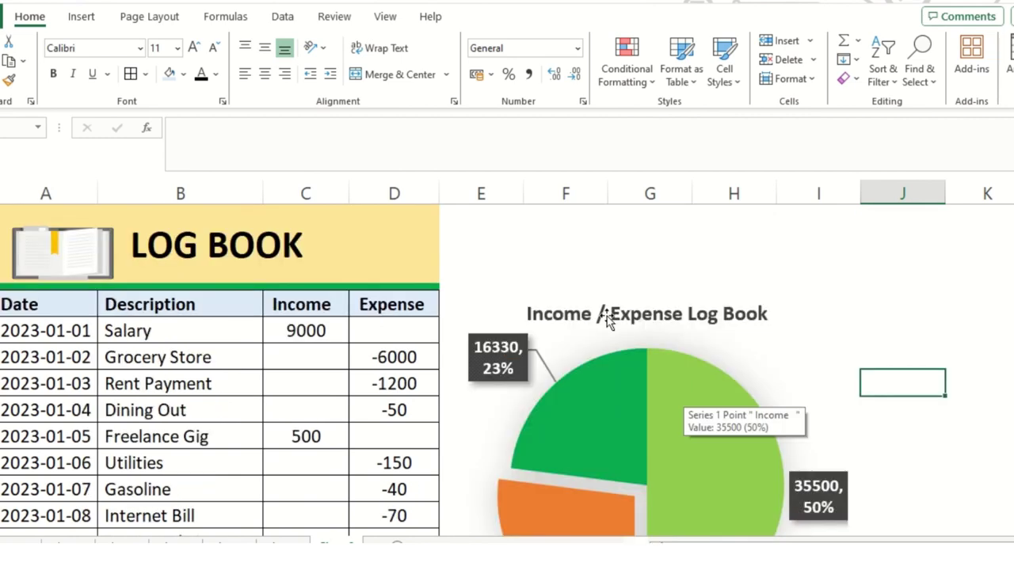
{"action": "scroll", "coordinate": [608, 354], "scroll_direction": "down", "scroll_amount": 2}
{"action": "left_click", "coordinate": [602, 358]}
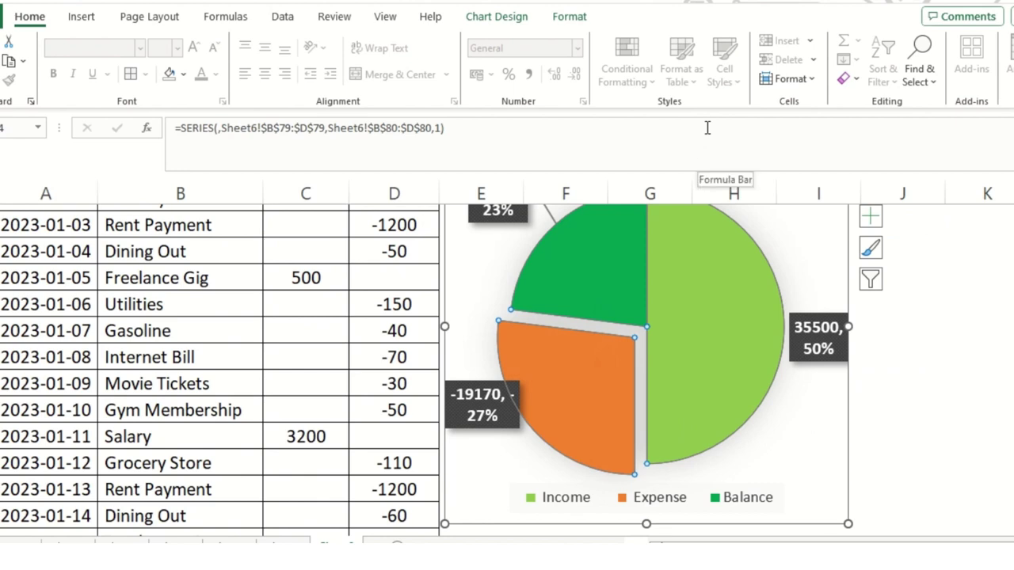
{"action": "left_click", "coordinate": [979, 355]}
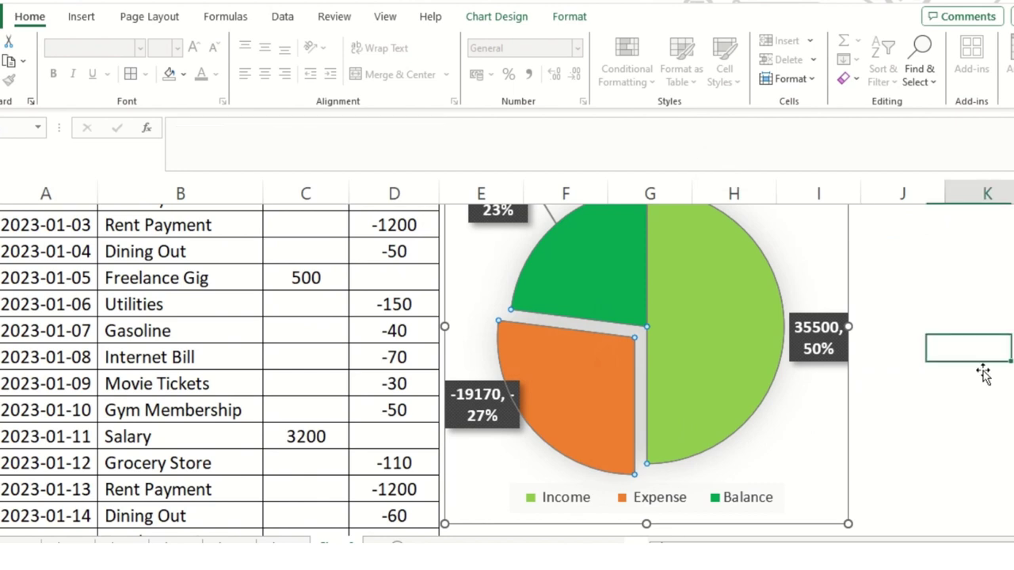
{"action": "scroll", "coordinate": [882, 418], "scroll_direction": "up", "scroll_amount": 2}
{"action": "mouse_move", "coordinate": [682, 369]}
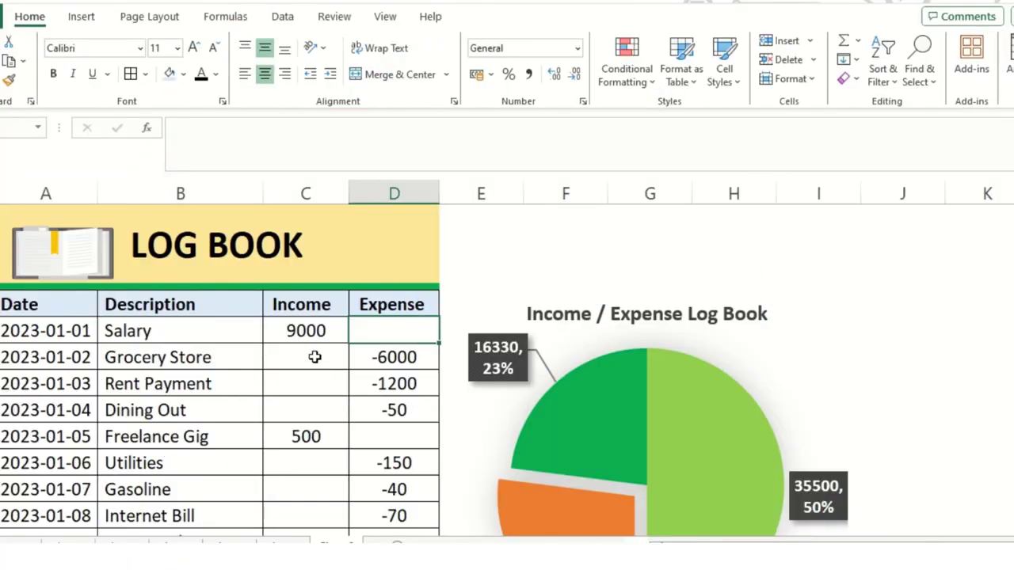
{"action": "left_click", "coordinate": [308, 355]}
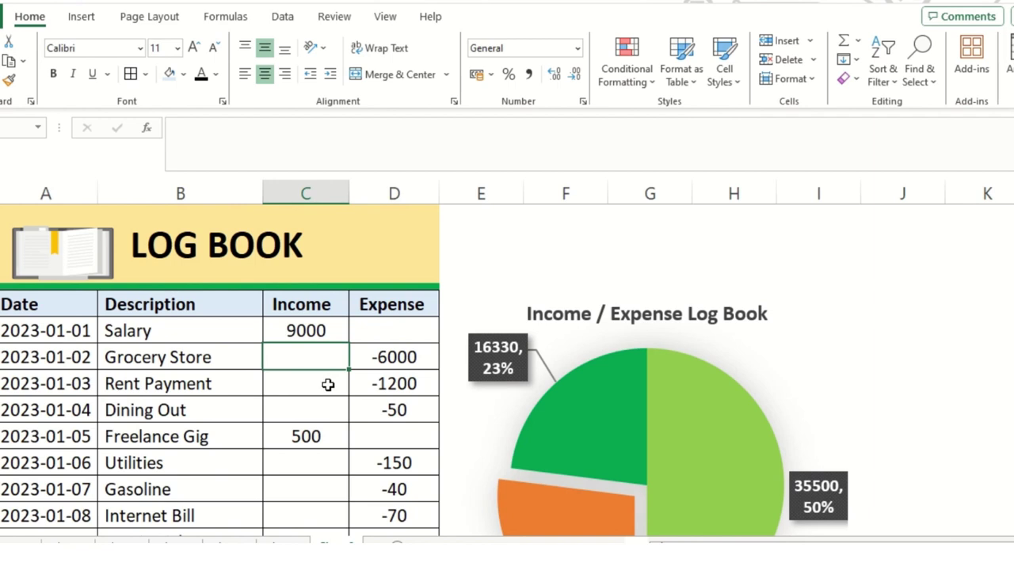
- Enter the Grocery Store running-balance formula adding the 9000 Salary income and the Grocery expense
{"action": "type", "text": "="}
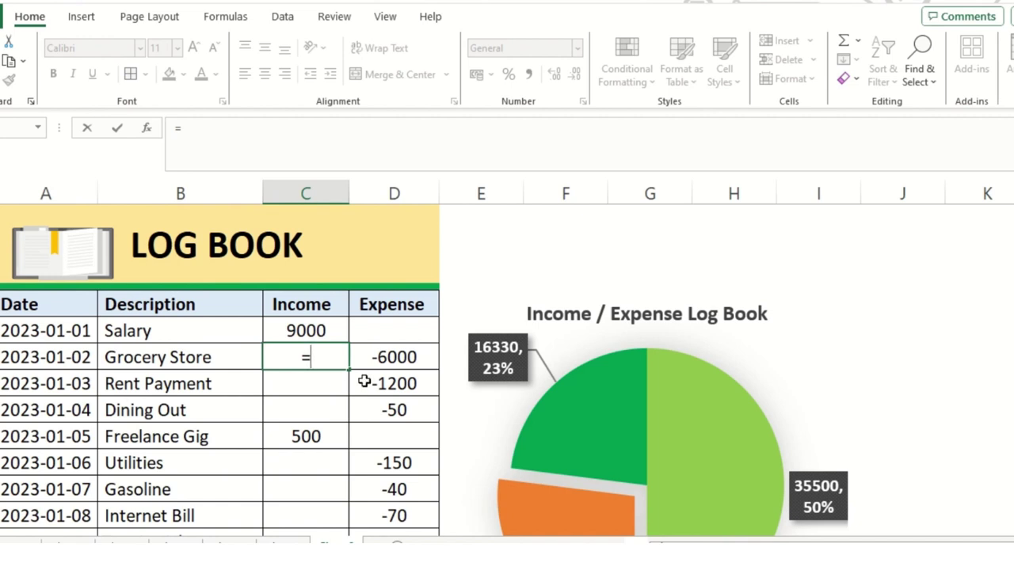
{"action": "left_click", "coordinate": [328, 328]}
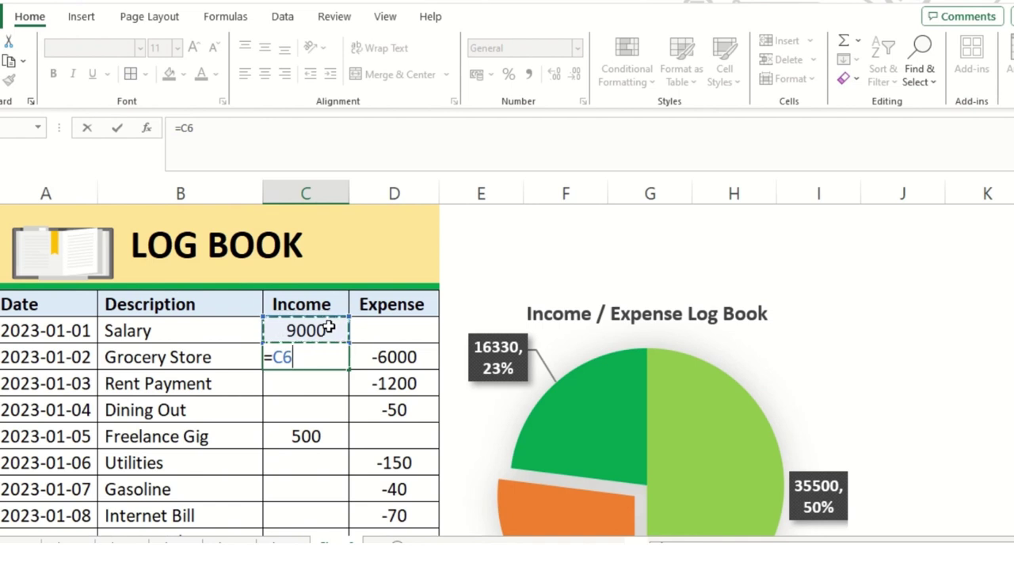
{"action": "type", "text": "+"}
{"action": "left_click", "coordinate": [377, 362]}
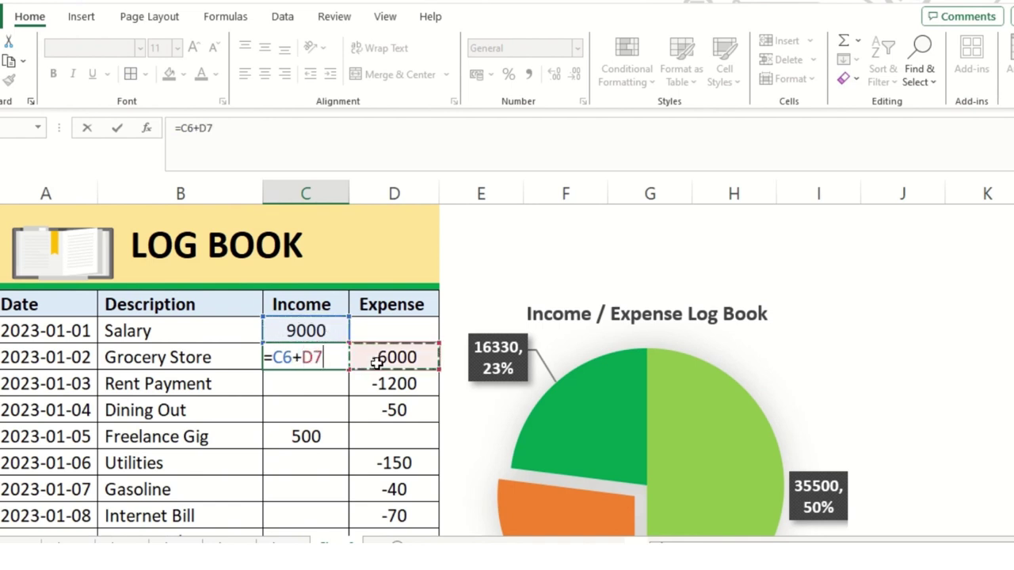
{"action": "key", "text": "Return"}
{"action": "left_click", "coordinate": [338, 356]}
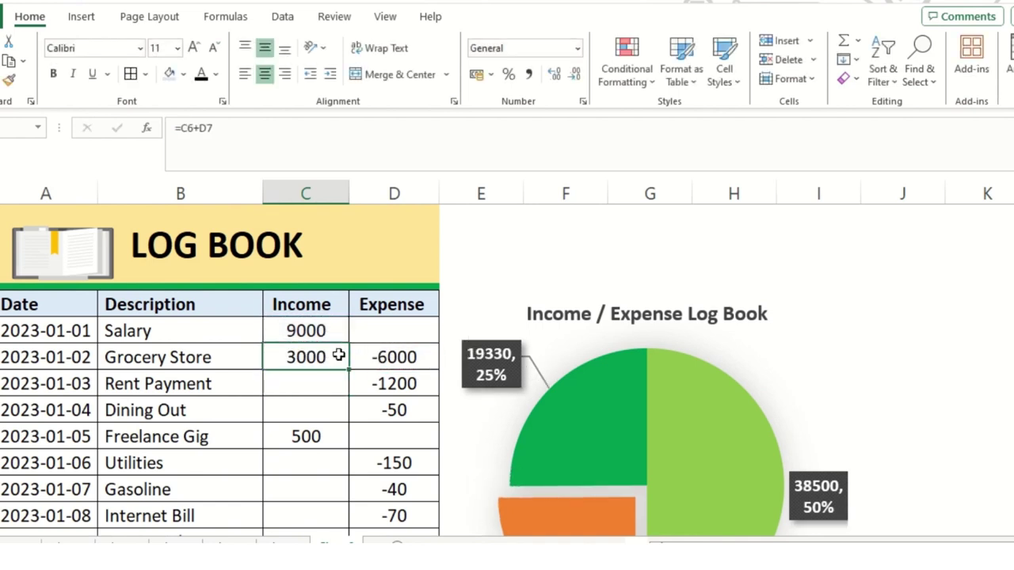
{"action": "scroll", "coordinate": [328, 380], "scroll_direction": "down", "scroll_amount": 1}
- Enter =C7+D8 in the Rent Payment Income cell C8 to show 1800
{"action": "left_click", "coordinate": [322, 302]}
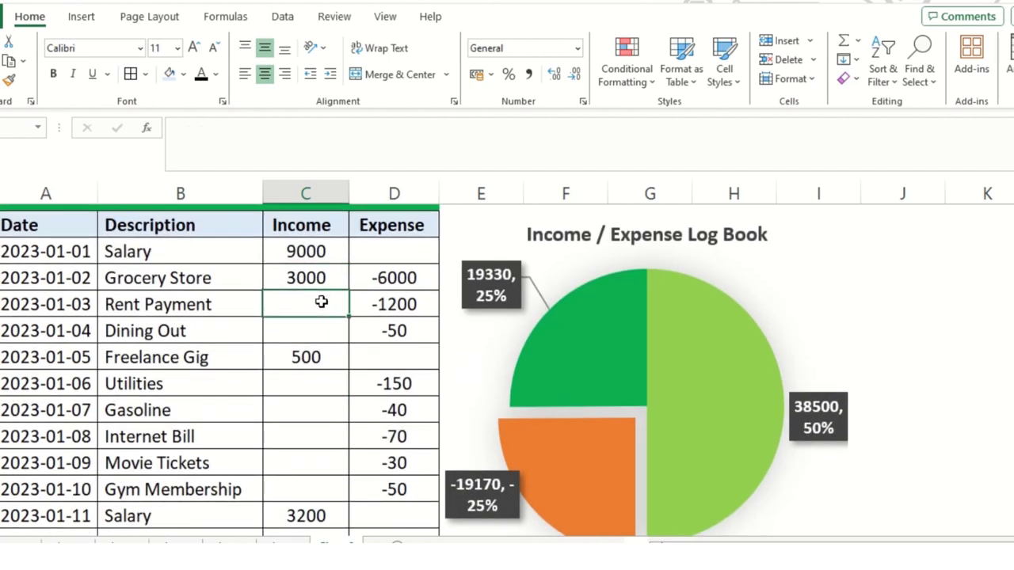
{"action": "type", "text": "="}
{"action": "left_click", "coordinate": [321, 278]}
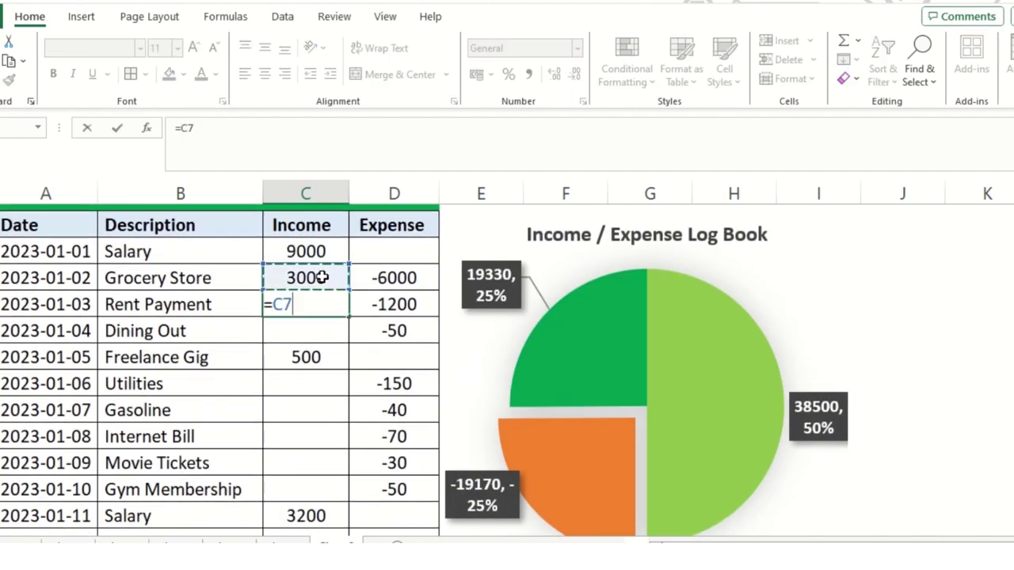
{"action": "type", "text": "+"}
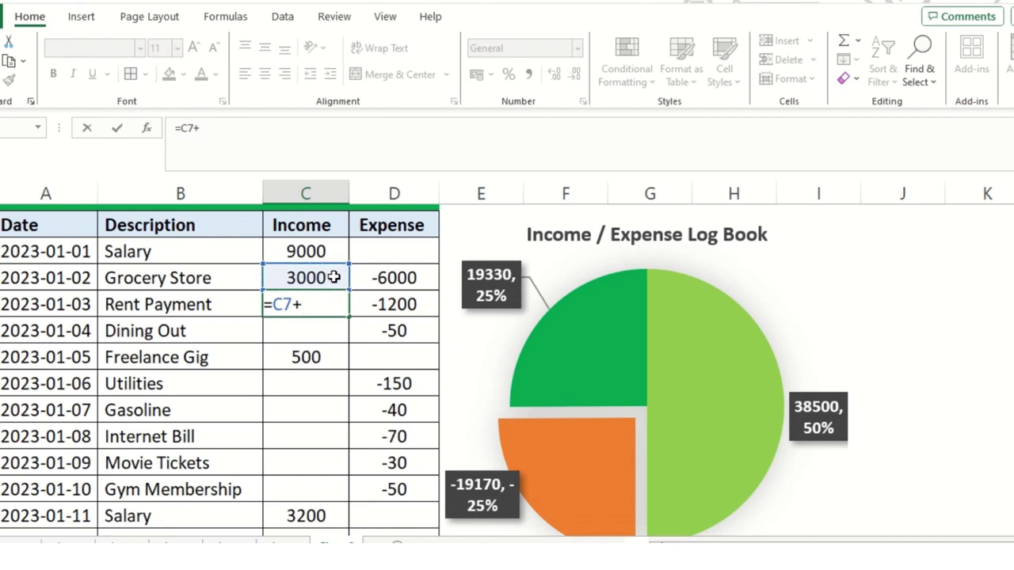
{"action": "left_click", "coordinate": [400, 304]}
{"action": "key", "text": "Return"}
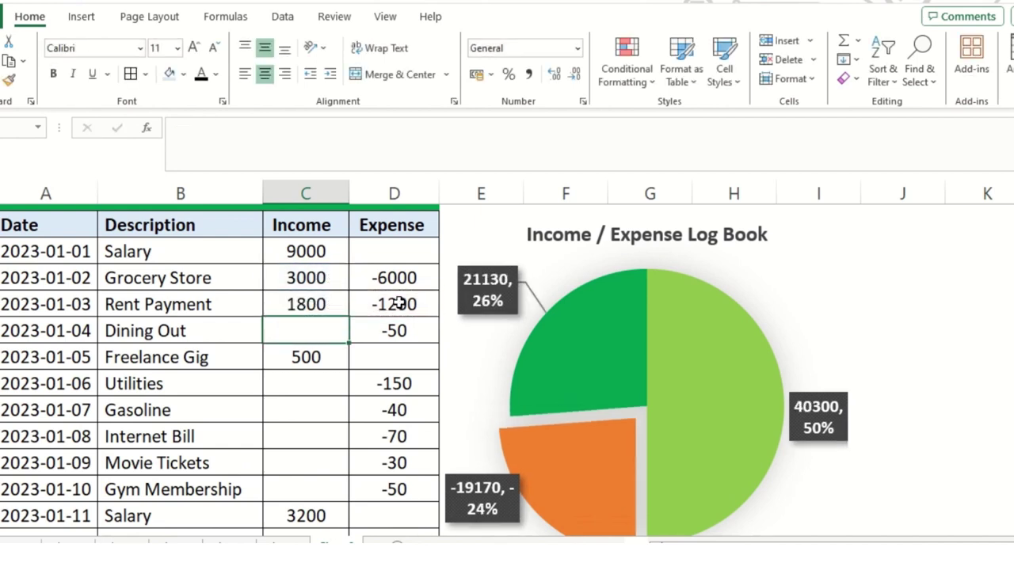
- Enter =C8+D9 in the Dining Out Income cell C9 to show 1750
{"action": "type", "text": "="}
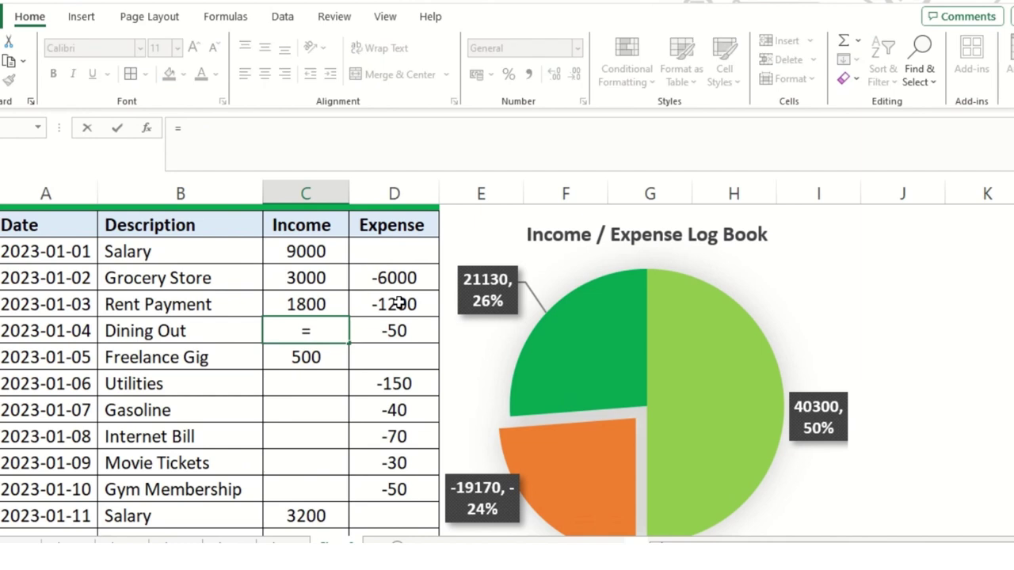
{"action": "left_click", "coordinate": [333, 306]}
{"action": "type", "text": "="}
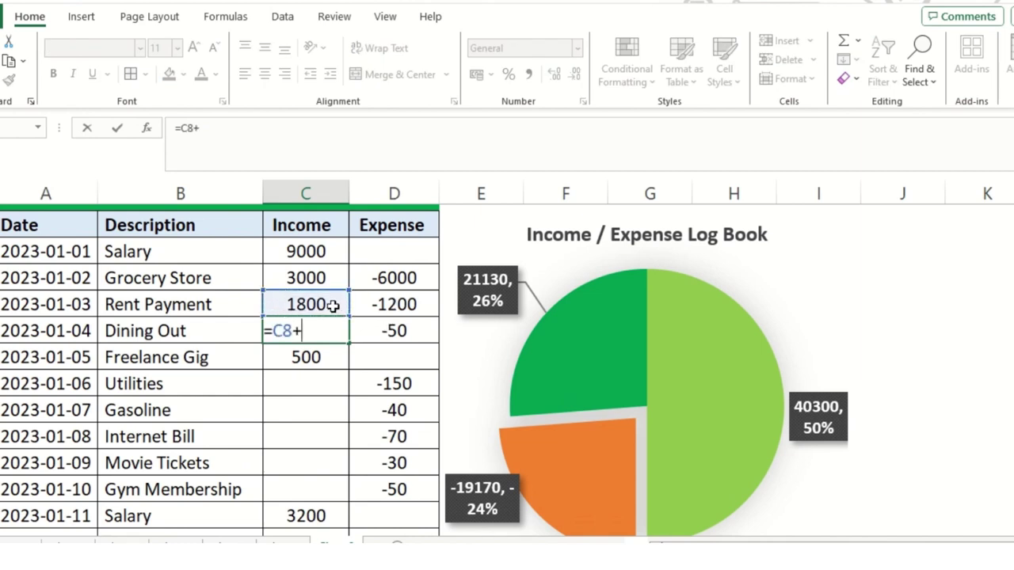
{"action": "left_click", "coordinate": [392, 332]}
{"action": "key", "text": "Return"}
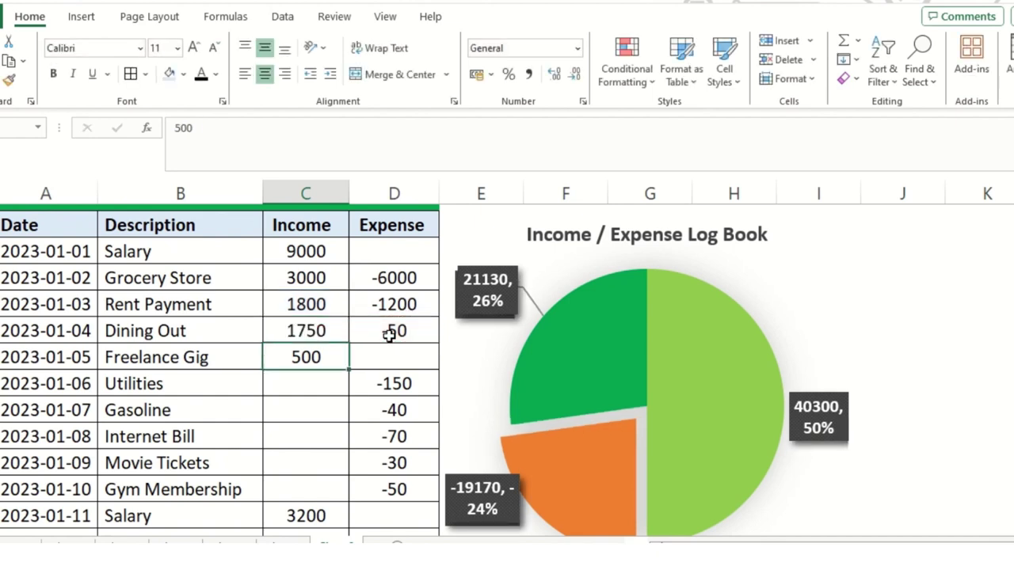
{"action": "left_click", "coordinate": [327, 386]}
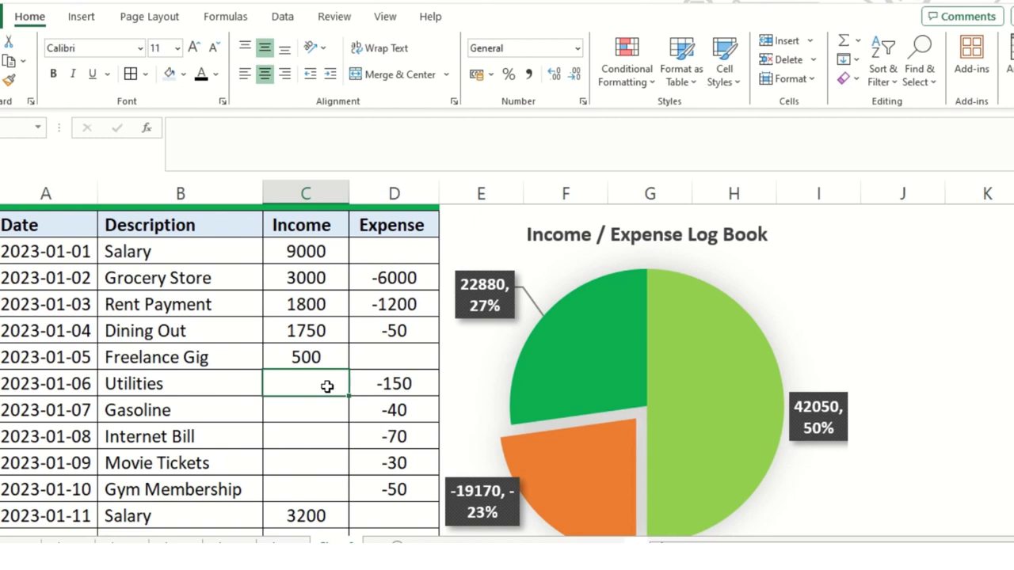
- Enter =C10+D11 and =C11+D12 for Utilities and Gasoline, giving 350 and 310
{"action": "scroll", "coordinate": [327, 386], "scroll_direction": "up", "scroll_amount": 1}
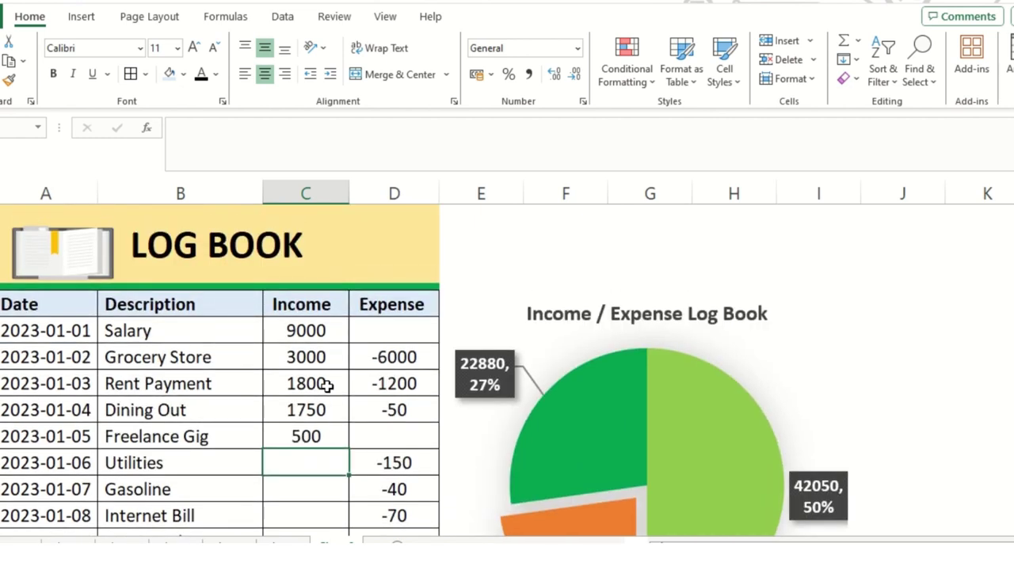
{"action": "scroll", "coordinate": [333, 400], "scroll_direction": "down", "scroll_amount": 1}
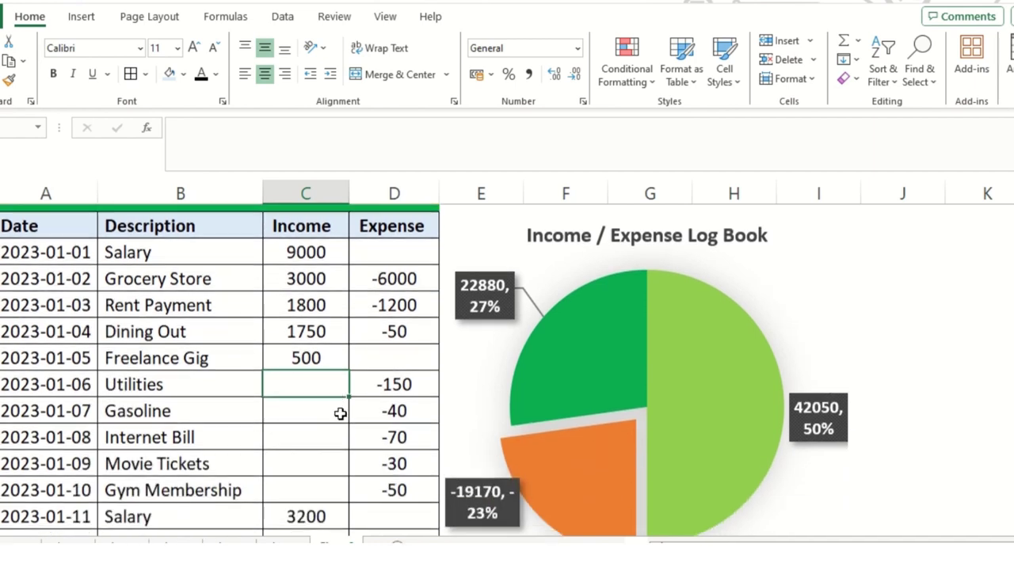
{"action": "type", "text": "="}
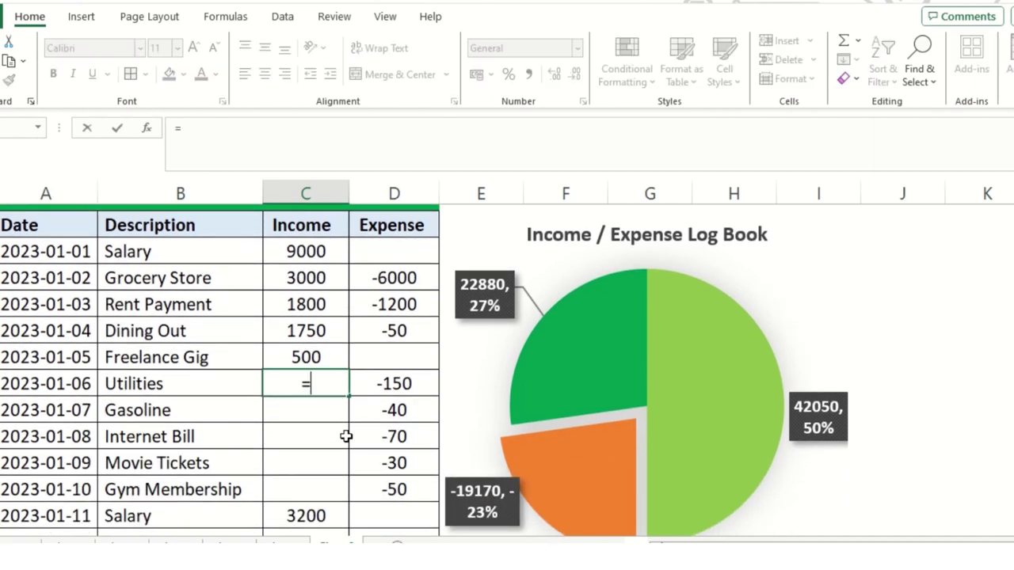
{"action": "key", "text": "Up"}
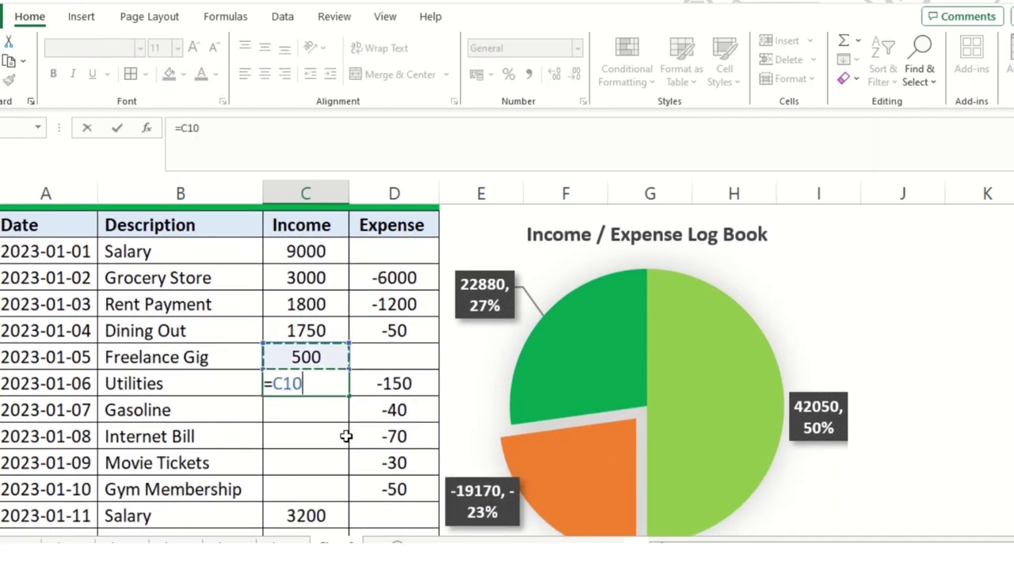
{"action": "type", "text": "+"}
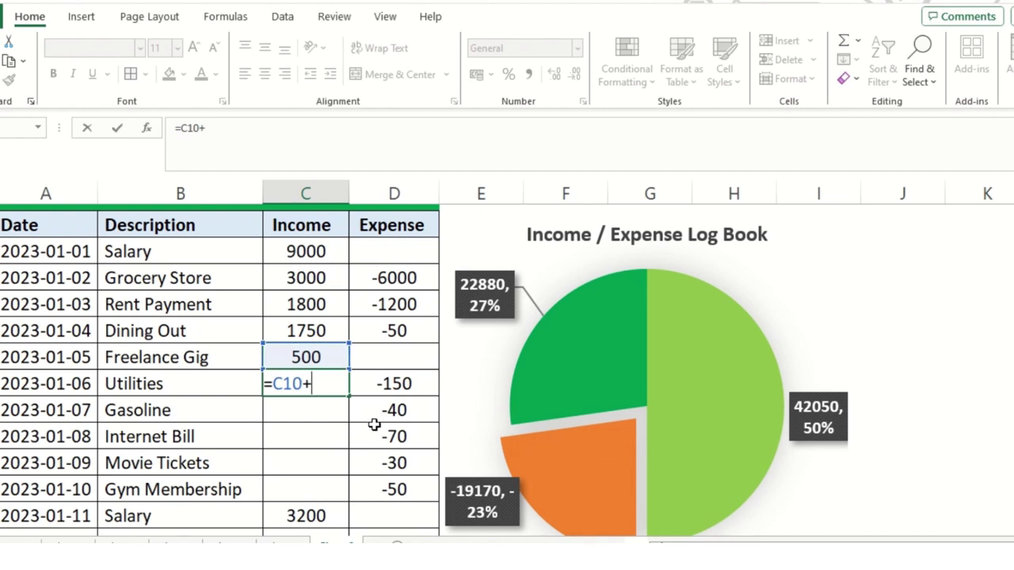
{"action": "left_click", "coordinate": [403, 384]}
{"action": "key", "text": "Return"}
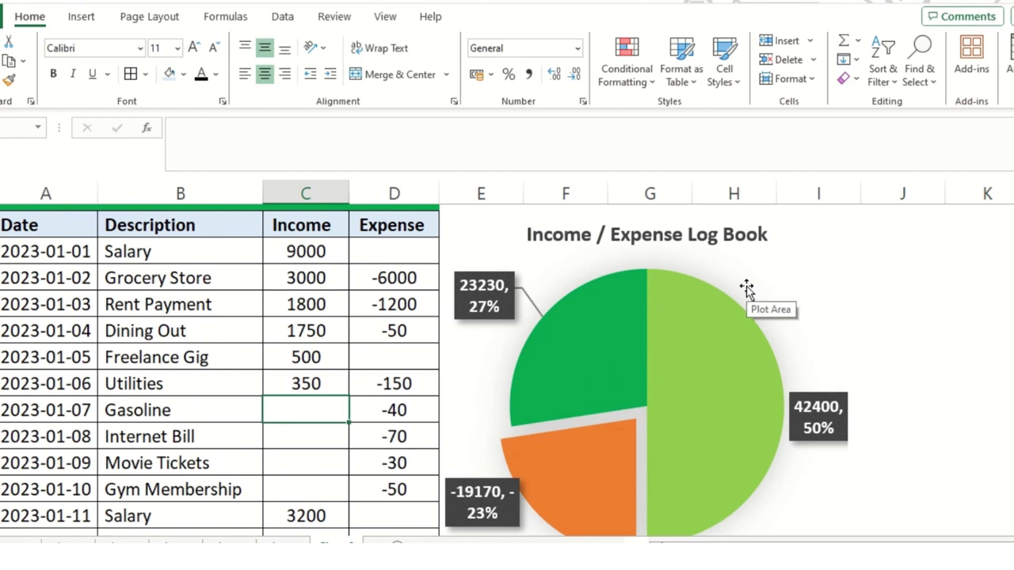
{"action": "type", "text": "="}
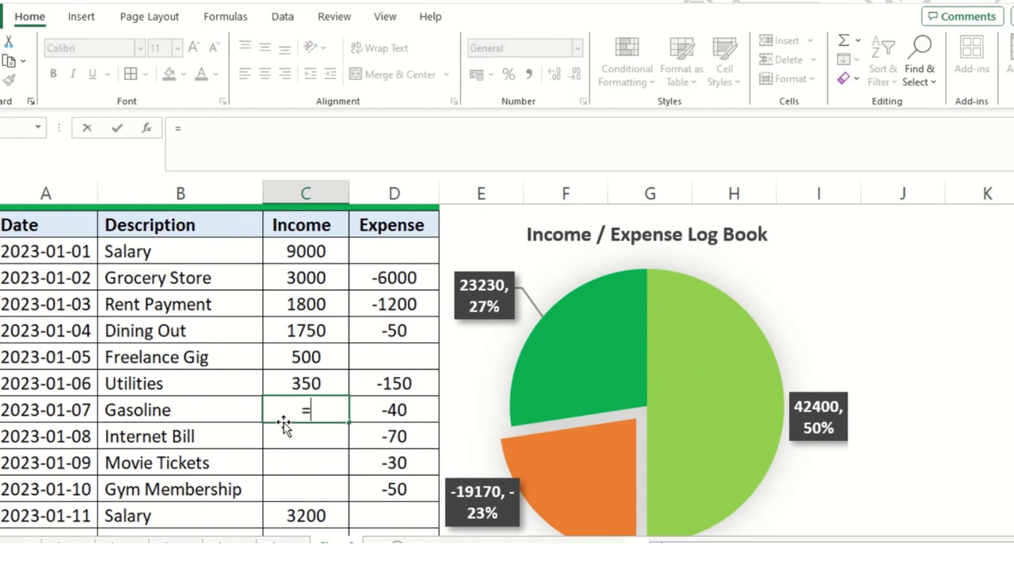
{"action": "left_click", "coordinate": [321, 383]}
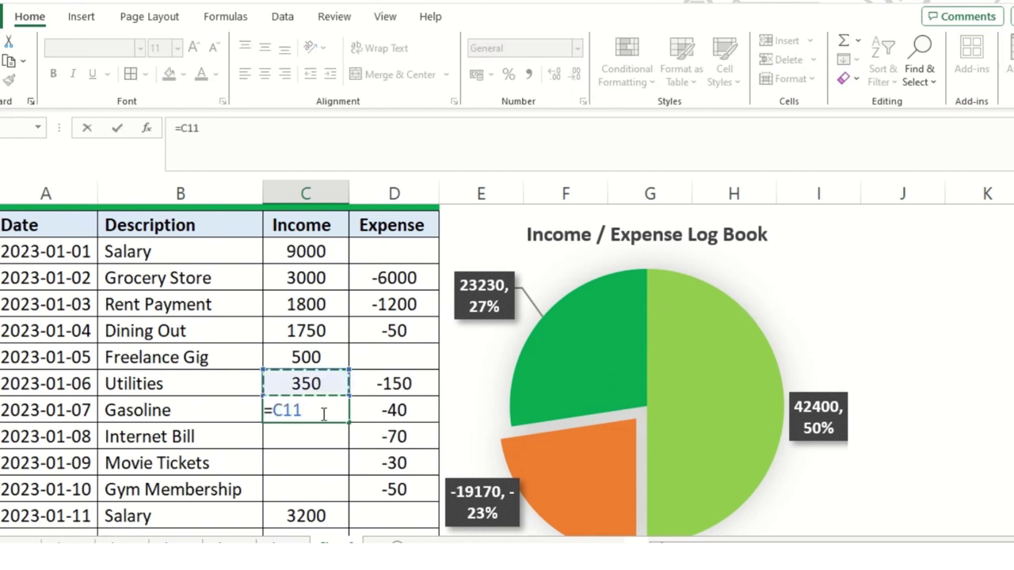
{"action": "type", "text": "+"}
{"action": "left_click", "coordinate": [405, 409]}
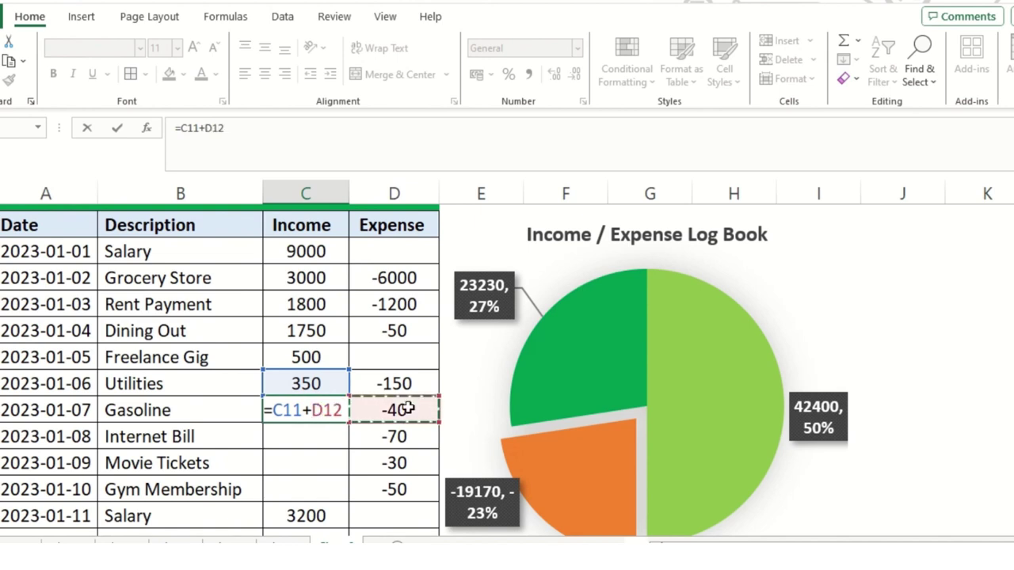
{"action": "key", "text": "Return"}
- Enter =C12+D13, =C13+D14, =C14+D15 for Internet Bill, Movie Tickets, Gym Membership (240, 210, 160)
{"action": "type", "text": "="}
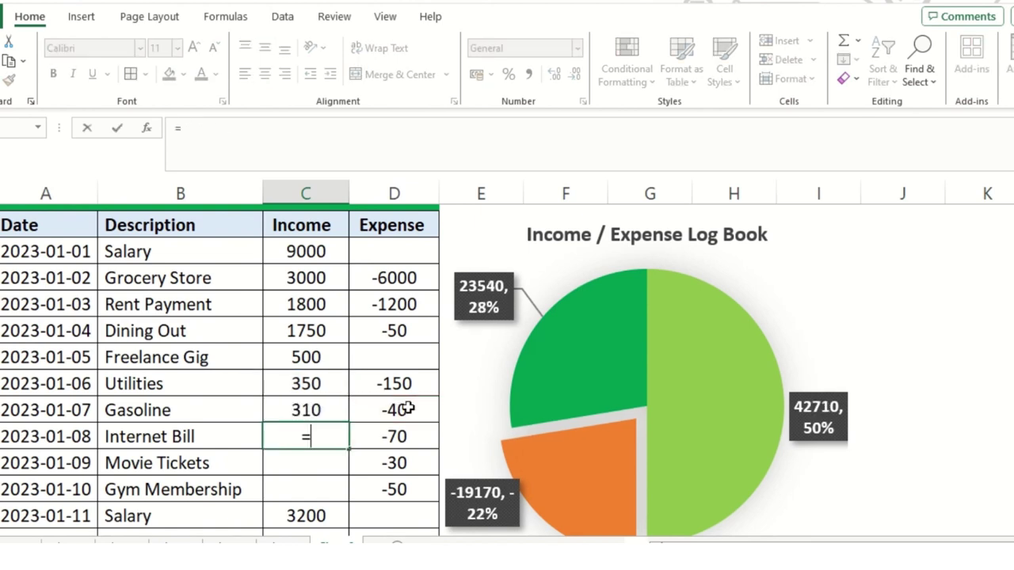
{"action": "left_click", "coordinate": [337, 410]}
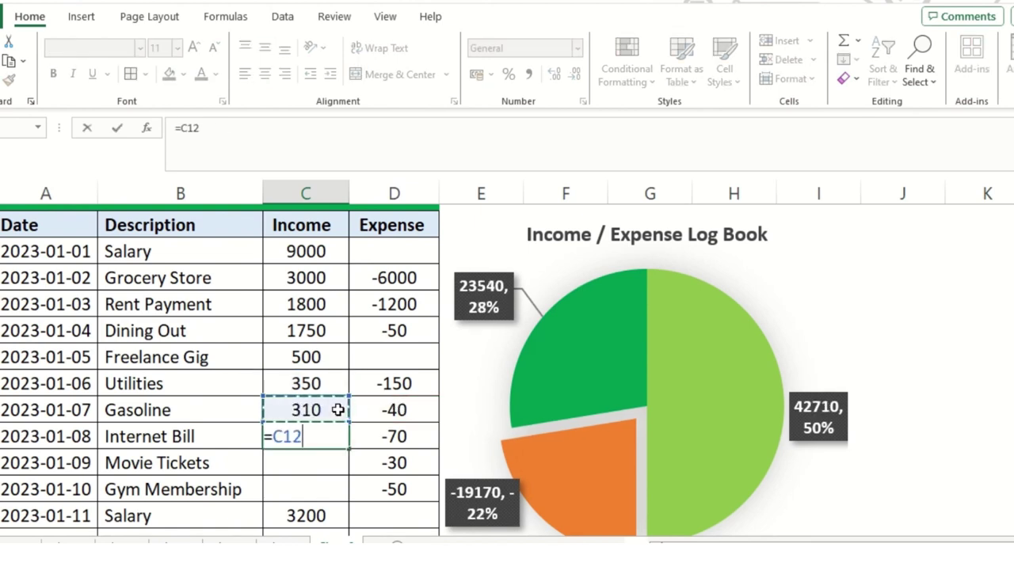
{"action": "type", "text": "+"}
{"action": "left_click", "coordinate": [411, 438]}
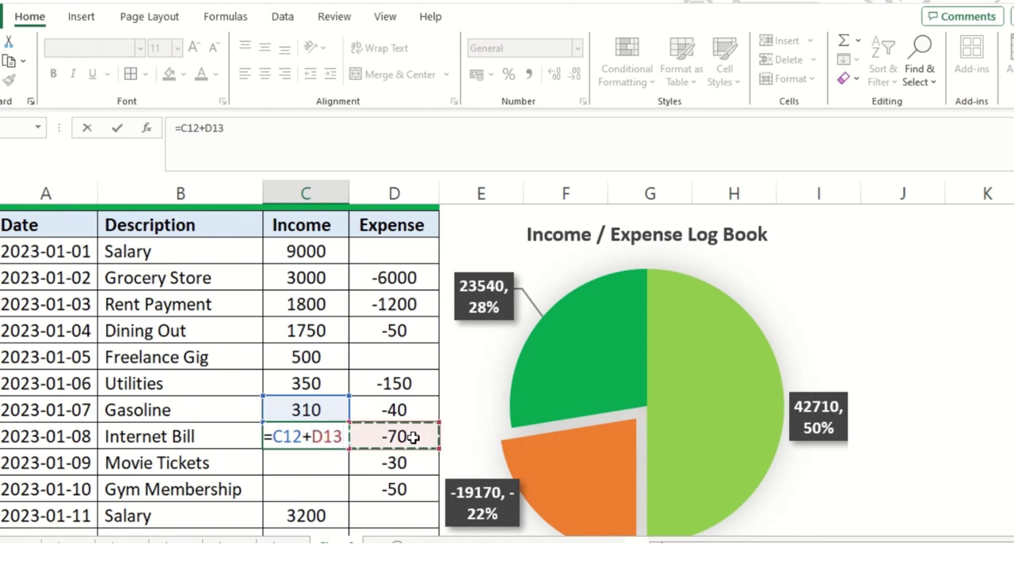
{"action": "key", "text": "Return"}
{"action": "type", "text": "="}
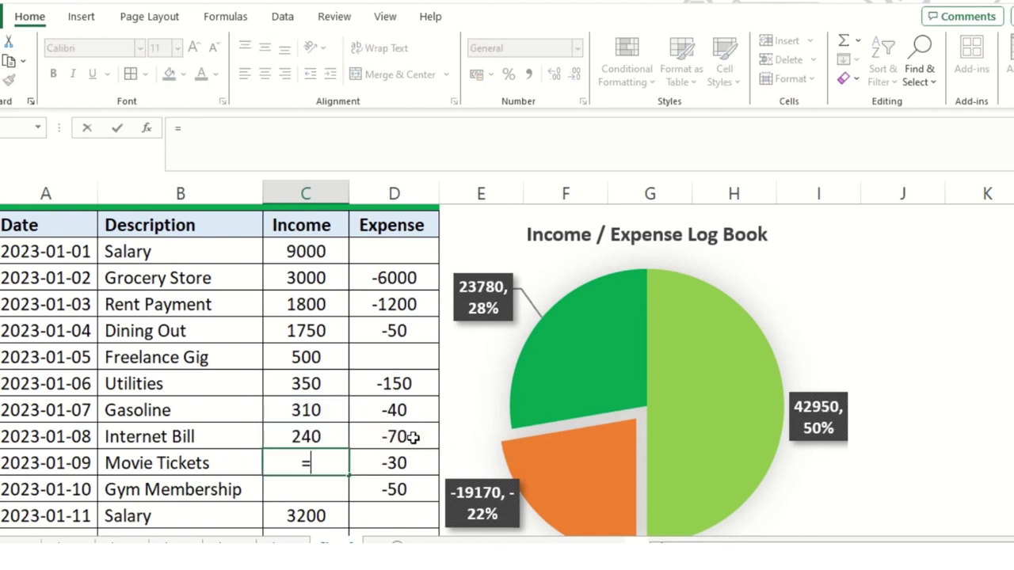
{"action": "left_click", "coordinate": [318, 438]}
{"action": "type", "text": "+"}
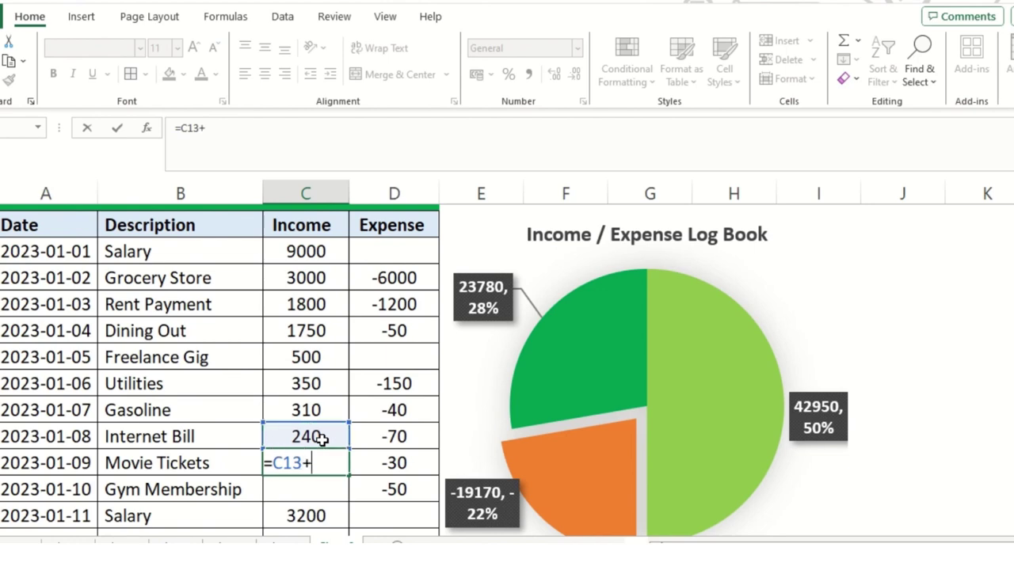
{"action": "left_click", "coordinate": [387, 463]}
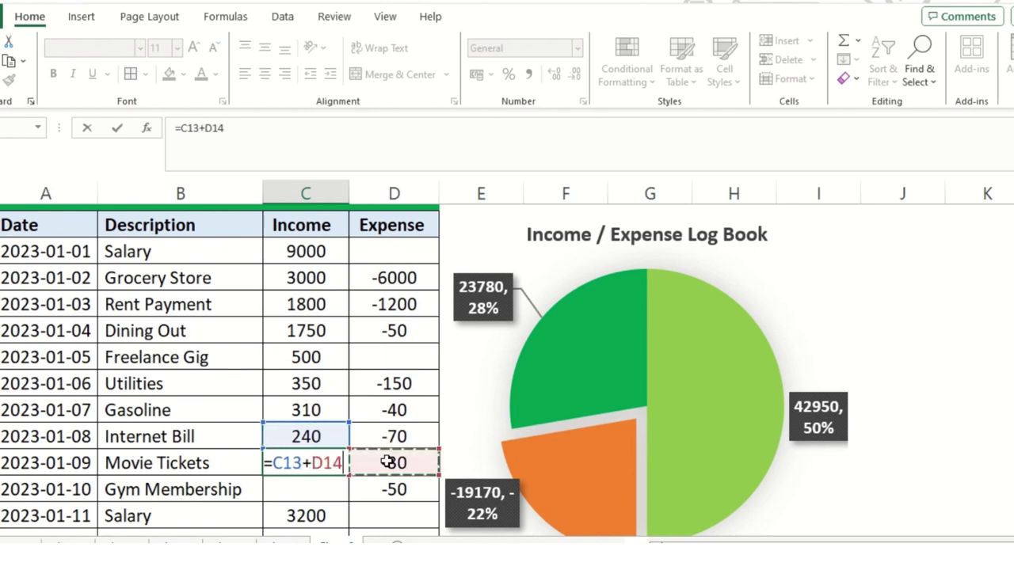
{"action": "key", "text": "Return"}
{"action": "type", "text": "="}
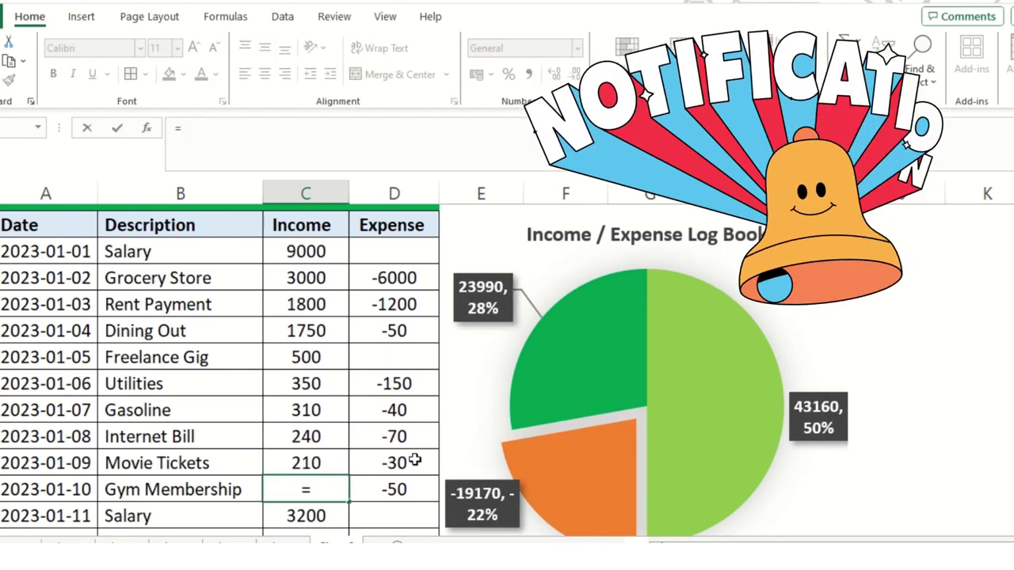
{"action": "left_click", "coordinate": [324, 461]}
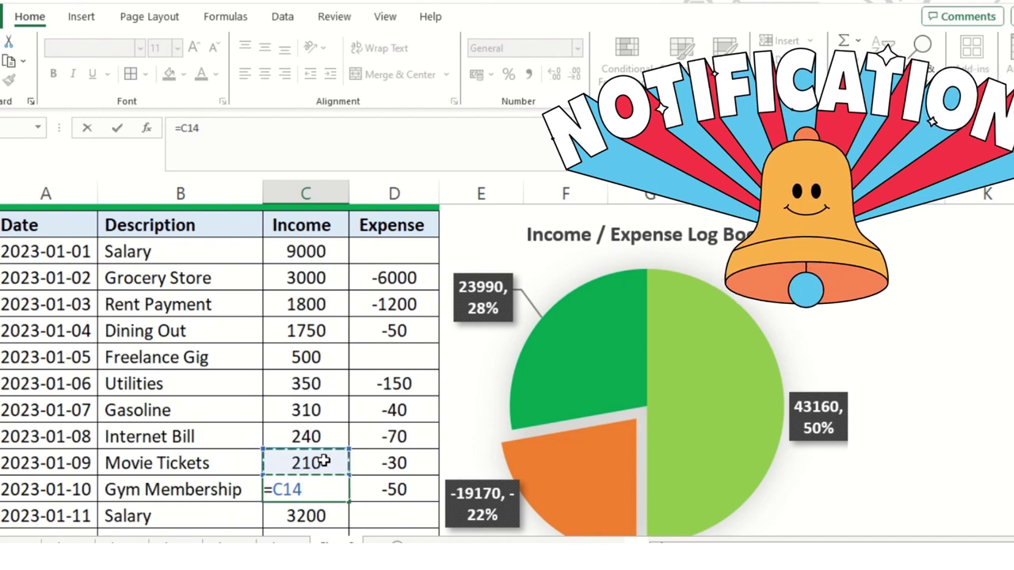
{"action": "type", "text": "+"}
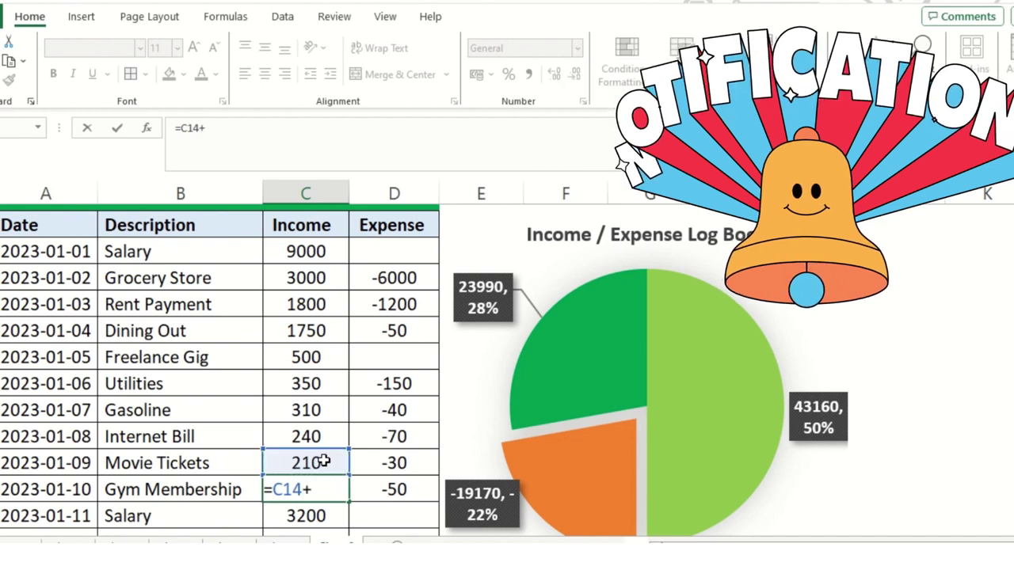
{"action": "left_click", "coordinate": [372, 492]}
{"action": "key", "text": "Return"}
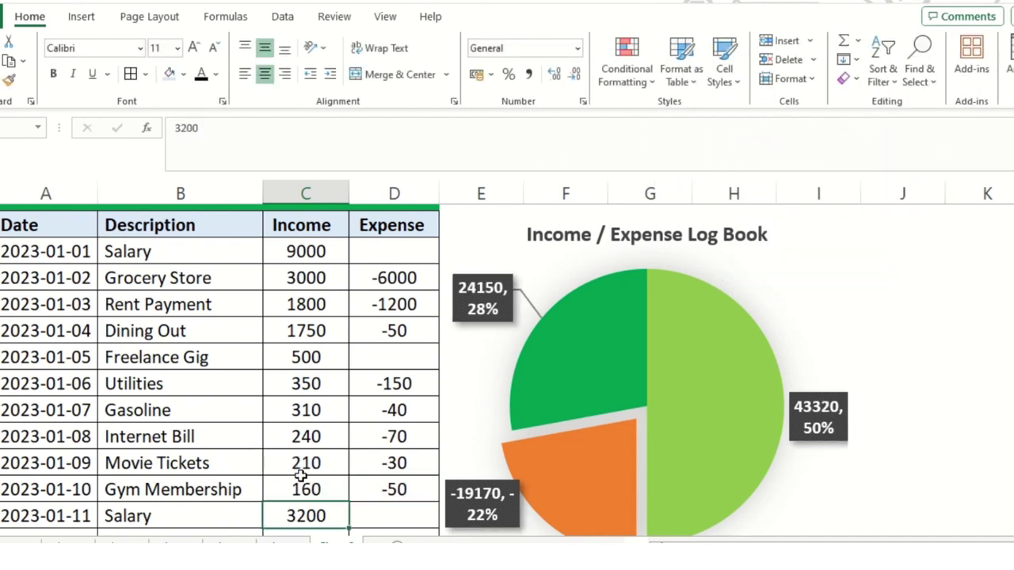
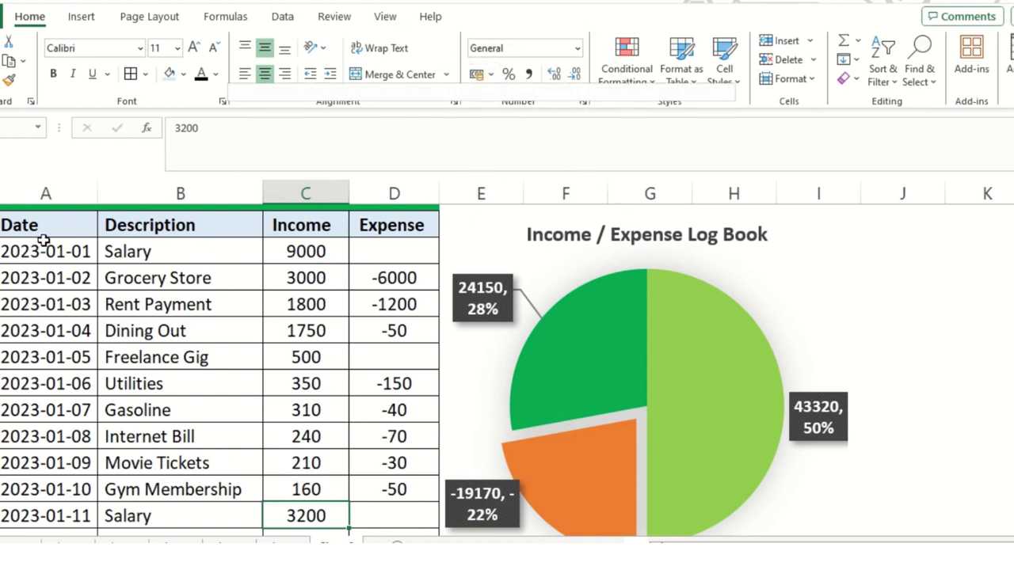
- Insert a Line with Markers chart of the Date, Description and Income data in A1:C10
{"action": "left_click_drag", "start_coordinate": [31, 226], "coordinate": [293, 492]}
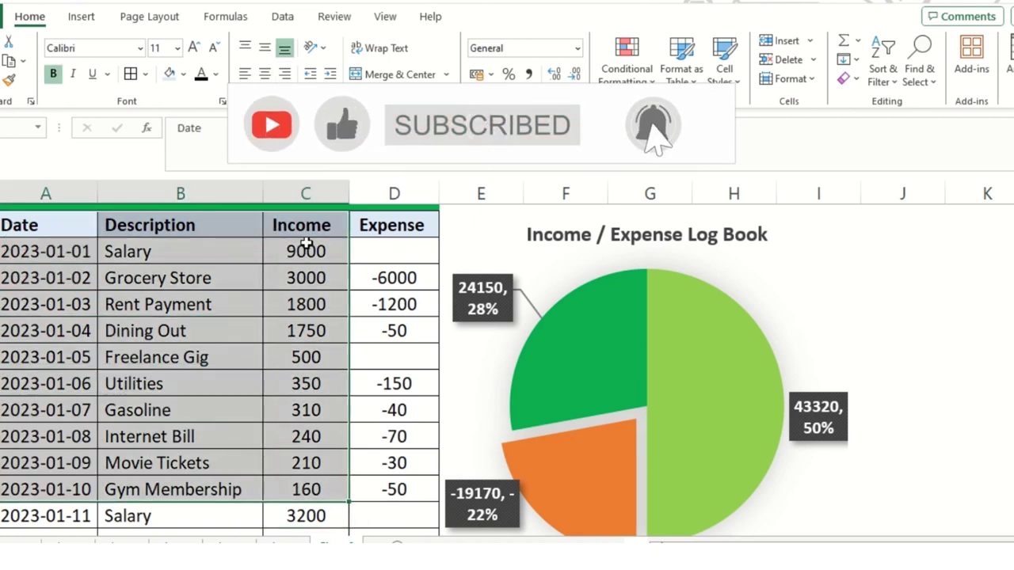
{"action": "left_click", "coordinate": [81, 17]}
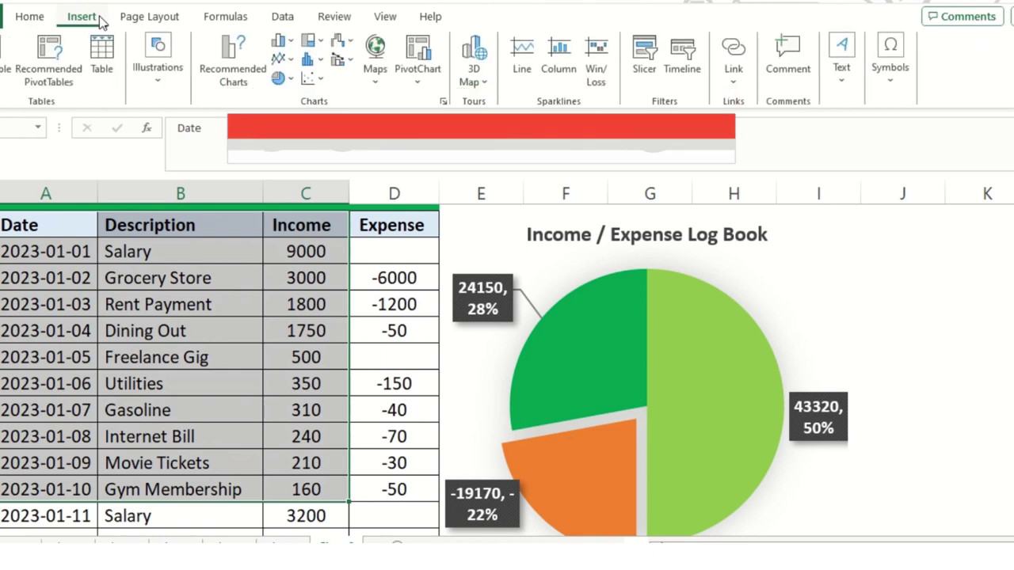
{"action": "left_click", "coordinate": [298, 65]}
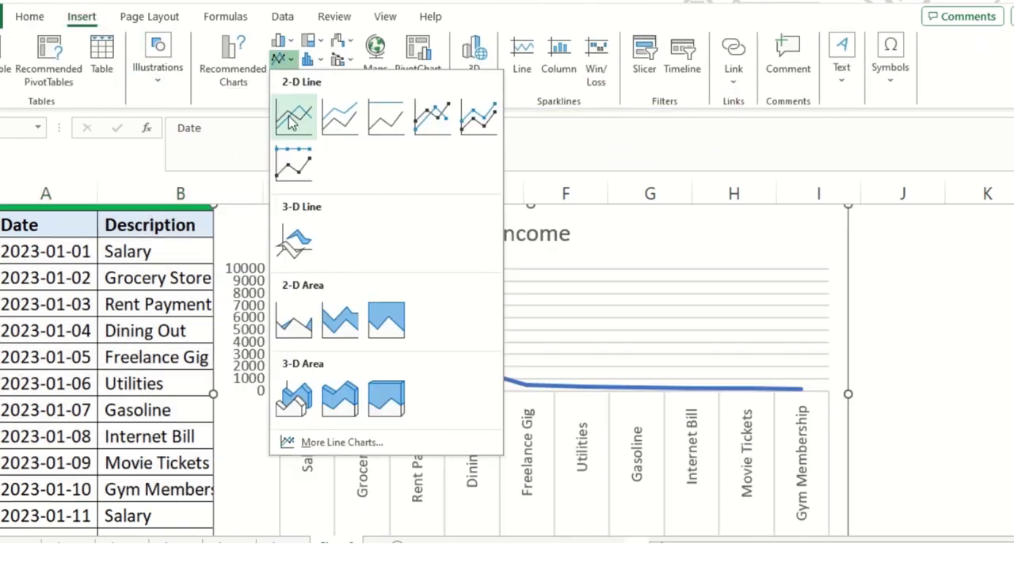
{"action": "left_click", "coordinate": [432, 116]}
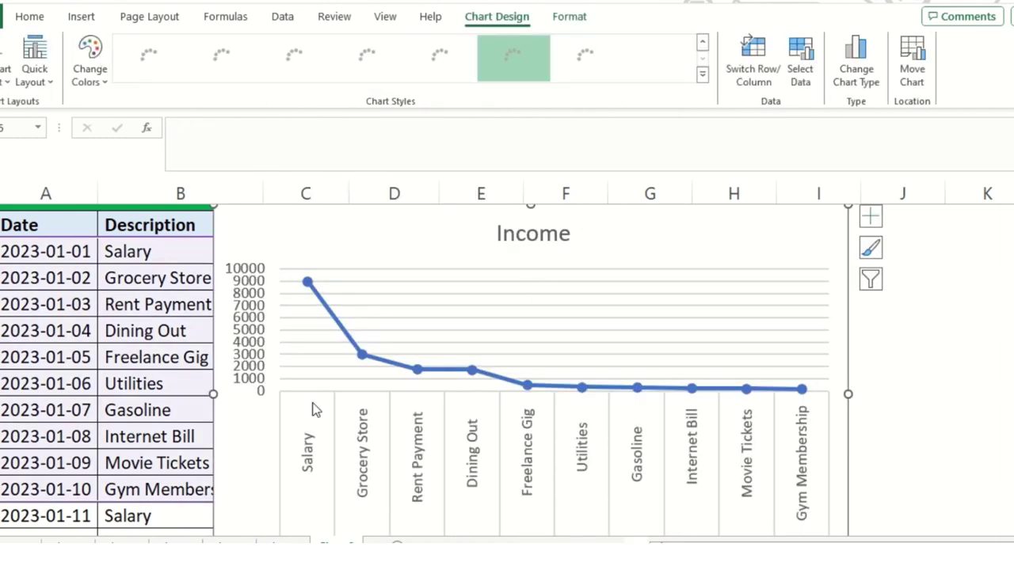
- Move the Income chart into place and drag its corner to widen it
{"action": "scroll", "coordinate": [317, 408], "scroll_direction": "down", "scroll_amount": 2}
{"action": "scroll", "coordinate": [575, 453], "scroll_direction": "up", "scroll_amount": 1}
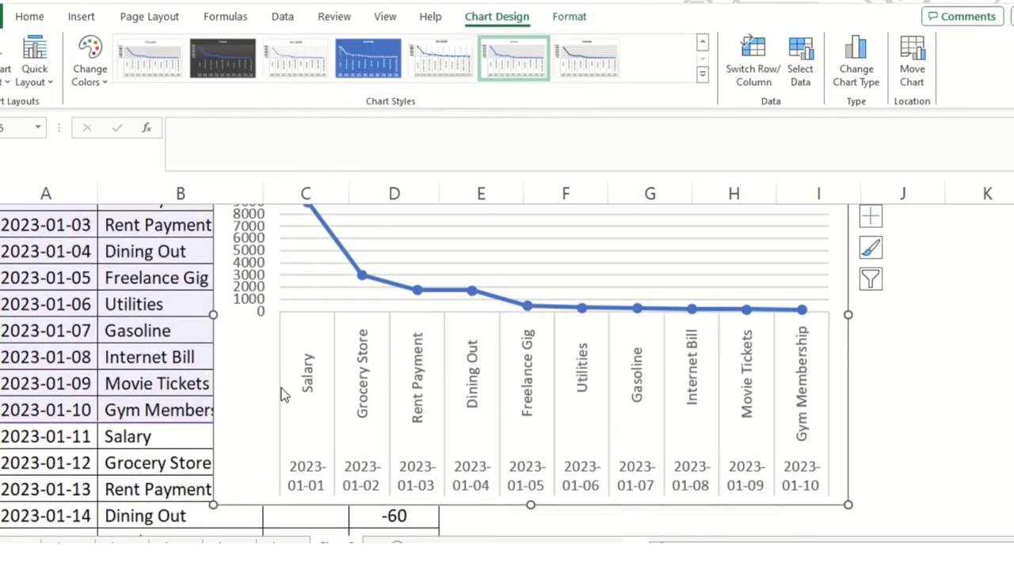
{"action": "scroll", "coordinate": [253, 317], "scroll_direction": "up", "scroll_amount": 2}
{"action": "left_click_drag", "start_coordinate": [281, 304], "coordinate": [141, 240]}
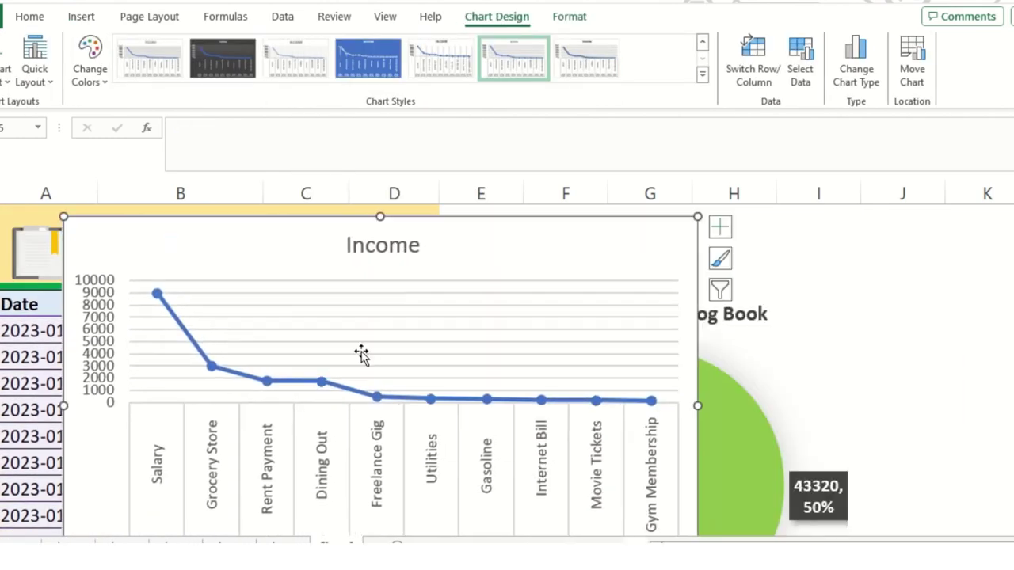
{"action": "scroll", "coordinate": [362, 356], "scroll_direction": "down", "scroll_amount": 2}
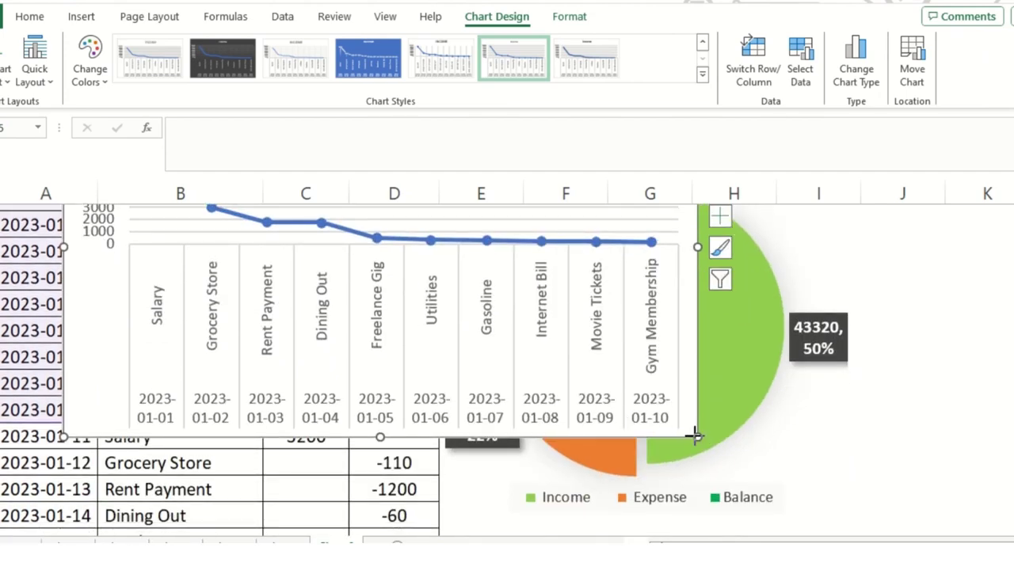
{"action": "left_click_drag", "start_coordinate": [694, 435], "coordinate": [900, 410]}
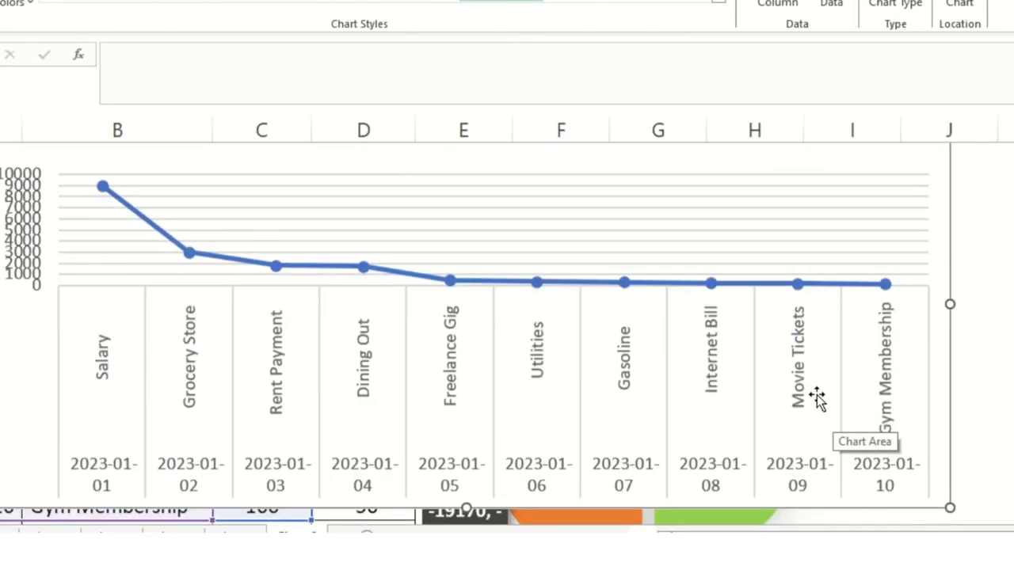
{"action": "scroll", "coordinate": [816, 402], "scroll_direction": "down", "scroll_amount": 1}
{"action": "scroll", "coordinate": [683, 287], "scroll_direction": "up", "scroll_amount": 2}
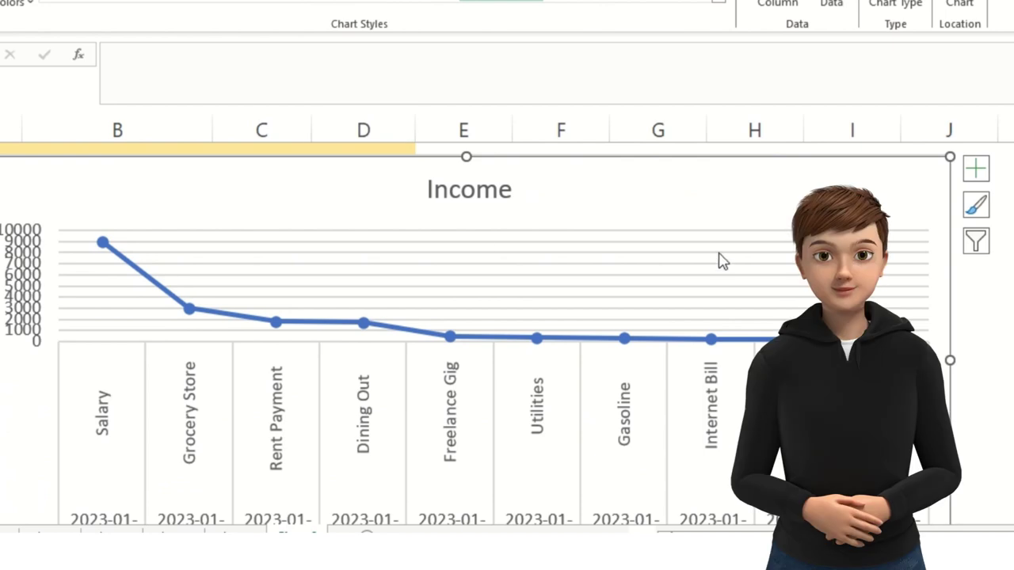
- Add a trendline to the Income chart and delete its vertical value axis
{"action": "left_click", "coordinate": [976, 168]}
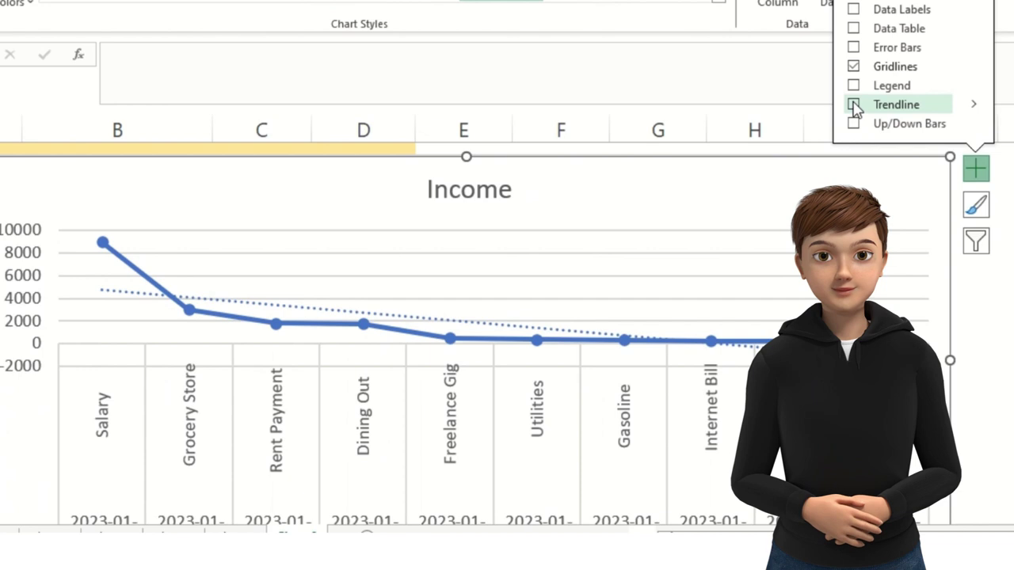
{"action": "left_click", "coordinate": [854, 104]}
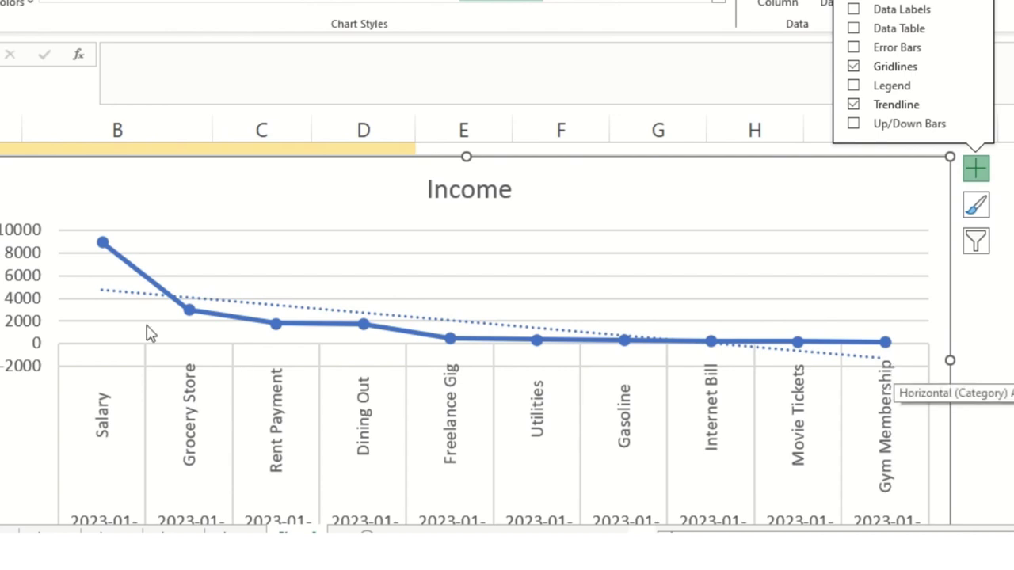
{"action": "left_click", "coordinate": [12, 247]}
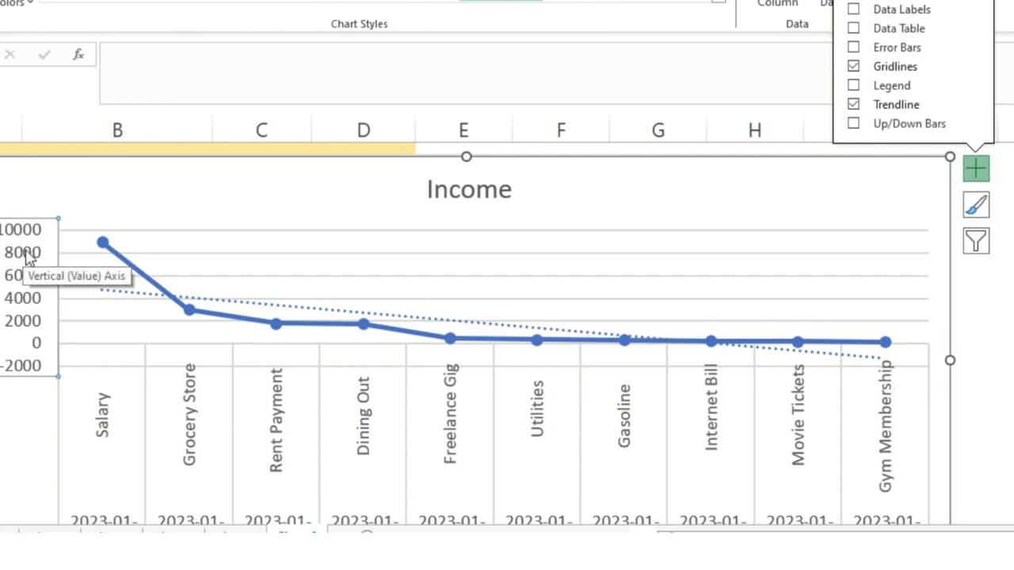
{"action": "key", "text": "Delete"}
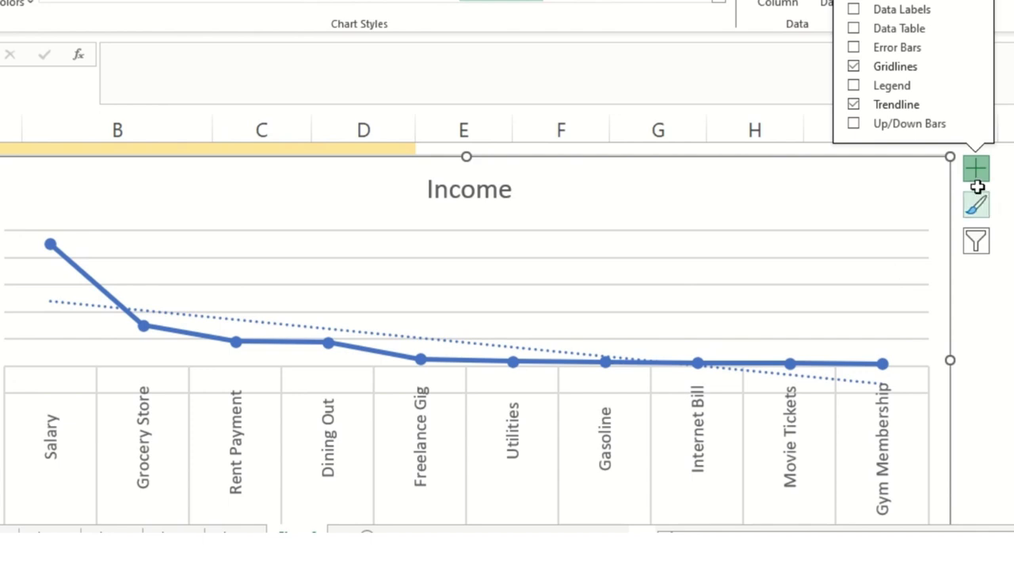
- Remove the chart gridlines and show data labels on every point
{"action": "left_click", "coordinate": [854, 68]}
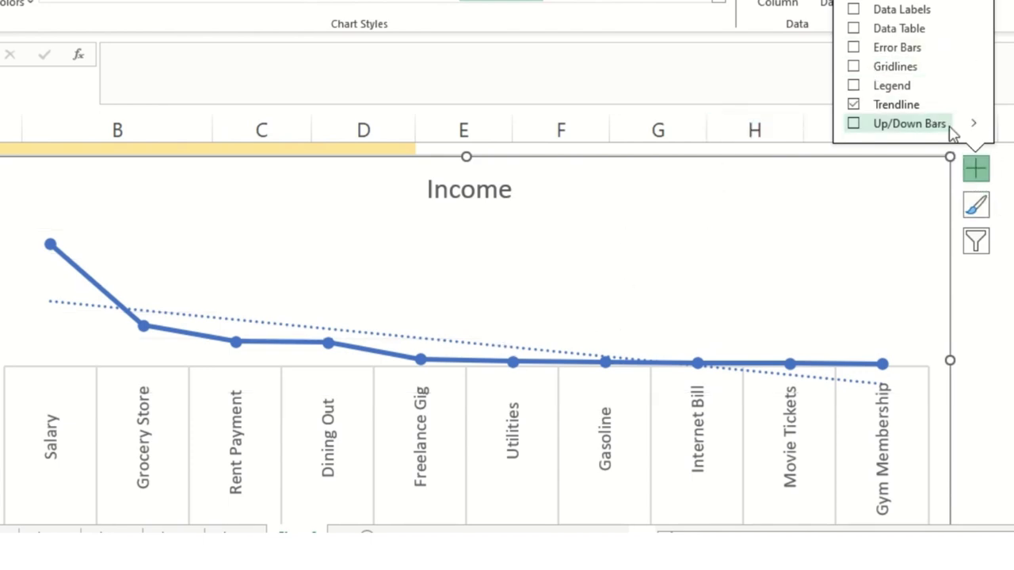
{"action": "left_click", "coordinate": [978, 175]}
{"action": "left_click", "coordinate": [979, 177]}
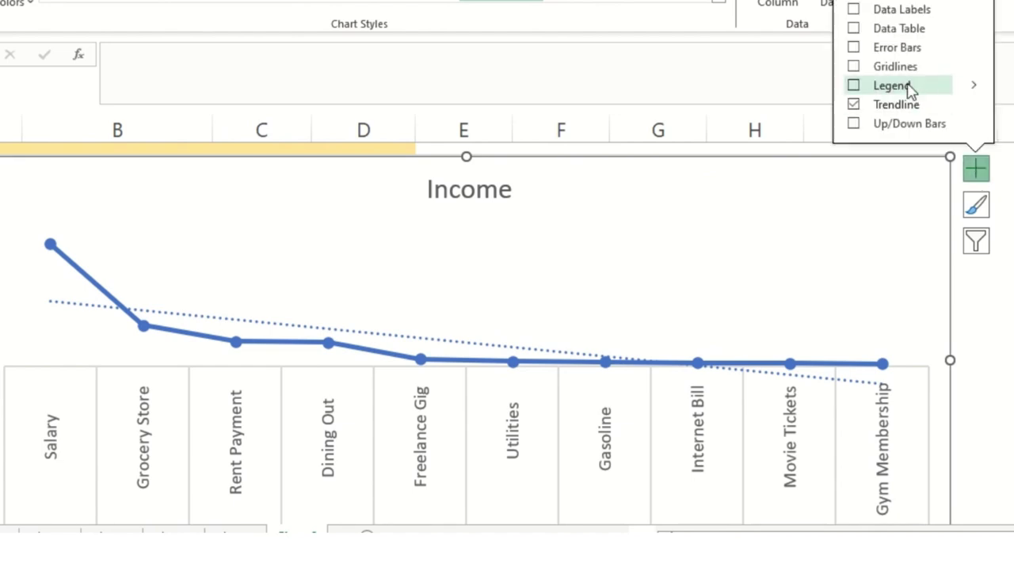
{"action": "left_click", "coordinate": [854, 10]}
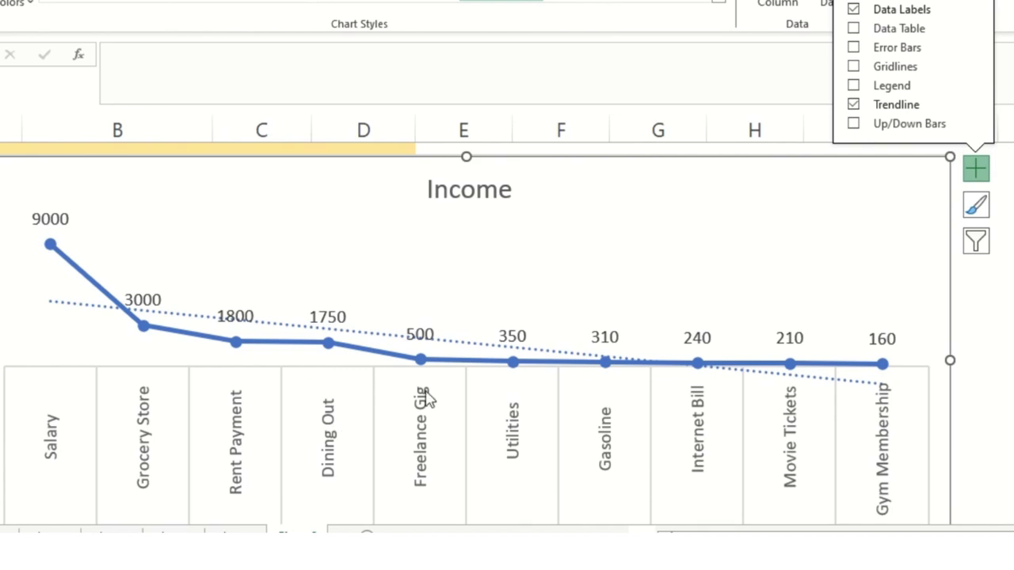
- Change the chart title to 'Income vs Expense Analysis ( LogBook )' and close the title pane
{"action": "double_click", "coordinate": [484, 196]}
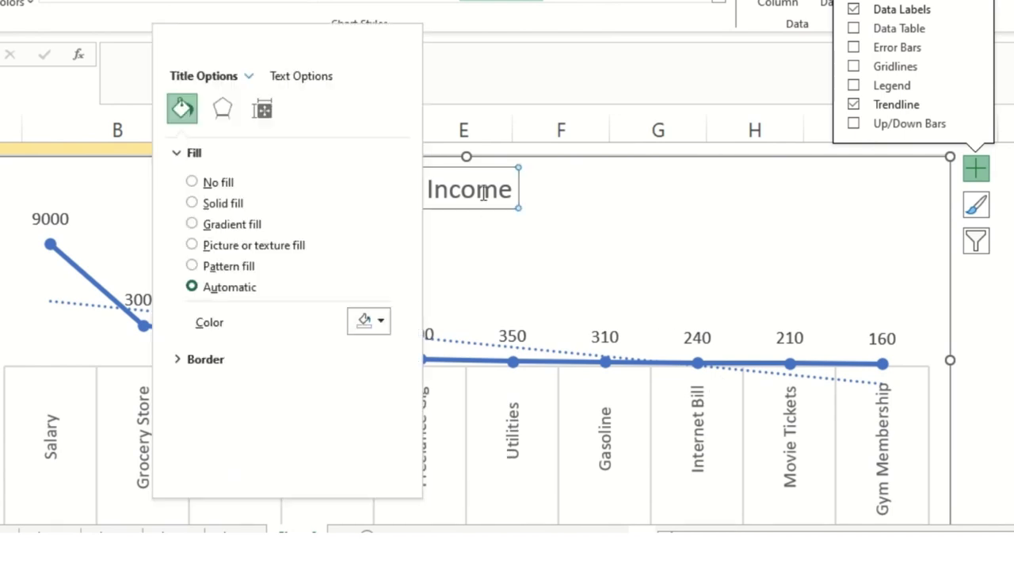
{"action": "double_click", "coordinate": [484, 195]}
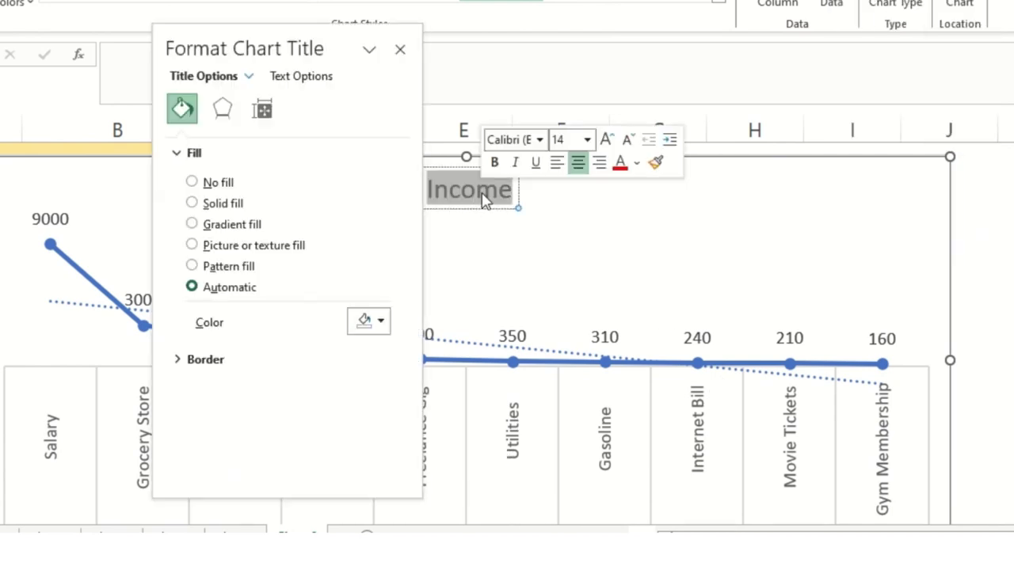
{"action": "type", "text": "E"}
{"action": "key", "text": "BackSpace"}
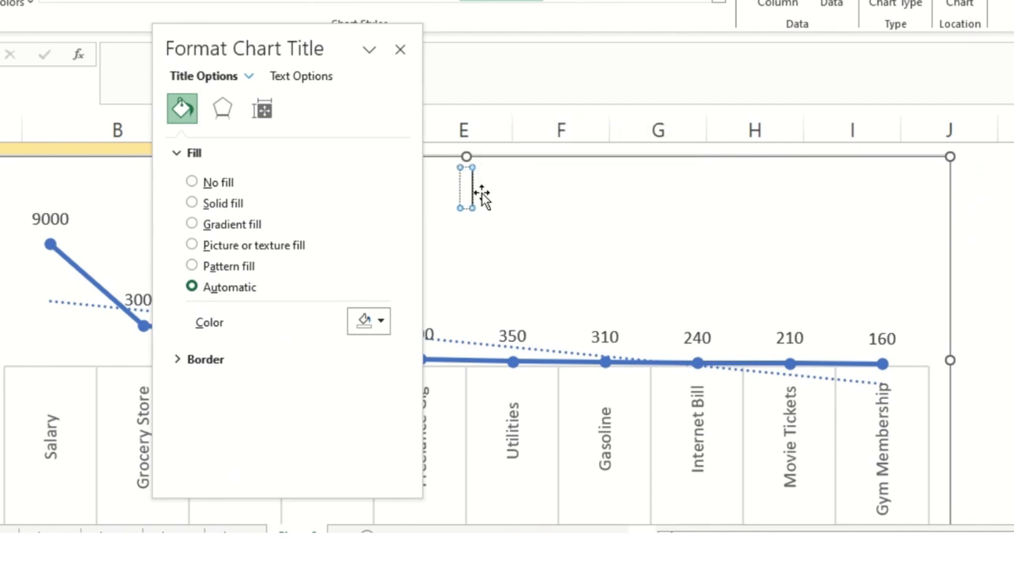
{"action": "type", "text": "Income vs E"}
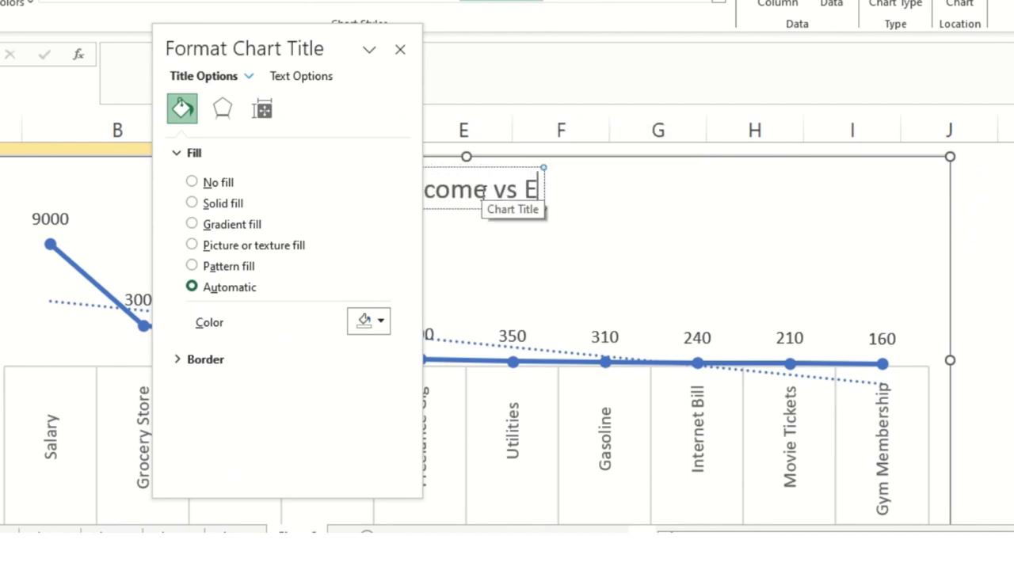
{"action": "type", "text": "xpense A"}
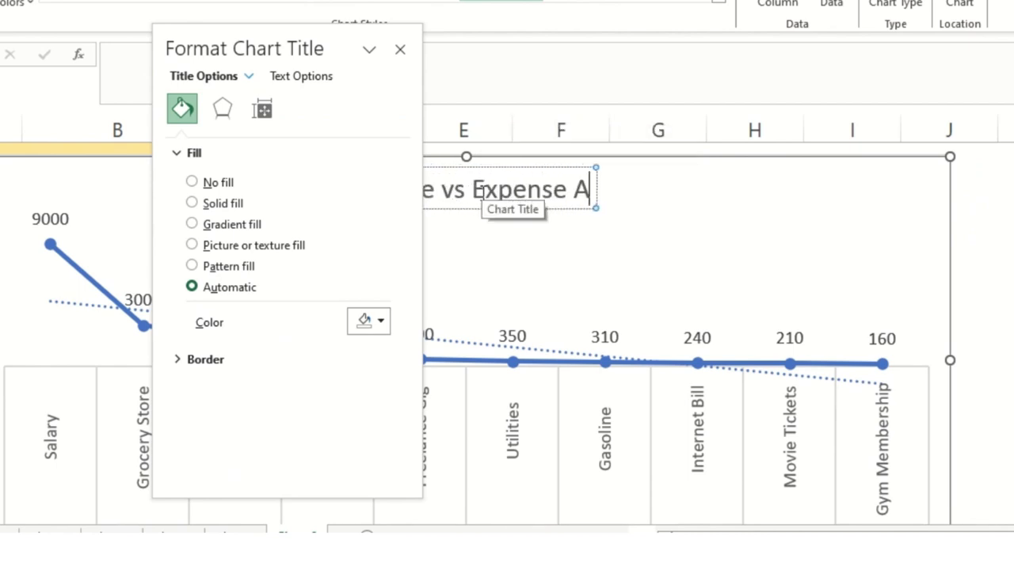
{"action": "type", "text": "nalysis ("}
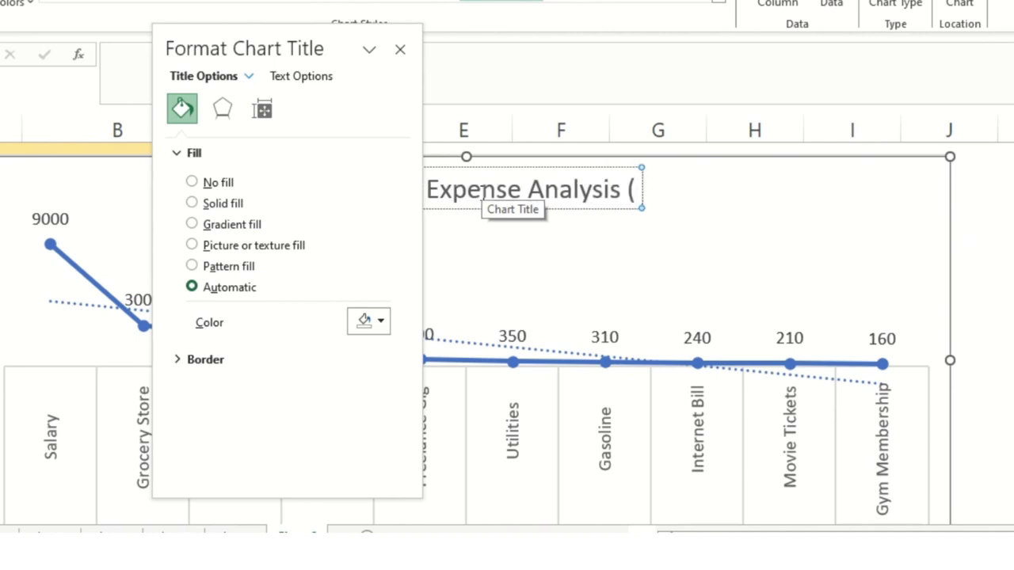
{"action": "type", "text": " LogB"}
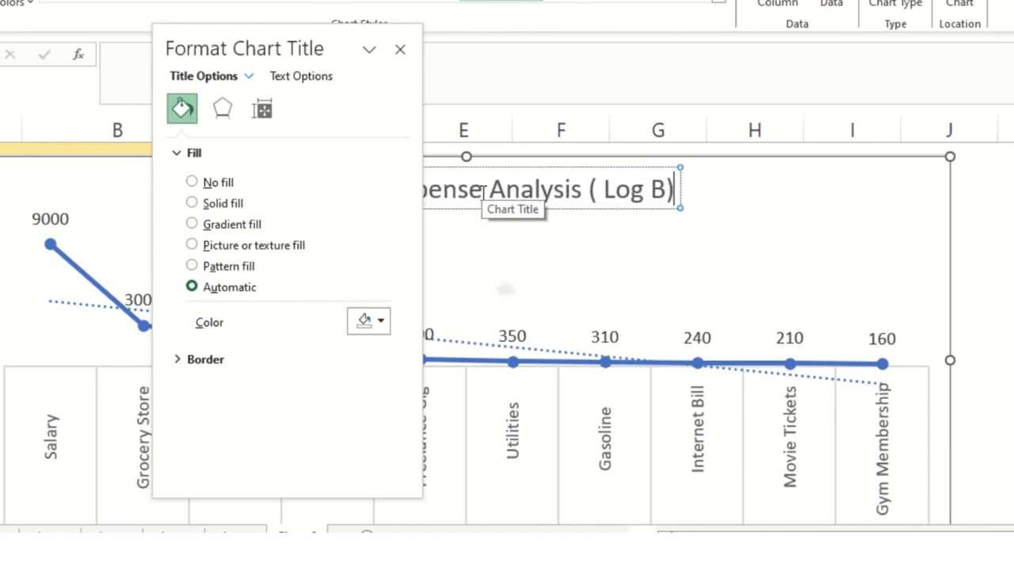
{"action": "type", "text": "ook )"}
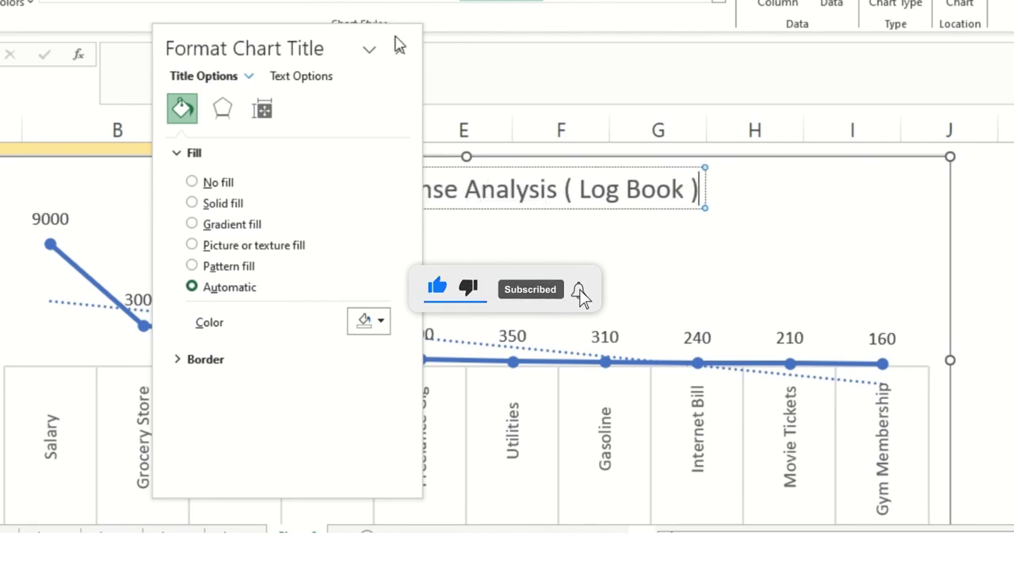
{"action": "left_click", "coordinate": [400, 50]}
{"action": "left_click", "coordinate": [970, 321]}
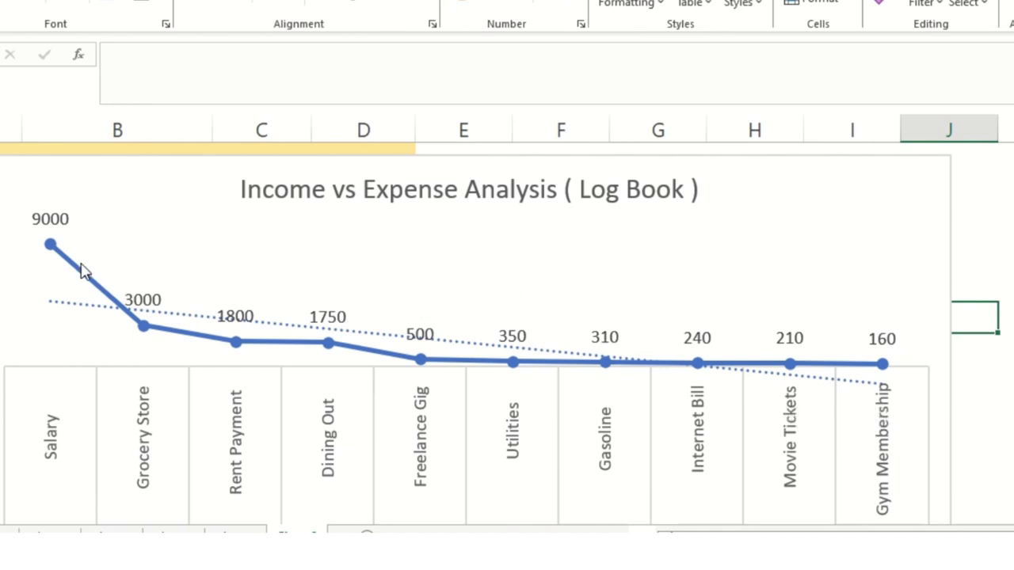
- Select the Income series and browse the chart colour schemes without changing anything
{"action": "left_click", "coordinate": [54, 252]}
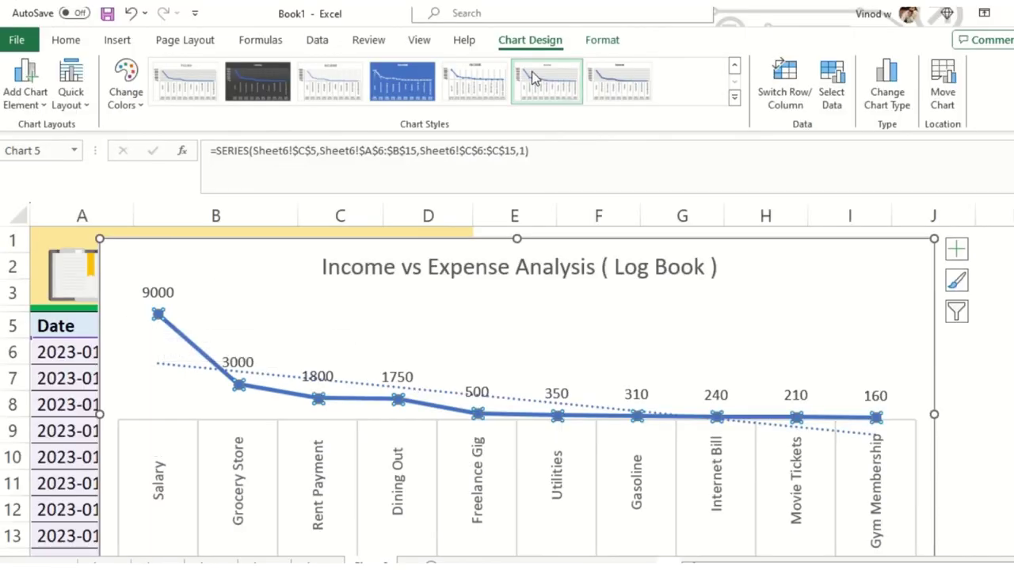
{"action": "left_click", "coordinate": [123, 95]}
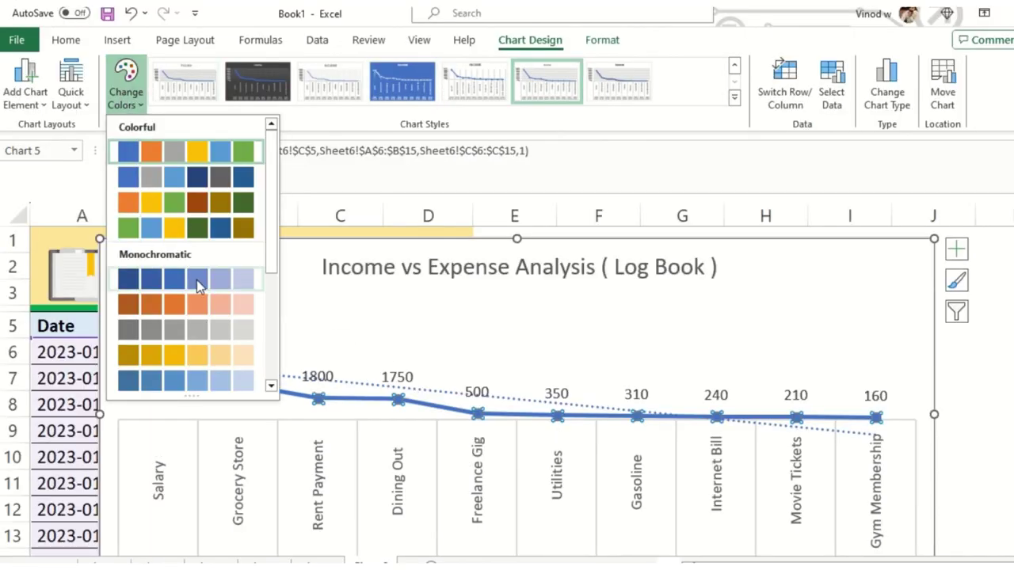
{"action": "key", "text": "Escape"}
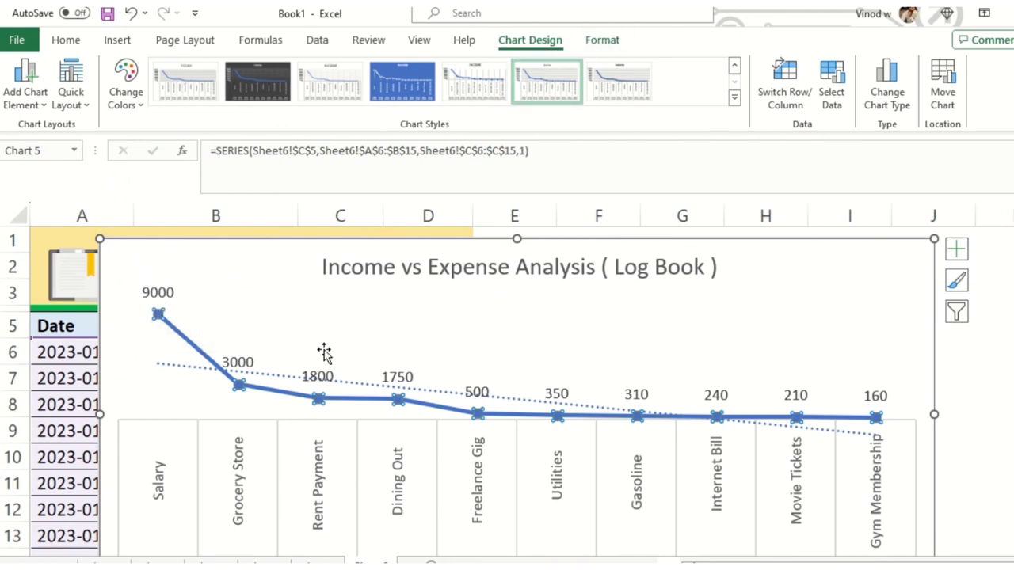
{"action": "left_click", "coordinate": [234, 319]}
- Fill the Income line's markers with gold using Format > Shape Fill
{"action": "left_click", "coordinate": [161, 319]}
{"action": "left_click", "coordinate": [602, 40]}
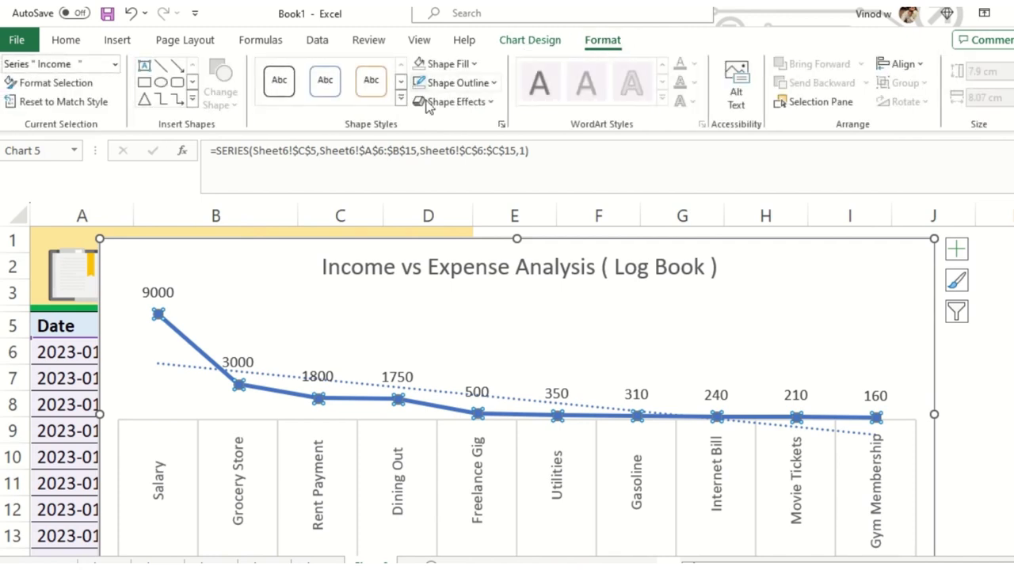
{"action": "left_click", "coordinate": [473, 65]}
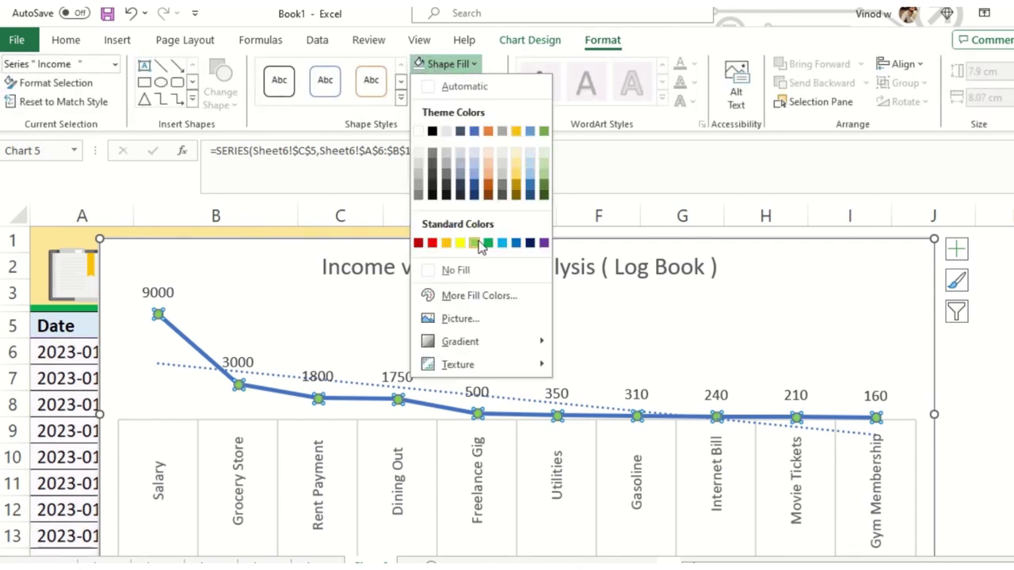
{"action": "left_click", "coordinate": [445, 244]}
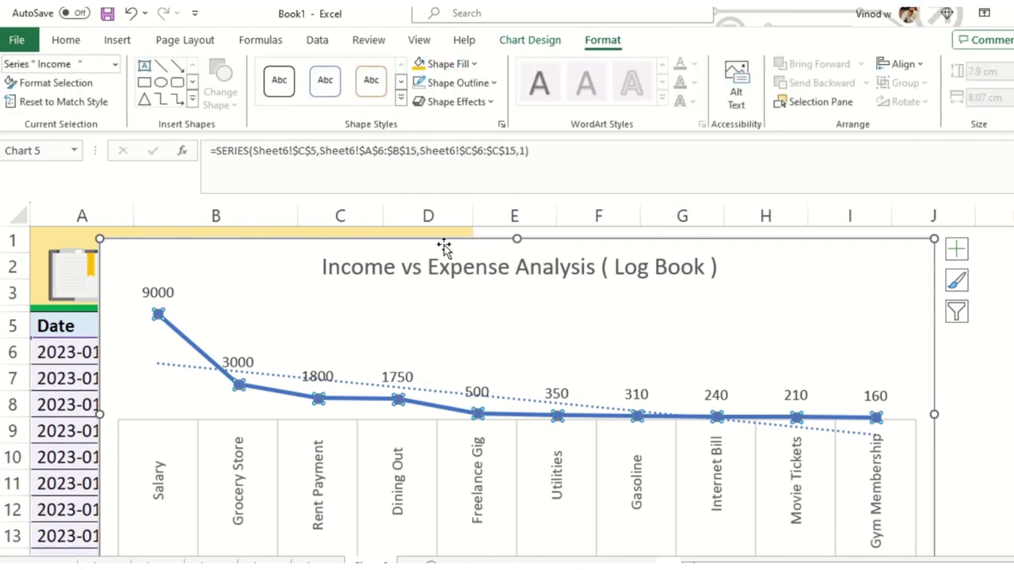
{"action": "left_click", "coordinate": [467, 284]}
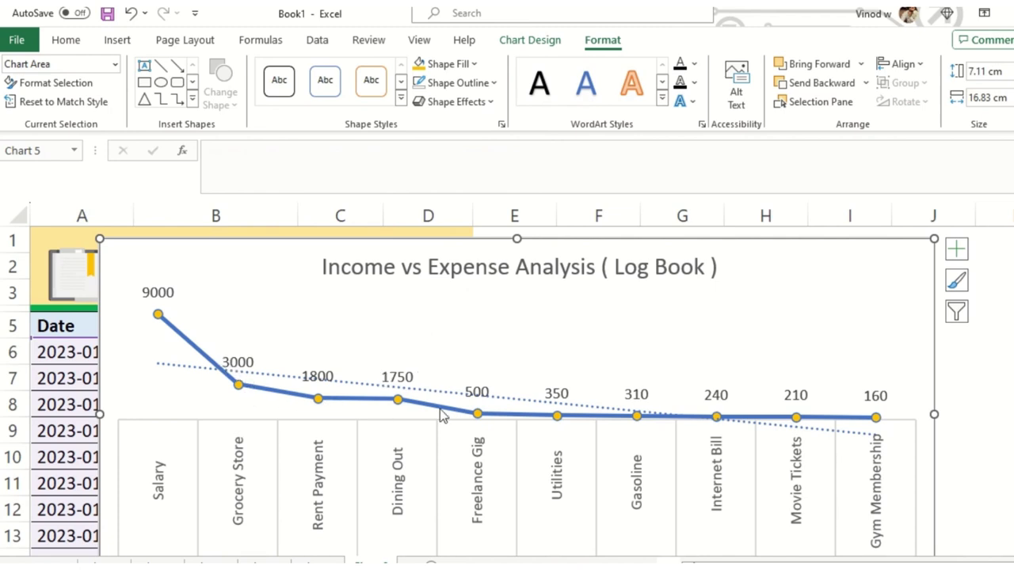
{"action": "left_click", "coordinate": [214, 361]}
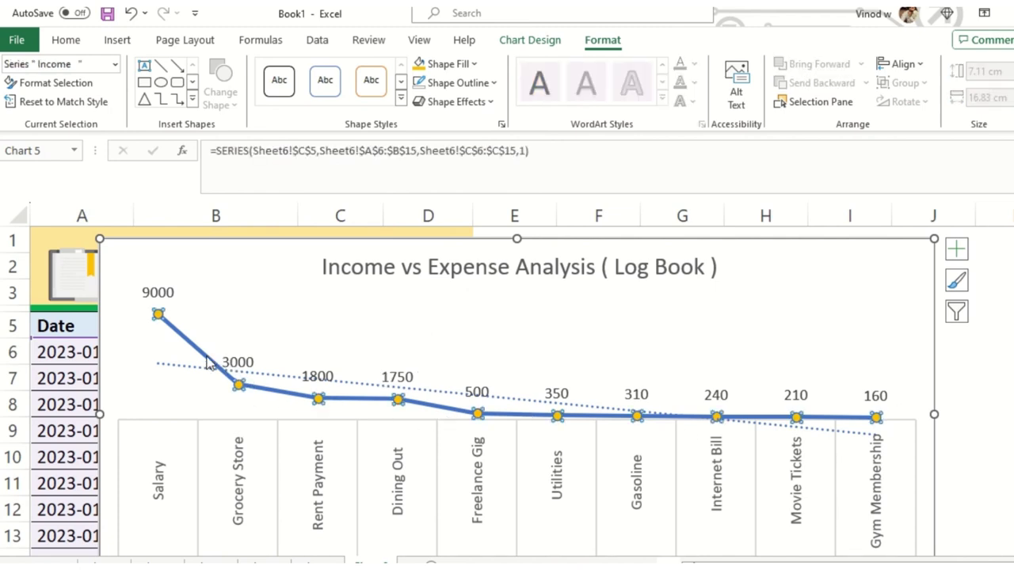
{"action": "left_click", "coordinate": [210, 363]}
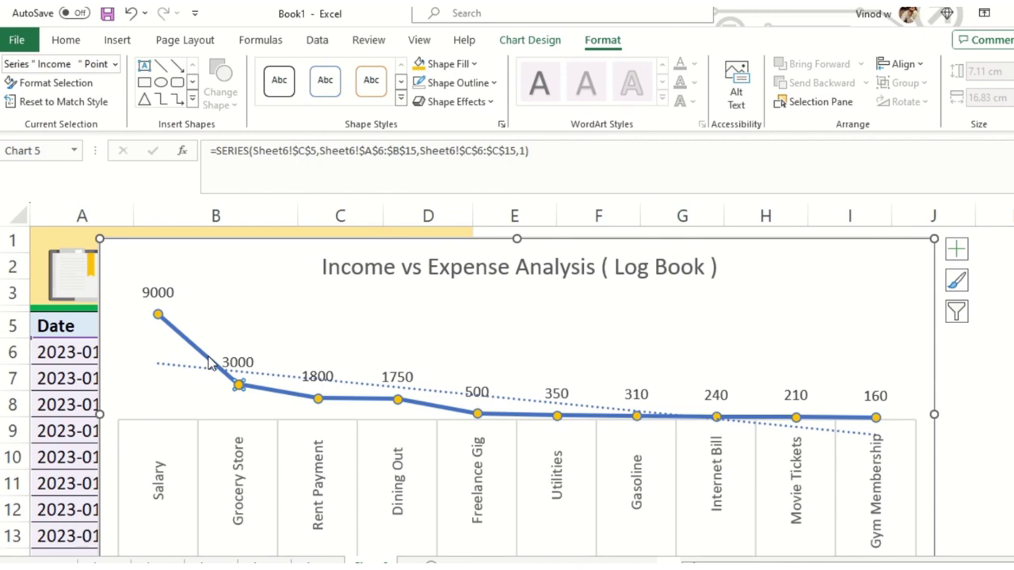
{"action": "left_click", "coordinate": [391, 354]}
- Restyle the dotted trendline as a solid yellow theme line
{"action": "left_click", "coordinate": [366, 387]}
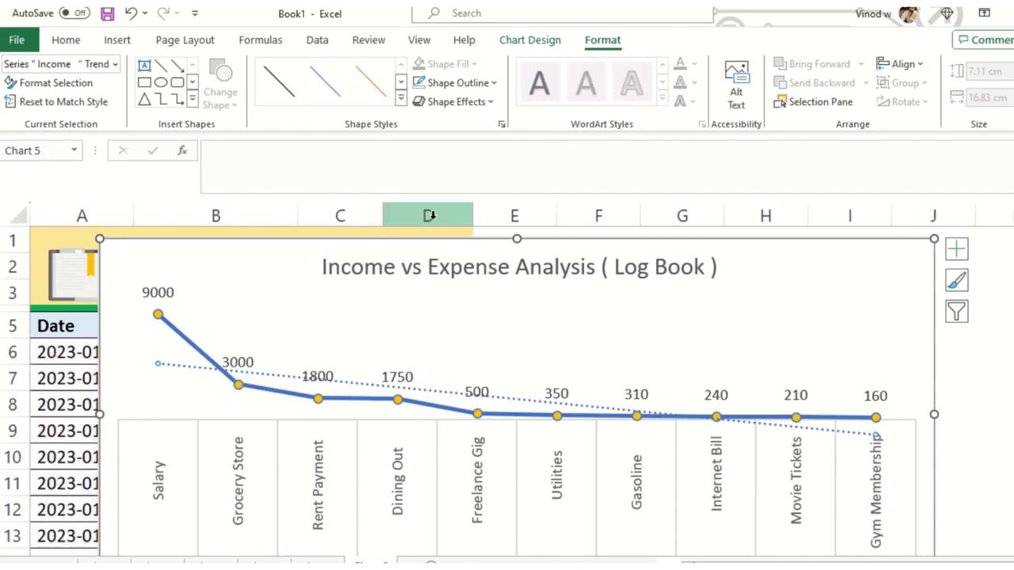
{"action": "left_click", "coordinate": [401, 99]}
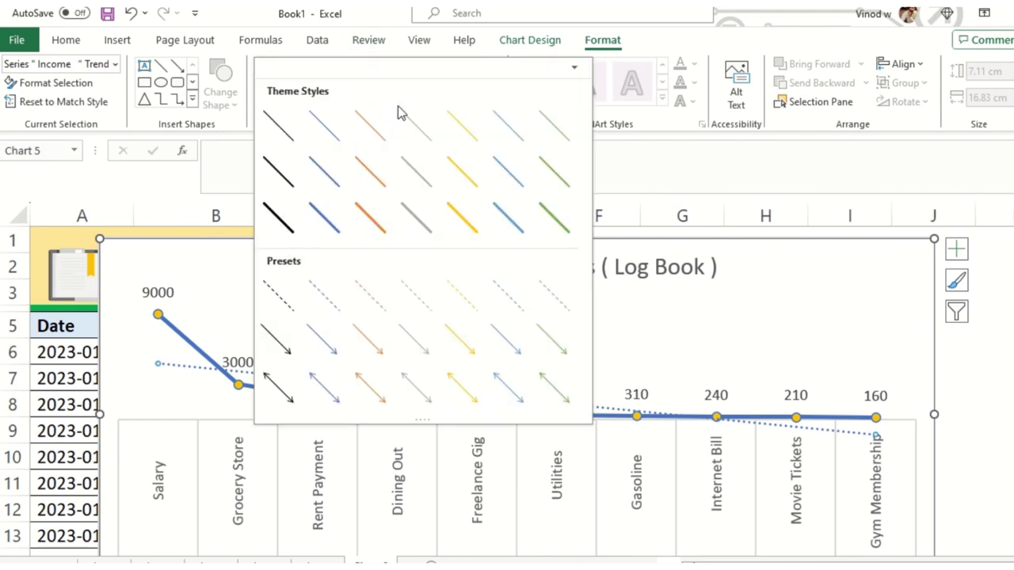
{"action": "left_click", "coordinate": [463, 183]}
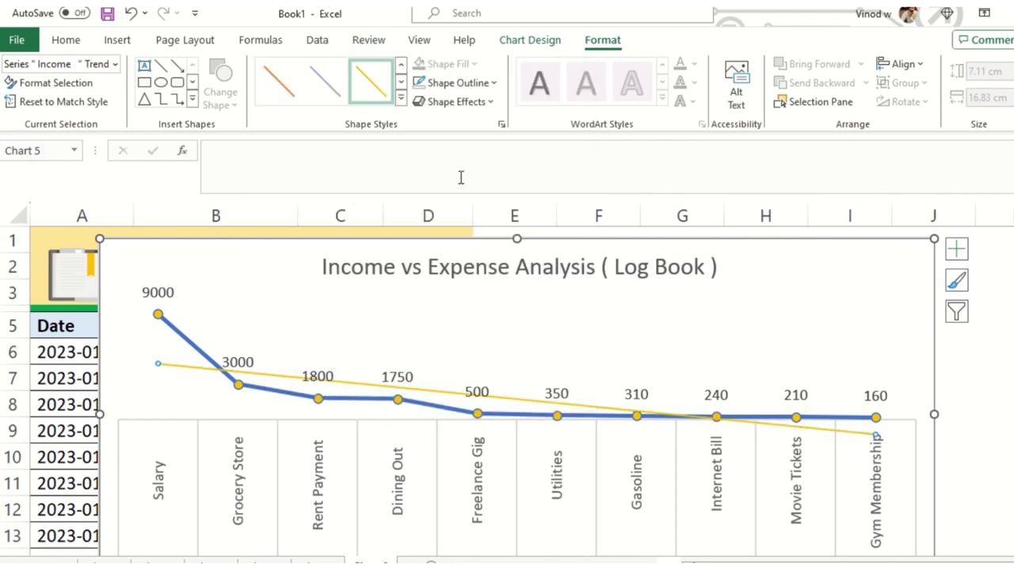
{"action": "left_click", "coordinate": [755, 378]}
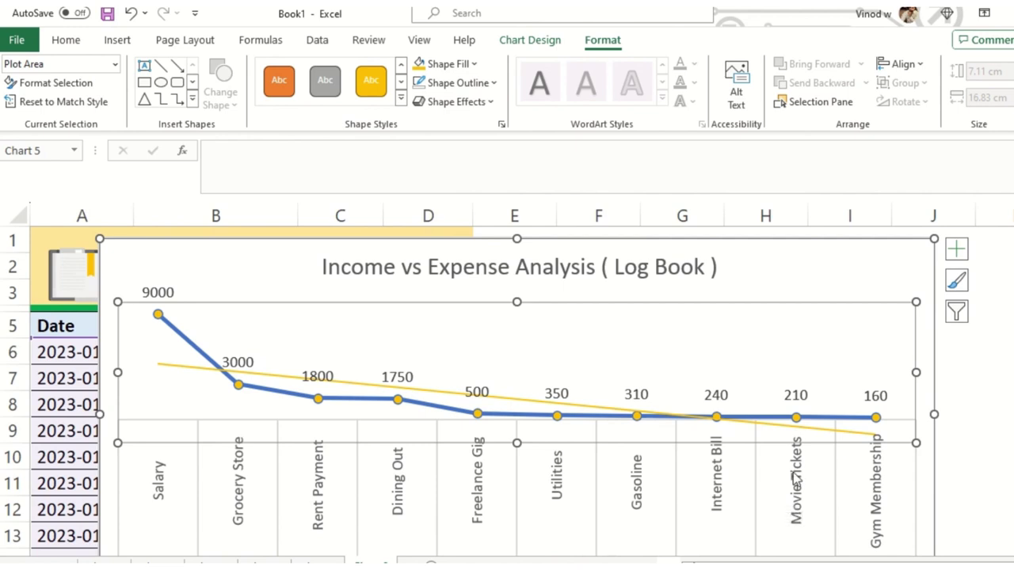
{"action": "key", "text": "Escape"}
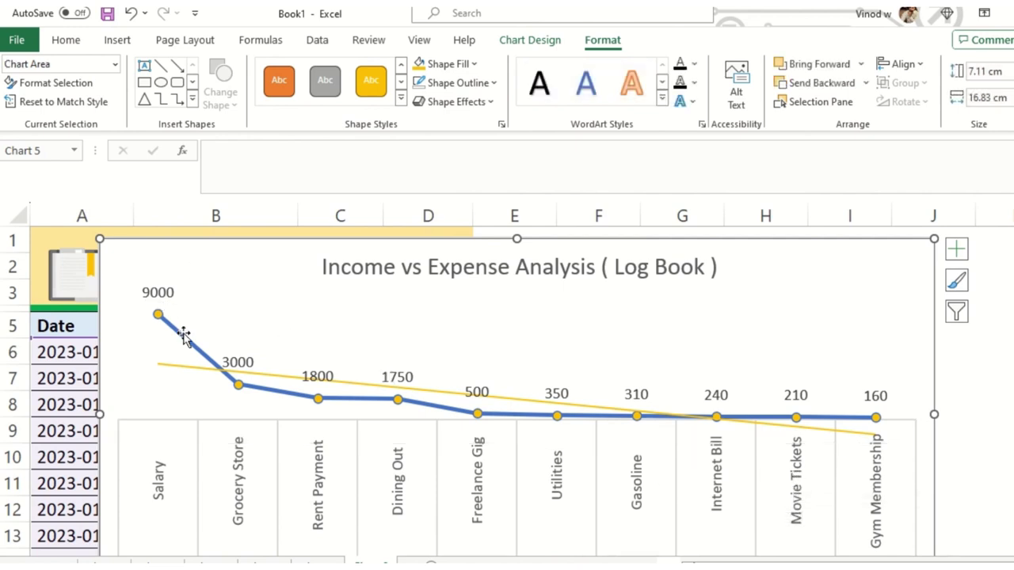
- Select the chart's data labels, plot area and horizontal category axis
{"action": "left_click", "coordinate": [157, 297]}
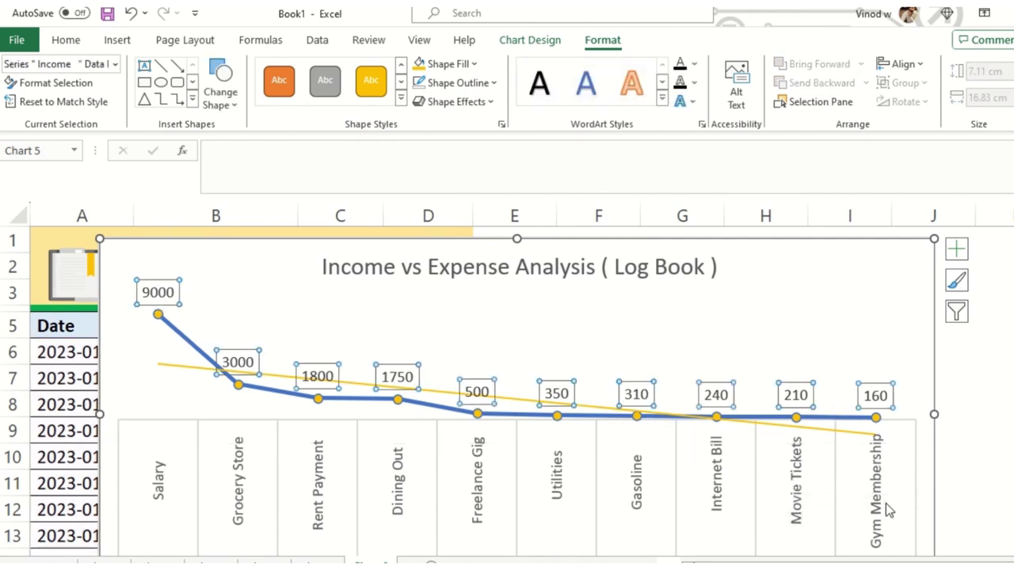
{"action": "left_click", "coordinate": [872, 356]}
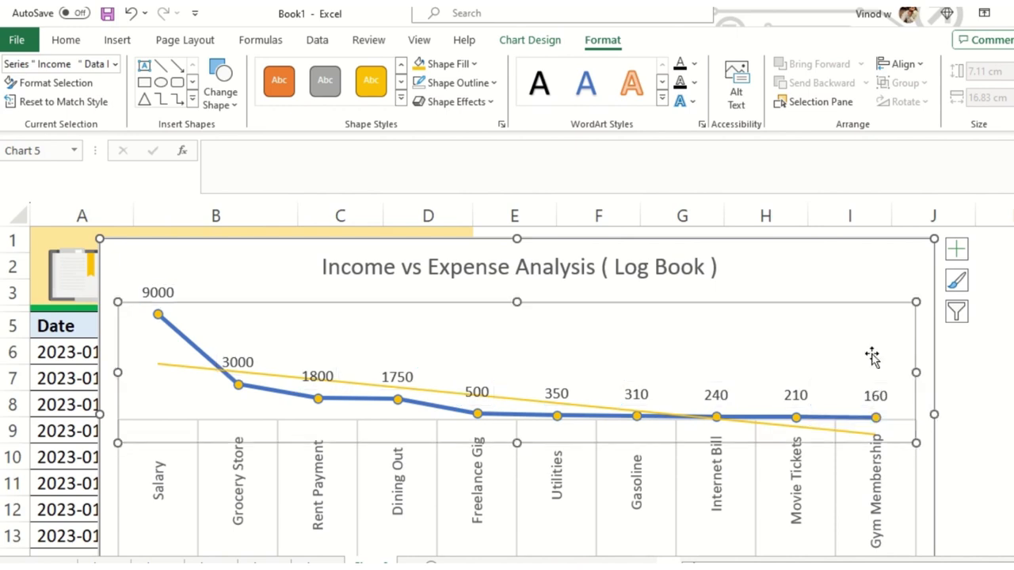
{"action": "scroll", "coordinate": [871, 446], "scroll_direction": "down", "scroll_amount": 3}
{"action": "left_click", "coordinate": [886, 349]}
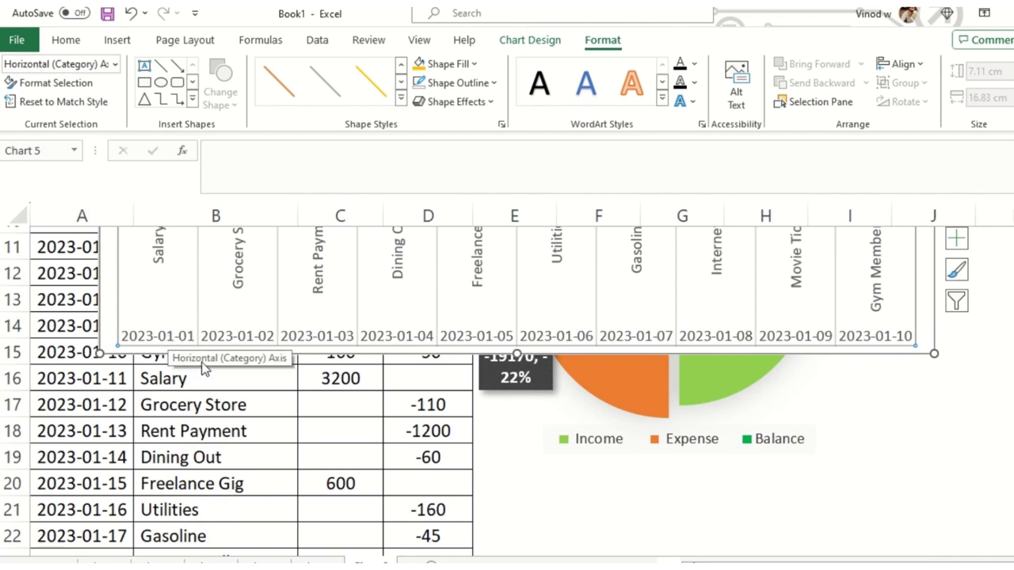
{"action": "scroll", "coordinate": [194, 509], "scroll_direction": "up", "scroll_amount": 2}
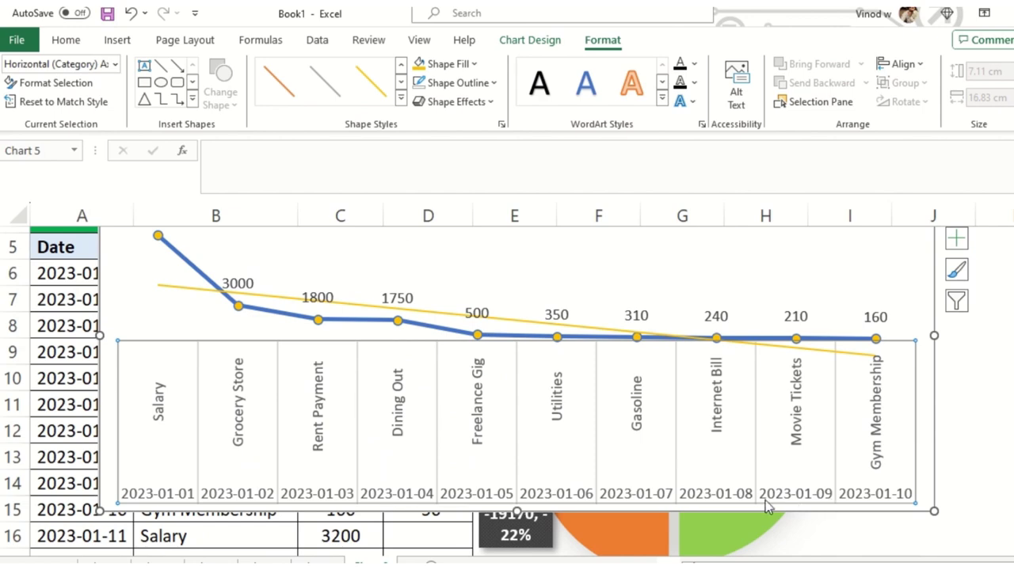
{"action": "scroll", "coordinate": [766, 507], "scroll_direction": "up", "scroll_amount": 2}
- Drag the chart right and down, clear of the LOG BOOK table
{"action": "left_click", "coordinate": [45, 380]}
{"action": "left_click", "coordinate": [129, 261]}
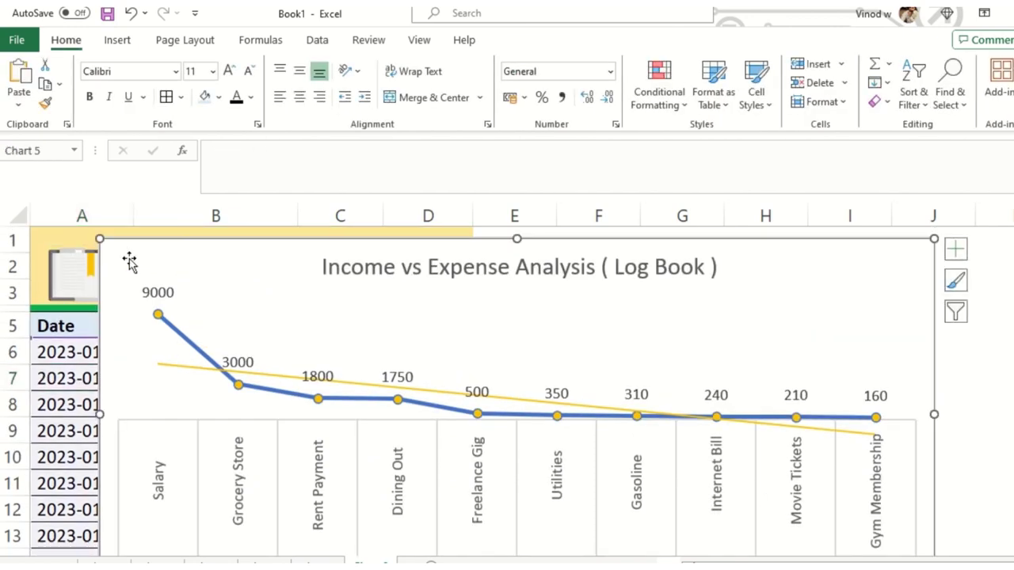
{"action": "left_click_drag", "start_coordinate": [129, 262], "coordinate": [587, 321]}
{"action": "left_click", "coordinate": [91, 354]}
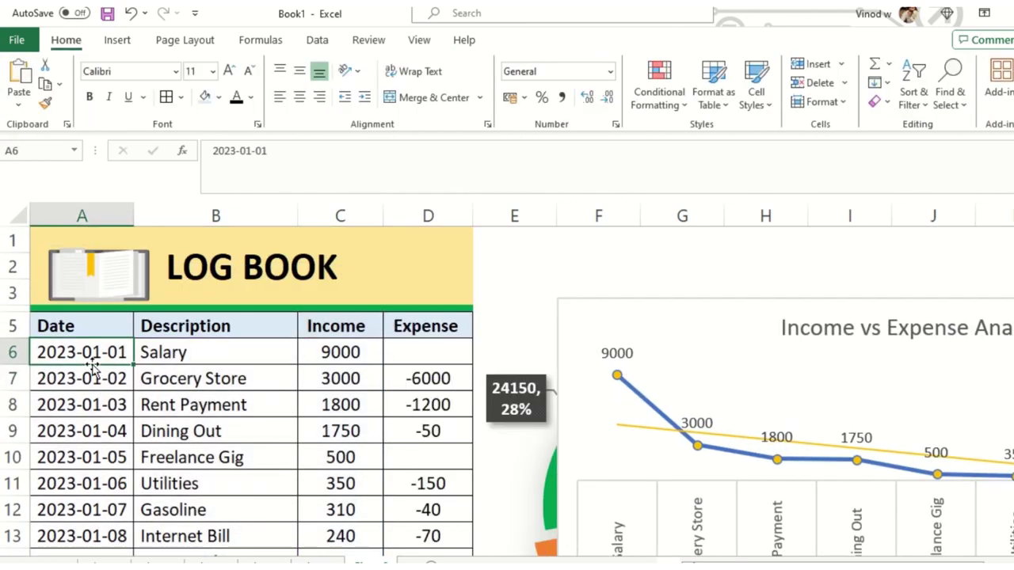
- Select the dates from A6 down and apply the Short Date format
{"action": "key", "text": "ctrl+shift+Down"}
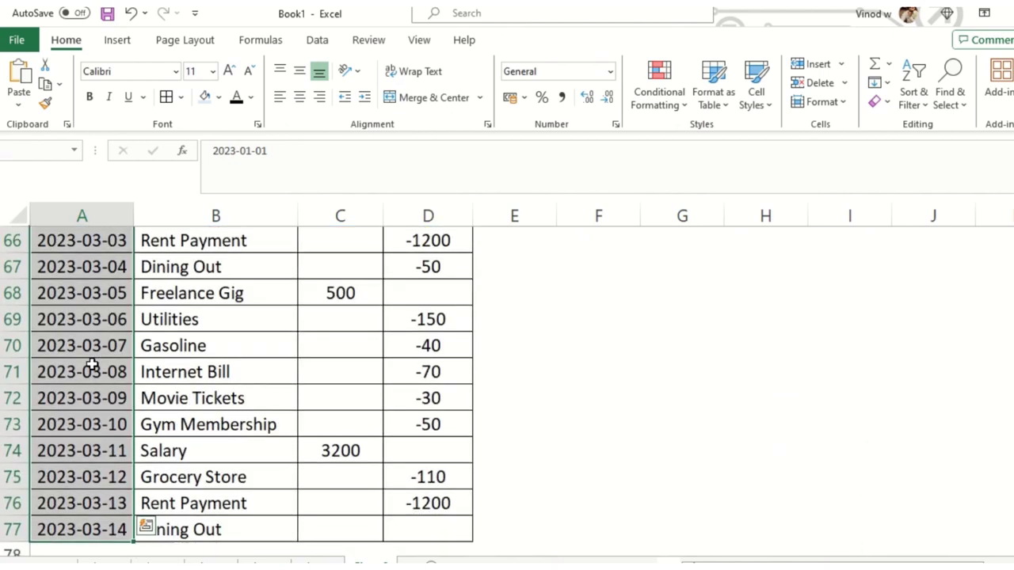
{"action": "key", "text": "ctrl+1"}
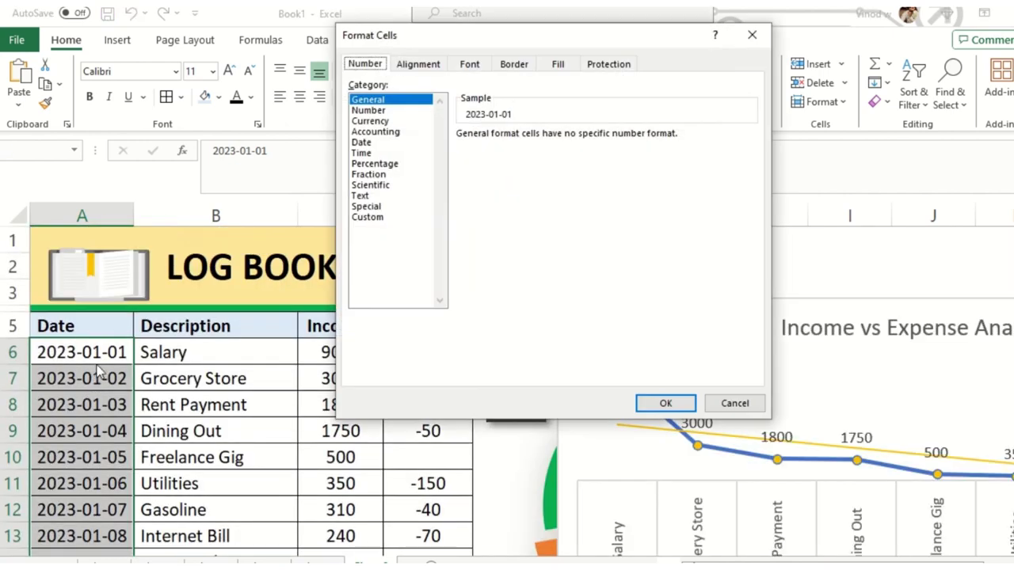
{"action": "left_click", "coordinate": [371, 143]}
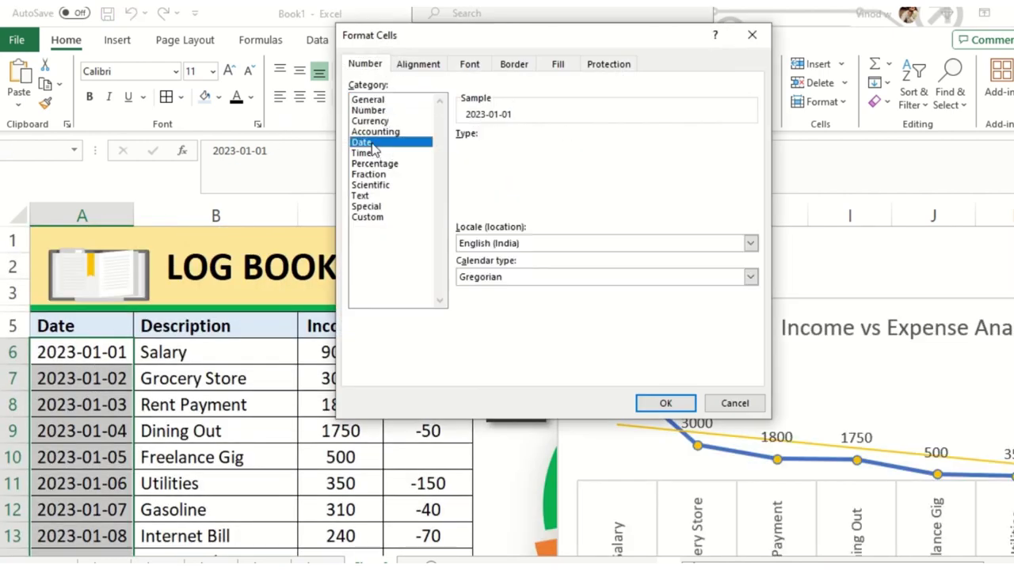
{"action": "left_click", "coordinate": [368, 217]}
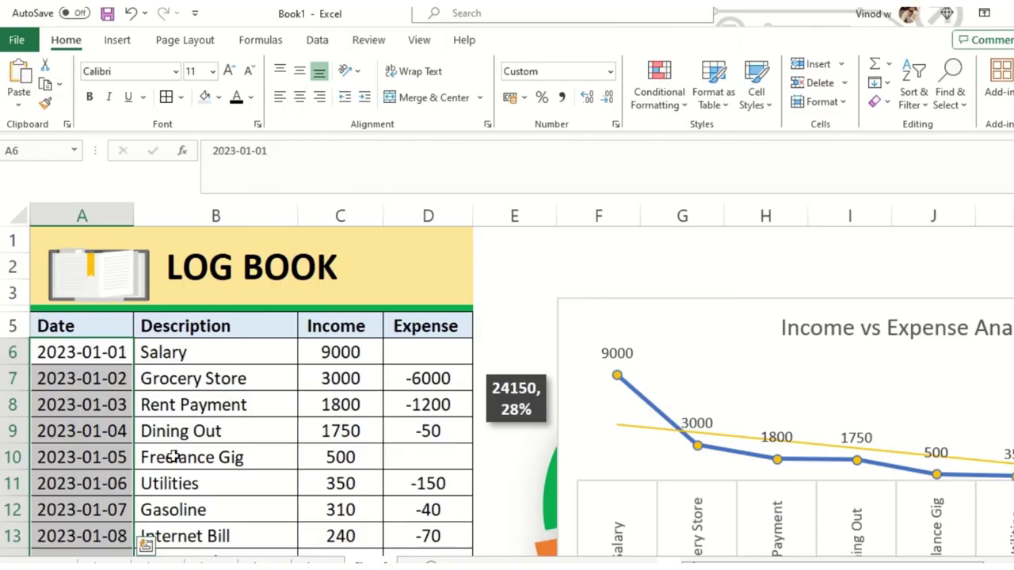
{"action": "key", "text": "ctrl+q"}
{"action": "left_click", "coordinate": [611, 73]}
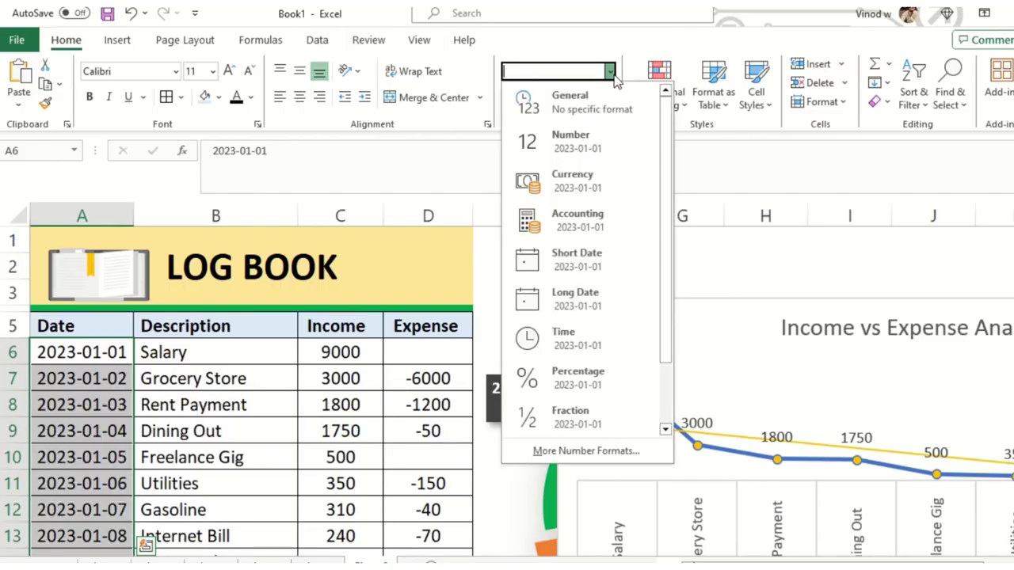
{"action": "left_click", "coordinate": [585, 262]}
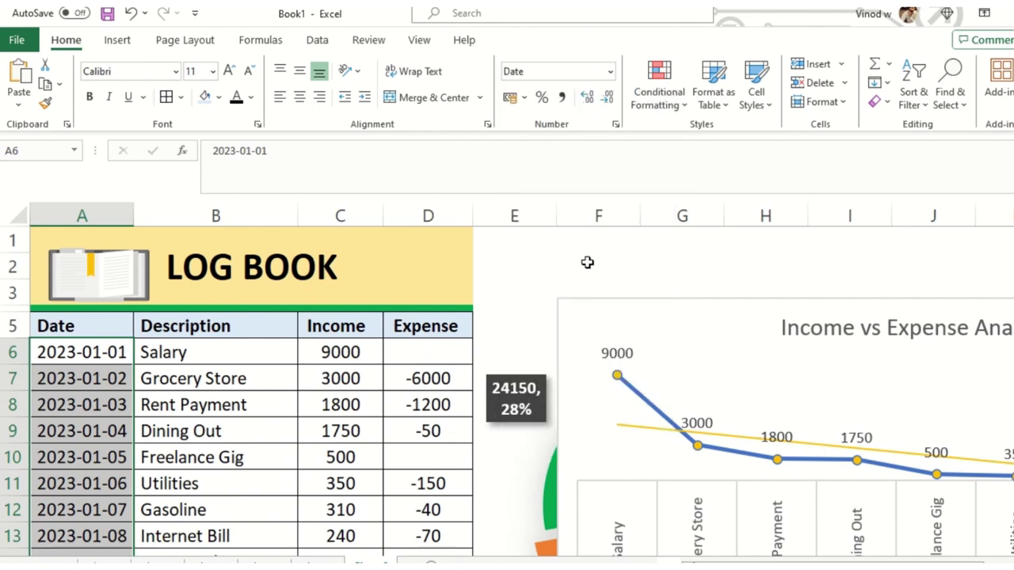
- Format the dates with the 14-03-12 Date type in Format Cells
{"action": "left_click", "coordinate": [616, 124]}
{"action": "left_click", "coordinate": [498, 181]}
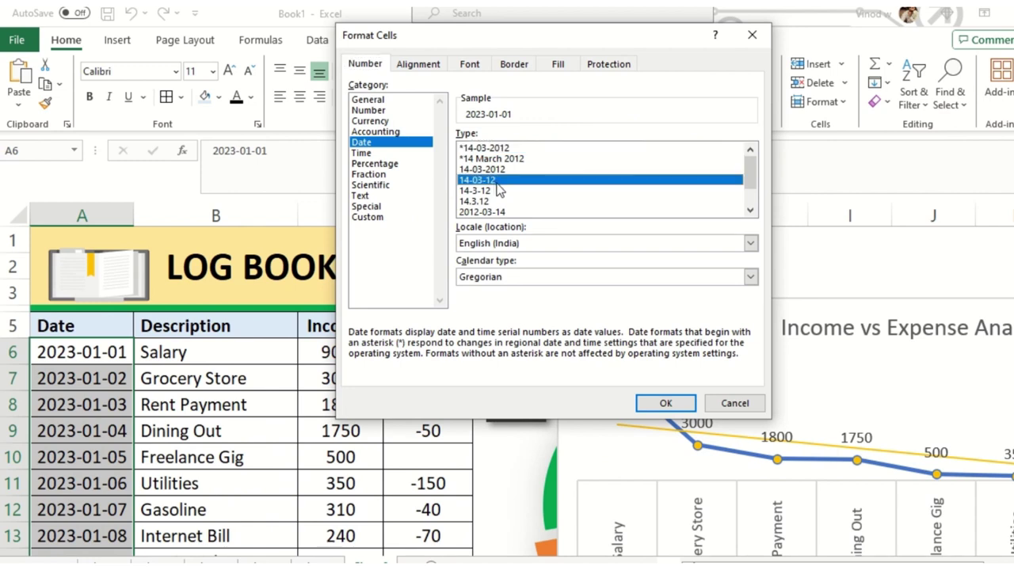
{"action": "left_click", "coordinate": [499, 191]}
{"action": "left_click", "coordinate": [499, 202]}
{"action": "left_click", "coordinate": [503, 212]}
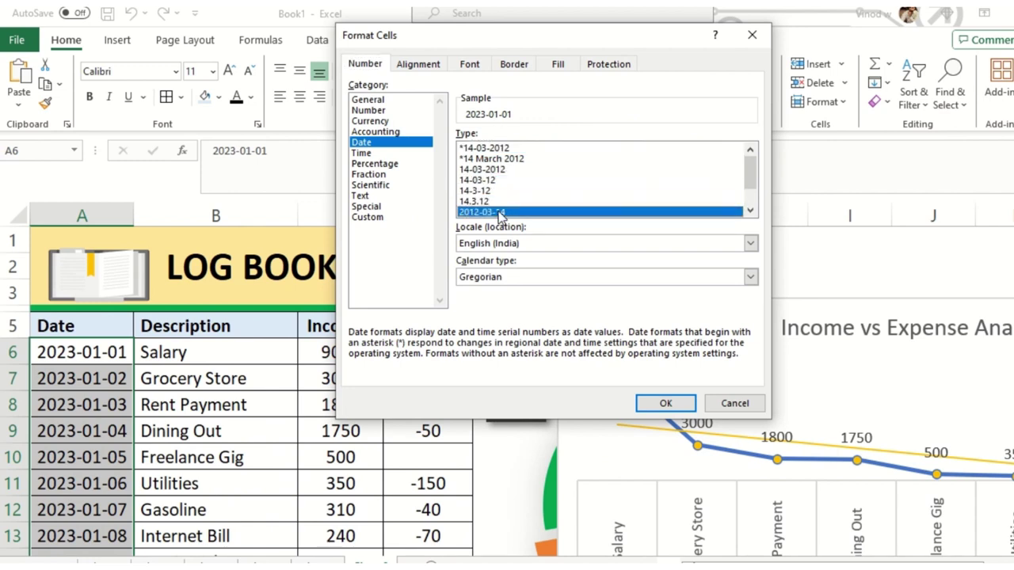
{"action": "left_click", "coordinate": [493, 202]}
{"action": "left_click", "coordinate": [487, 193]}
{"action": "left_click", "coordinate": [480, 181]}
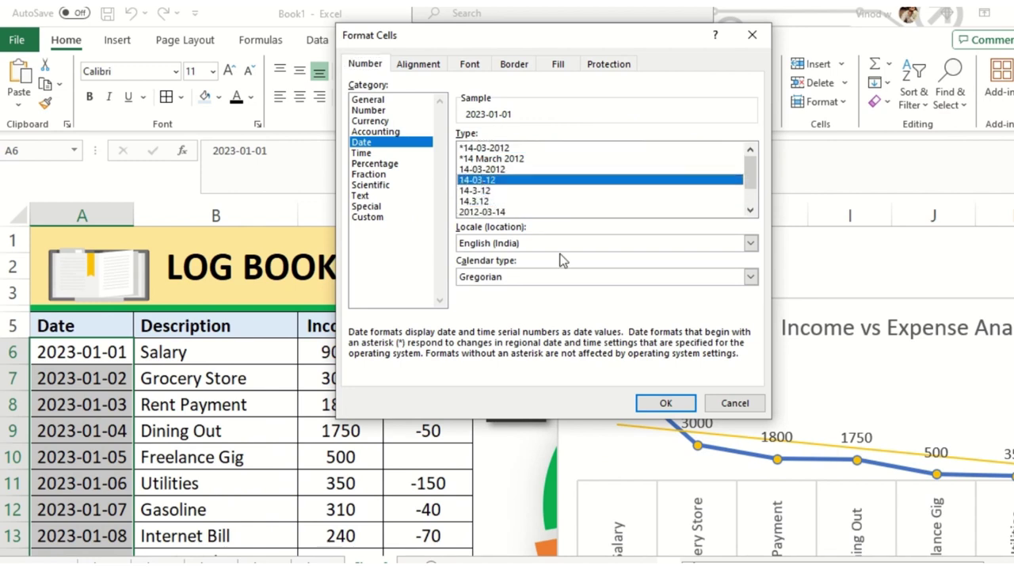
{"action": "left_click", "coordinate": [666, 402]}
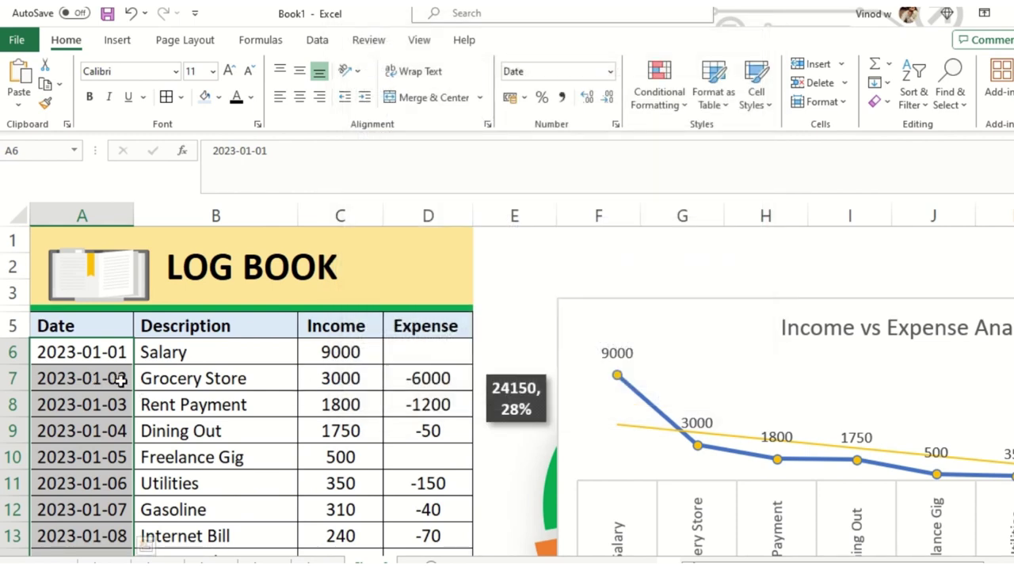
{"action": "scroll", "coordinate": [106, 380], "scroll_direction": "down", "scroll_amount": 11}
{"action": "scroll", "coordinate": [108, 387], "scroll_direction": "up", "scroll_amount": 12}
- Replace every '2023-' in the dates with nothing, then narrow column A to fit
{"action": "key", "text": "ctrl+f"}
{"action": "left_click", "coordinate": [464, 212]}
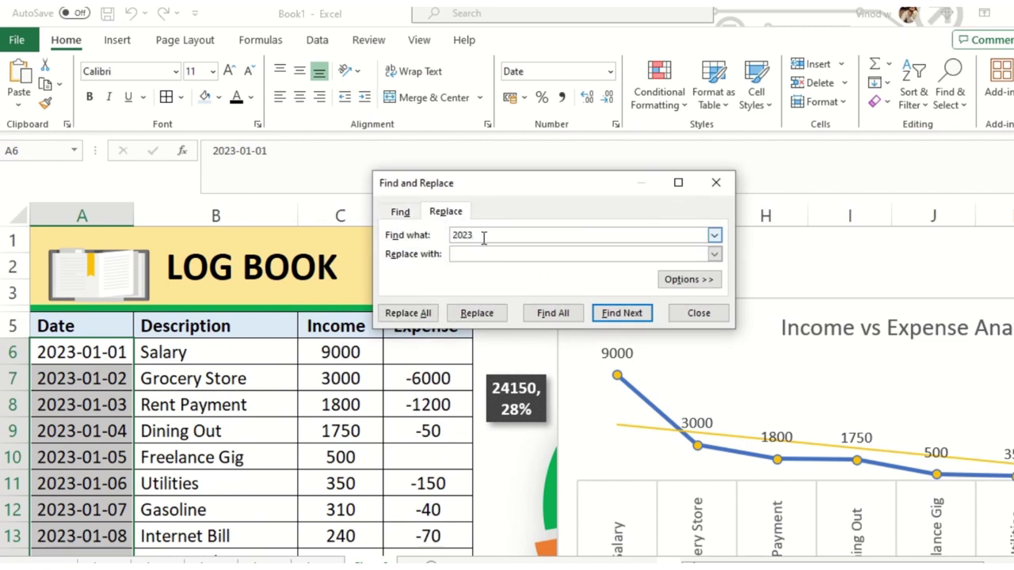
{"action": "type", "text": "2023-"}
{"action": "left_click", "coordinate": [408, 313]}
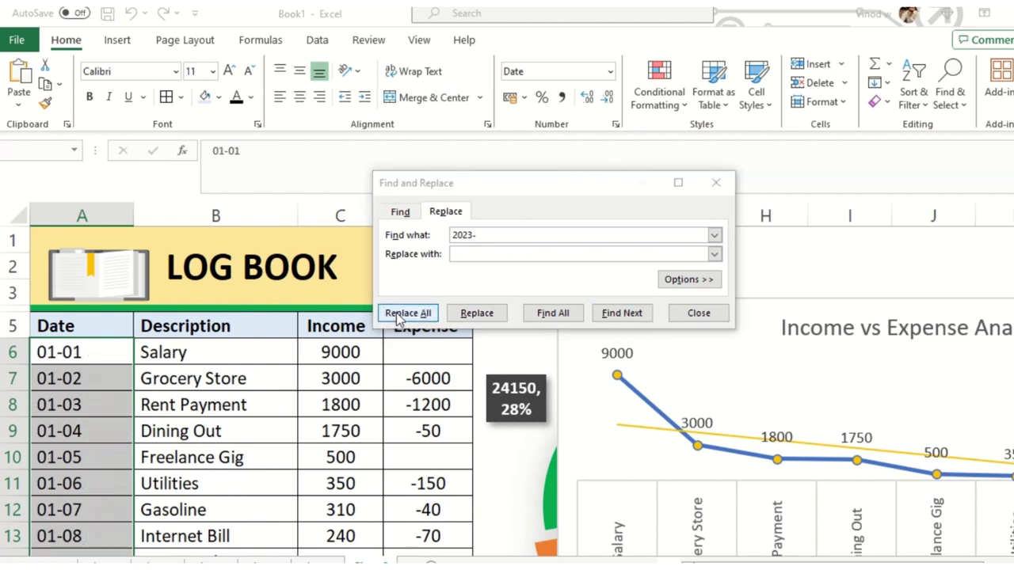
{"action": "left_click", "coordinate": [562, 352]}
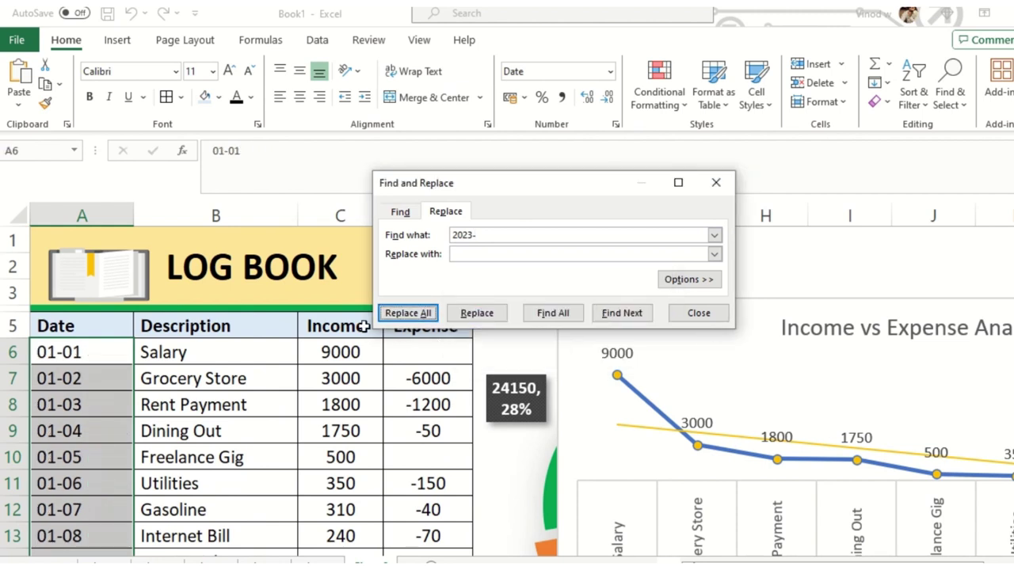
{"action": "left_click", "coordinate": [33, 380]}
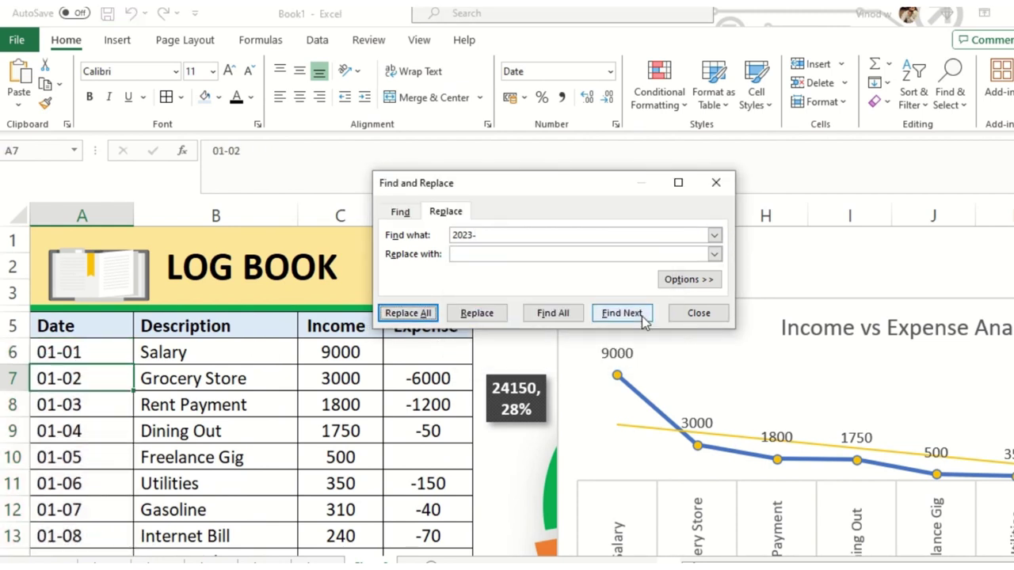
{"action": "left_click", "coordinate": [685, 313]}
{"action": "left_click_drag", "start_coordinate": [133, 215], "coordinate": [109, 216]}
{"action": "left_click", "coordinate": [668, 301]}
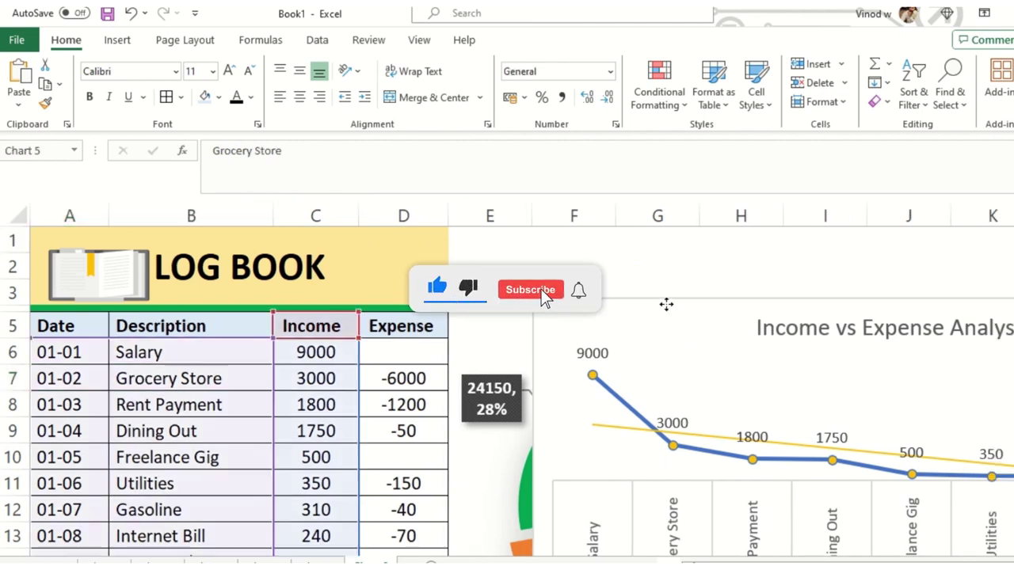
- Drag the line chart up-left beside the month-day Date column, then deselect it
{"action": "left_click_drag", "start_coordinate": [697, 309], "coordinate": [293, 238]}
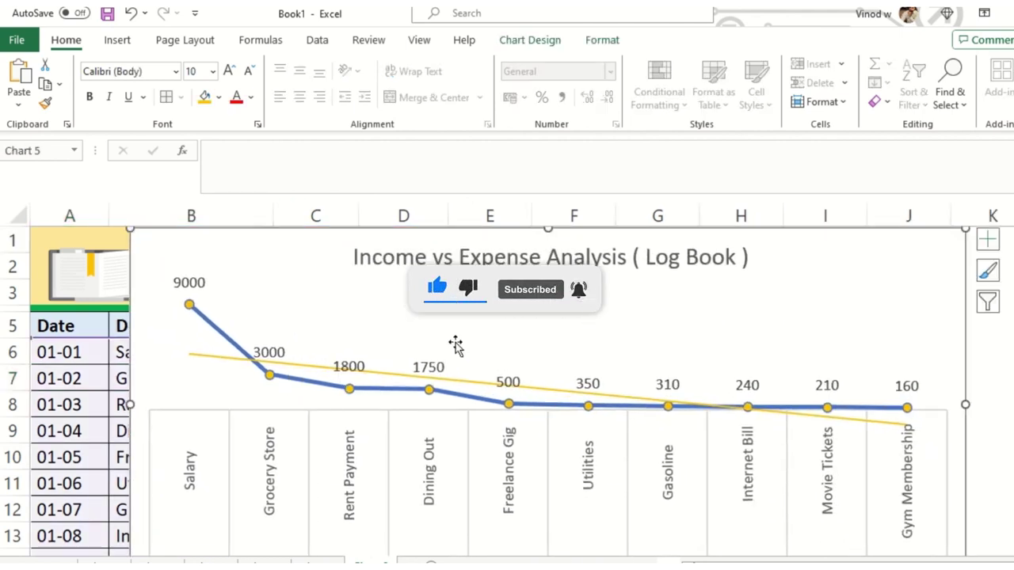
{"action": "scroll", "coordinate": [456, 342], "scroll_direction": "down", "scroll_amount": 3}
{"action": "scroll", "coordinate": [452, 343], "scroll_direction": "up", "scroll_amount": 2}
{"action": "scroll", "coordinate": [434, 427], "scroll_direction": "up", "scroll_amount": 1}
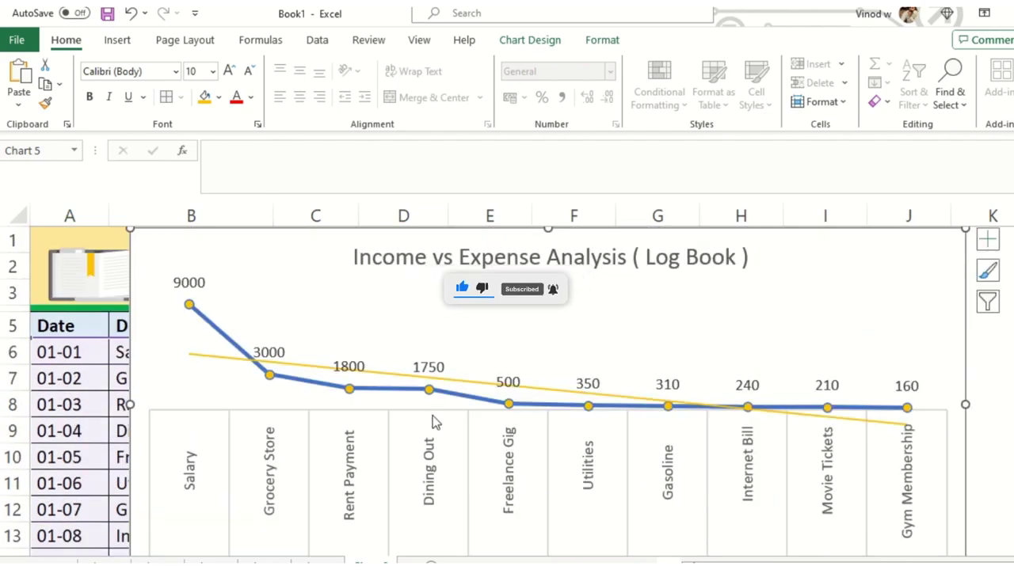
{"action": "scroll", "coordinate": [398, 361], "scroll_direction": "down", "scroll_amount": 2}
{"action": "scroll", "coordinate": [450, 408], "scroll_direction": "up", "scroll_amount": 1}
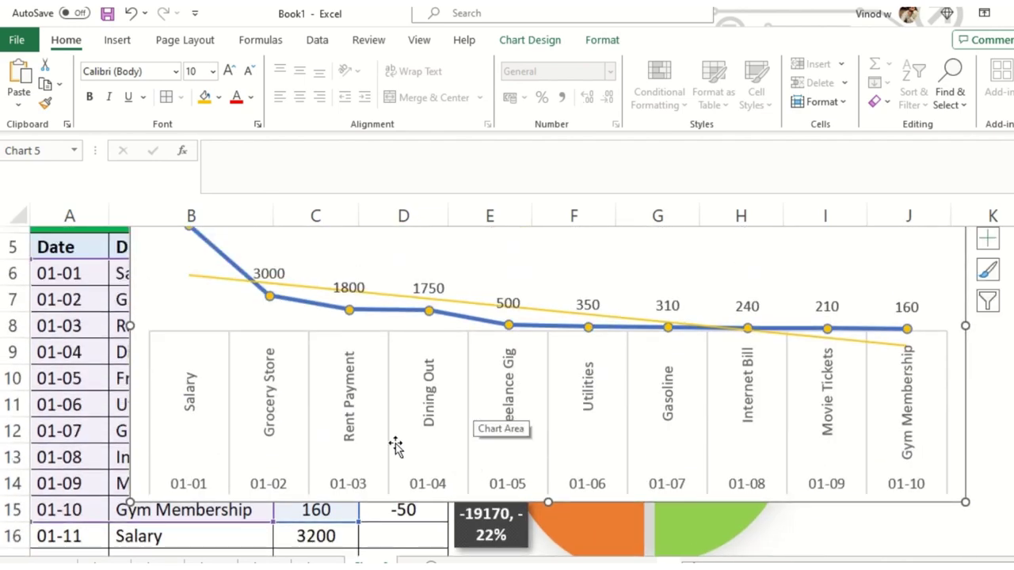
{"action": "scroll", "coordinate": [55, 408], "scroll_direction": "down", "scroll_amount": 1}
{"action": "scroll", "coordinate": [335, 448], "scroll_direction": "down", "scroll_amount": 2}
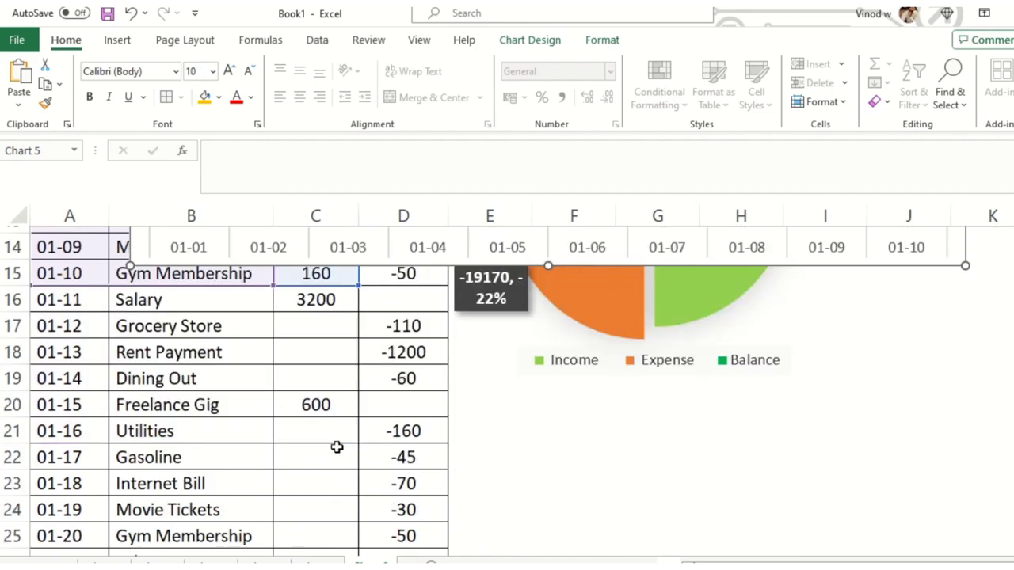
{"action": "scroll", "coordinate": [347, 451], "scroll_direction": "up", "scroll_amount": 5}
{"action": "scroll", "coordinate": [317, 372], "scroll_direction": "down", "scroll_amount": 2}
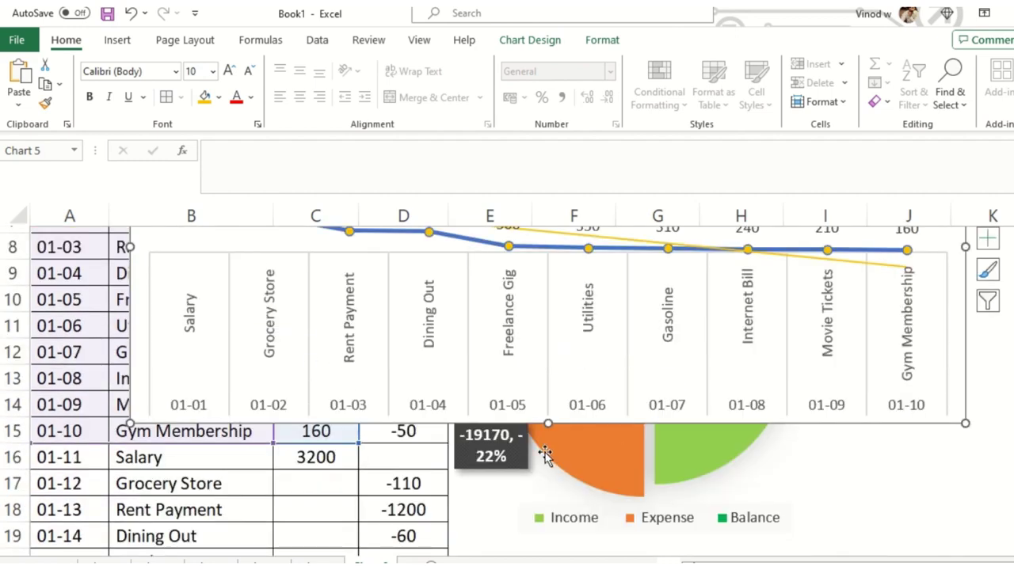
{"action": "scroll", "coordinate": [545, 454], "scroll_direction": "up", "scroll_amount": 1}
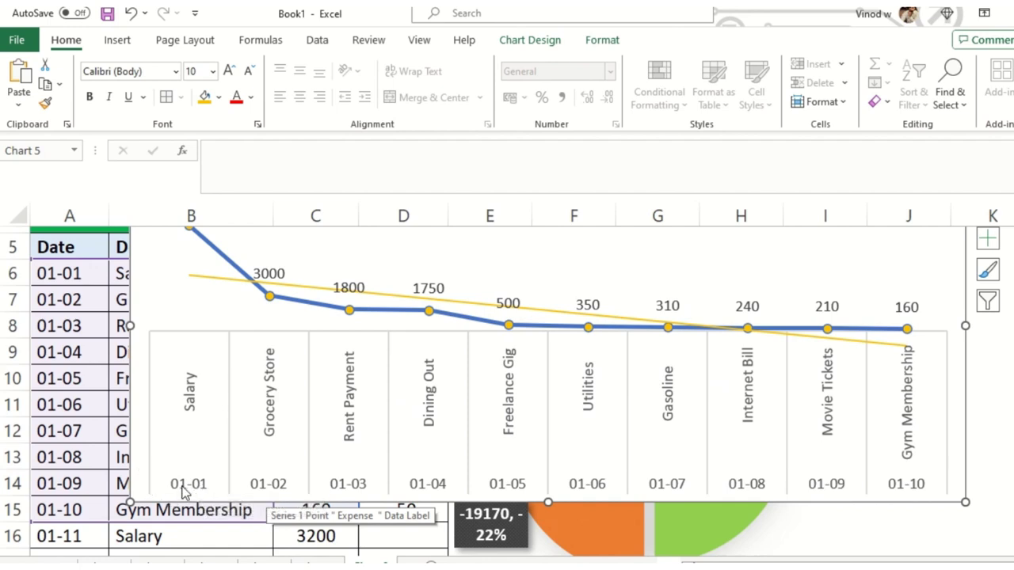
{"action": "left_click", "coordinate": [67, 326]}
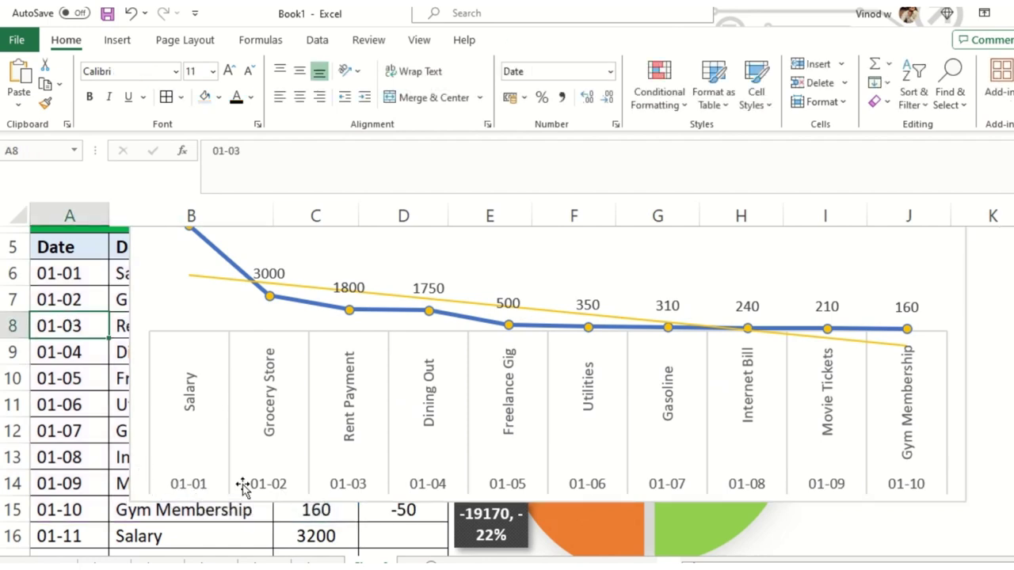
{"action": "scroll", "coordinate": [840, 469], "scroll_direction": "up", "scroll_amount": 2}
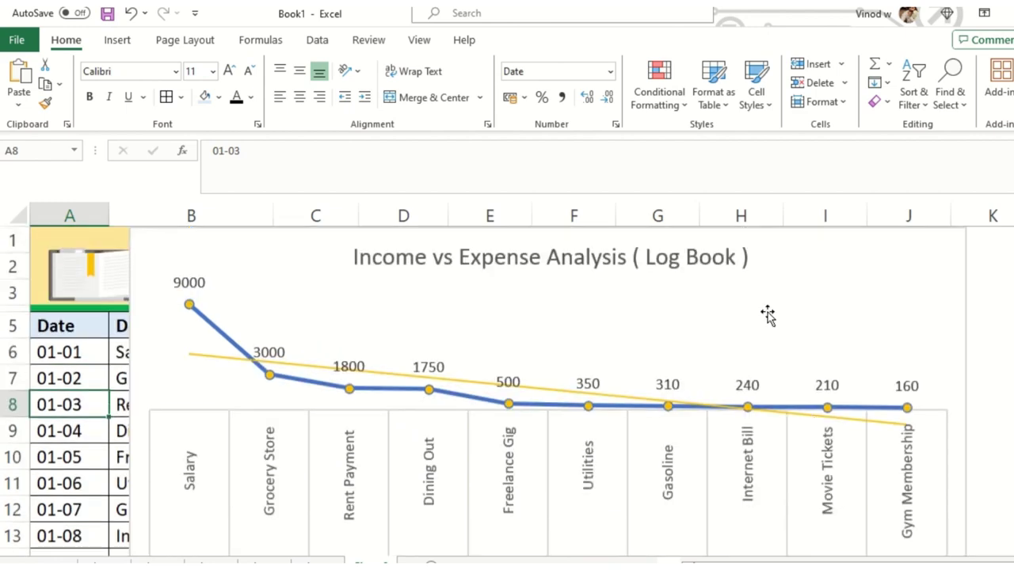
- Shift the line chart right, then back left over the Expense column
{"action": "left_click", "coordinate": [256, 306]}
{"action": "left_click_drag", "start_coordinate": [195, 248], "coordinate": [693, 249]}
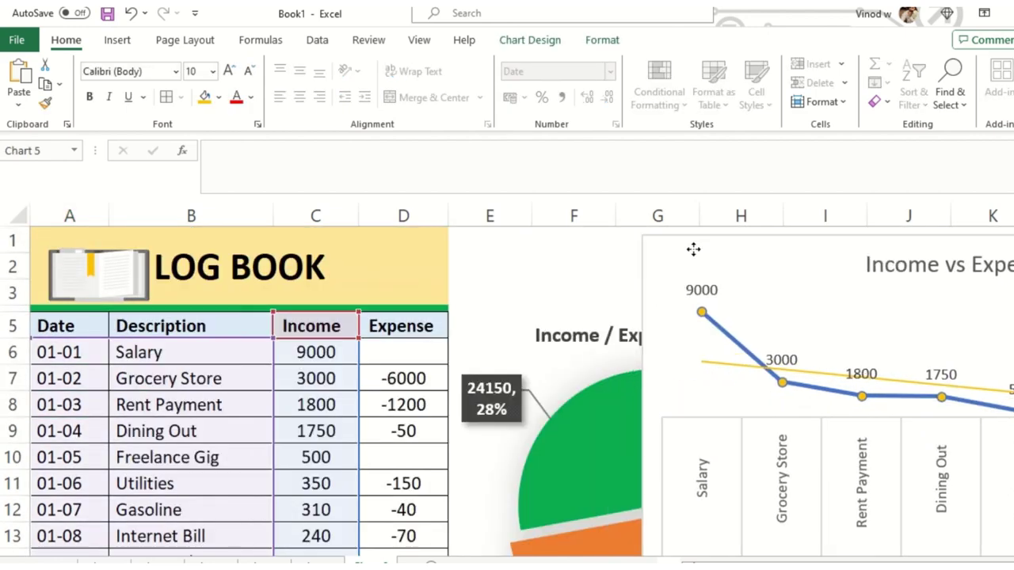
{"action": "scroll", "coordinate": [705, 404], "scroll_direction": "down", "scroll_amount": 4}
{"action": "scroll", "coordinate": [708, 403], "scroll_direction": "up", "scroll_amount": 4}
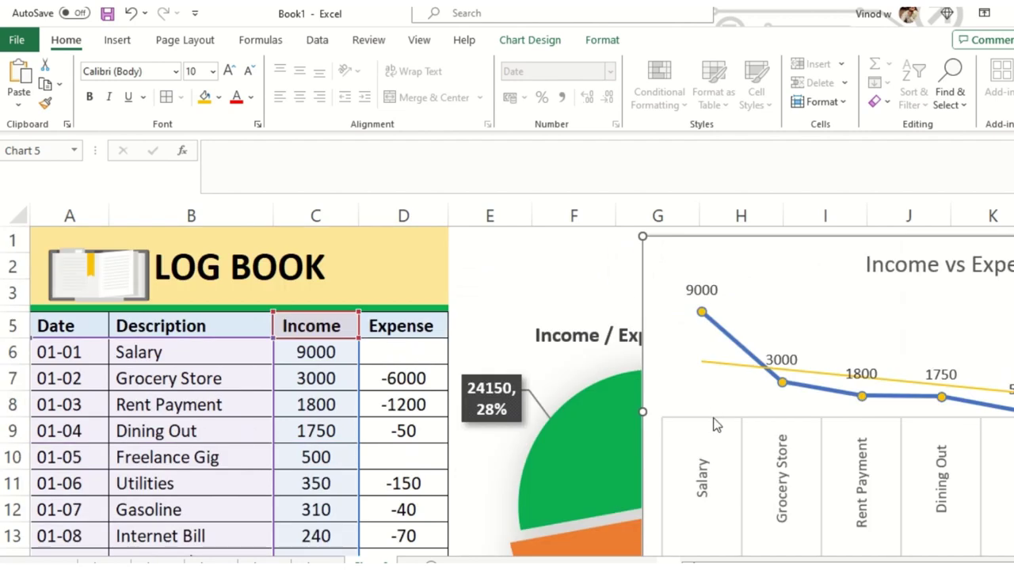
{"action": "left_click_drag", "start_coordinate": [733, 252], "coordinate": [438, 254]}
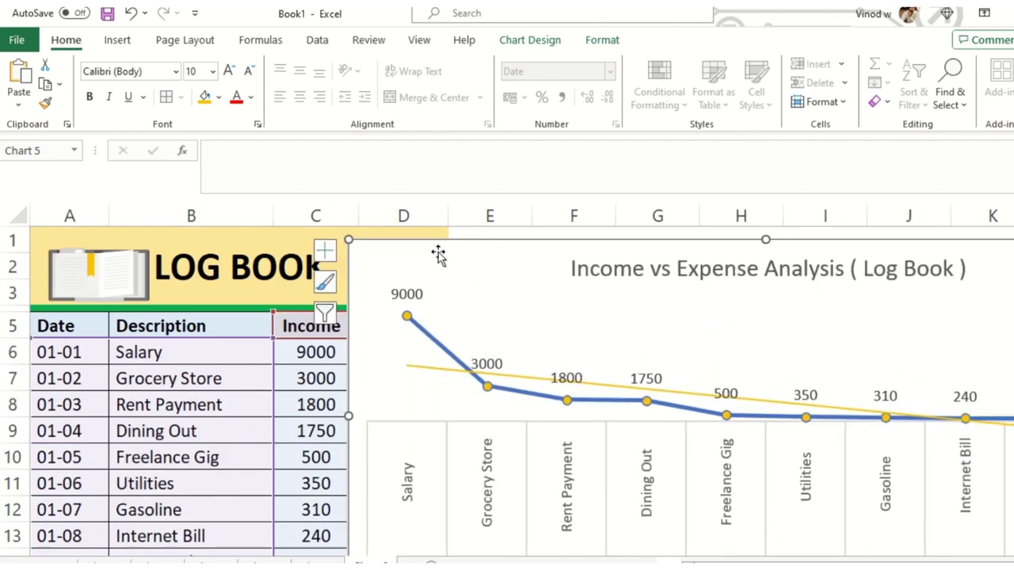
- Move the line chart onto a blank sheet and position it lower right
{"action": "key", "text": "Delete"}
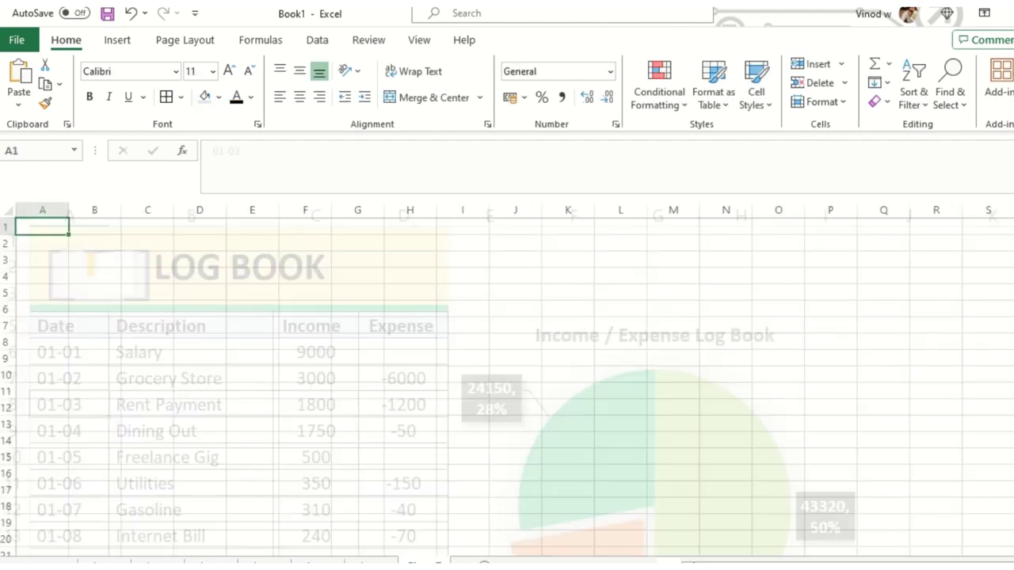
{"action": "key", "text": "ctrl+v"}
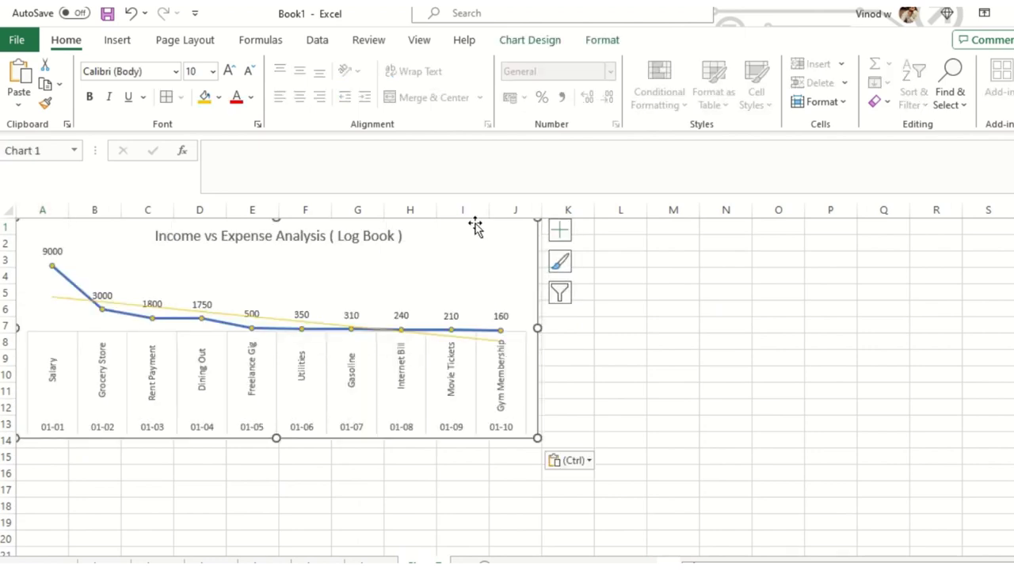
{"action": "left_click_drag", "start_coordinate": [475, 226], "coordinate": [534, 273]}
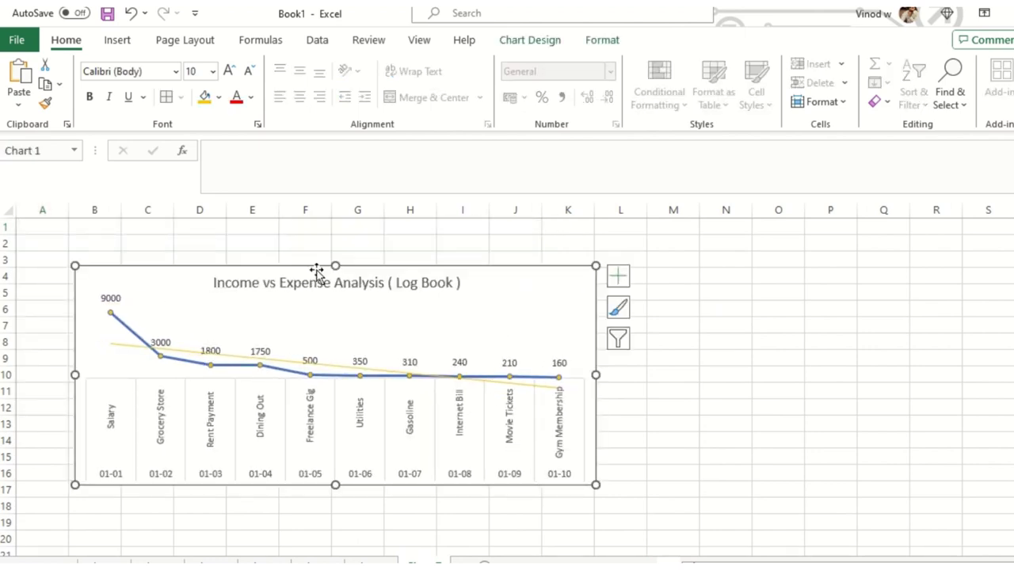
{"action": "left_click", "coordinate": [881, 391]}
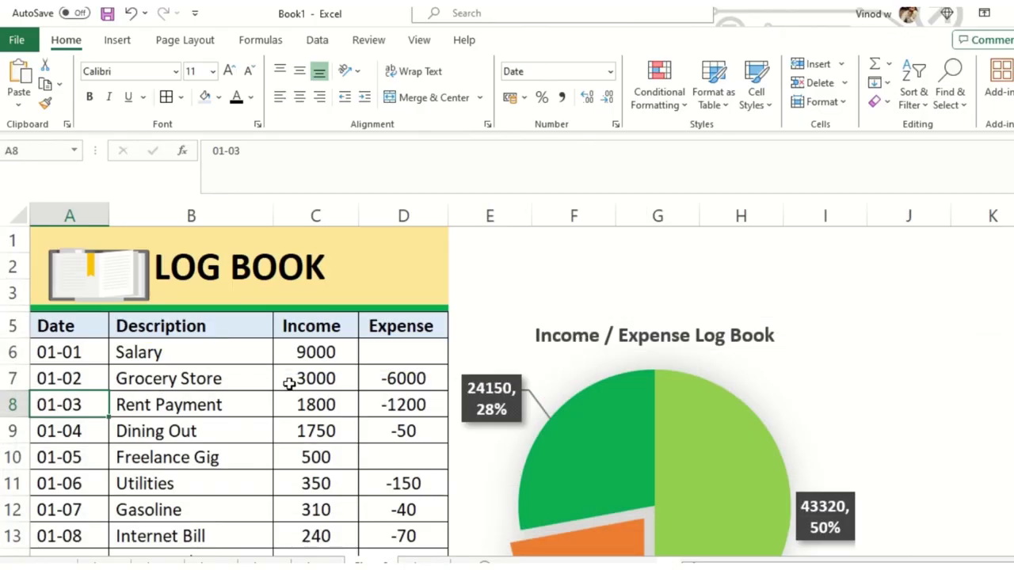
- Undo eleven edits, reverting the date shortening, chart changes and recent Income entries
{"action": "left_click", "coordinate": [341, 404]}
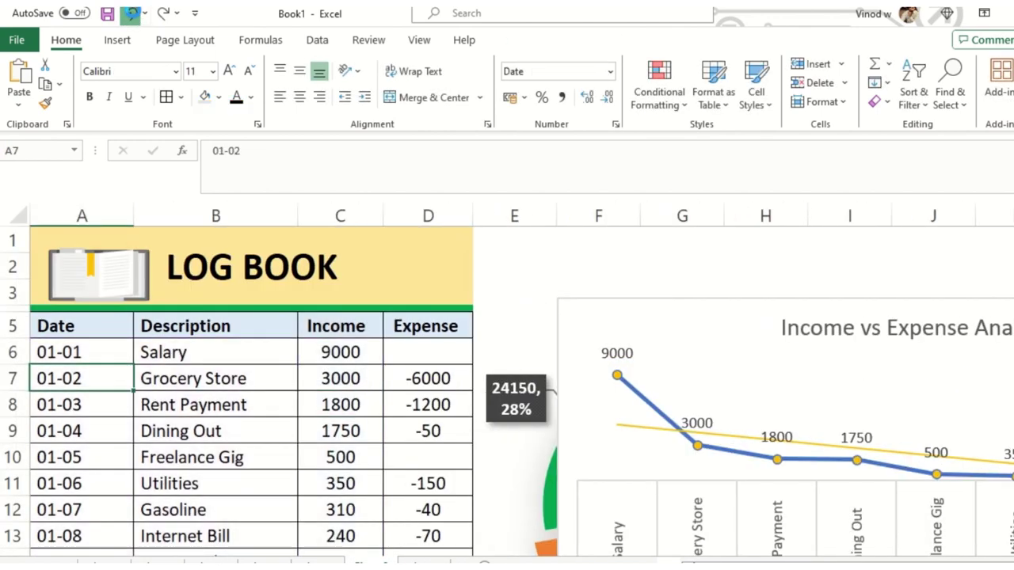
{"action": "left_click", "coordinate": [131, 14]}
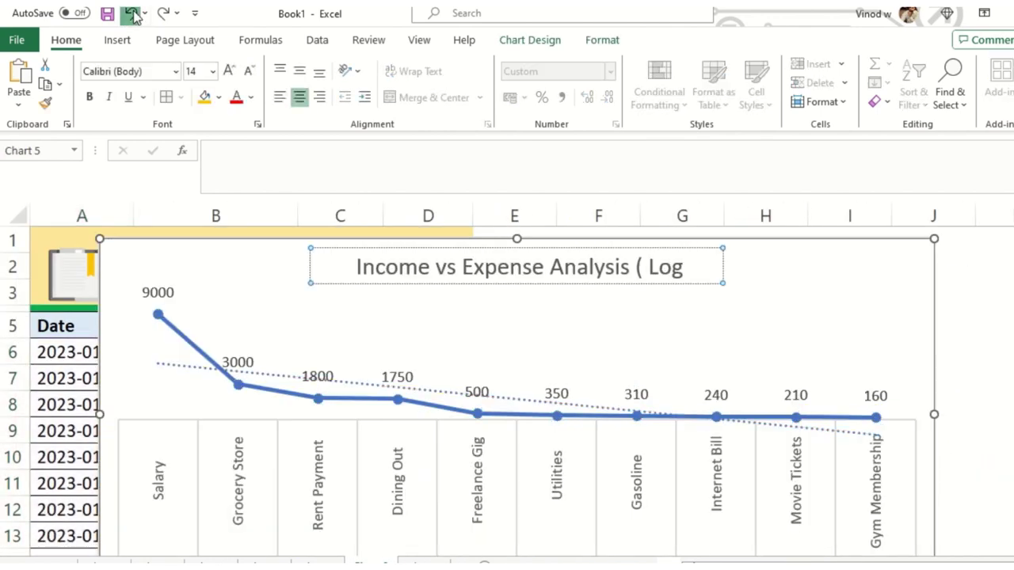
{"action": "left_click", "coordinate": [133, 13]}
{"action": "left_click", "coordinate": [133, 13]}
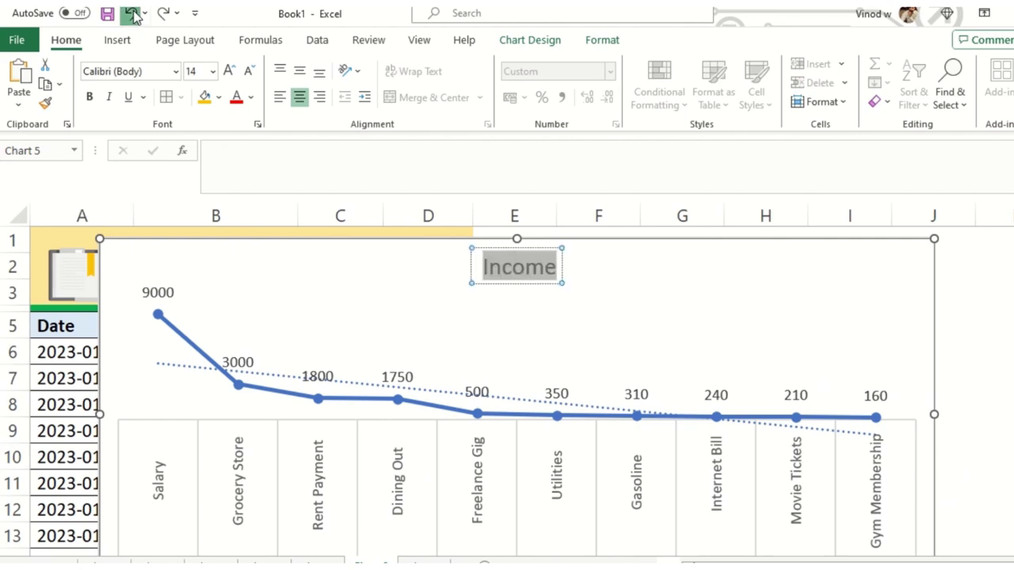
{"action": "left_click", "coordinate": [134, 14]}
{"action": "left_click", "coordinate": [133, 13]}
{"action": "left_click", "coordinate": [133, 14]}
{"action": "left_click", "coordinate": [133, 14]}
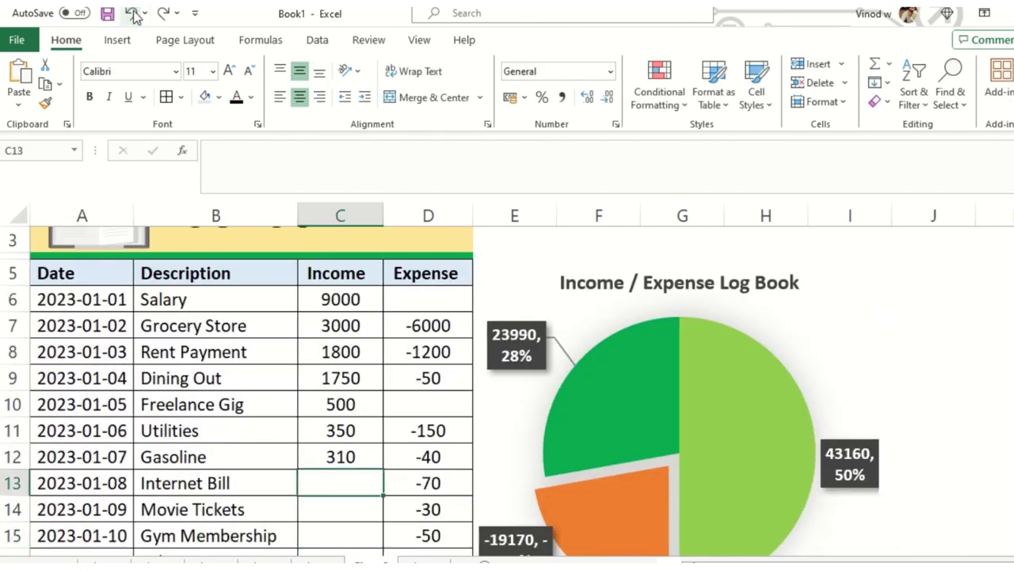
{"action": "left_click", "coordinate": [134, 13]}
{"action": "left_click", "coordinate": [133, 14]}
{"action": "left_click", "coordinate": [133, 13]}
{"action": "left_click", "coordinate": [133, 13]}
{"action": "left_click", "coordinate": [133, 13]}
{"action": "left_click", "coordinate": [133, 13]}
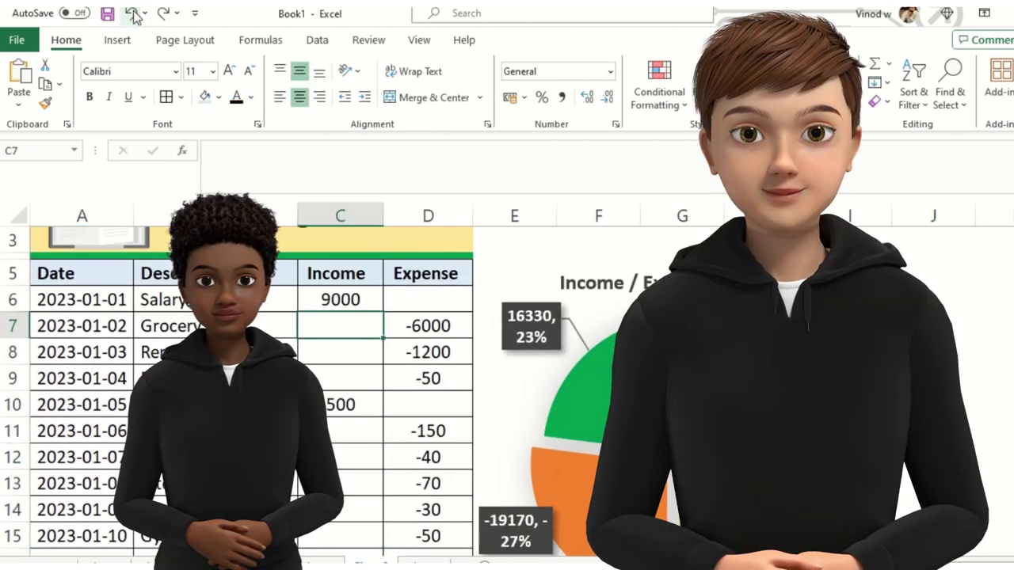
- Undo back to the pie chart showing 35500, 16330 and -19170, then deselect into J6
{"action": "scroll", "coordinate": [481, 317], "scroll_direction": "down", "scroll_amount": 3}
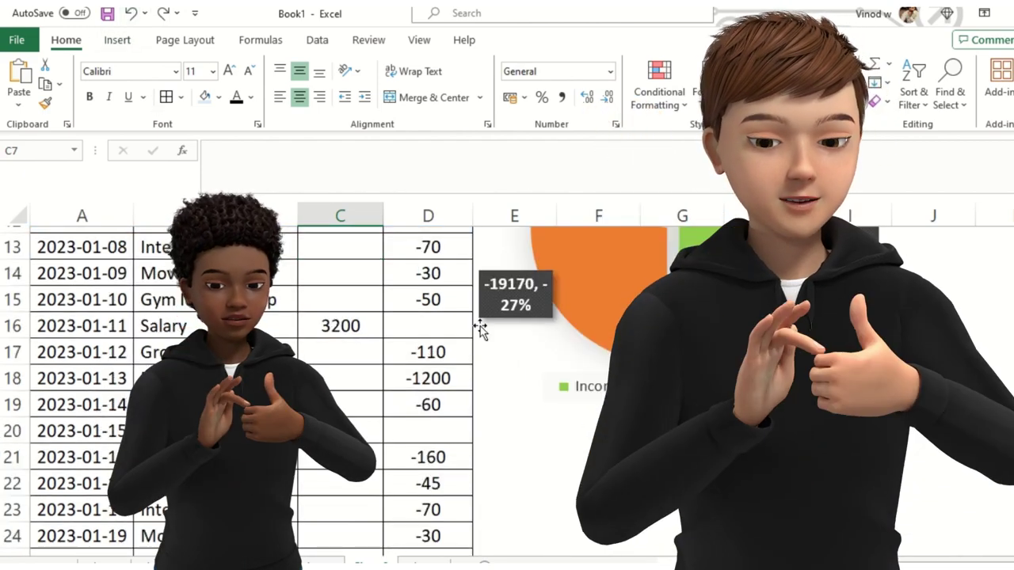
{"action": "scroll", "coordinate": [466, 353], "scroll_direction": "up", "scroll_amount": 3}
{"action": "scroll", "coordinate": [467, 354], "scroll_direction": "up", "scroll_amount": 1}
{"action": "left_click", "coordinate": [963, 351]}
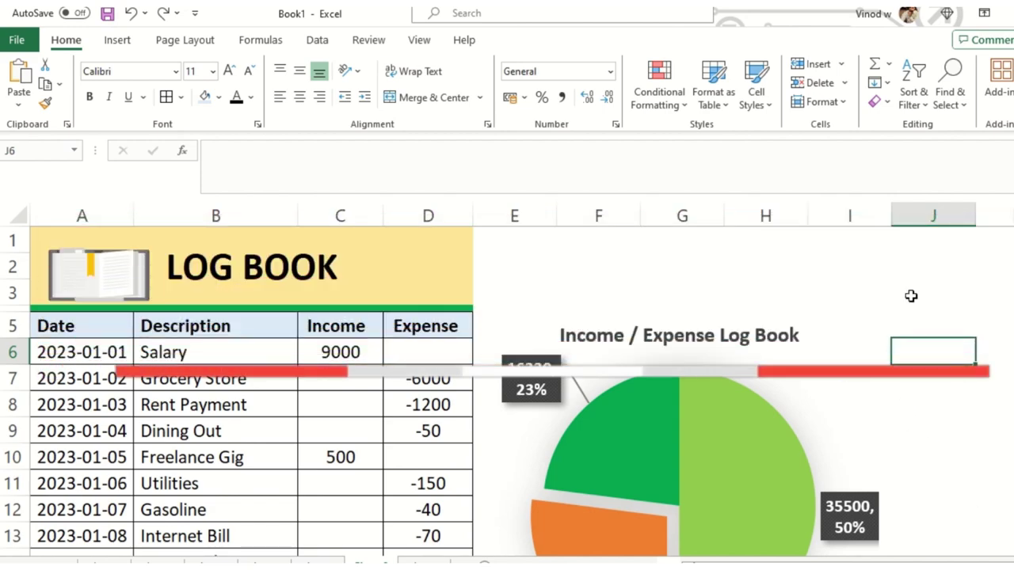
{"action": "scroll", "coordinate": [911, 296], "scroll_direction": "down", "scroll_amount": 2}
{"action": "scroll", "coordinate": [914, 440], "scroll_direction": "up", "scroll_amount": 1}
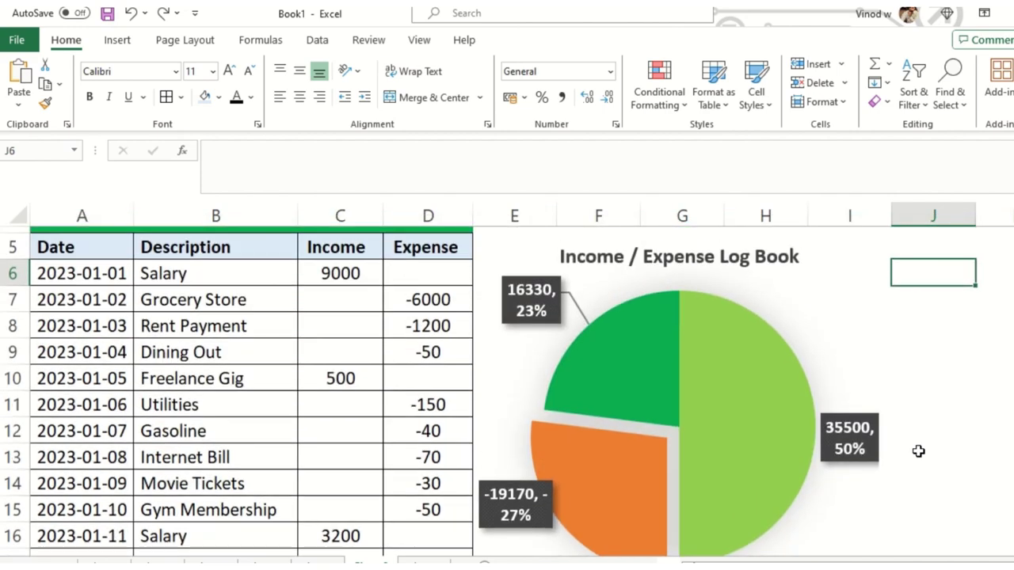